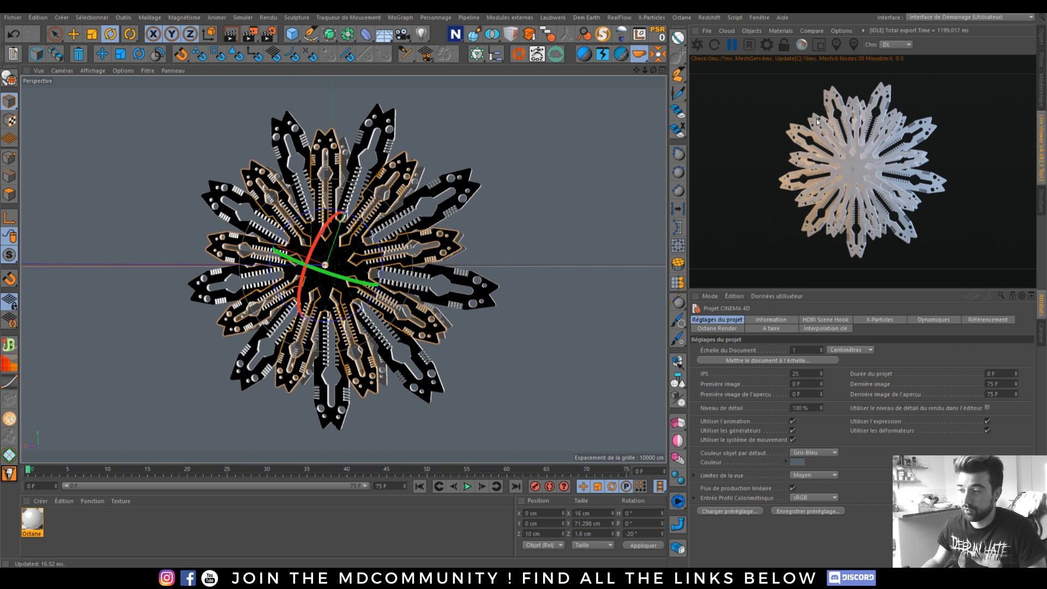
Leave the OctaneCamera view, frame the cloned arms closer and examine them in the Octane live render.
click(1039, 42)
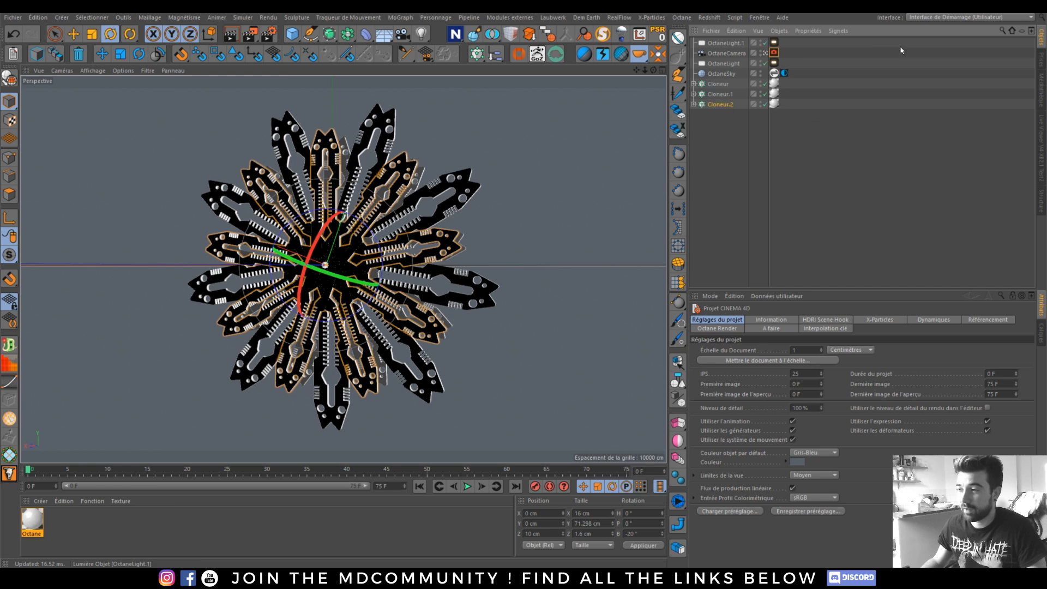
click(765, 54)
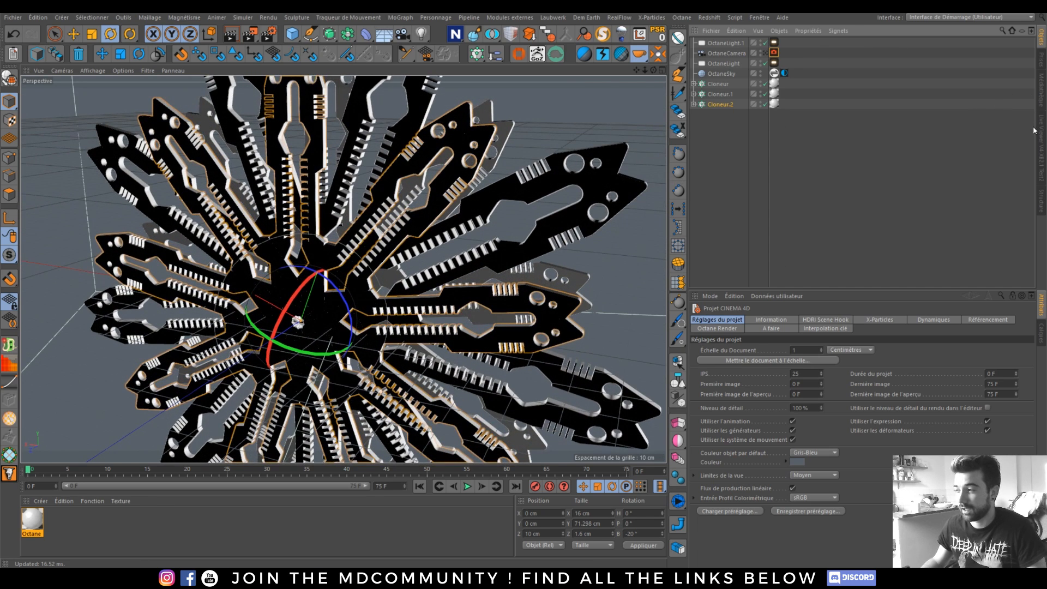
click(1039, 144)
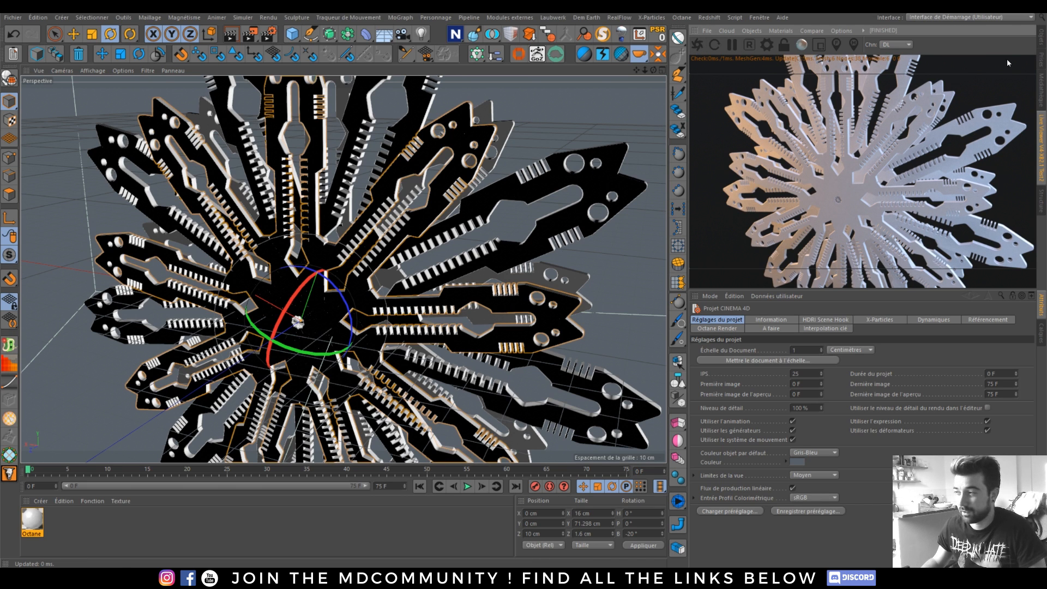
Set the end angle of the radial cloner Cloneur.2 to 379°.
click(1041, 43)
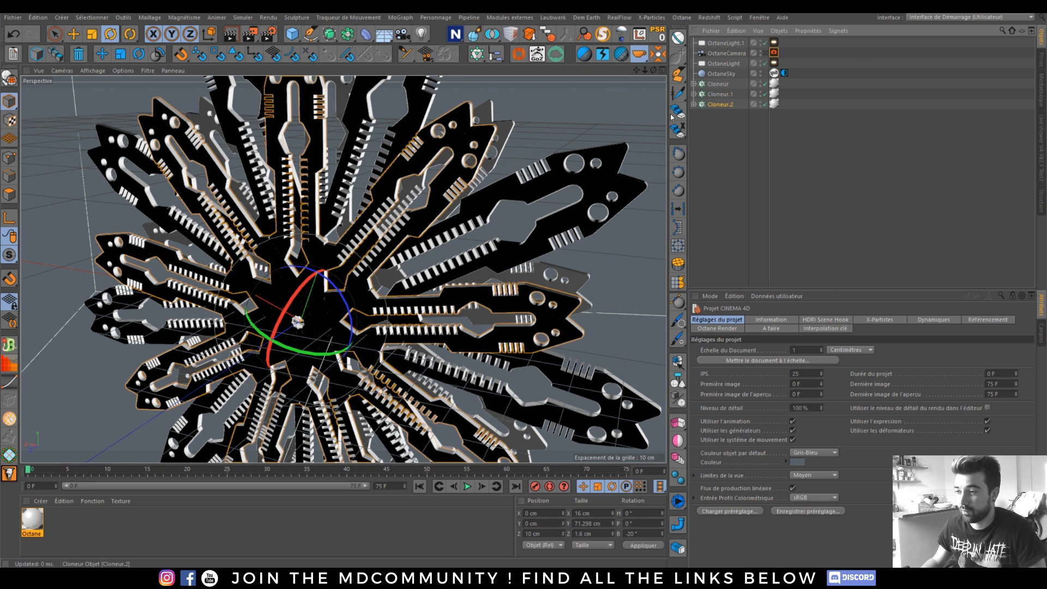
scroll(371, 270, down, 5)
click(721, 105)
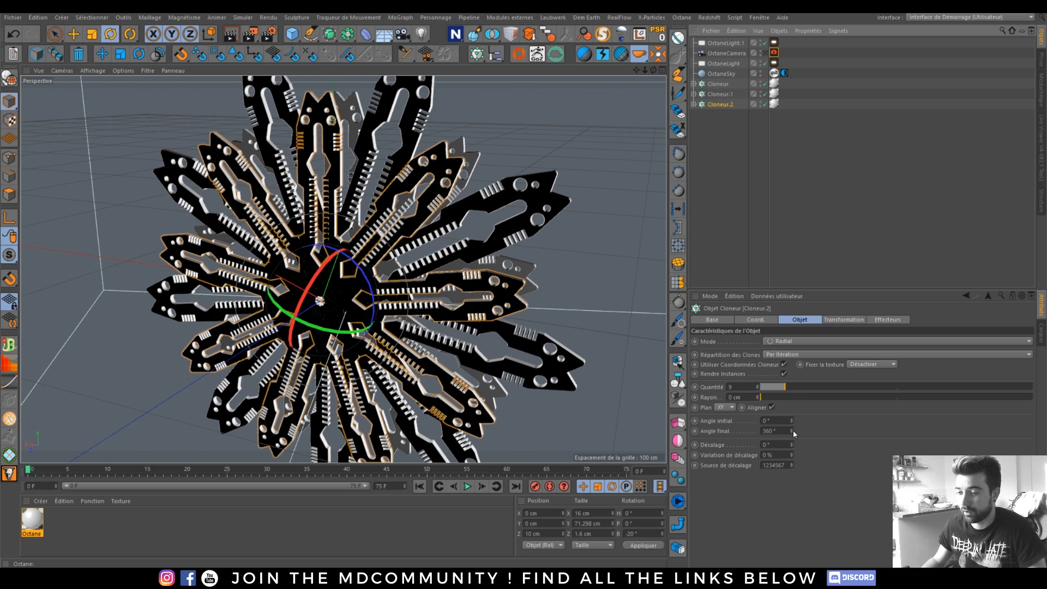
drag(793, 430, 876, 315)
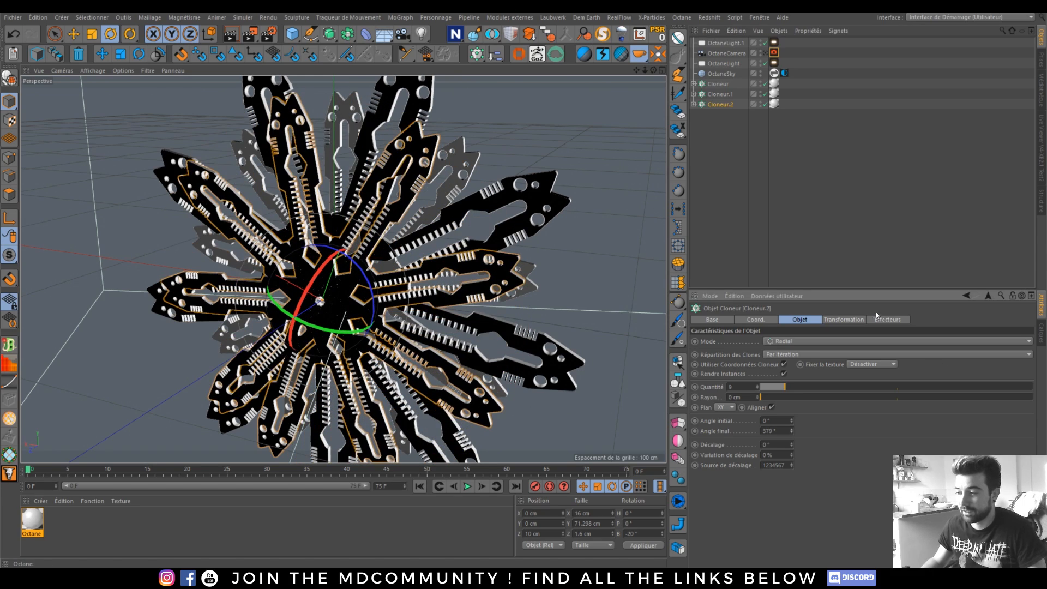
Rotate the clones of Cloneur.2 by 22° in heading (R.H) through its transformation settings.
click(850, 322)
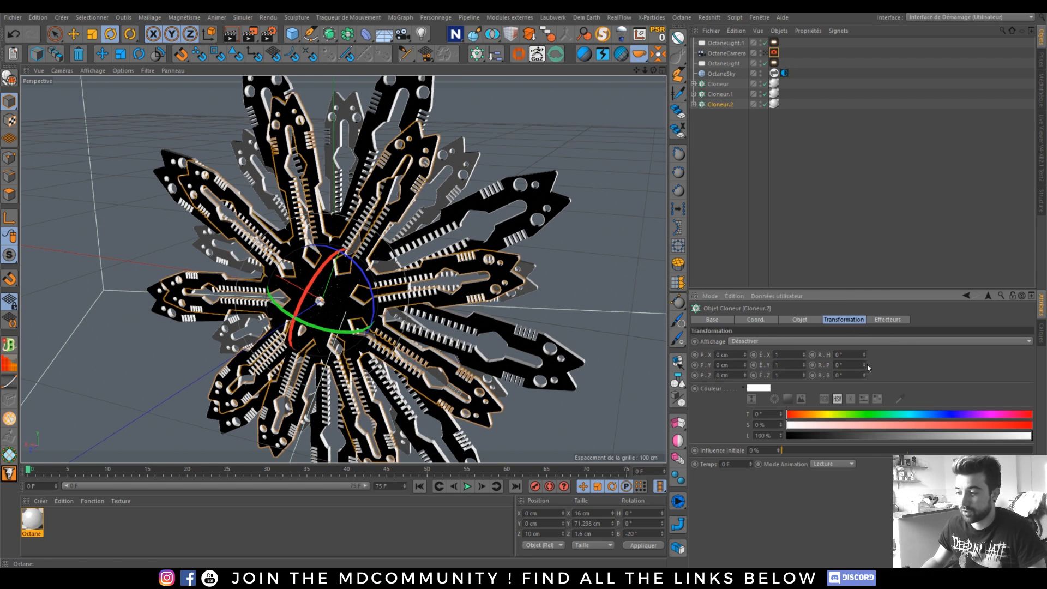
drag(863, 354, 864, 339)
scroll(326, 308, up, 3)
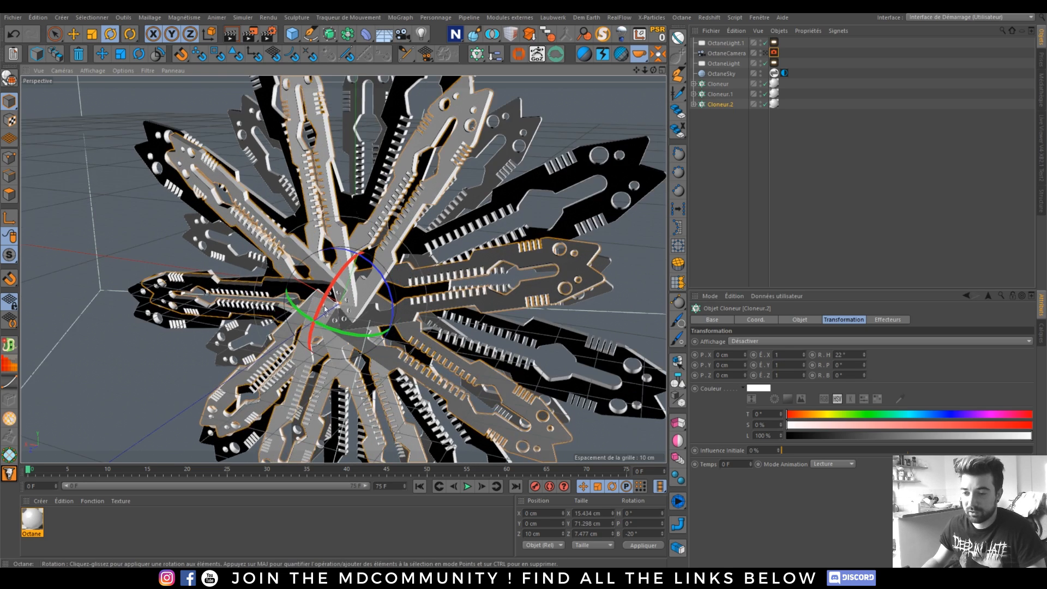
scroll(325, 309, down, 3)
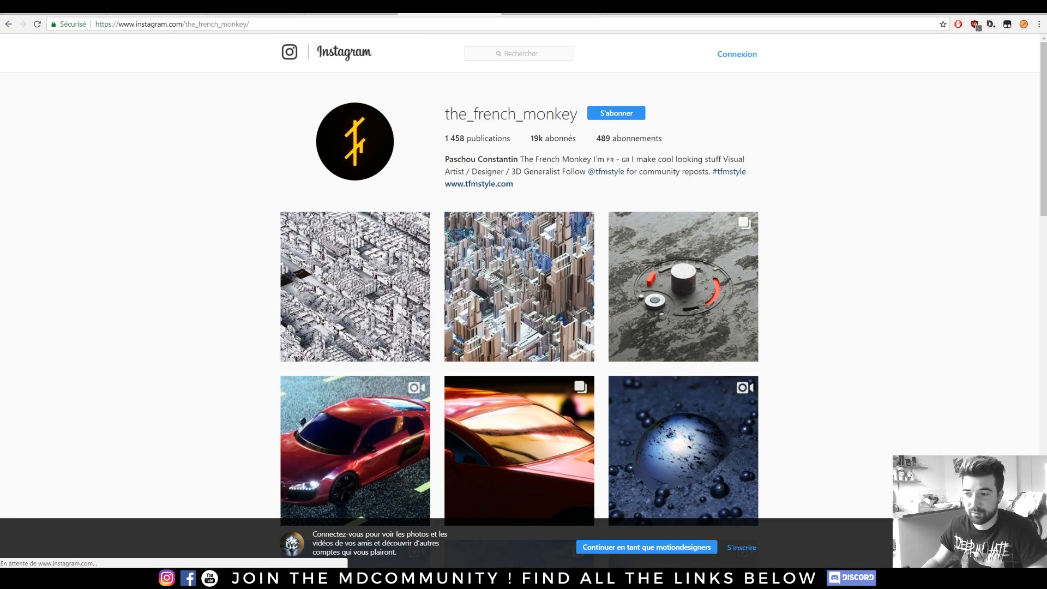
Switch to the browser and look through the Instagram portfolios of two 3D artists for hard-surface reference work.
scroll(215, 198, down, 2)
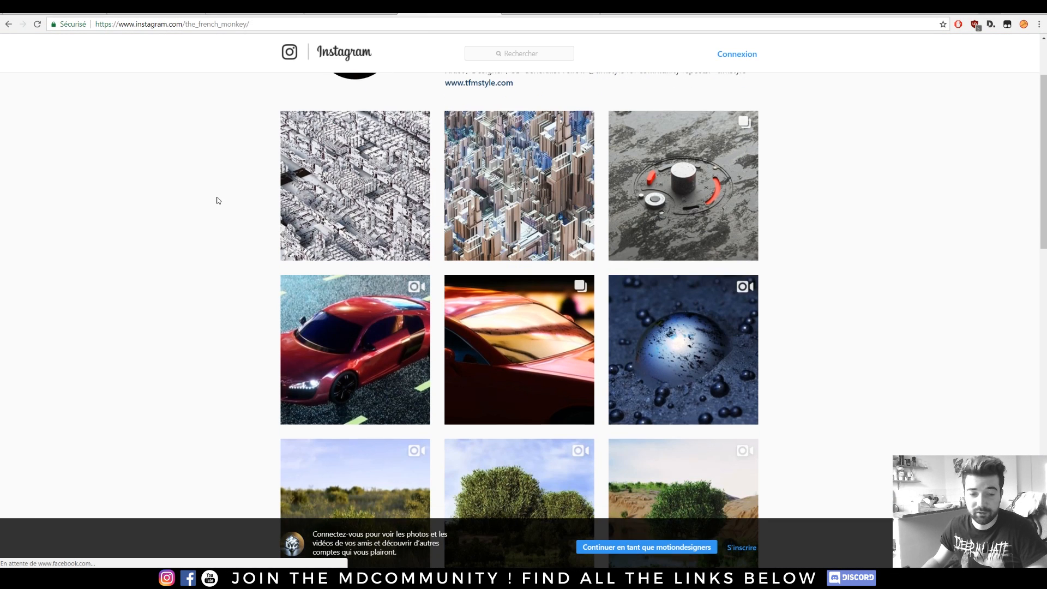
click(548, 13)
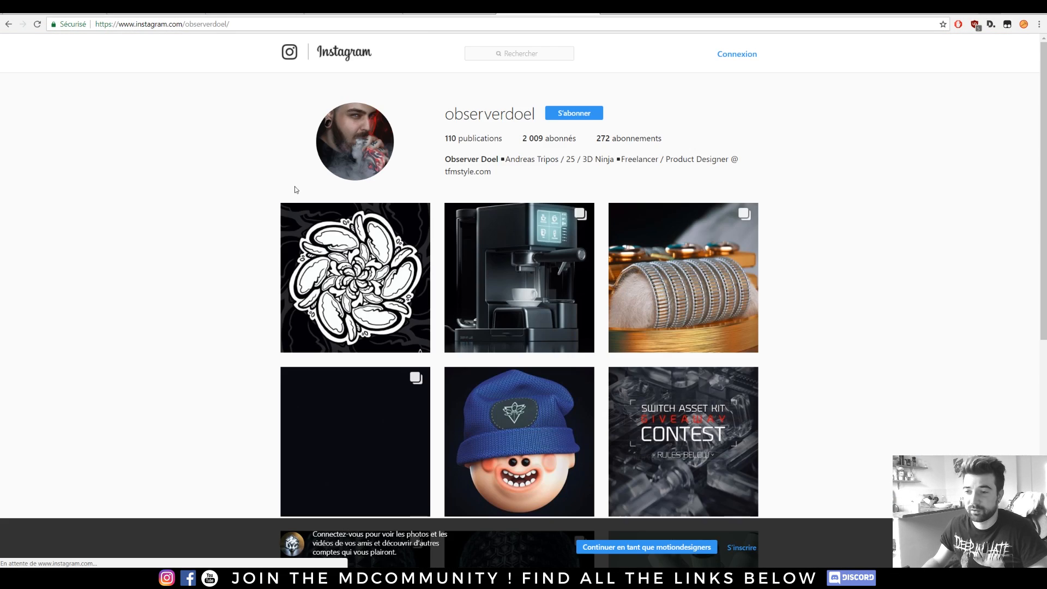
scroll(221, 202, down, 4)
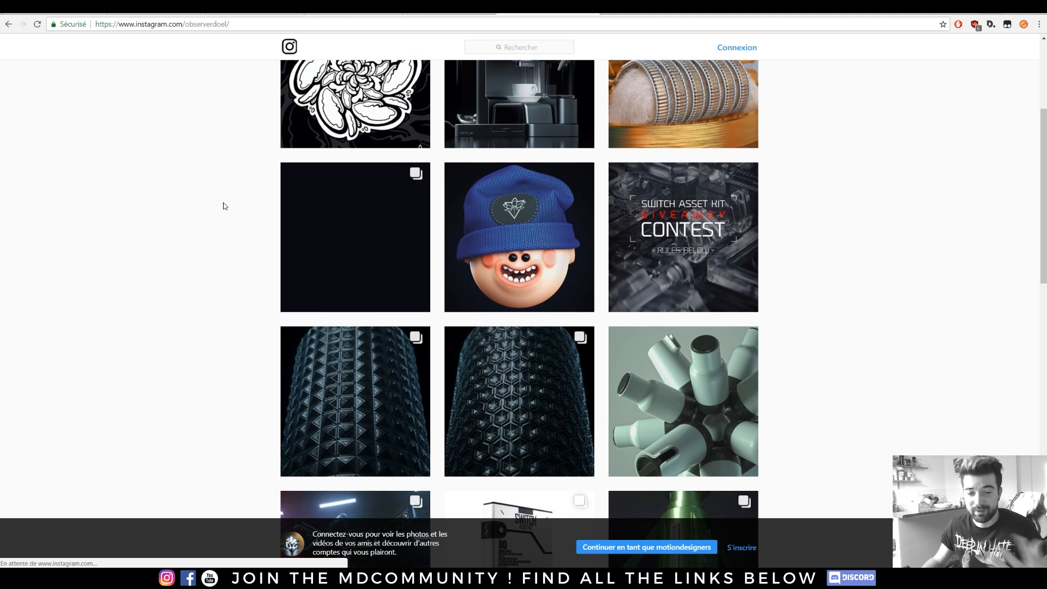
scroll(223, 206, down, 8)
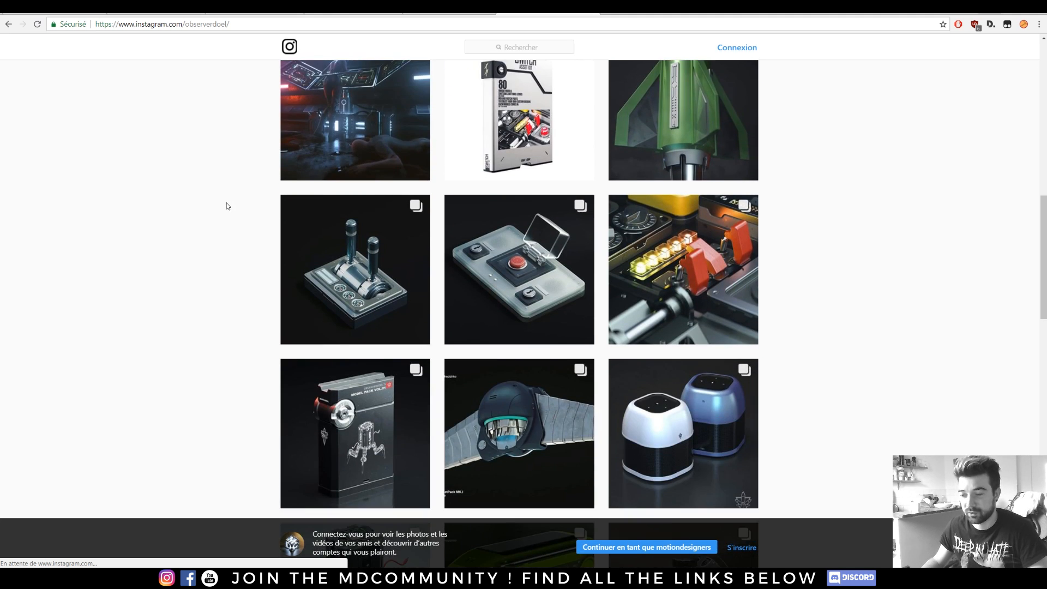
scroll(228, 209, down, 5)
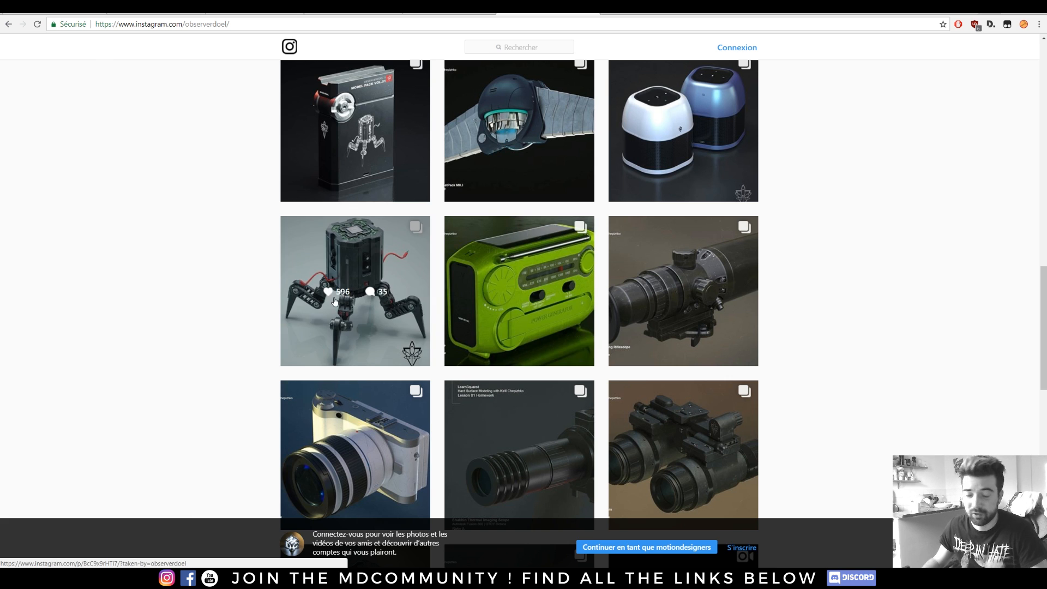
scroll(211, 307, up, 3)
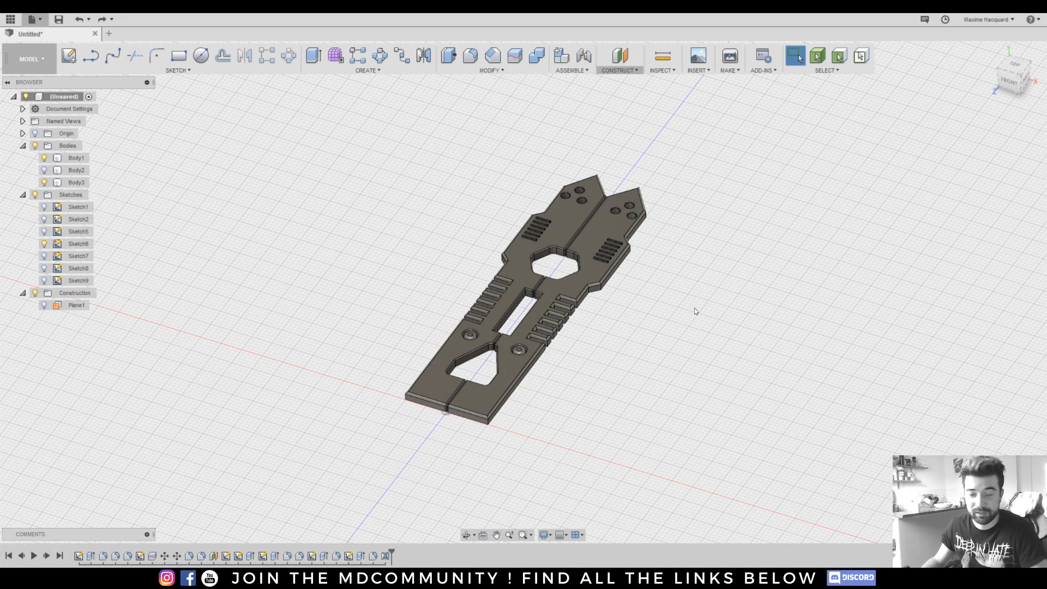
Switch to Fusion 360 and examine the finished two-halved plate with its cutouts, notches and holes in a close isometric view.
mouse_move(1015, 69)
mouse_down()
mouse_move(1017, 109)
mouse_move(1003, 61)
mouse_move(1013, 75)
mouse_up()
scroll(548, 341, up, 5)
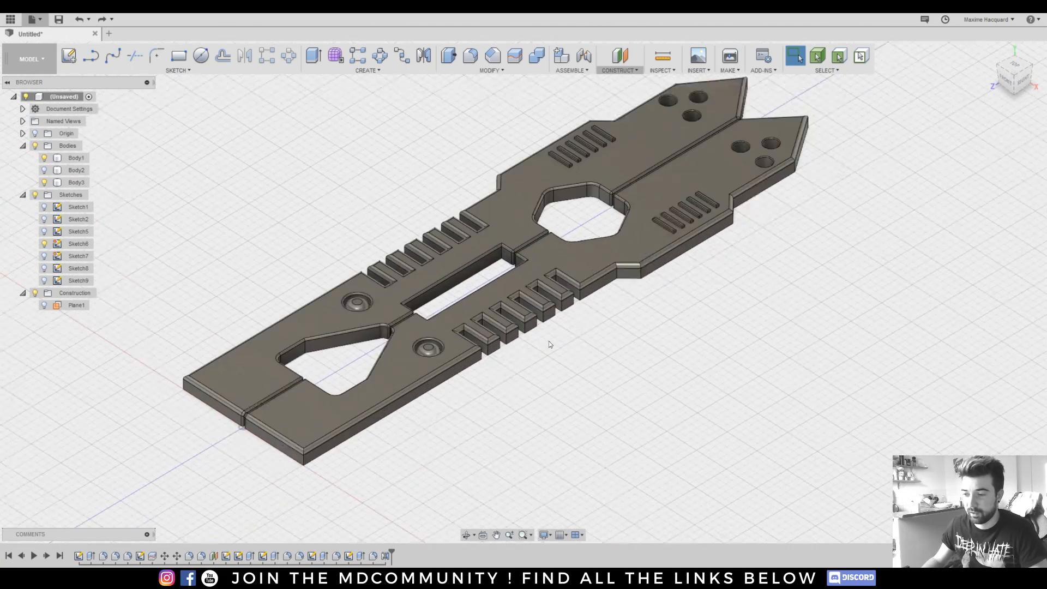
middle_drag(820, 243, 833, 319)
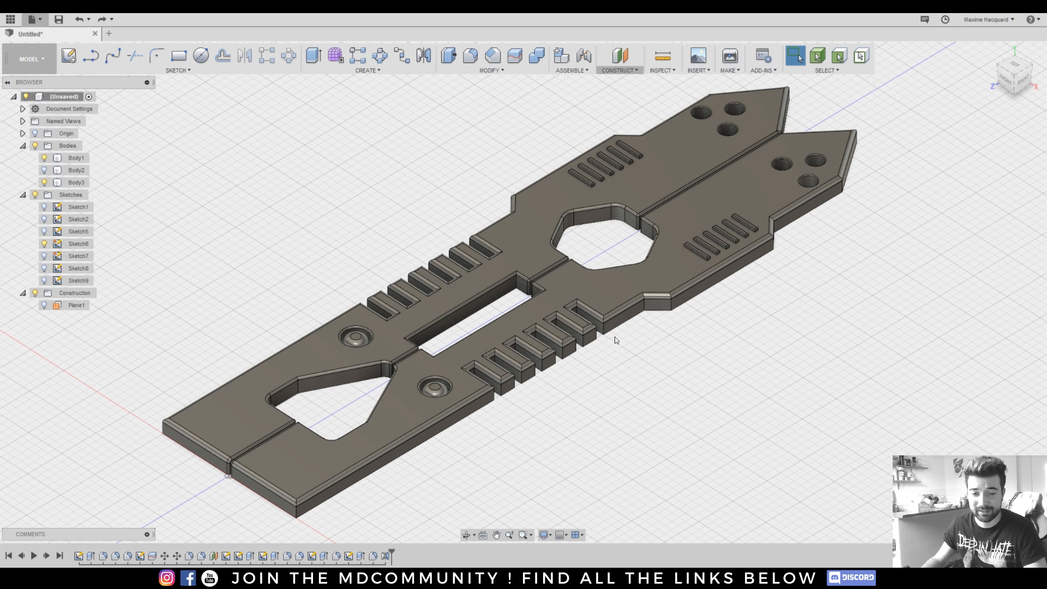
scroll(410, 341, down, 2)
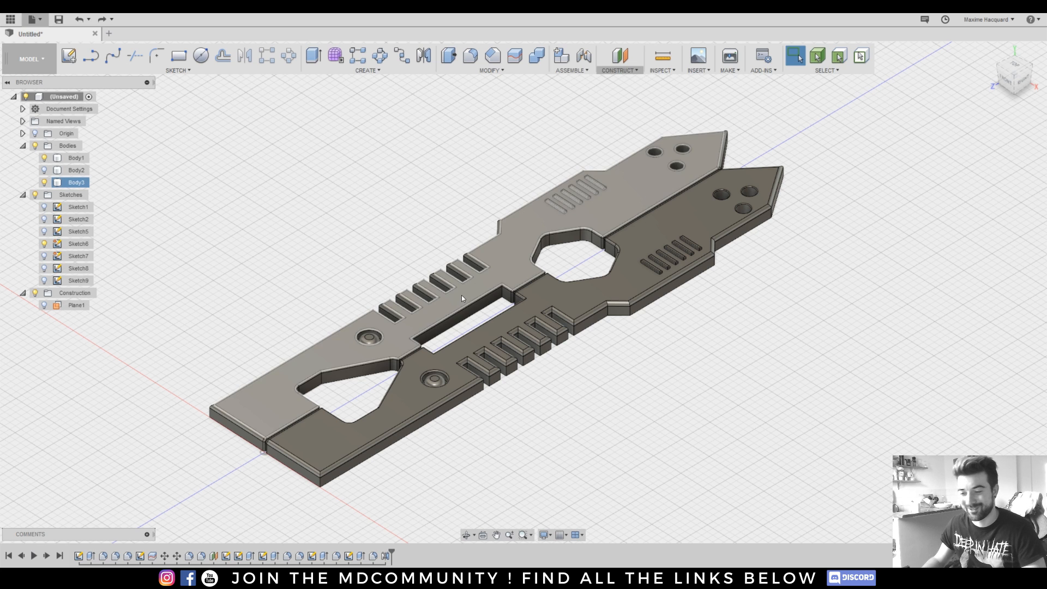
click(374, 271)
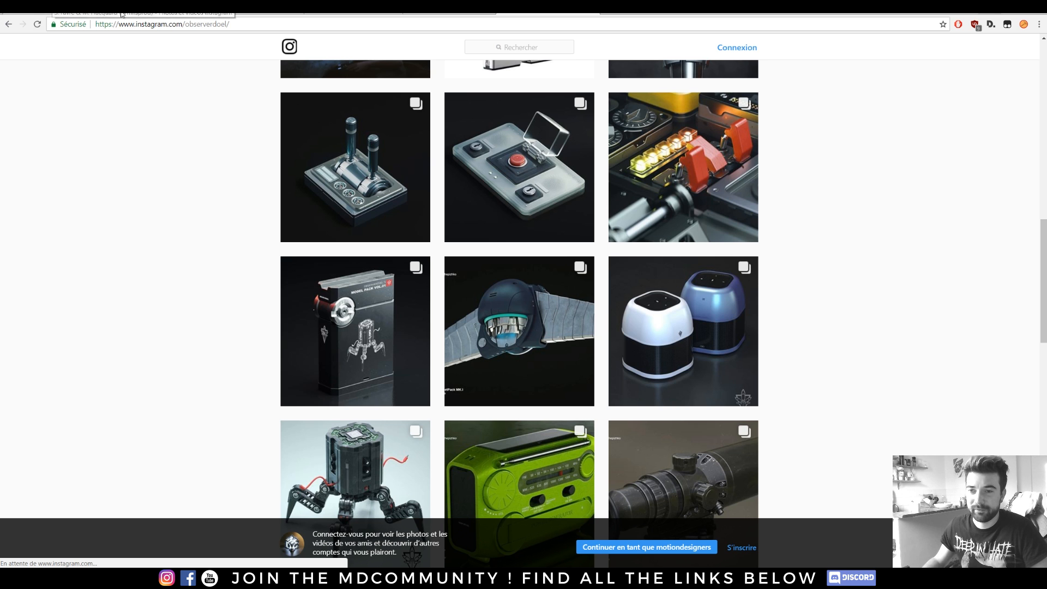
Switch to the browser and look through the posts in the [EN] Motion Designers Community Facebook group.
click(122, 8)
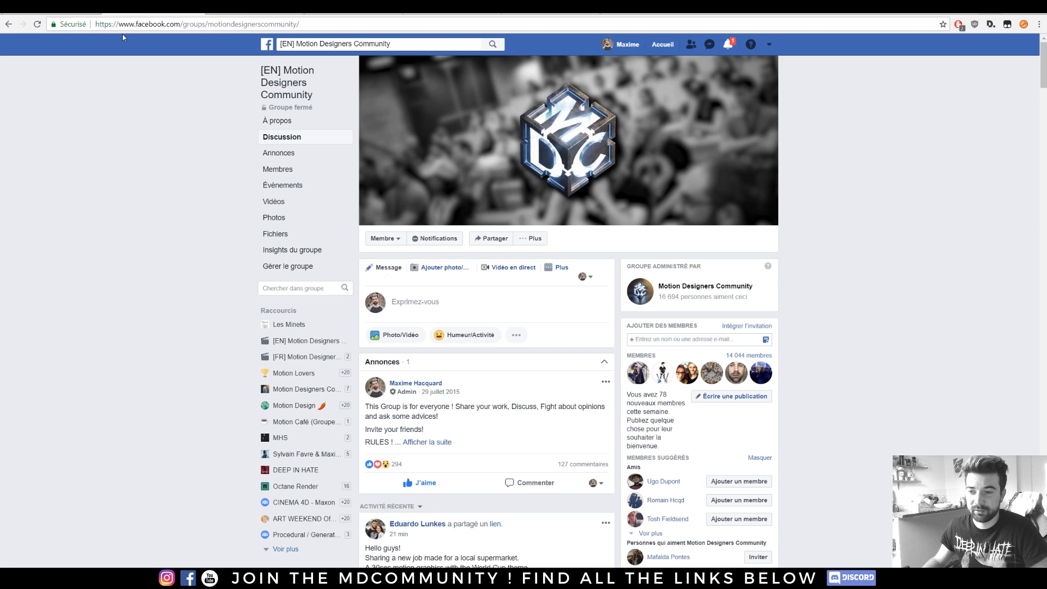
scroll(162, 221, down, 1)
scroll(159, 221, down, 12)
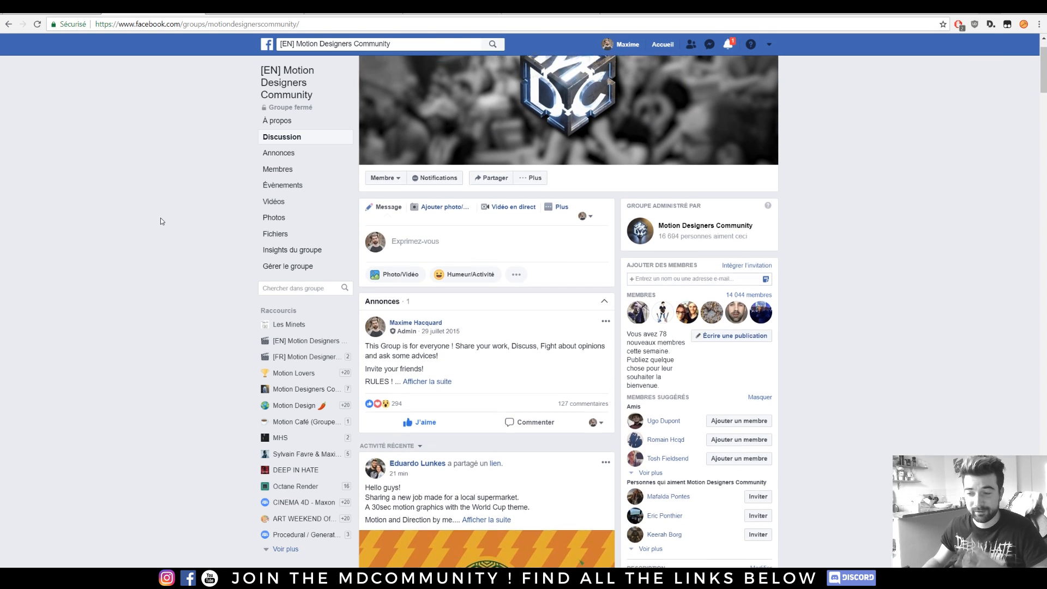
scroll(161, 220, down, 20)
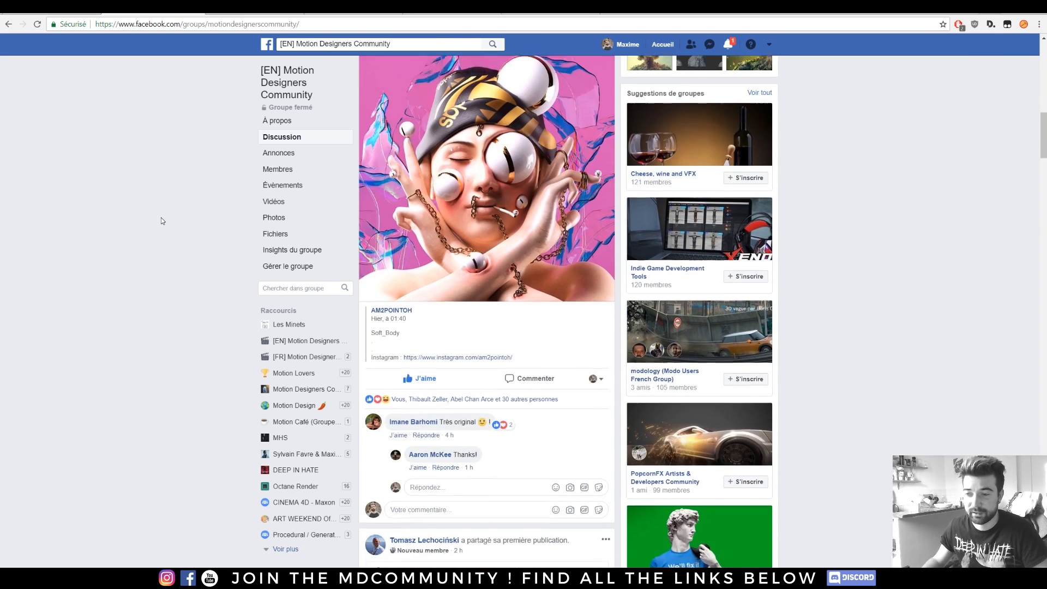
scroll(164, 220, up, 3)
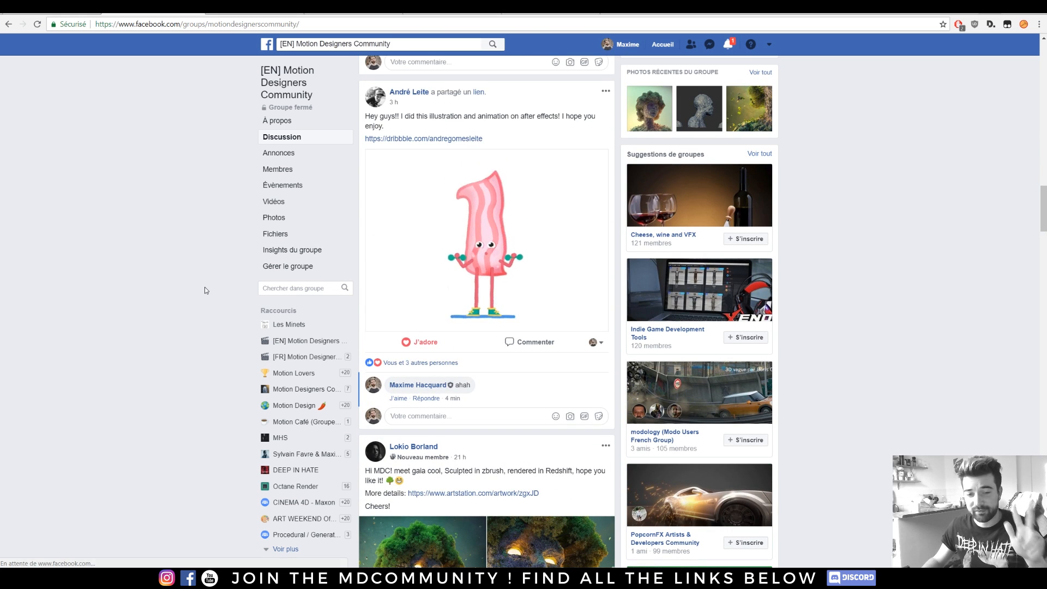
scroll(205, 289, down, 5)
scroll(64, 257, down, 9)
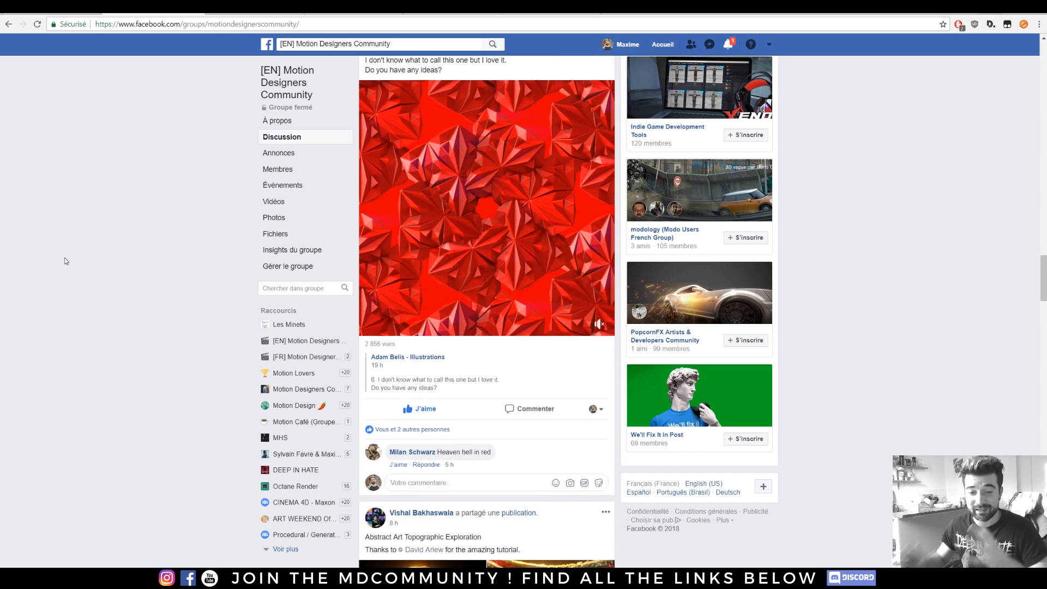
scroll(60, 246, down, 10)
scroll(226, 267, down, 15)
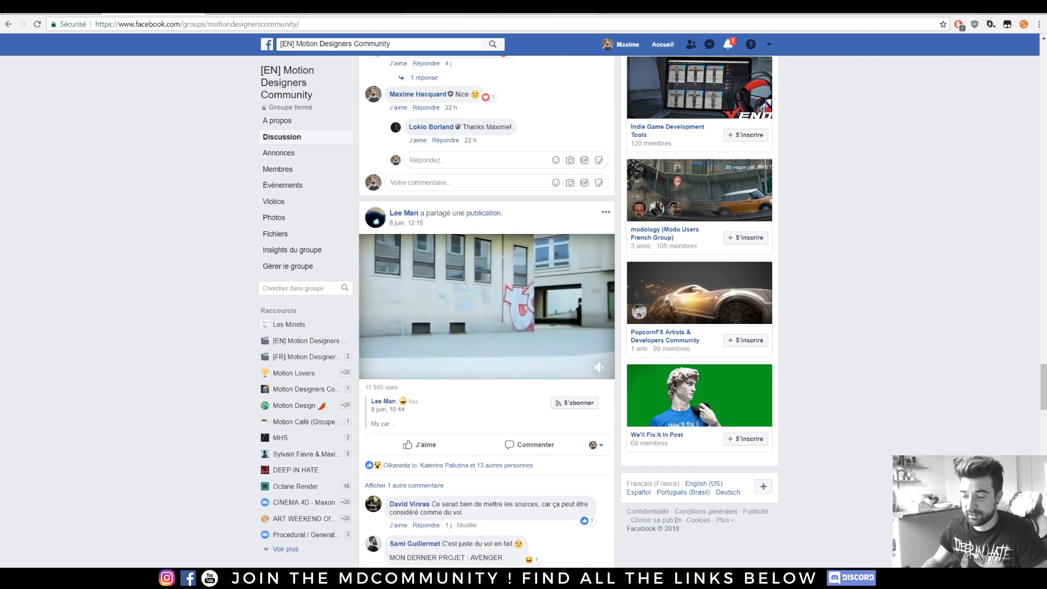
Switch to Discord and look through the wip_ask_critique, computer_setup and general channels of the Motion Designers Community server.
key(alt+Tab)
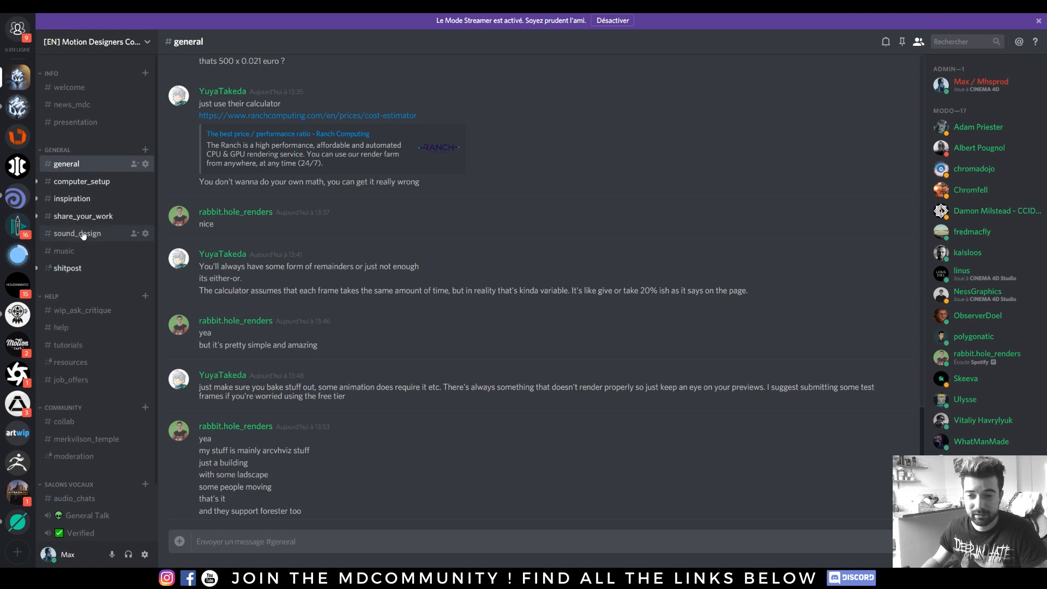
click(105, 312)
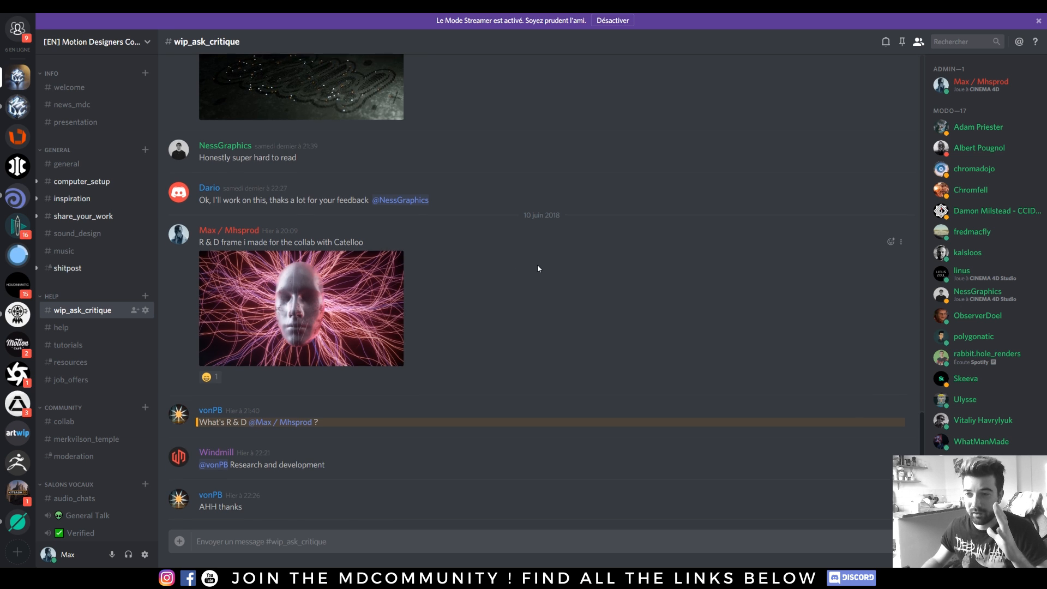
scroll(523, 270, up, 5)
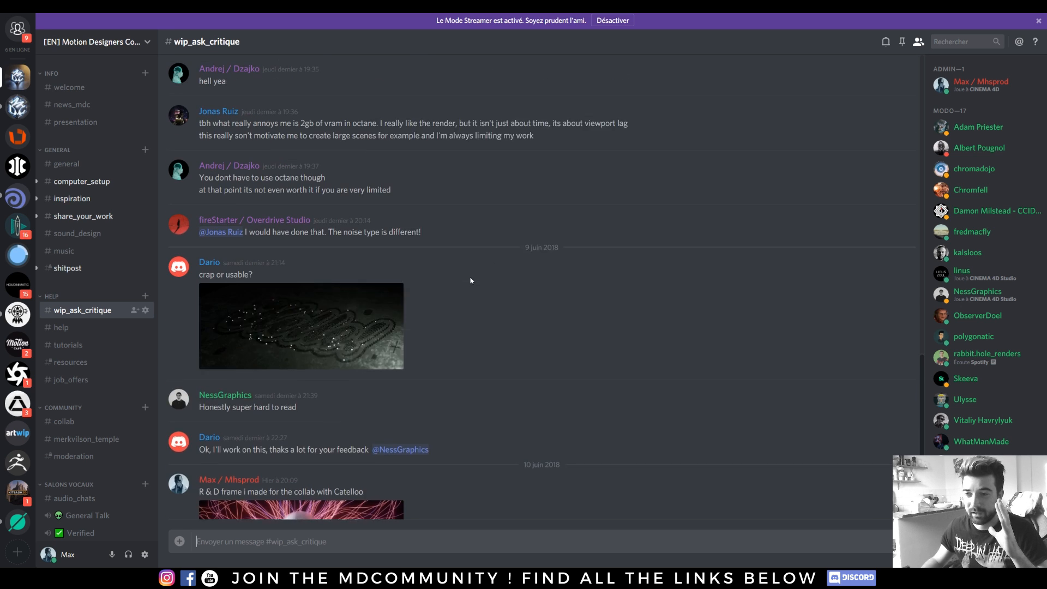
click(80, 181)
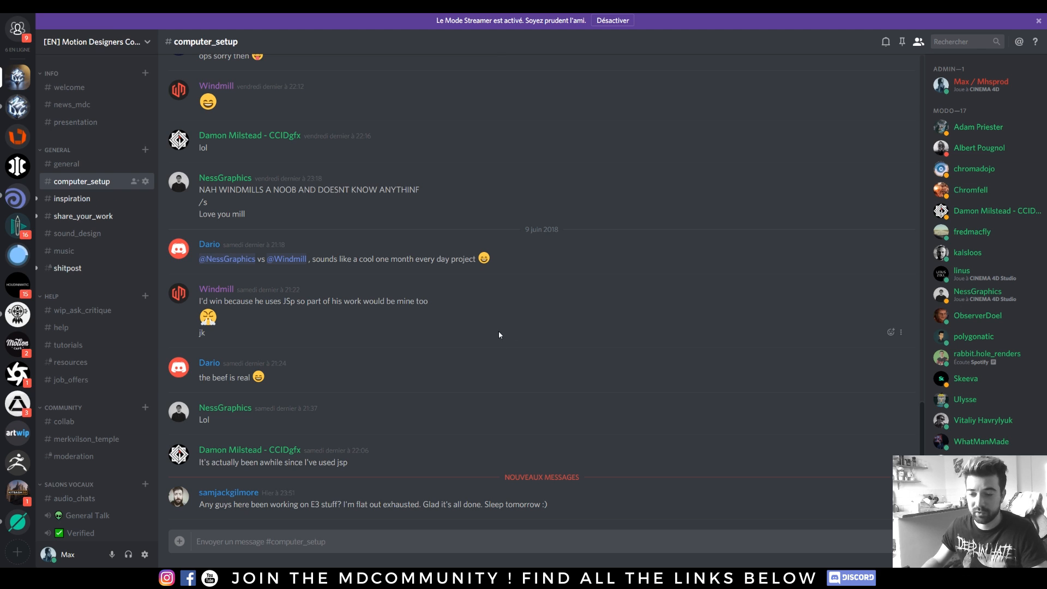
click(76, 165)
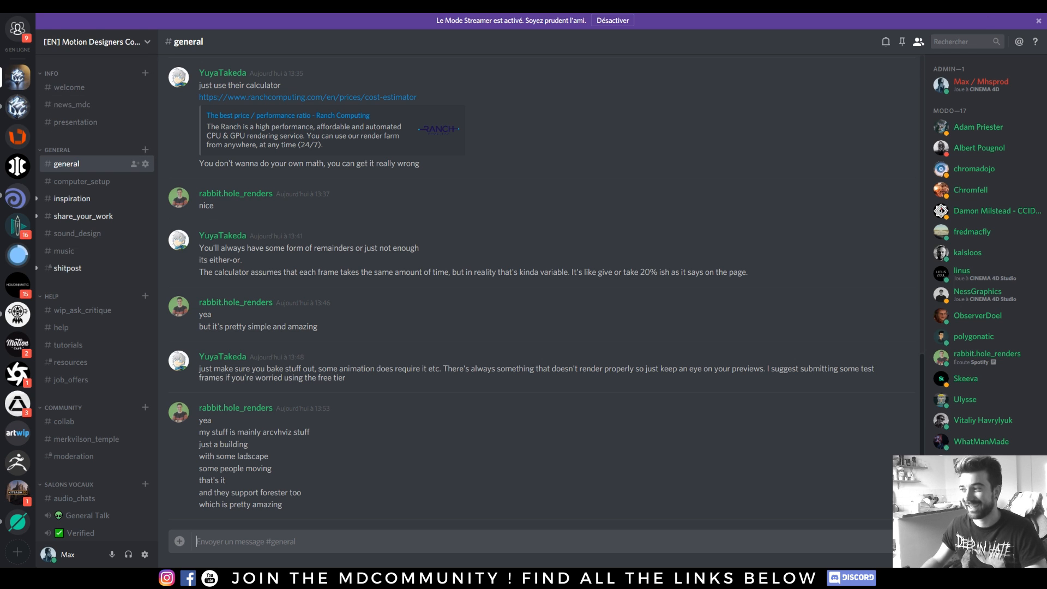
Return to the browser and look through the tutorials and interviews on the Motion Designers Community YouTube channel.
click(1007, 6)
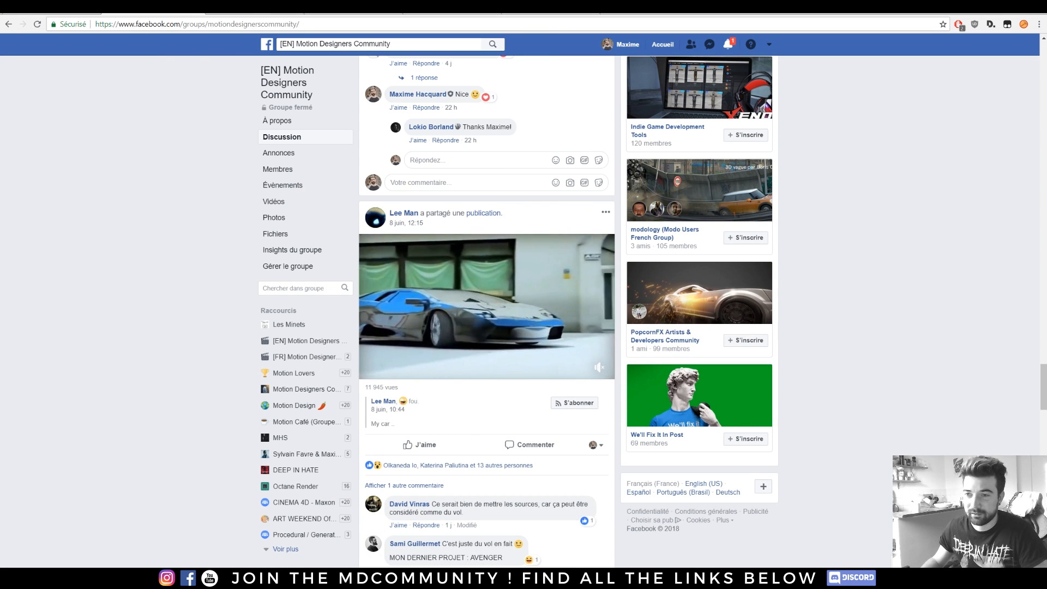
click(240, 7)
scroll(311, 210, down, 5)
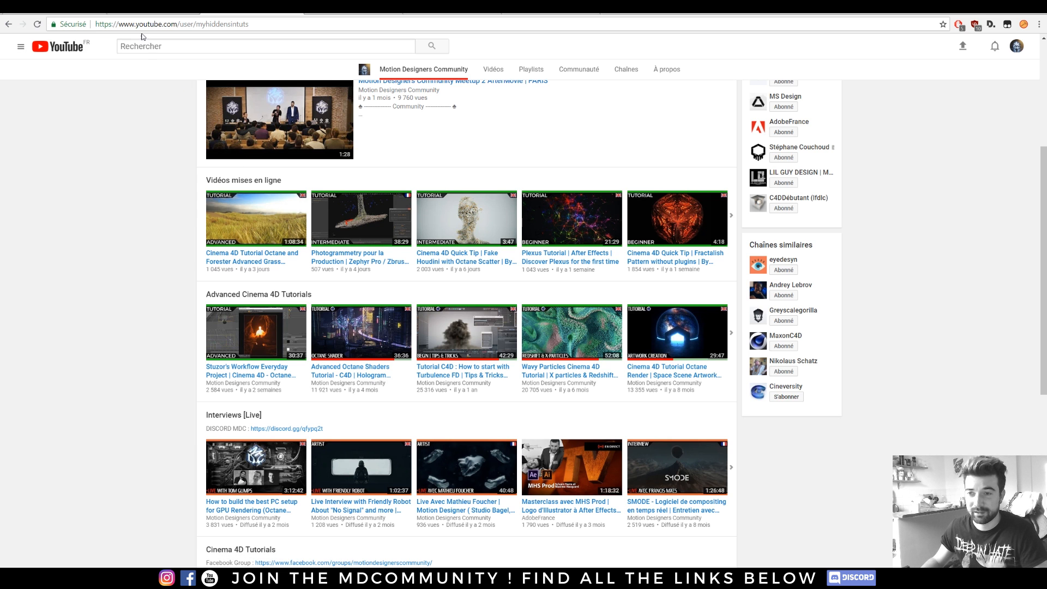
Go back to the Facebook group page and open the account options.
click(132, 15)
click(768, 45)
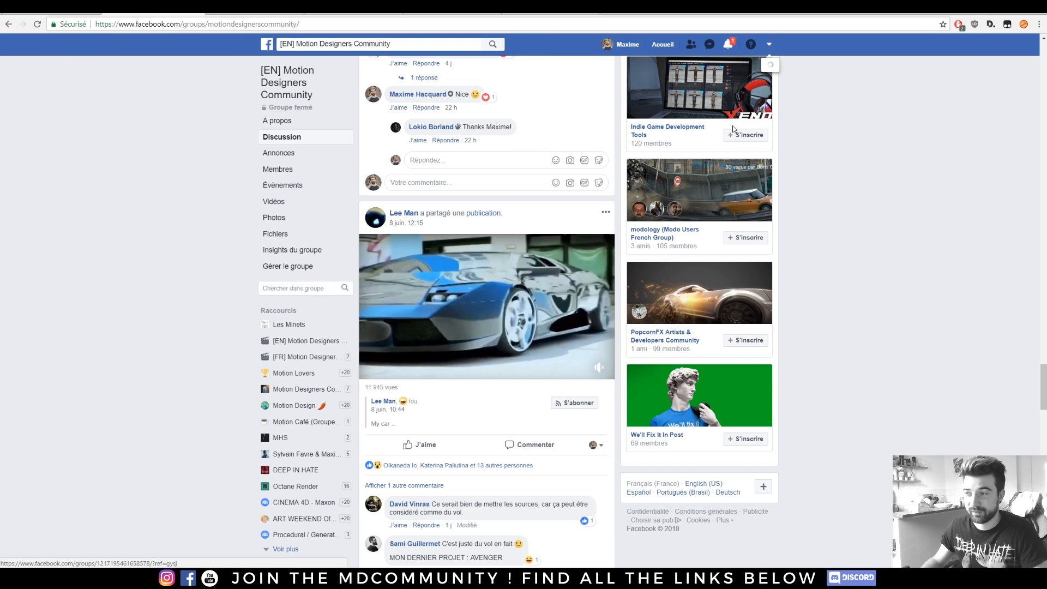
click(702, 283)
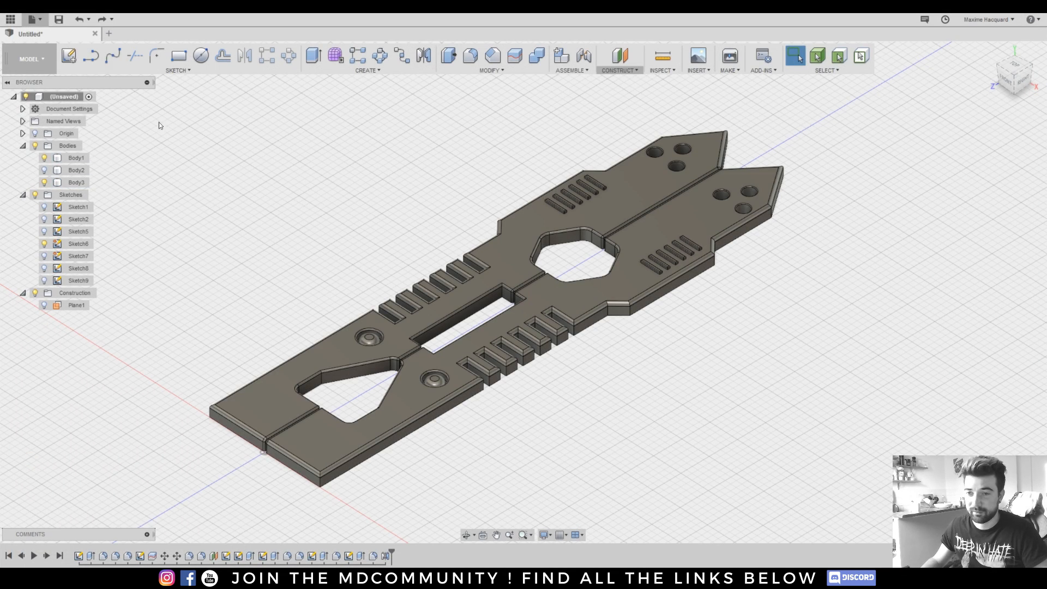
Create a new empty design alongside the finished plate model.
click(41, 22)
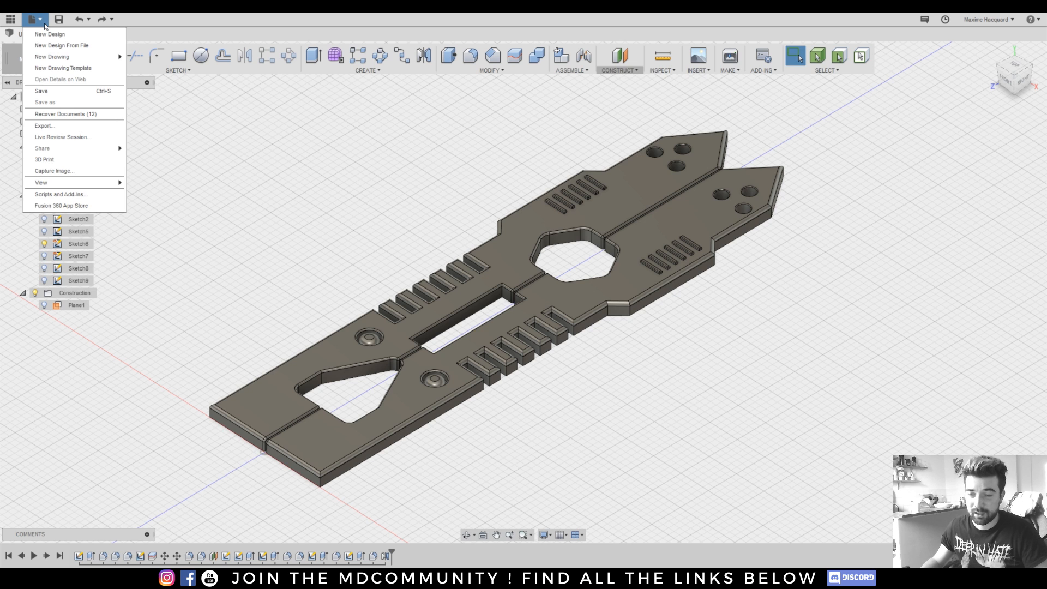
click(47, 31)
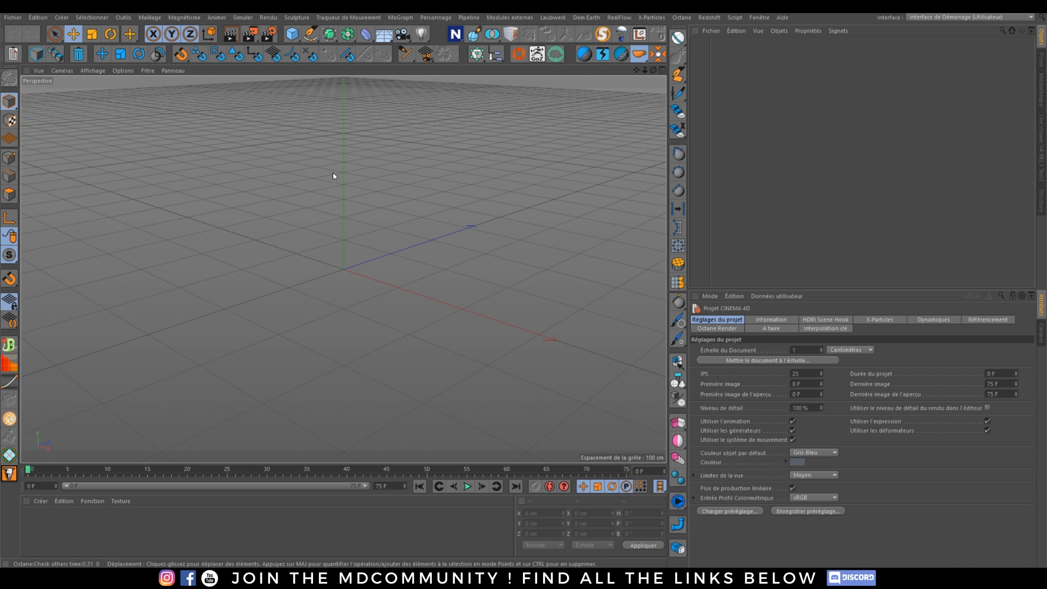
Switch to Cinema 4D, create a circle spline, duplicate it and scale the duplicate to about 267 cm across.
click(329, 34)
click(347, 33)
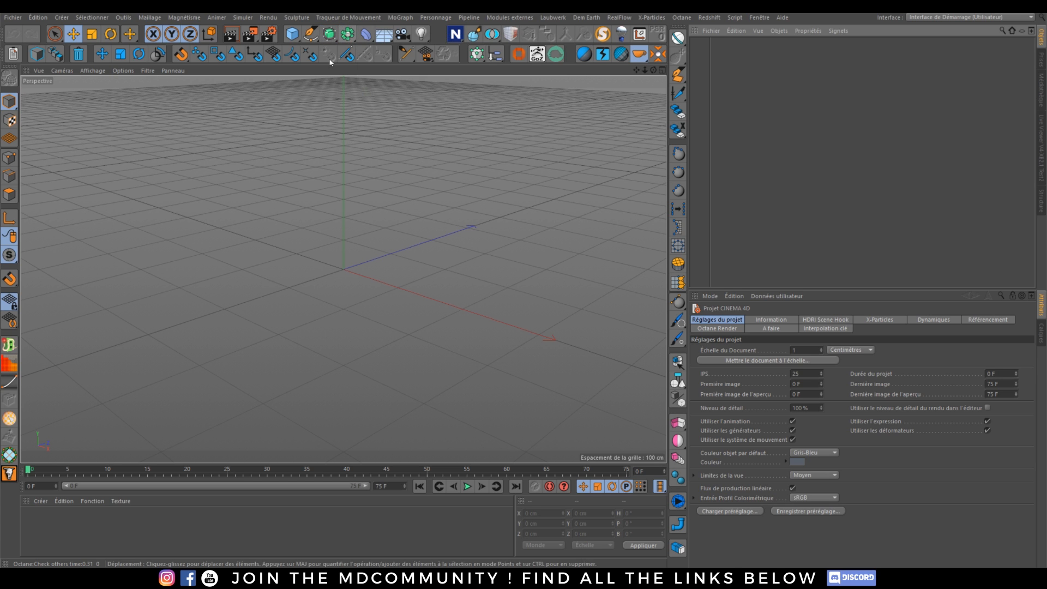
click(311, 34)
click(415, 66)
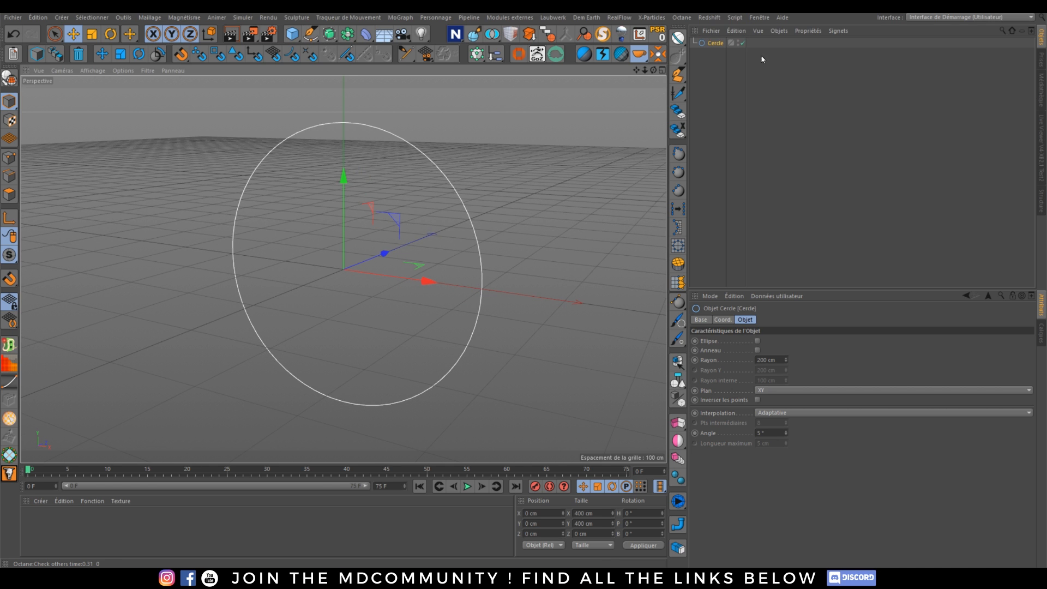
ctrl+drag(719, 43, 720, 58)
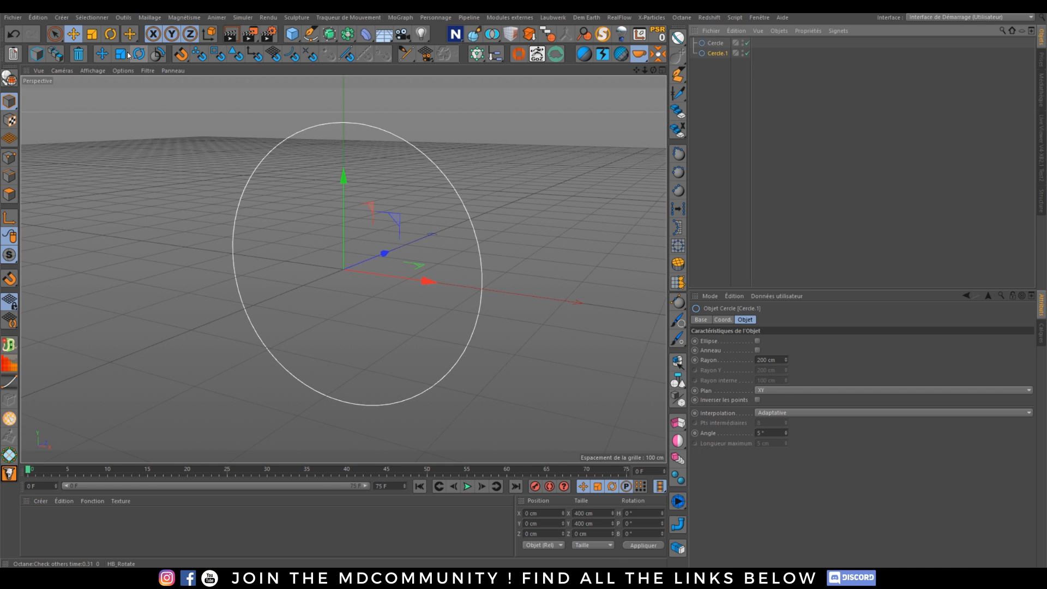
click(91, 34)
drag(489, 133, 373, 187)
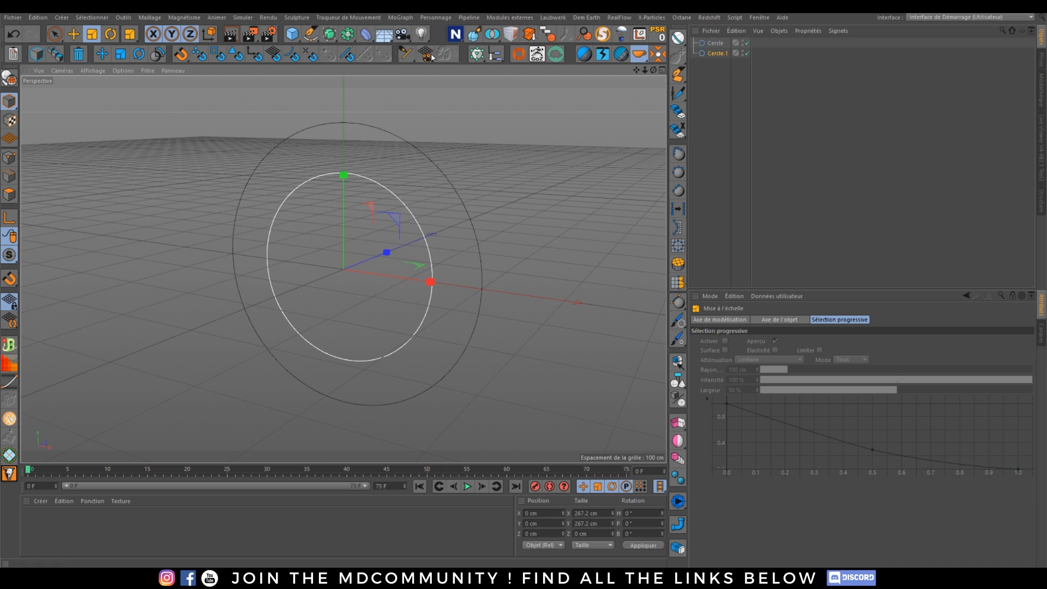
Add a Spline Mask containing both circles and set its mode to "A moins B".
click(347, 34)
click(378, 66)
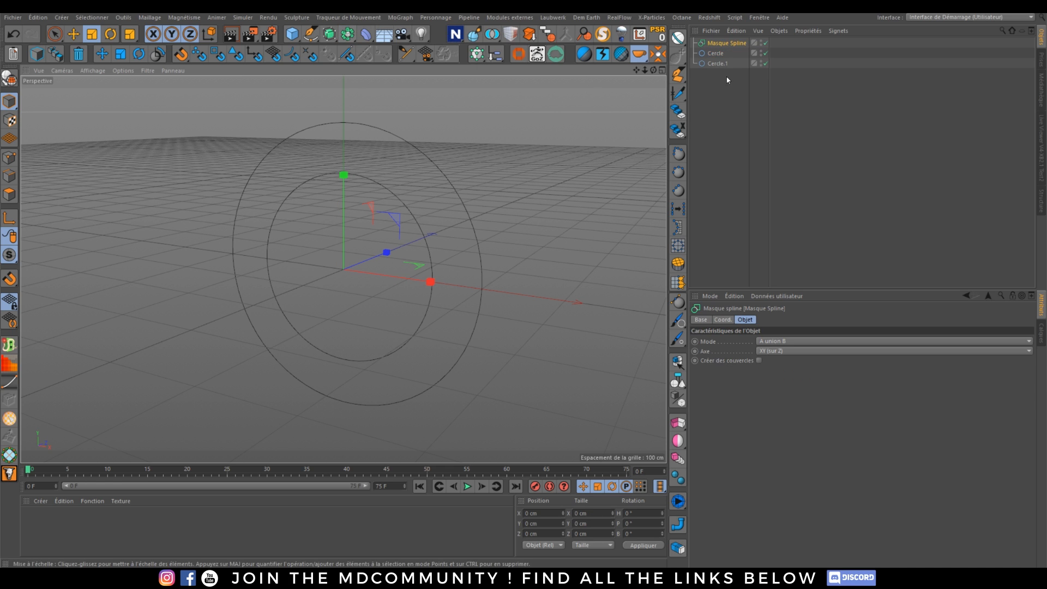
drag(717, 53, 725, 43)
click(726, 43)
click(770, 342)
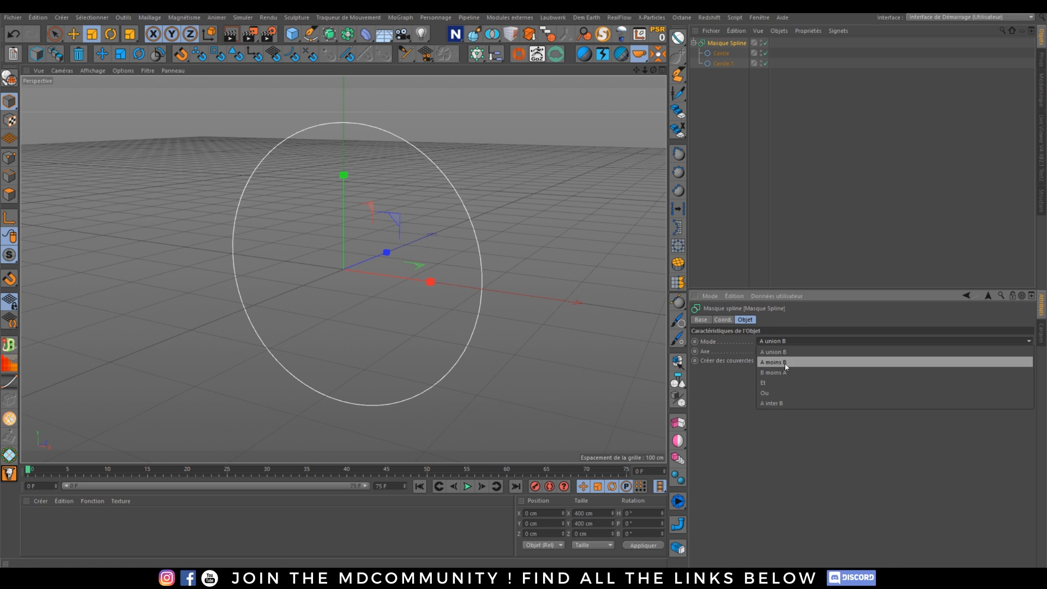
click(784, 363)
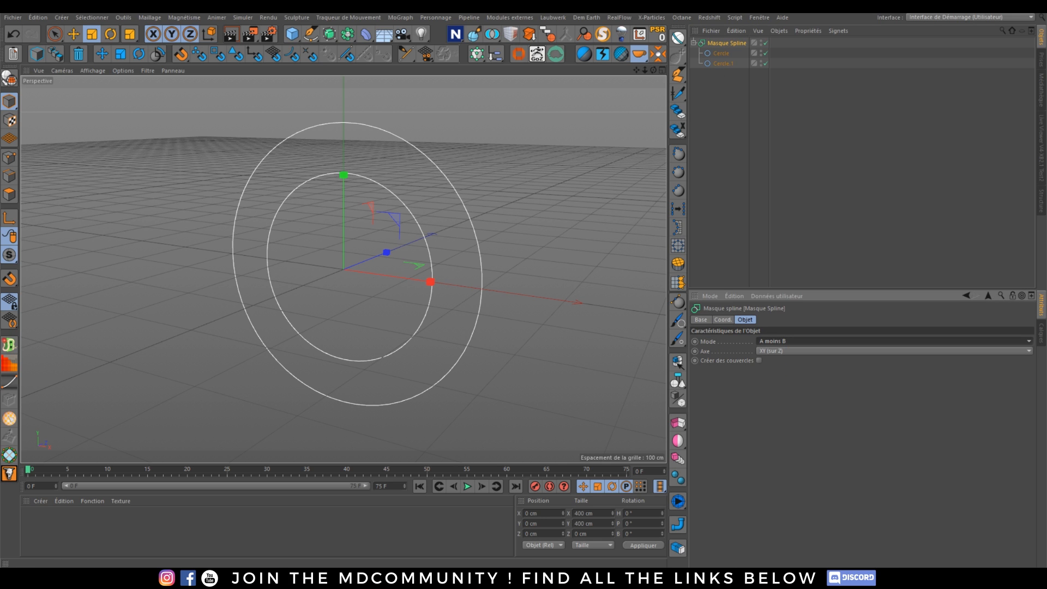
Add an Extrude object and nest the spline mask inside it to form a solid ring.
click(329, 34)
click(472, 49)
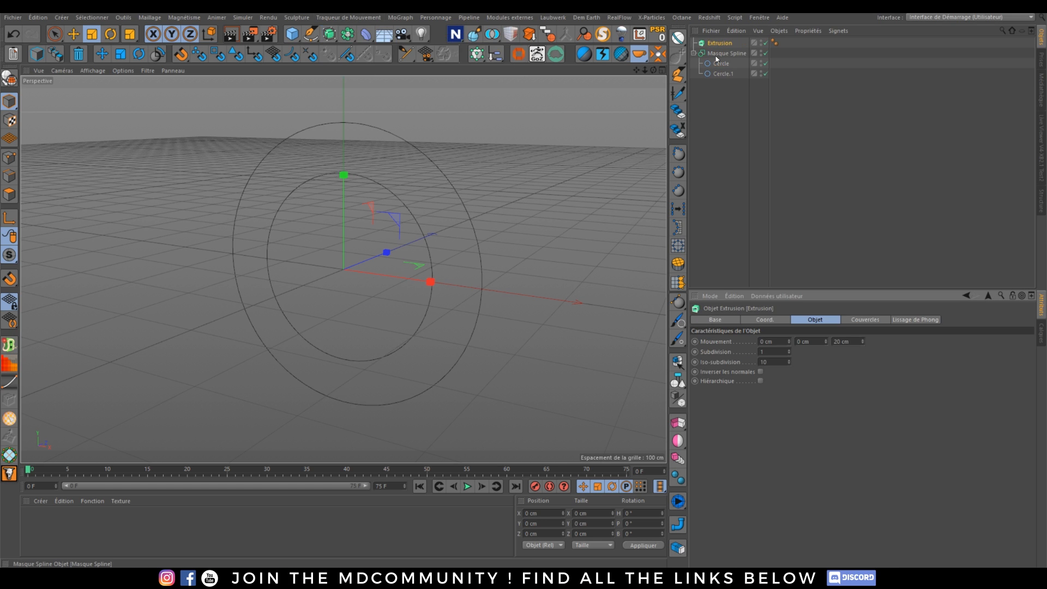
drag(727, 53, 721, 44)
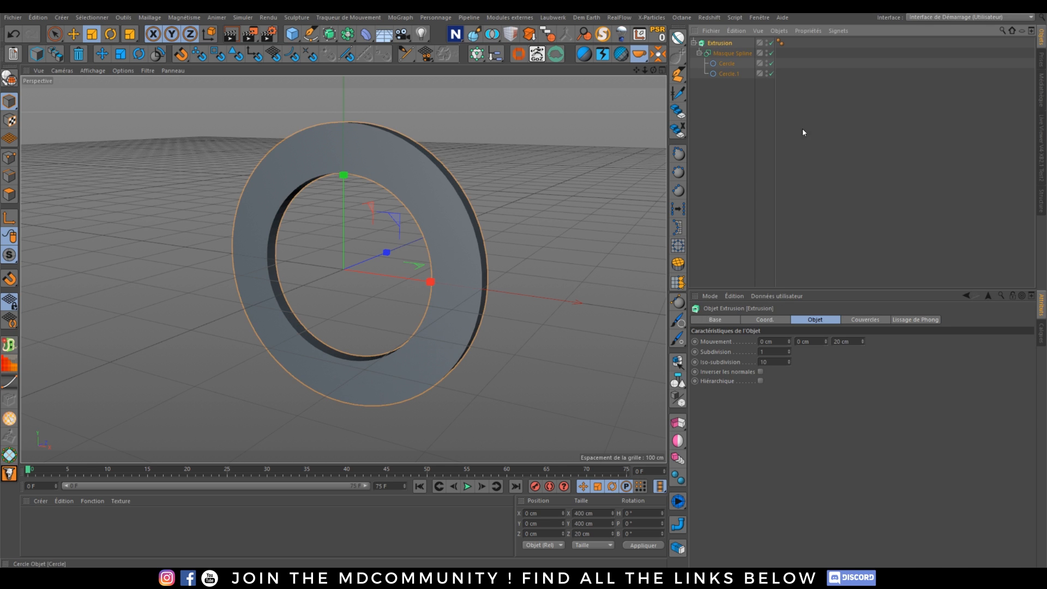
Set the extrusion's start and end caps to "Couvercle et biseau" to bevel both sides of the ring.
click(864, 320)
click(813, 341)
click(813, 347)
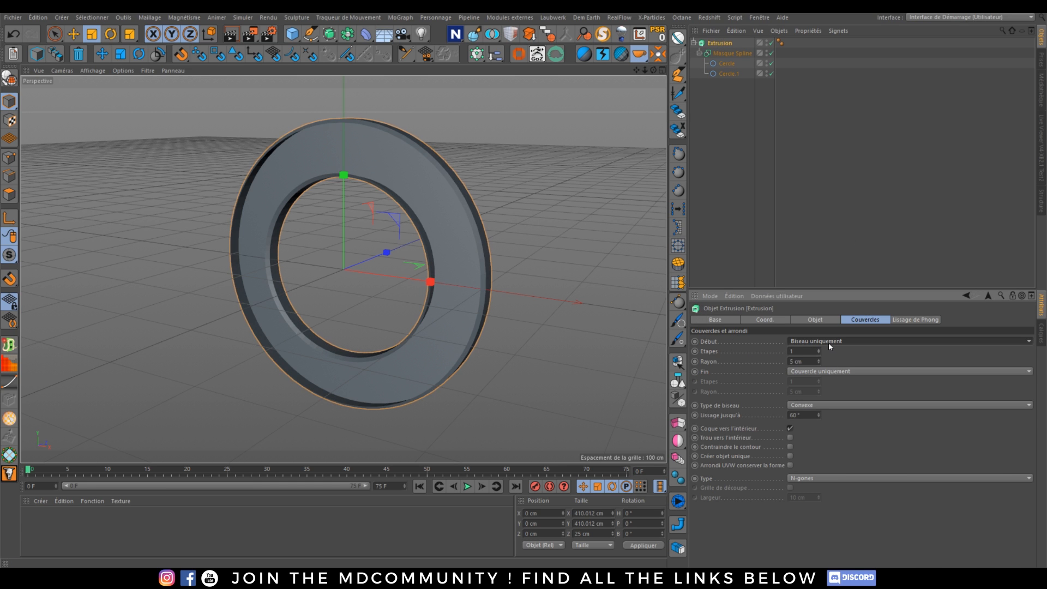
scroll(829, 344, down, 1)
scroll(839, 370, down, 2)
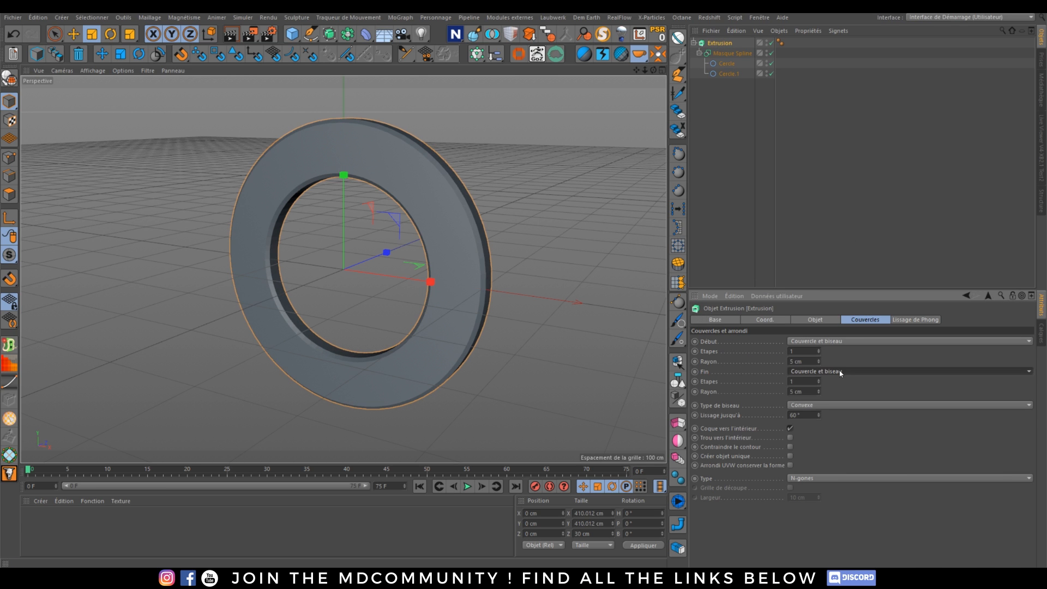
click(699, 182)
mouse_move(450, 253)
alt+mouse_down()
mouse_move(490, 234)
mouse_move(453, 249)
alt+mouse_up()
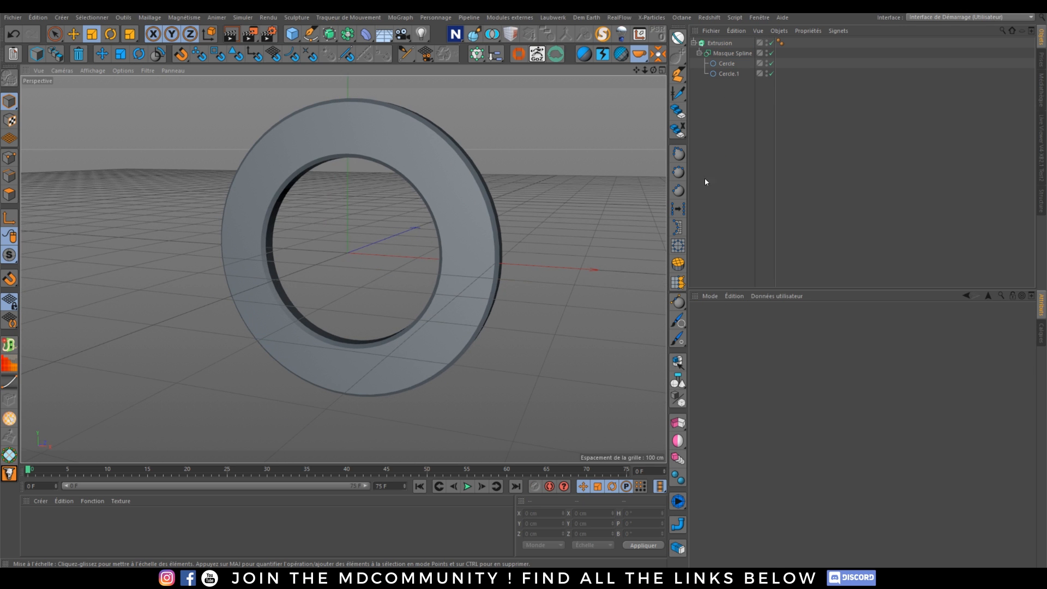
Duplicate the inner circle inside the mask, offset it about 101 cm along X and scale it to about 53 cm across.
click(728, 74)
ctrl+drag(722, 79, 722, 80)
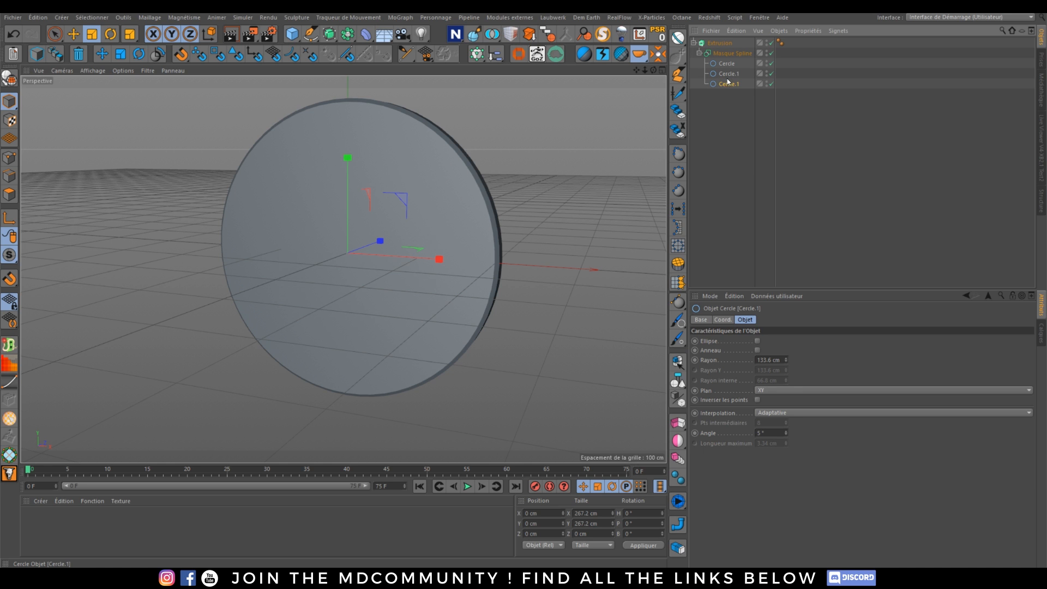
click(110, 56)
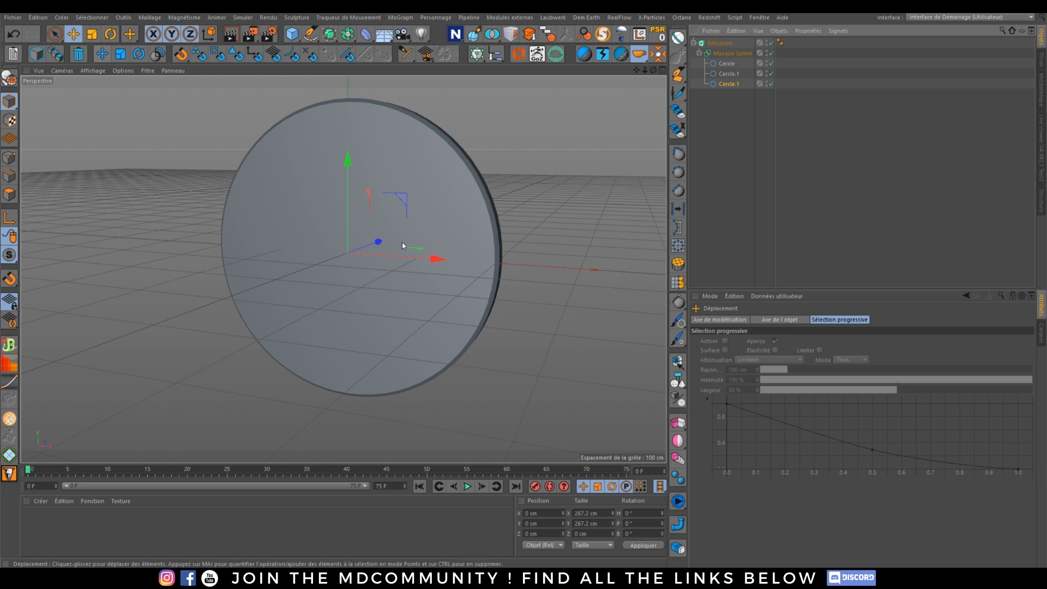
drag(439, 260, 513, 281)
click(120, 58)
drag(575, 182, 280, 277)
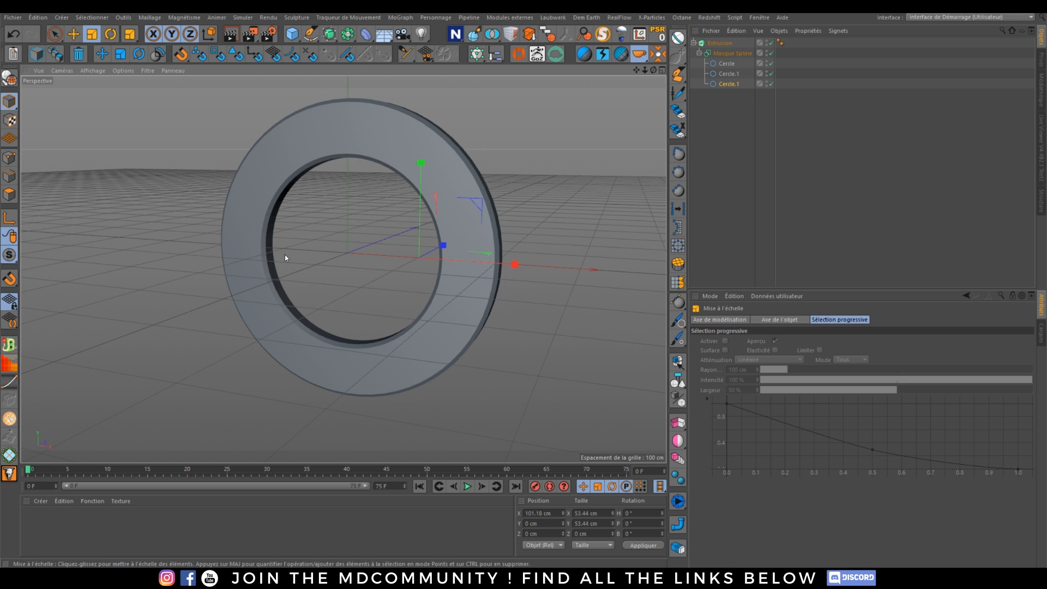
Move the small circle onto the ring at about X 165 cm and scale it to about 48 cm across.
click(110, 61)
drag(511, 266, 562, 275)
click(127, 55)
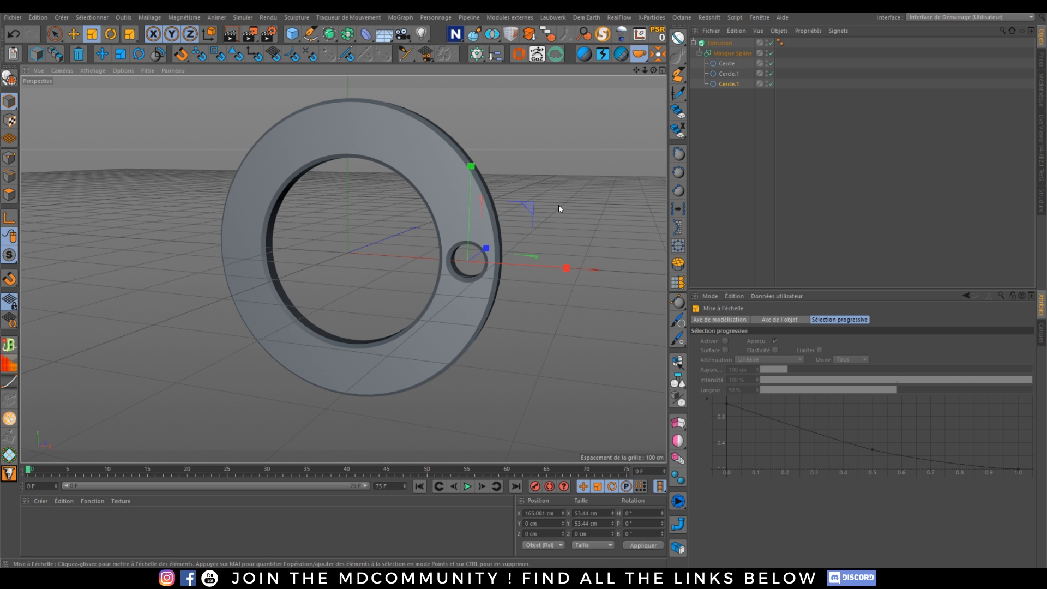
drag(551, 216, 525, 217)
alt+drag(404, 332, 443, 235)
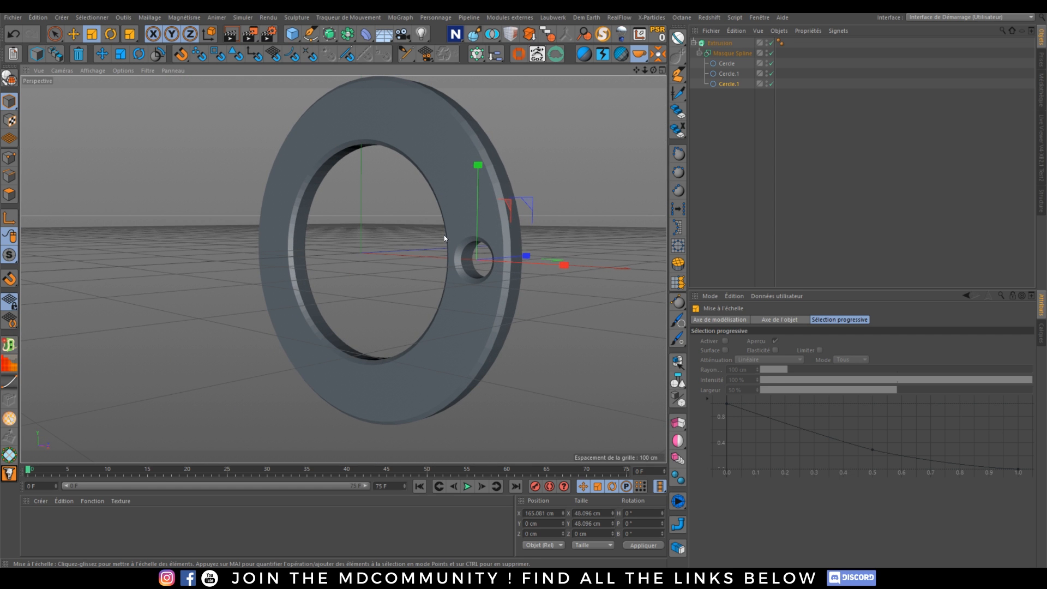
alt+drag(395, 210, 446, 232)
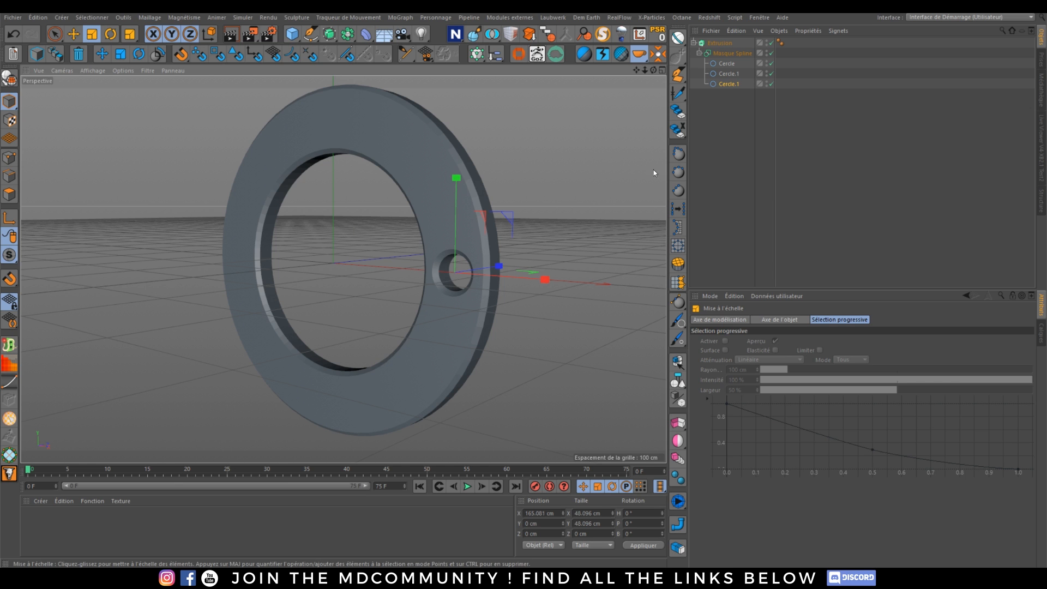
Delete the extruded ring and all of its child objects from the scene.
drag(744, 37, 718, 156)
key(Delete)
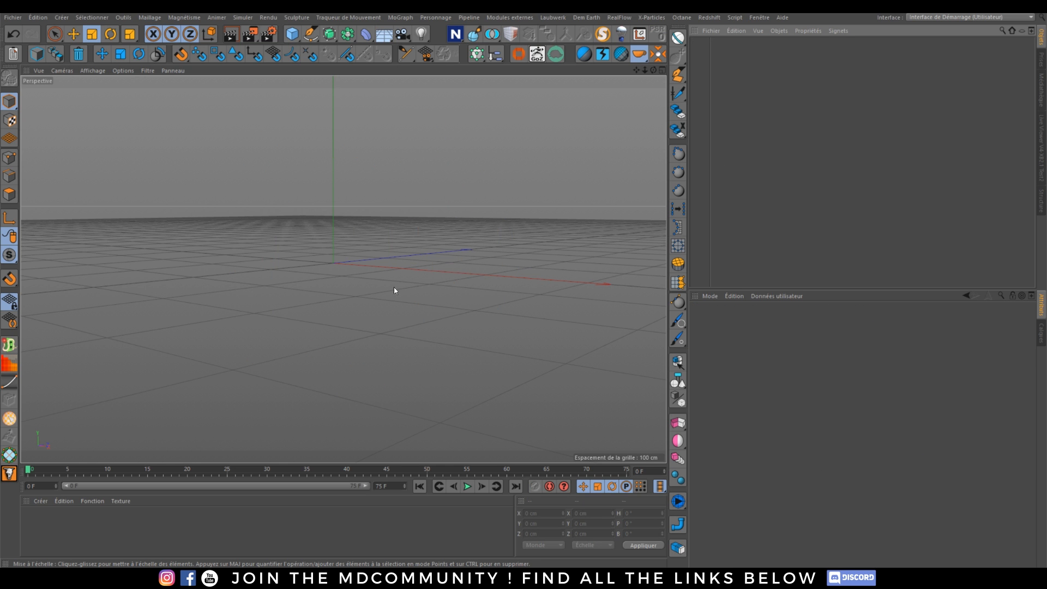
mouse_move(394, 287)
alt+mouse_down()
mouse_move(341, 268)
mouse_move(384, 240)
mouse_move(382, 283)
alt+mouse_up()
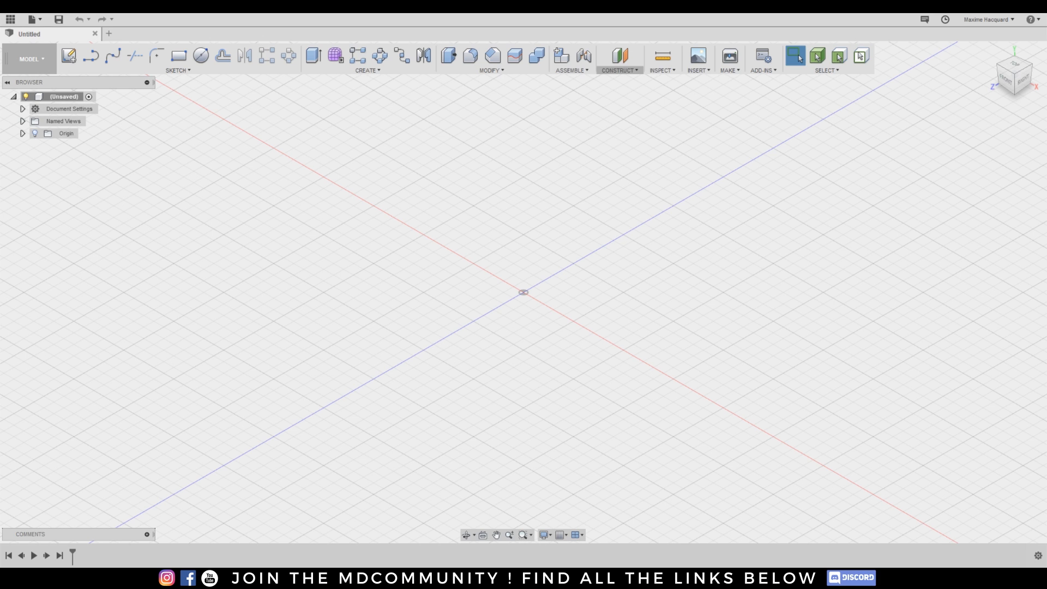
Return to Fusion 360 and look over the workspace options, construction tools and empty modelling grid from different views.
click(50, 60)
click(621, 70)
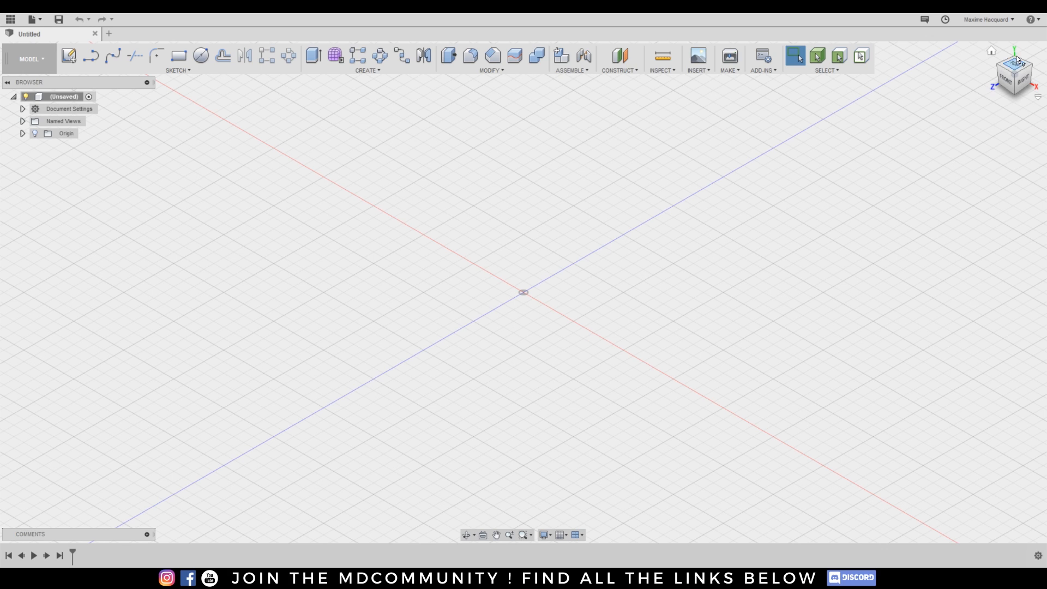
mouse_move(1016, 64)
mouse_down()
mouse_move(1027, 76)
mouse_move(1023, 50)
mouse_move(1018, 63)
mouse_up()
mouse_move(513, 300)
middle_down()
mouse_move(520, 268)
mouse_move(561, 257)
mouse_move(522, 285)
mouse_move(540, 276)
mouse_move(551, 292)
middle_up()
scroll(531, 280, down, 4)
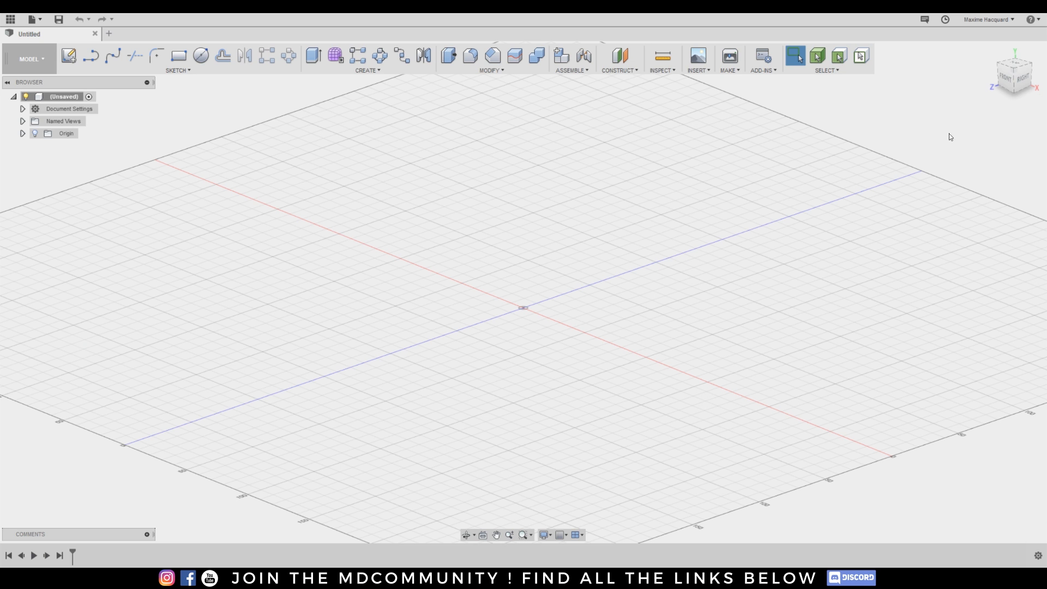
drag(1016, 68, 1015, 74)
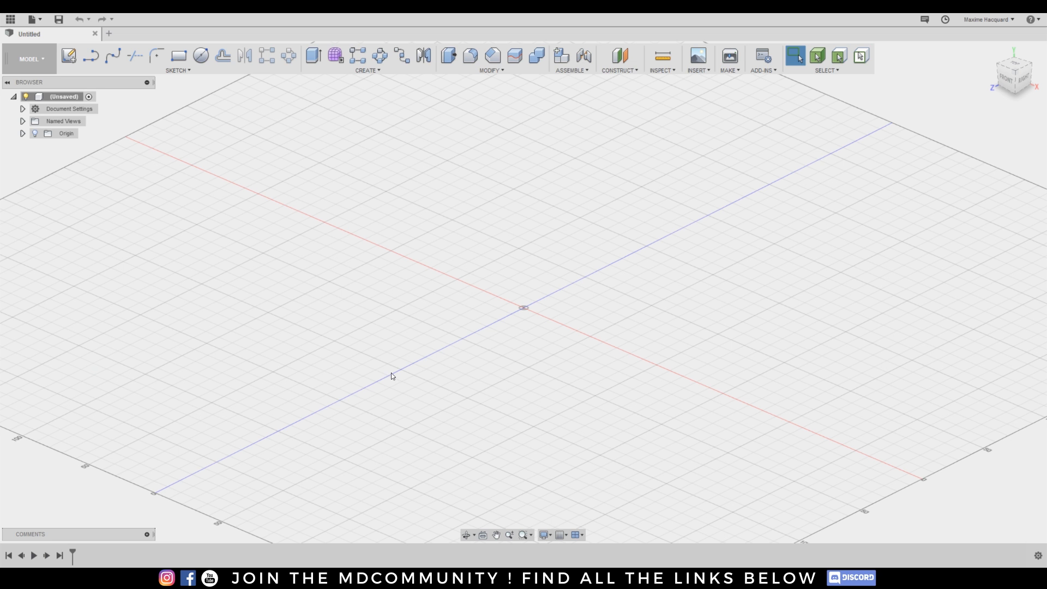
scroll(538, 329, up, 2)
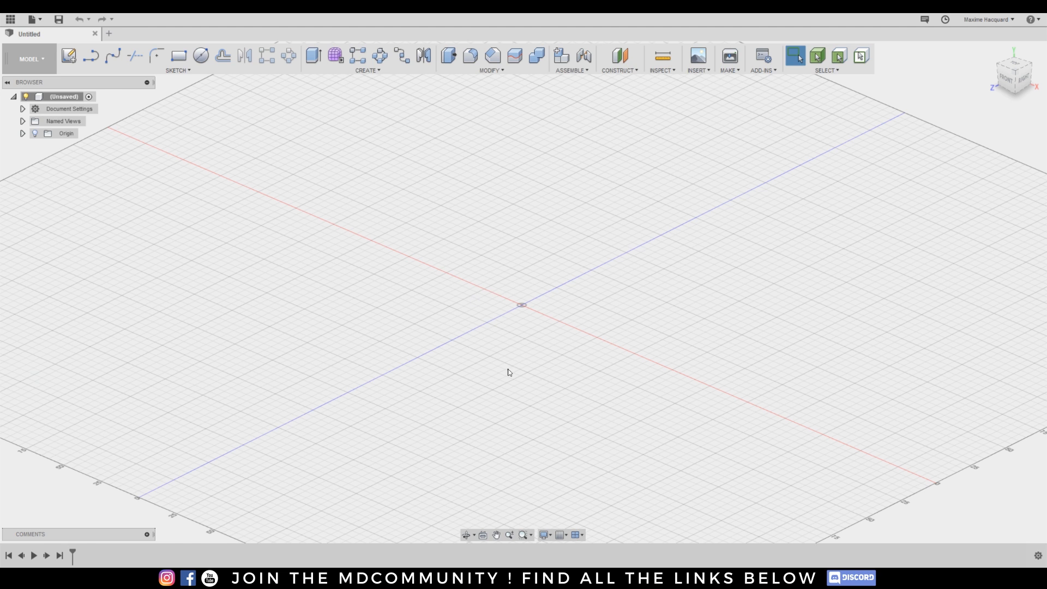
scroll(522, 314, up, 2)
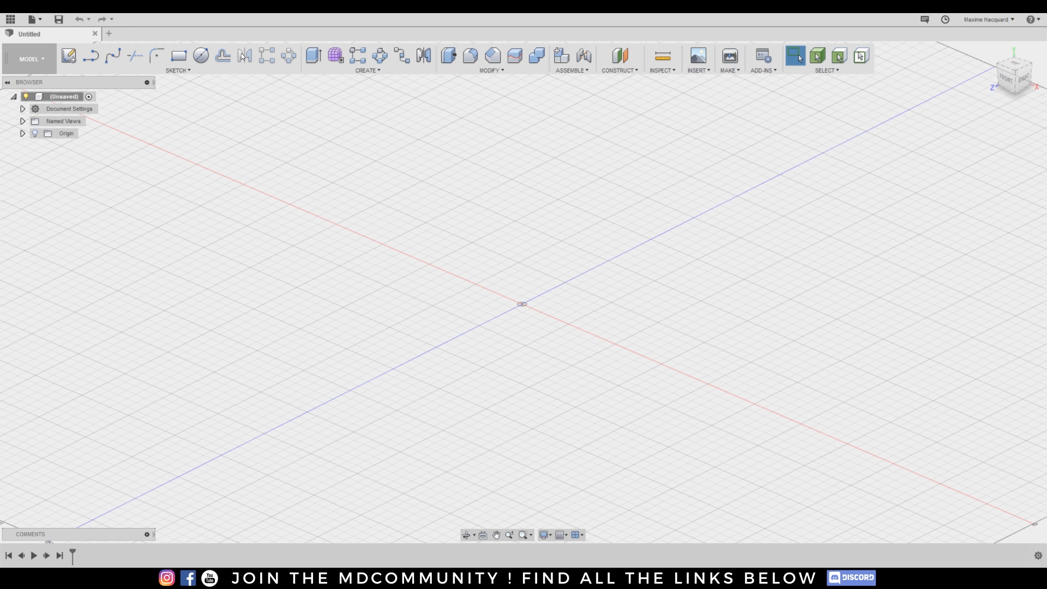
Look through the sketch commands and the selection options.
click(183, 70)
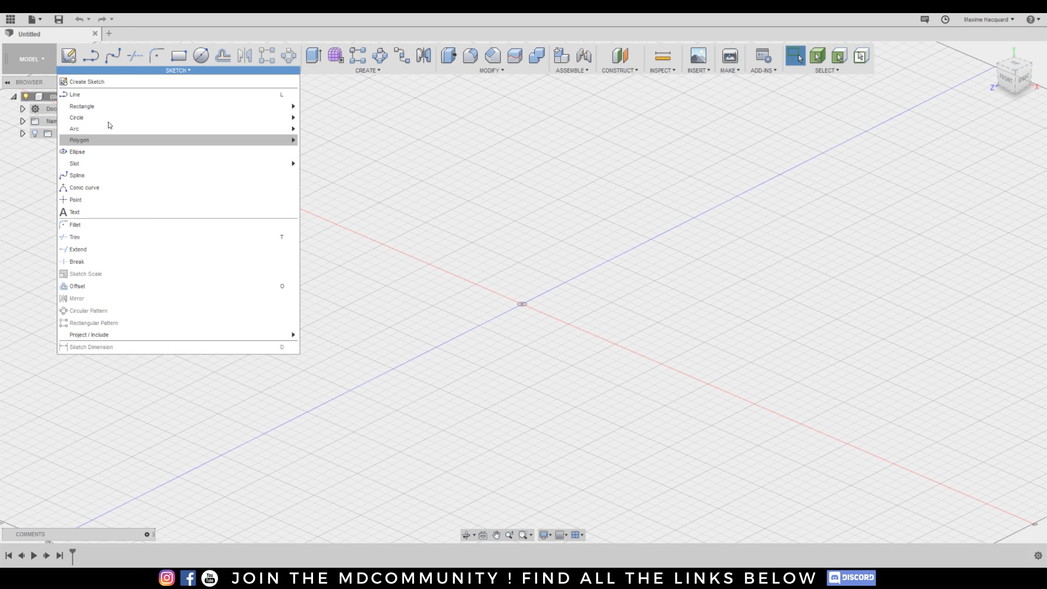
mouse_move(154, 111)
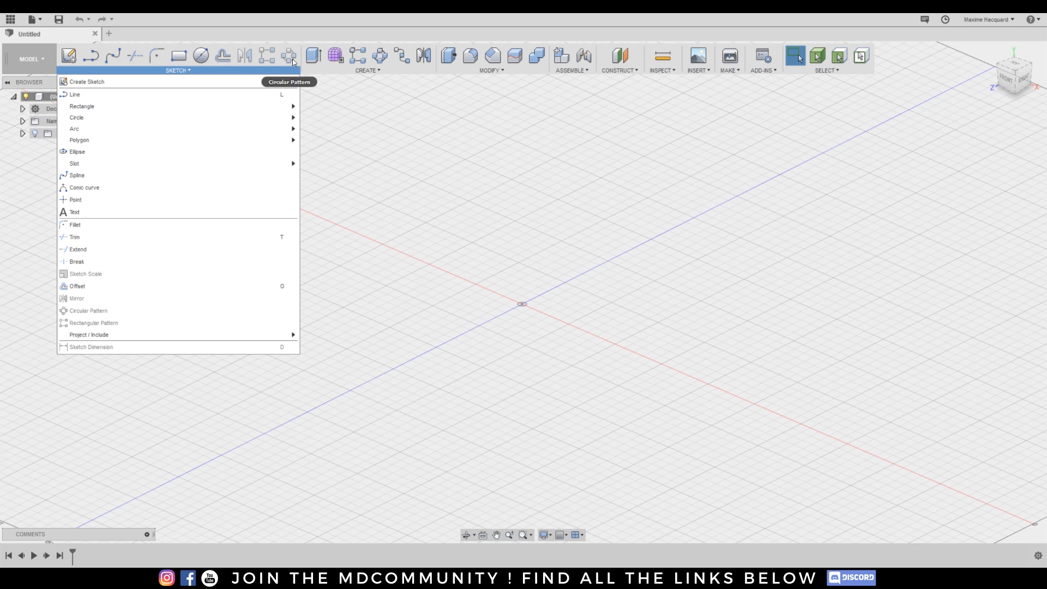
click(861, 67)
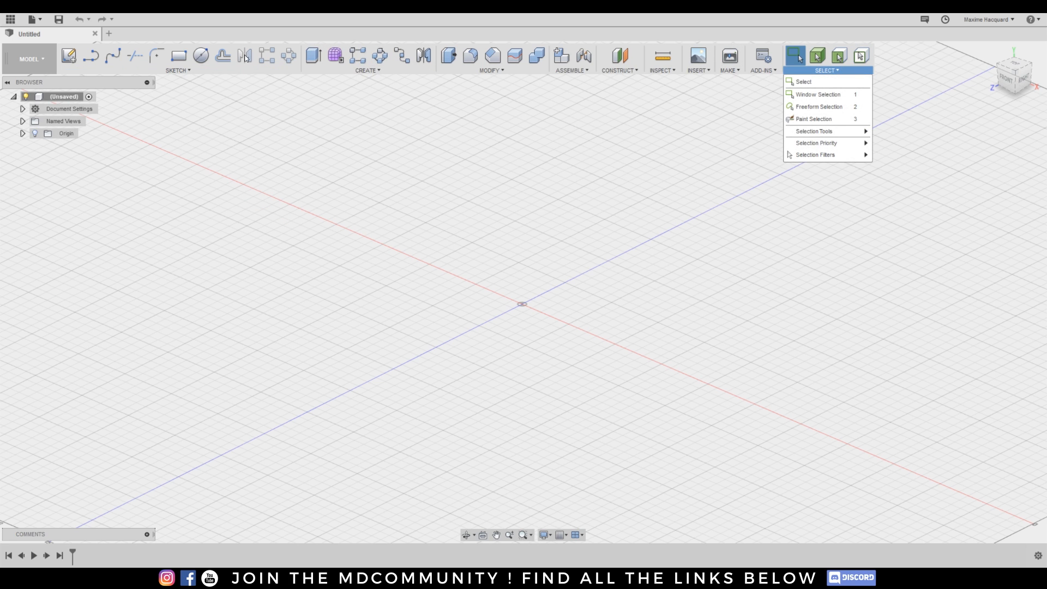
Add the Conic curve command to the sketch toolbar and remove it again.
click(190, 70)
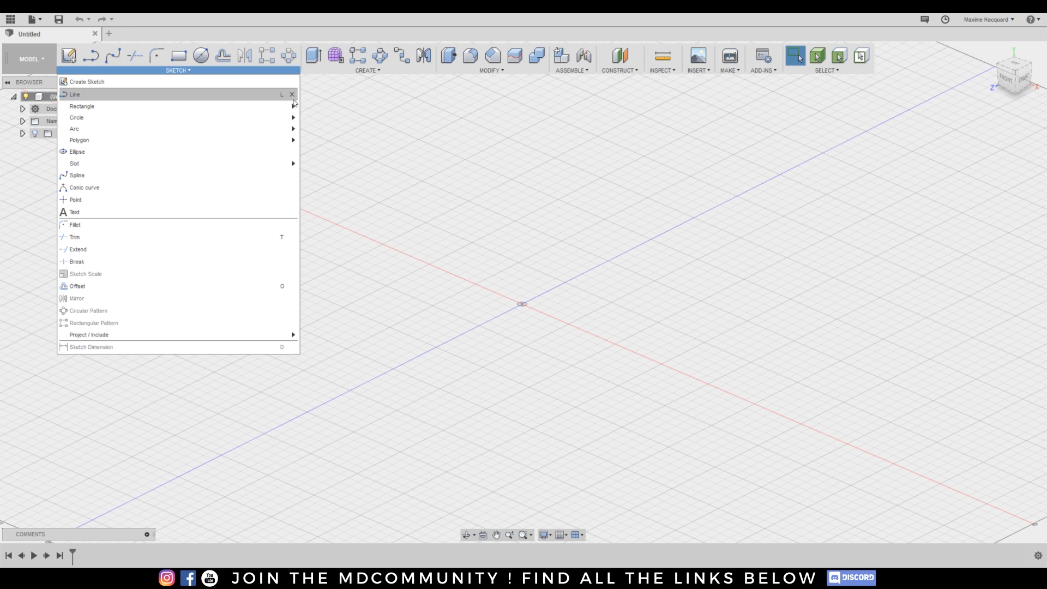
click(293, 188)
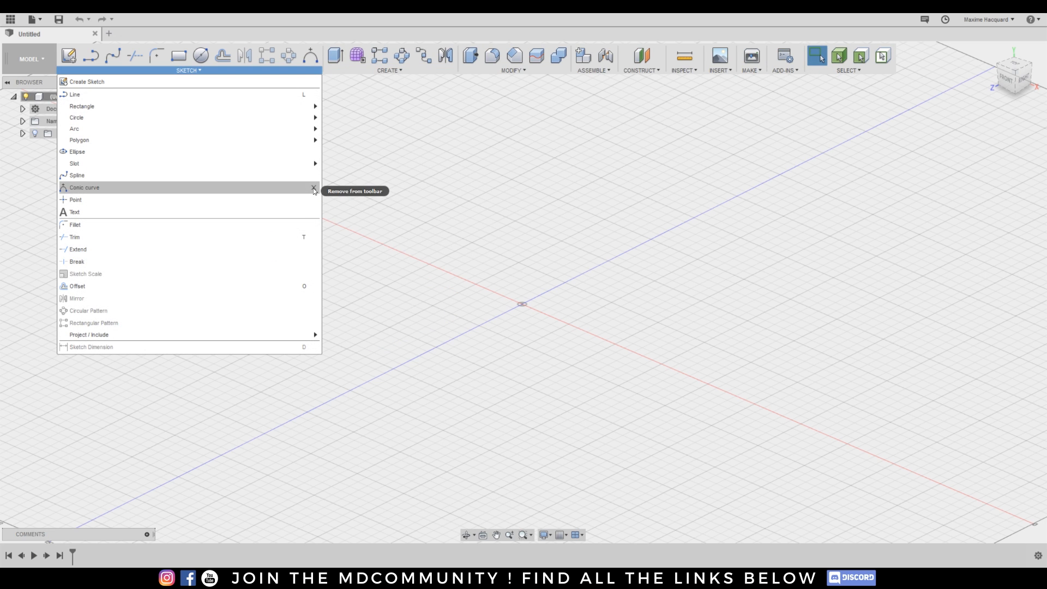
click(314, 188)
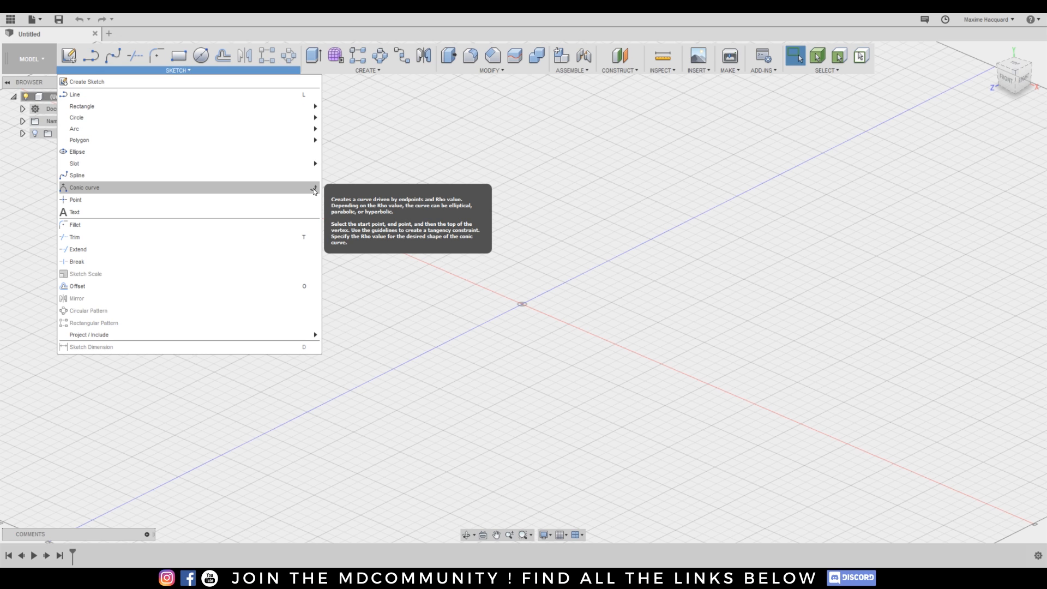
Look through the available Create, Sketch and Modify commands.
mouse_move(346, 54)
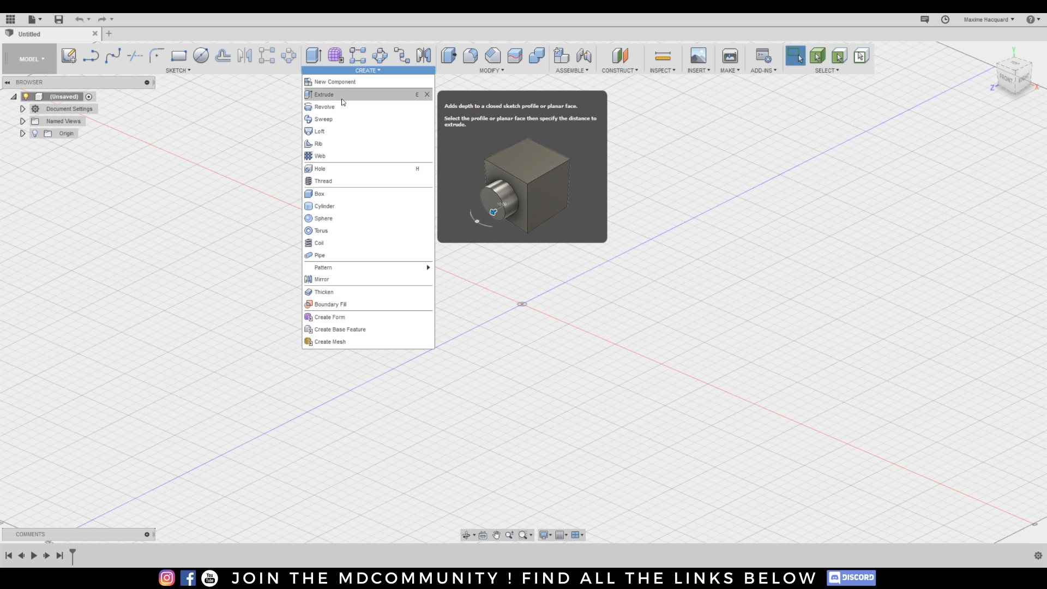
mouse_move(155, 71)
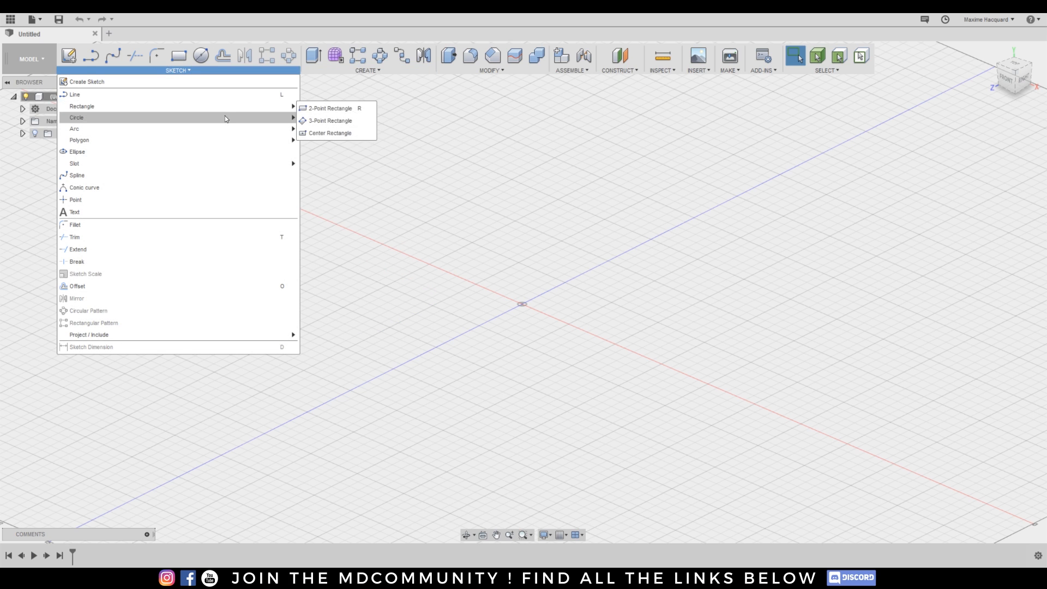
mouse_move(488, 71)
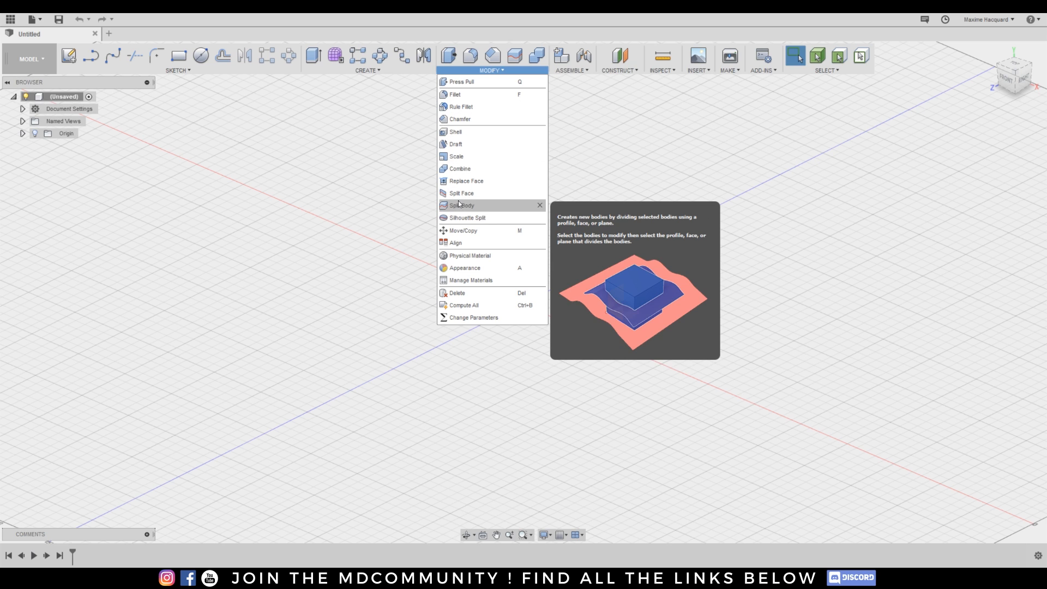
click(318, 218)
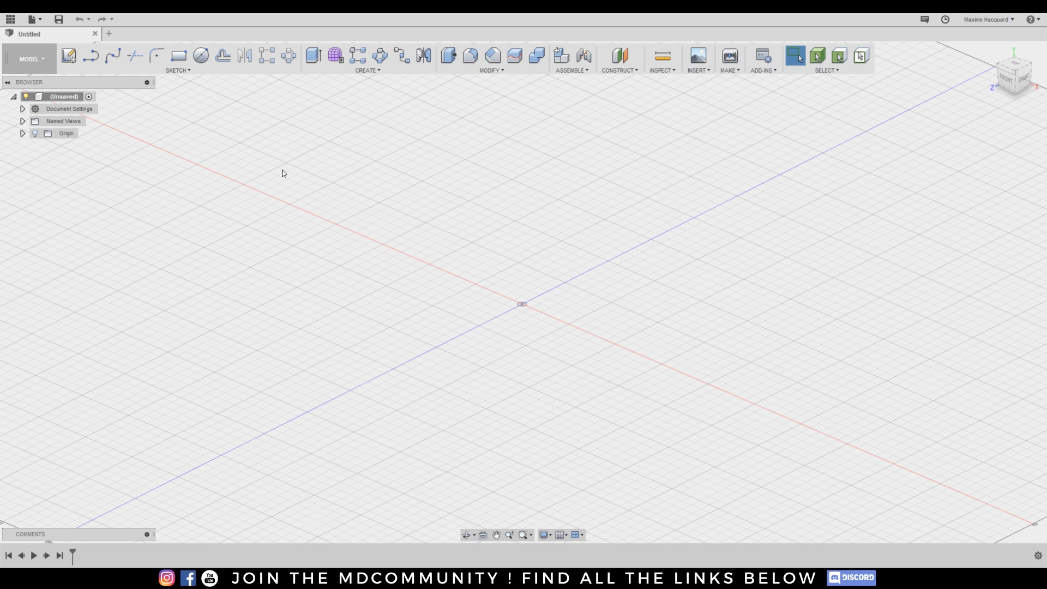
Start a sketch on the horizontal ground plane and draw a rectangle about 20 mm wide and 75 mm tall, its base centred on the origin.
click(185, 61)
click(473, 293)
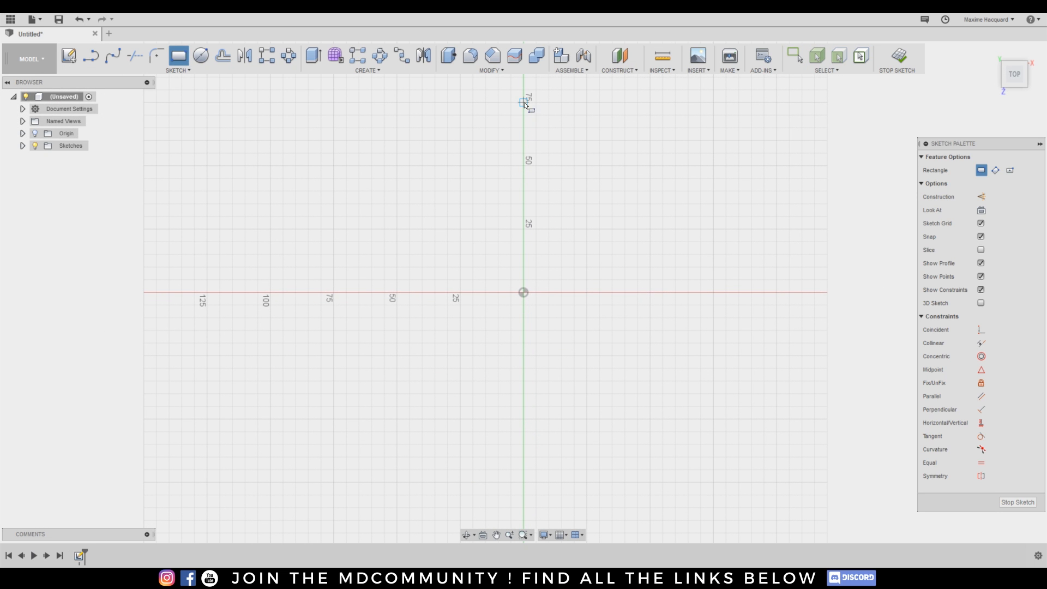
click(524, 104)
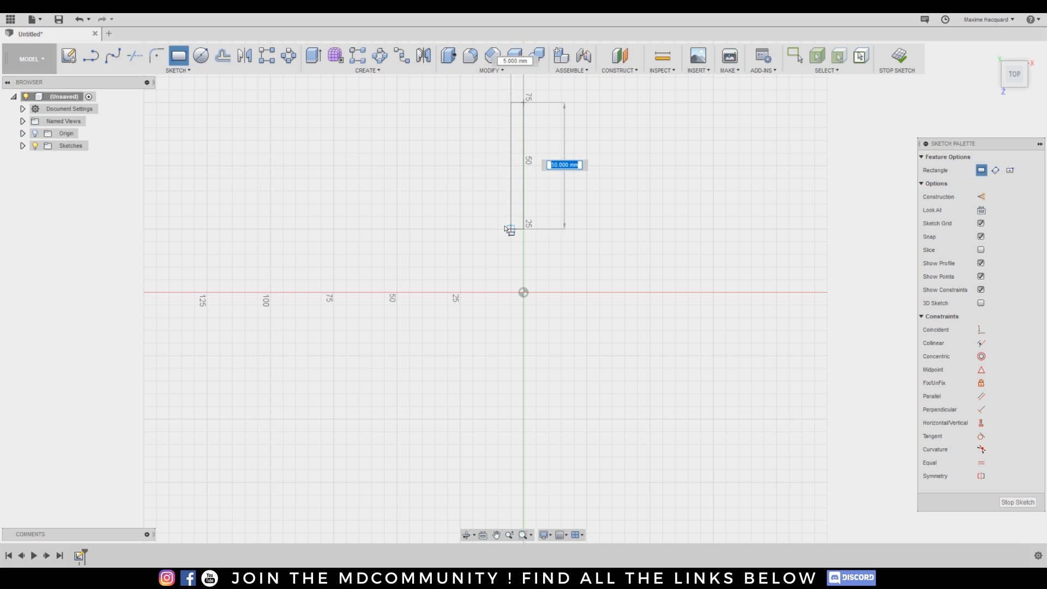
key(Escape)
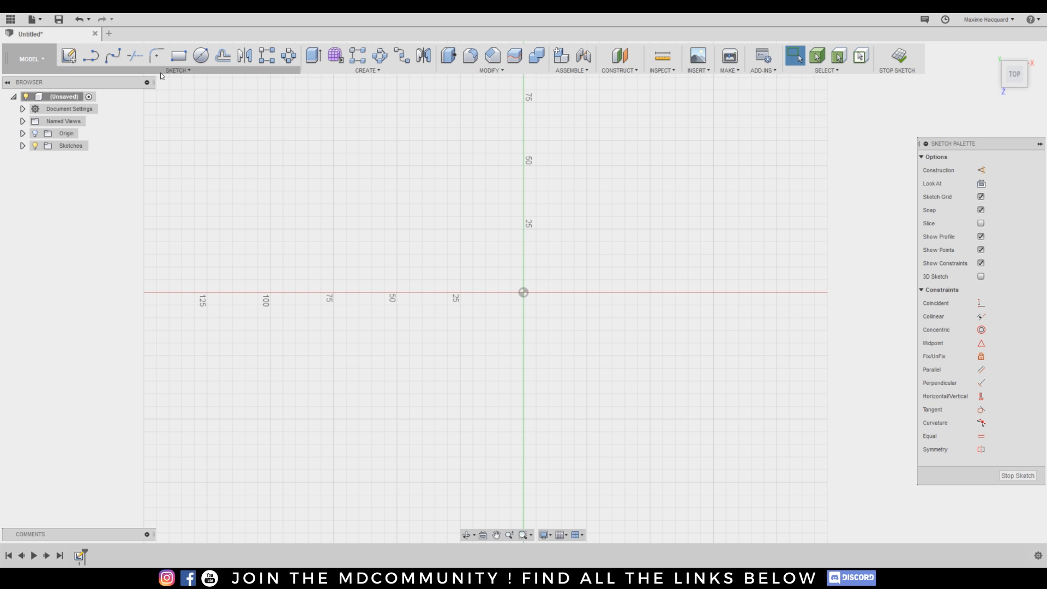
click(178, 58)
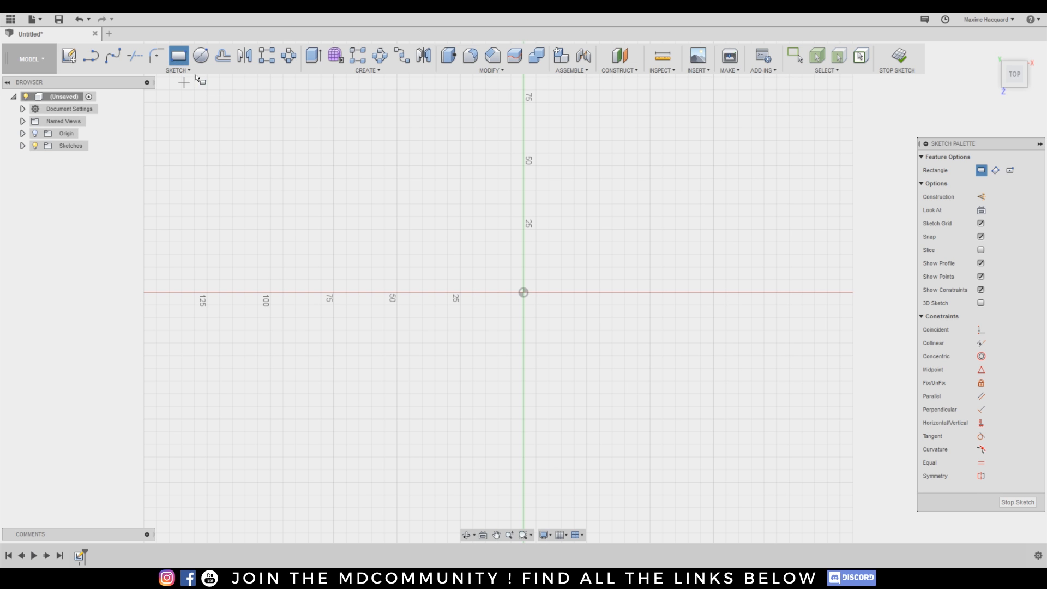
click(499, 103)
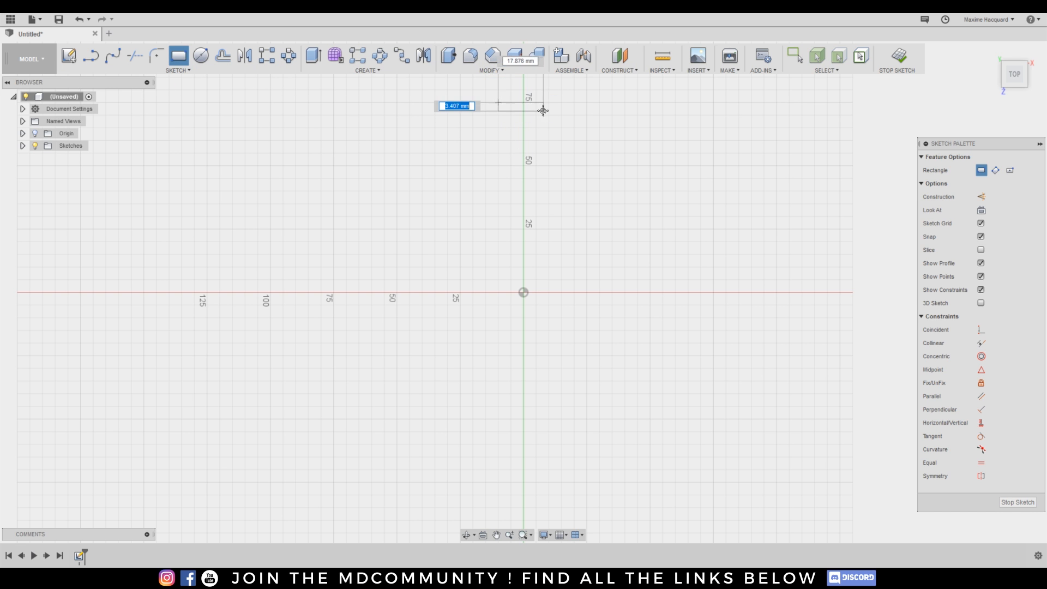
middle_drag(508, 97, 493, 132)
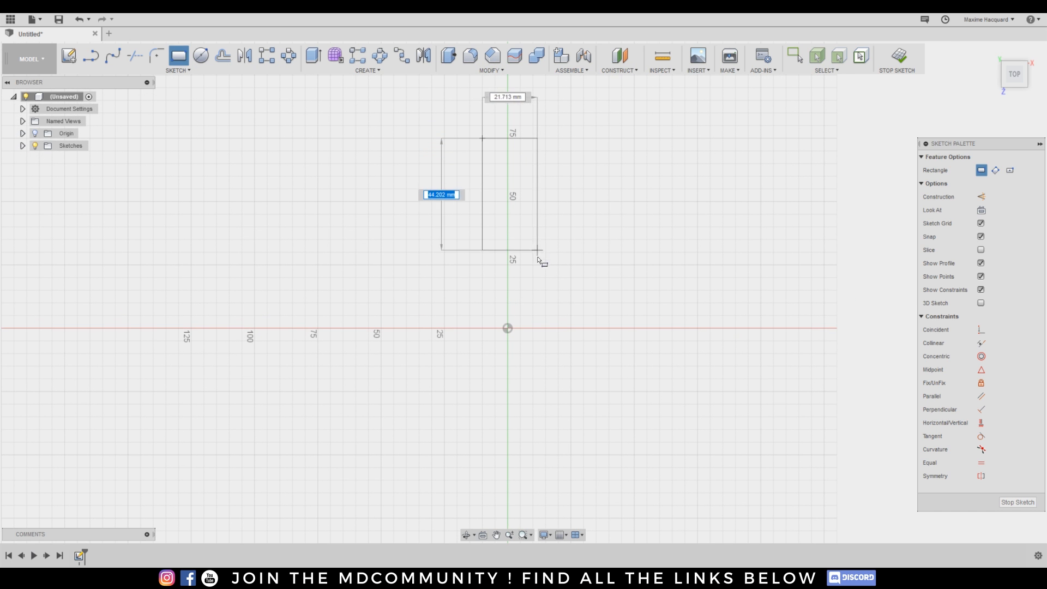
click(533, 328)
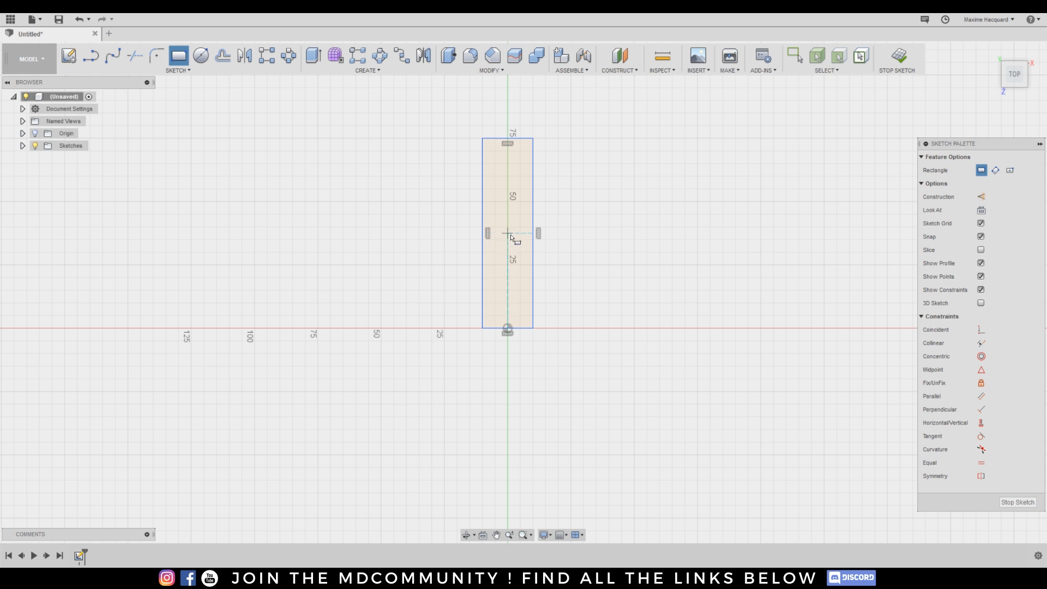
Draw a six-sided circumscribed polygon of 5 mm radius on the vertical axis near the rectangle's upper end.
scroll(511, 237, down, 1)
scroll(528, 207, up, 3)
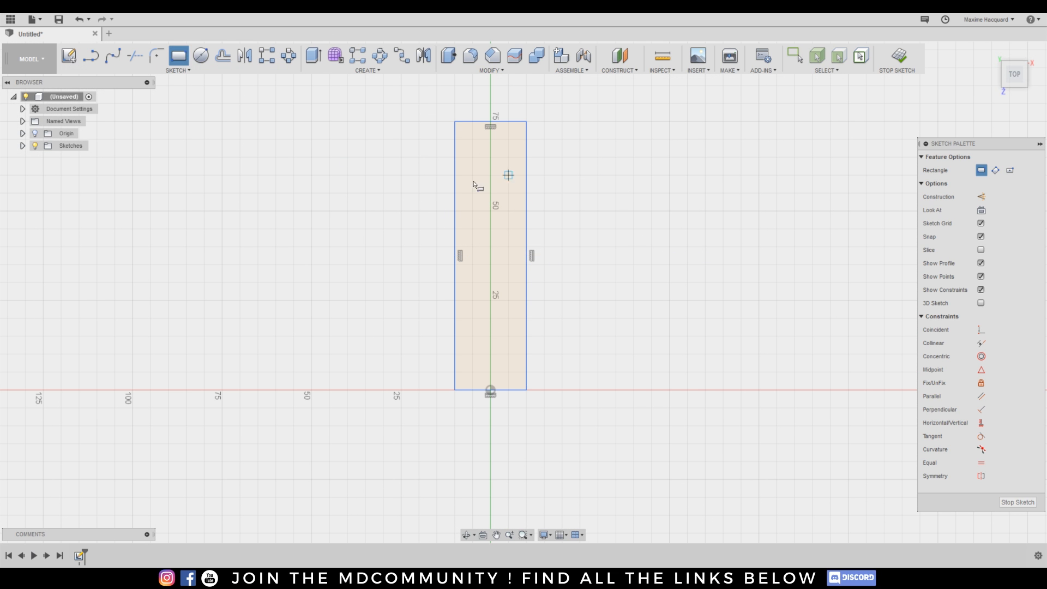
middle_drag(381, 252, 383, 242)
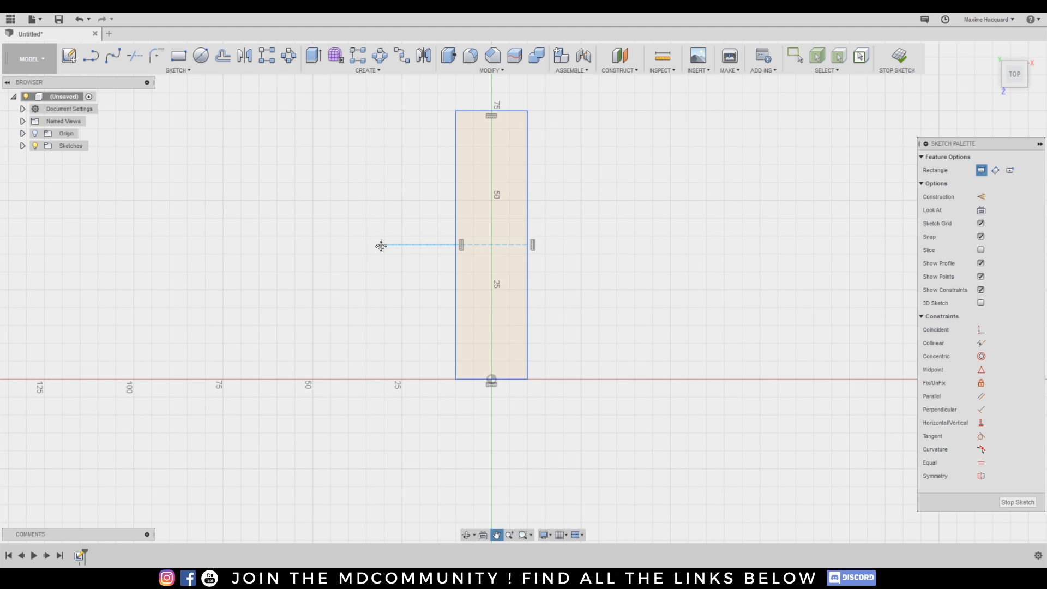
click(189, 71)
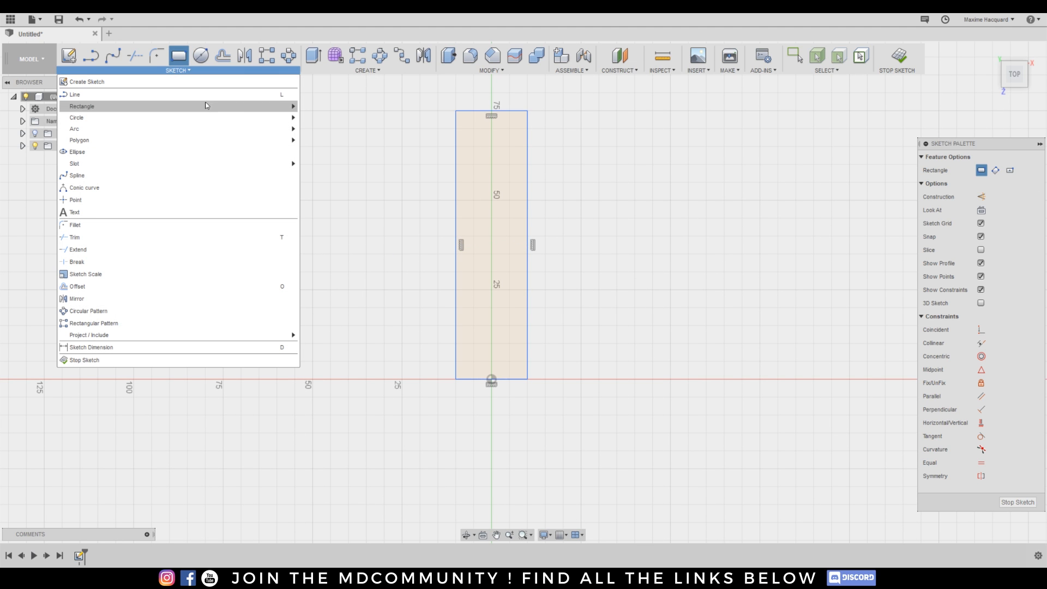
mouse_move(231, 140)
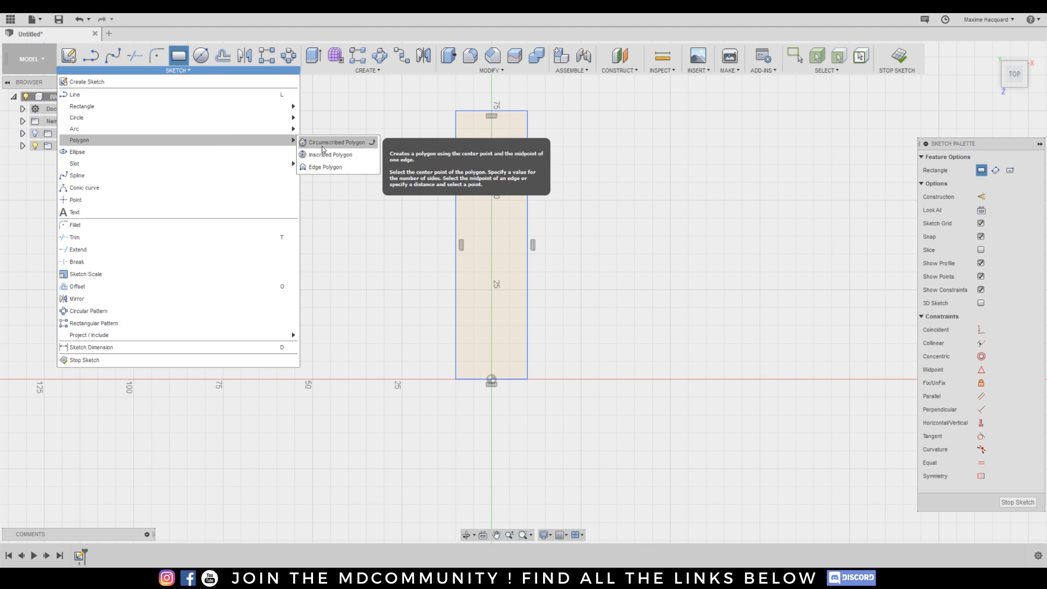
click(346, 143)
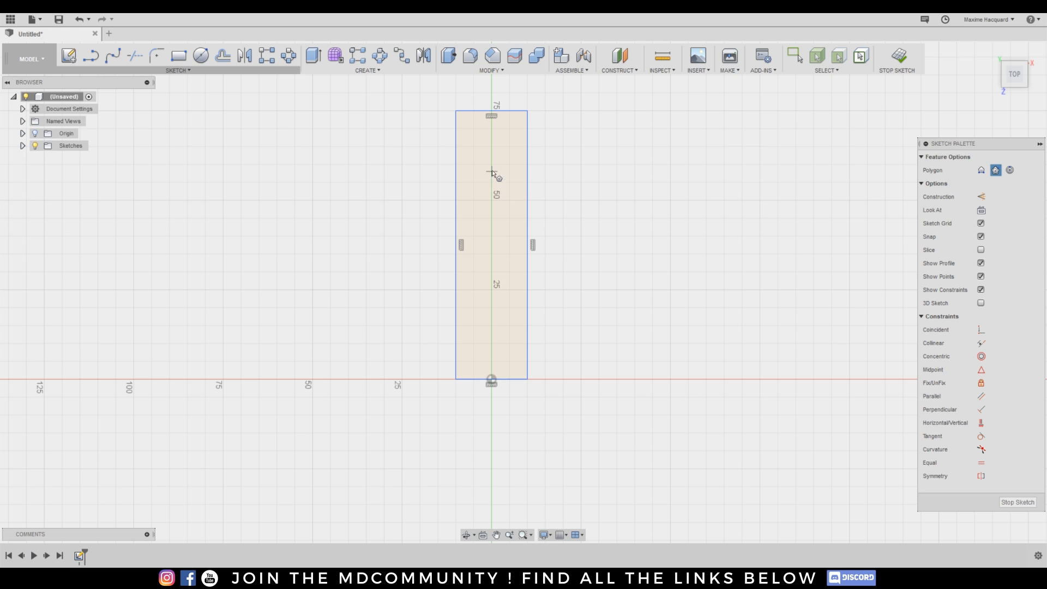
click(492, 182)
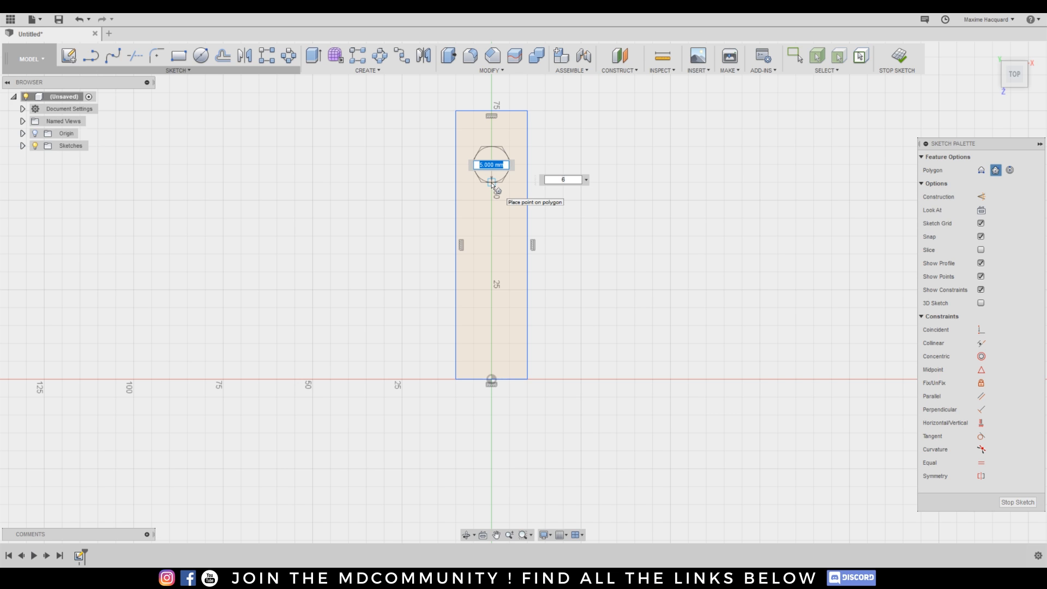
click(492, 184)
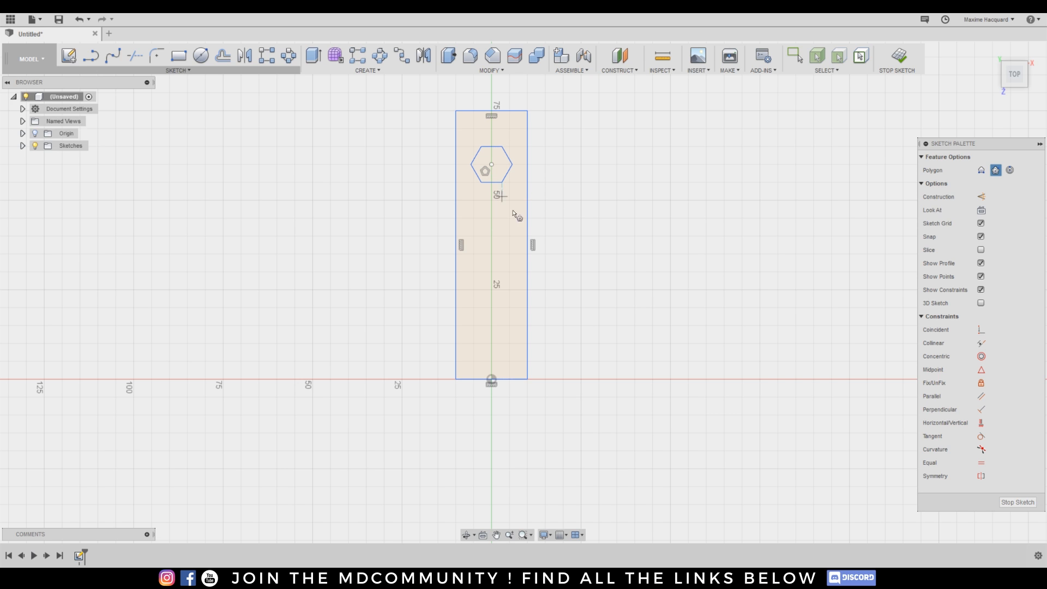
Draw a closed, house-shaped outline with lines near the rectangle's lower end, using a 10 mm base and an apex on the vertical axis.
click(92, 56)
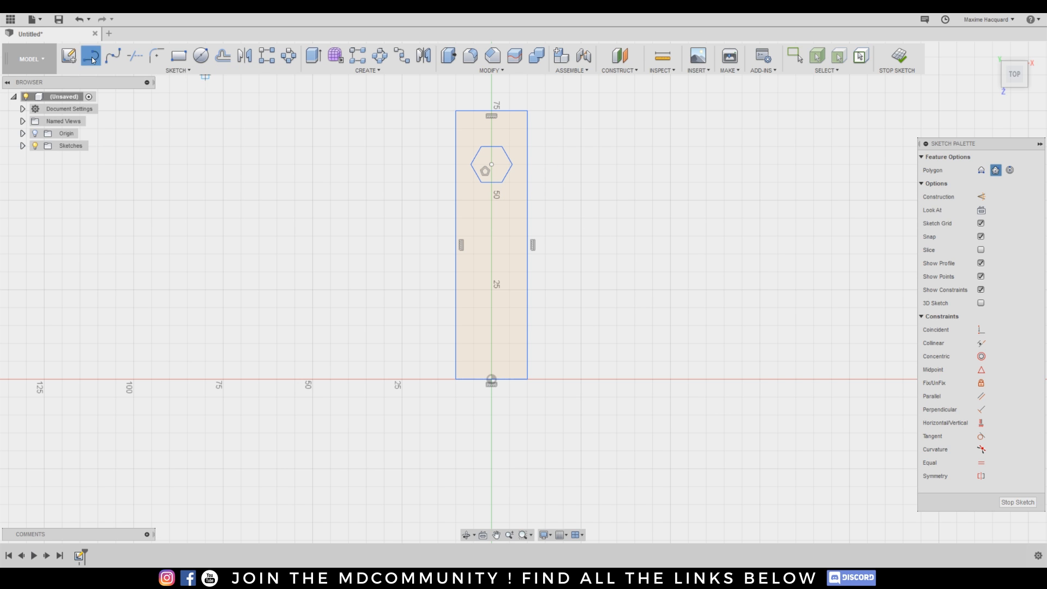
click(474, 343)
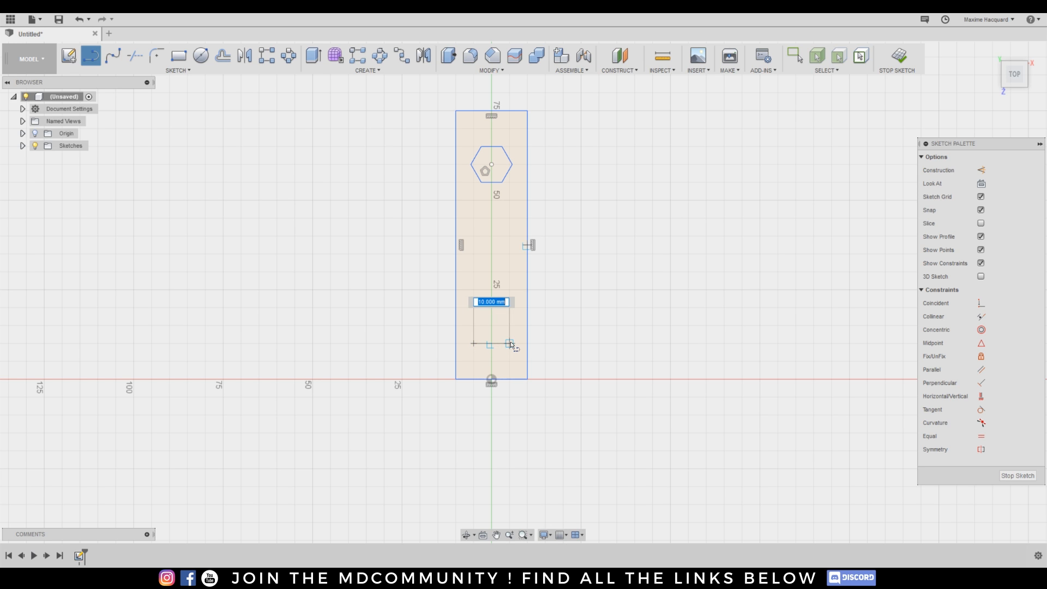
click(509, 325)
click(491, 291)
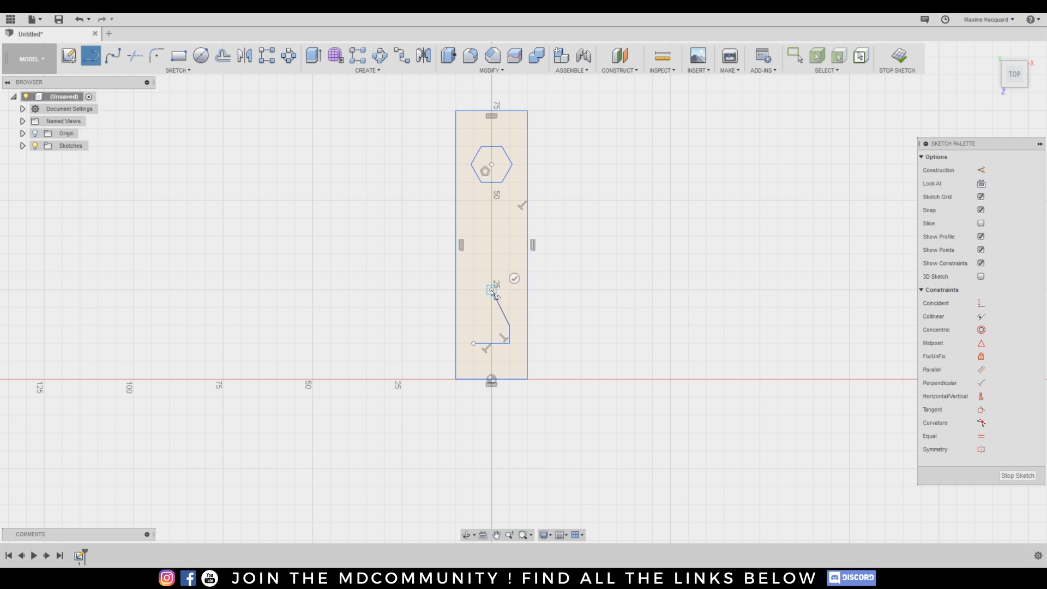
click(473, 326)
click(474, 343)
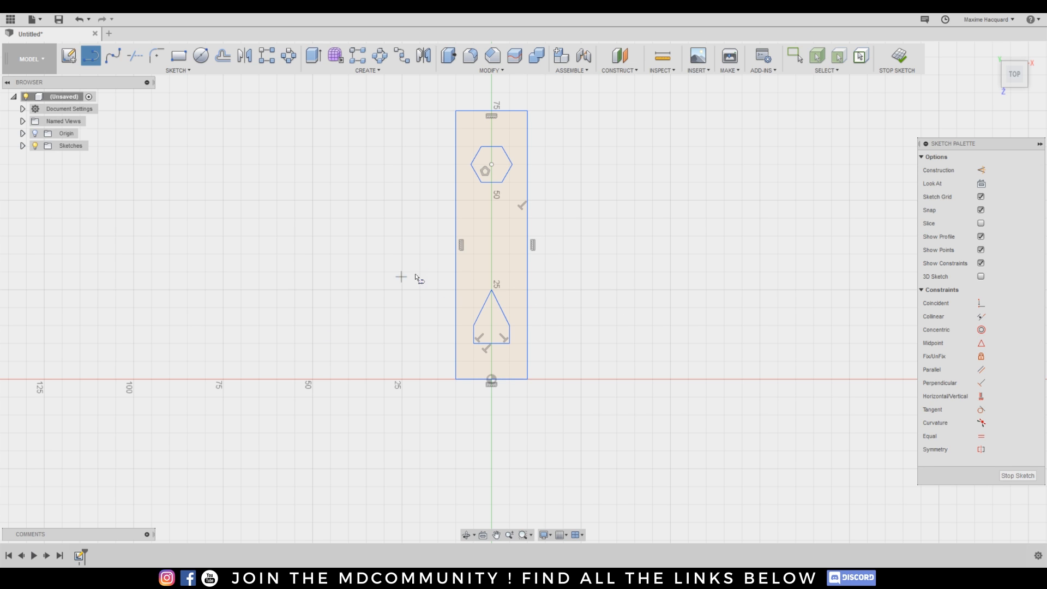
Round all six corners of the hexagon with 1.5 mm sketch fillets.
click(179, 71)
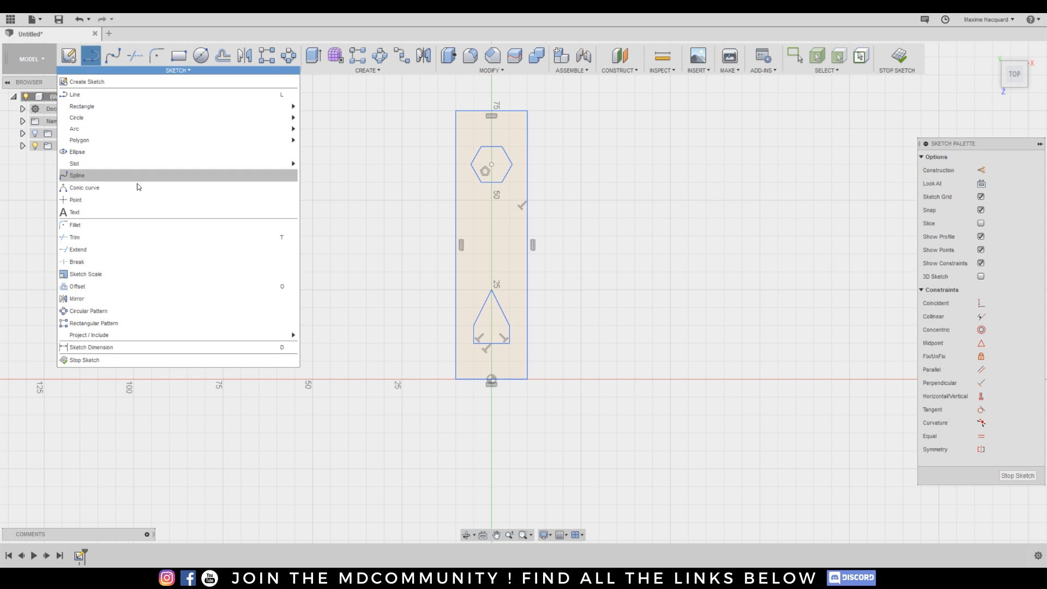
click(75, 225)
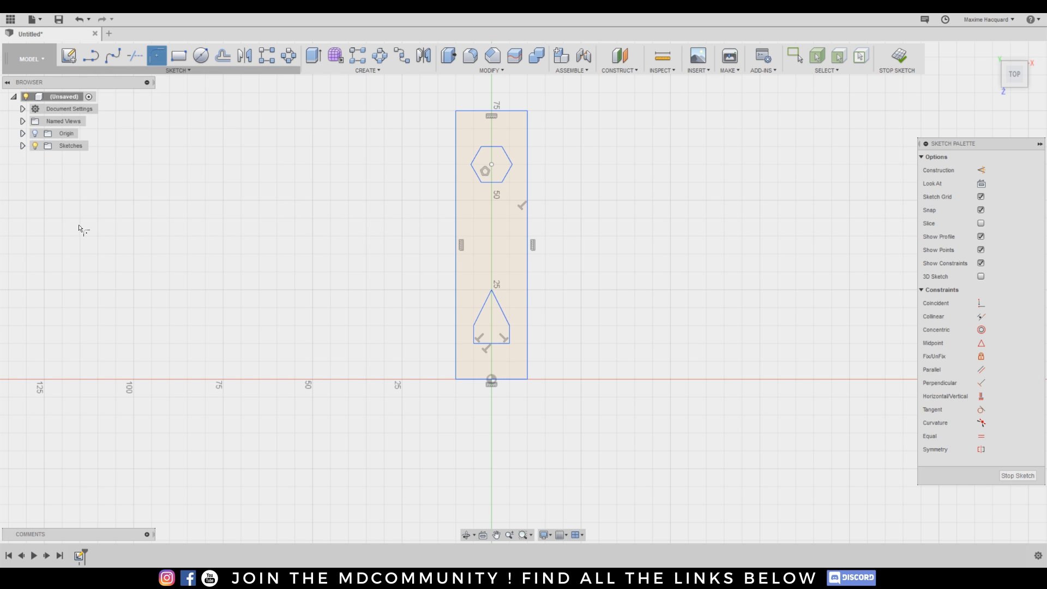
click(502, 147)
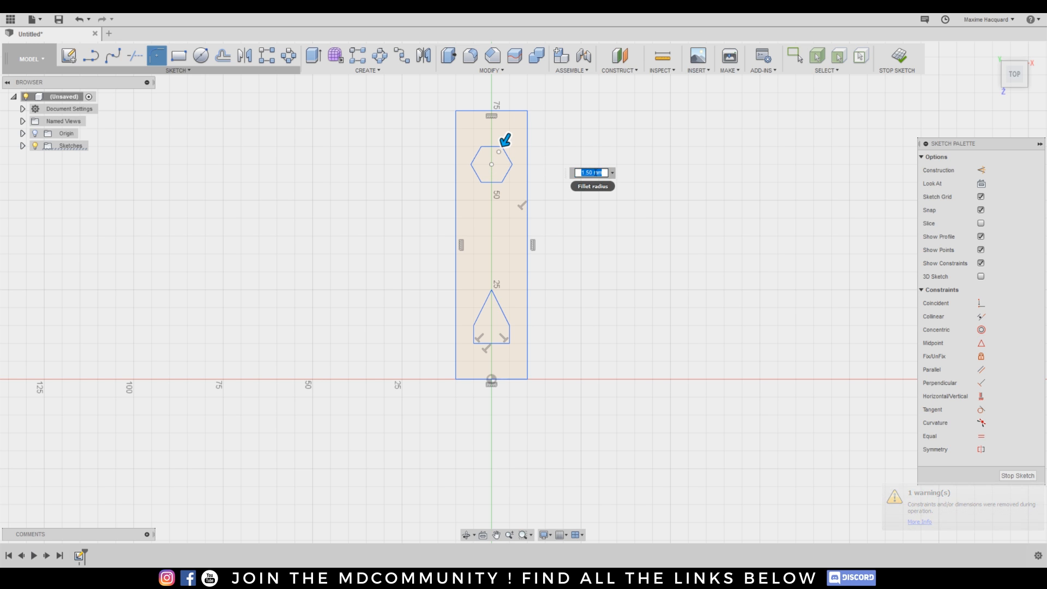
drag(502, 142, 508, 142)
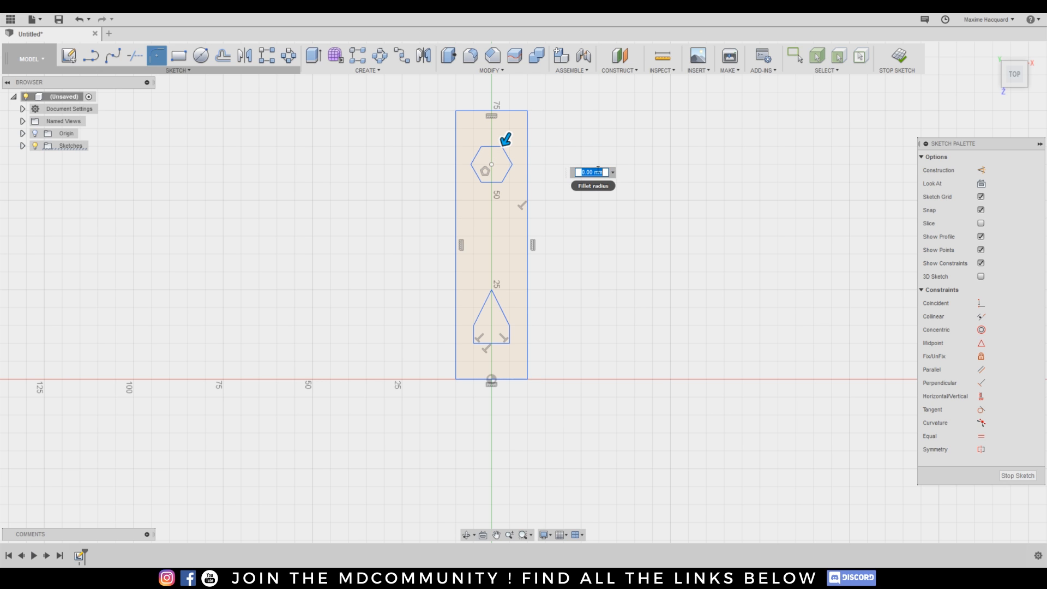
text(1.5 mm)
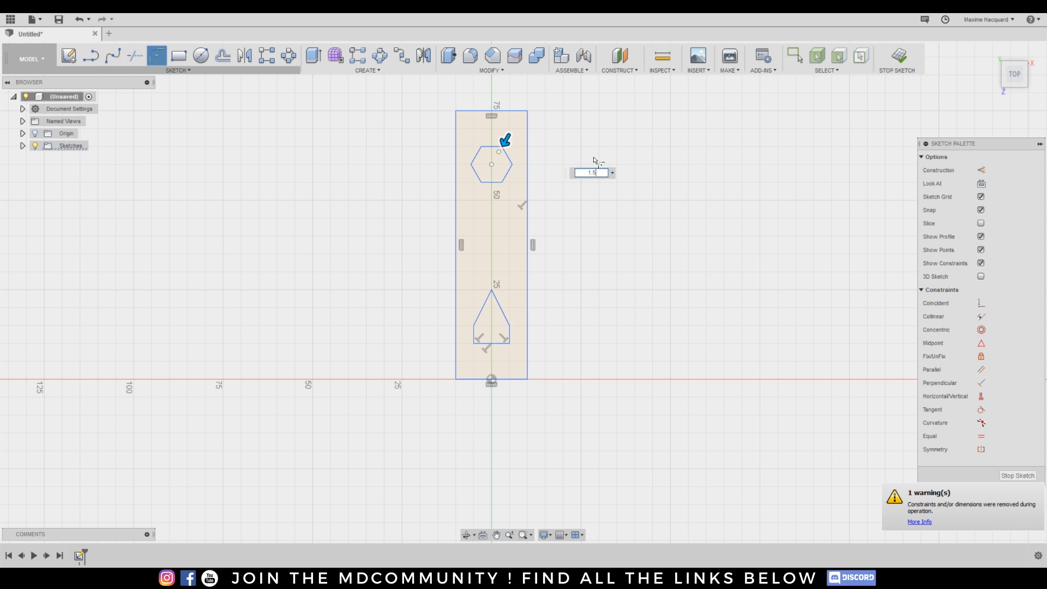
click(506, 171)
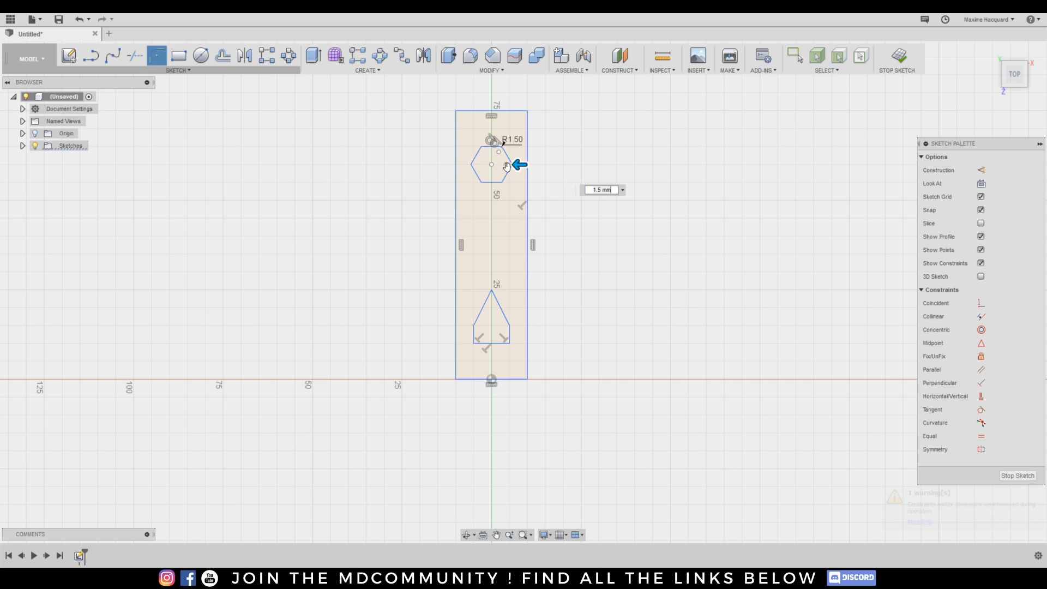
click(500, 185)
click(480, 185)
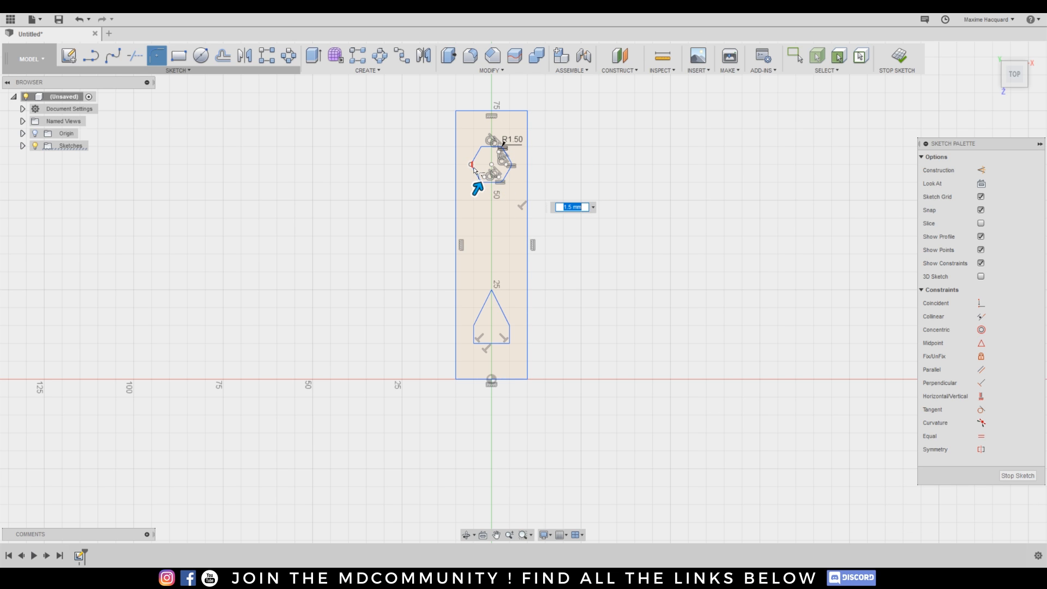
click(474, 166)
click(479, 149)
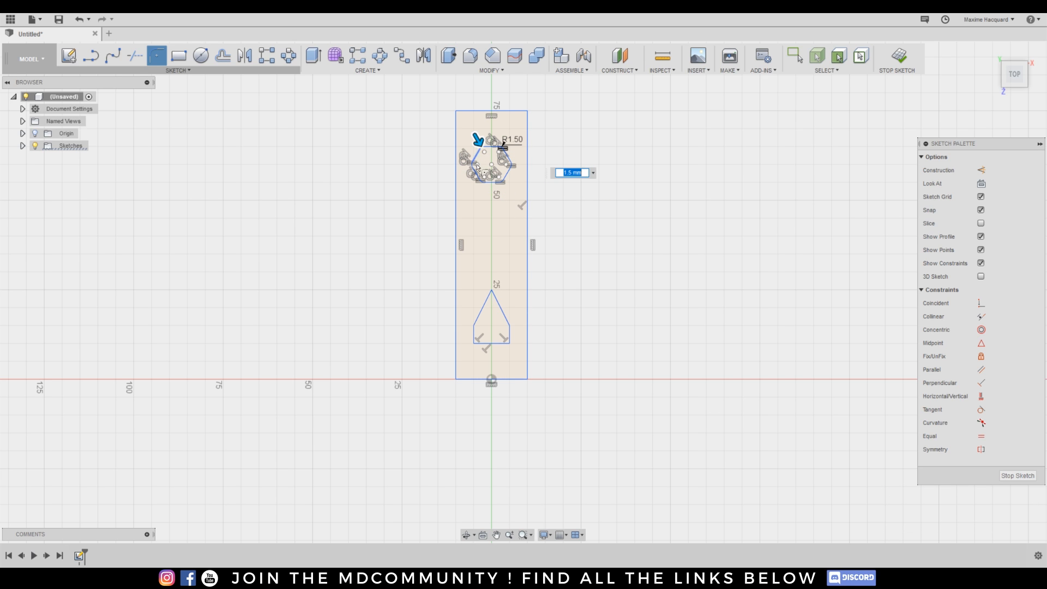
Round the apex and both base corners of the house-shaped outline with 1.5 mm sketch fillets.
click(491, 293)
click(509, 344)
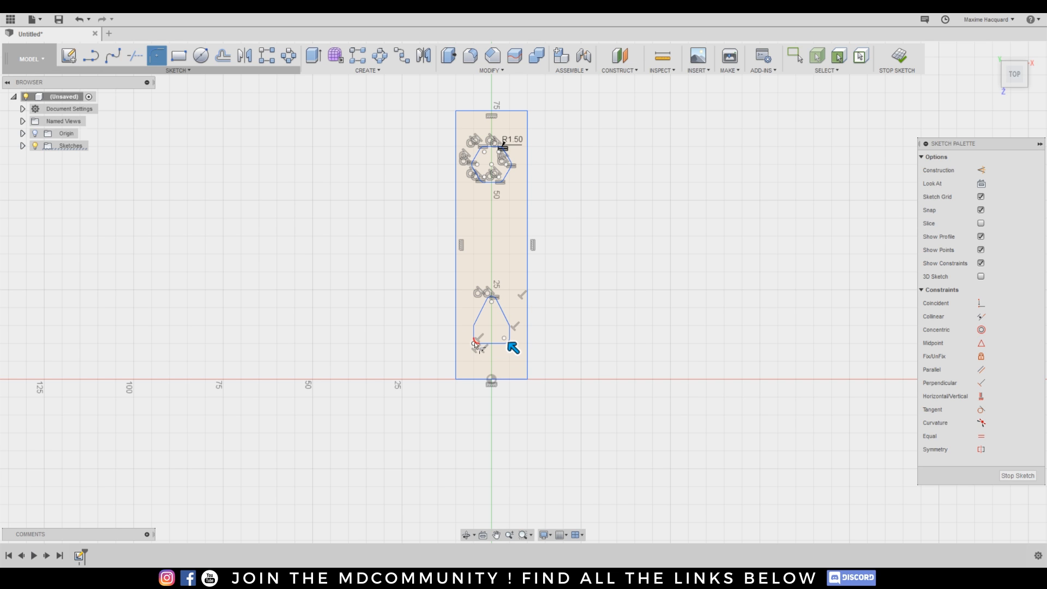
click(474, 343)
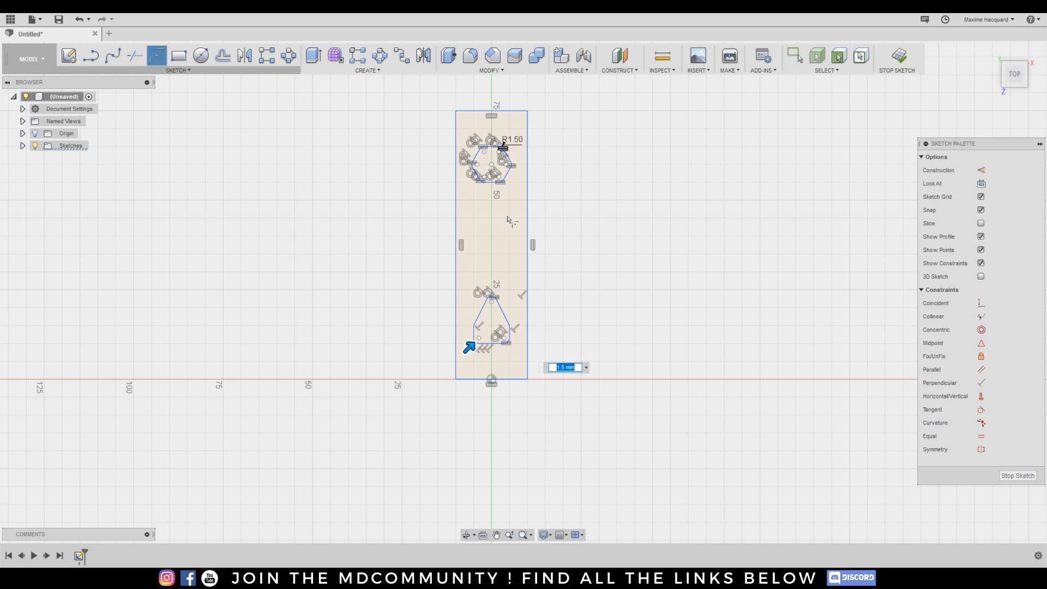
Draw a thin horizontal rectangle about 9 mm by 1 mm across the plate's left edge, just below the hexagon.
click(175, 56)
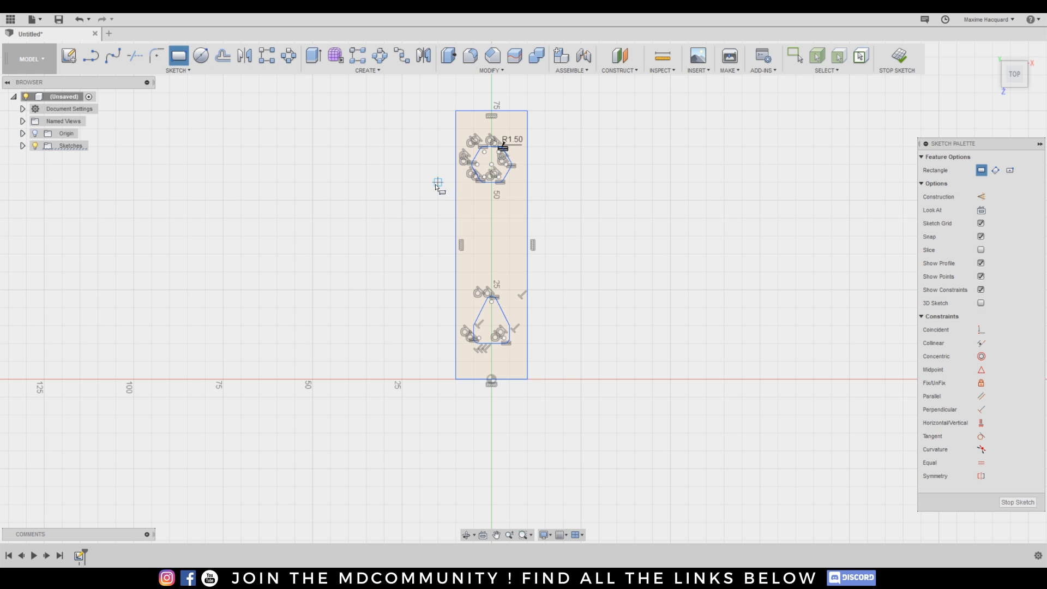
scroll(437, 185, up, 5)
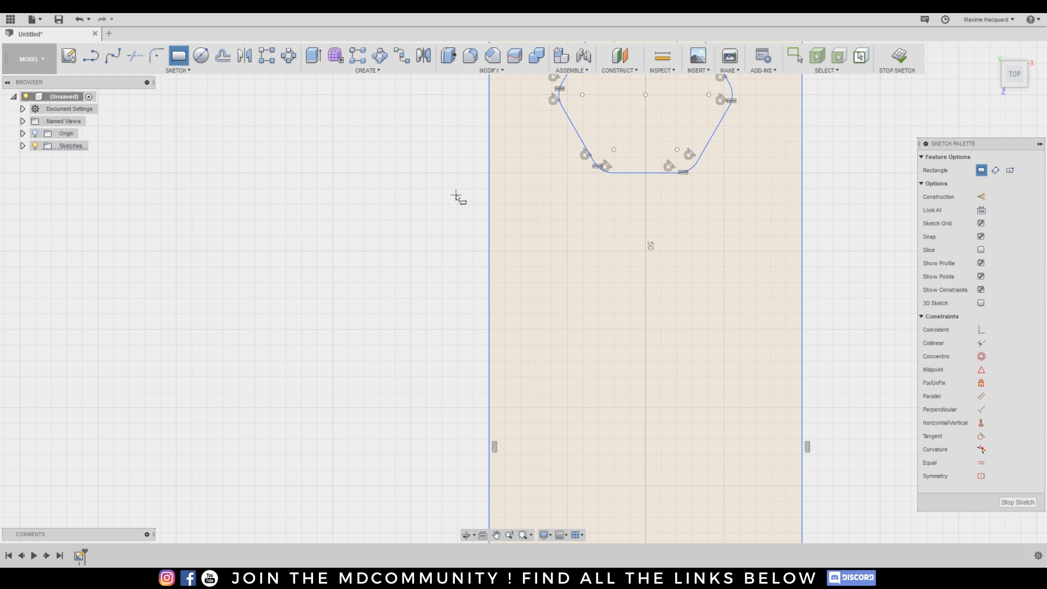
scroll(456, 195, up, 1)
middle_drag(538, 222, 510, 220)
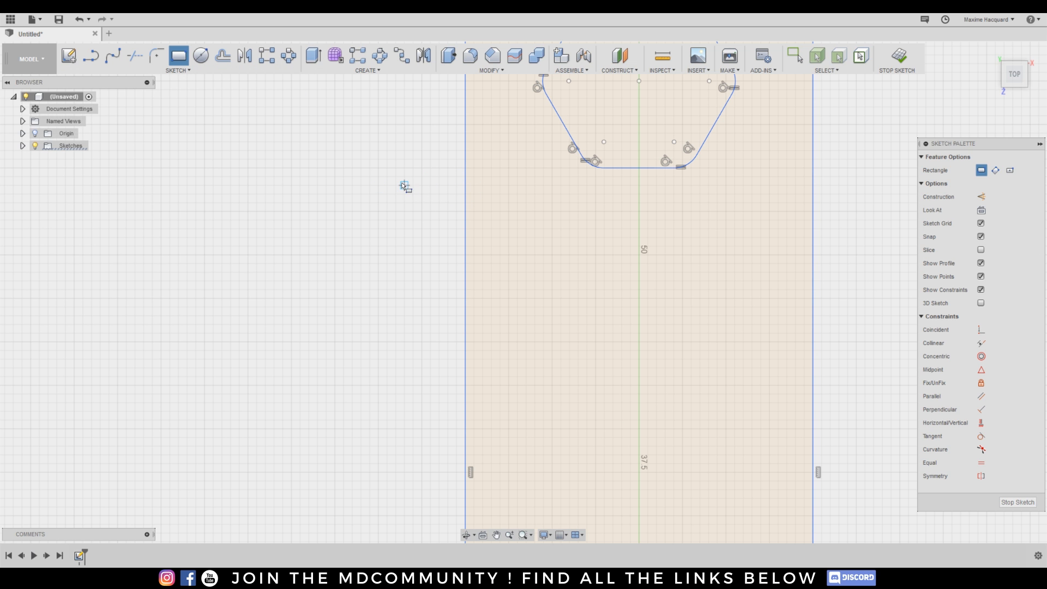
scroll(400, 221, down, 5)
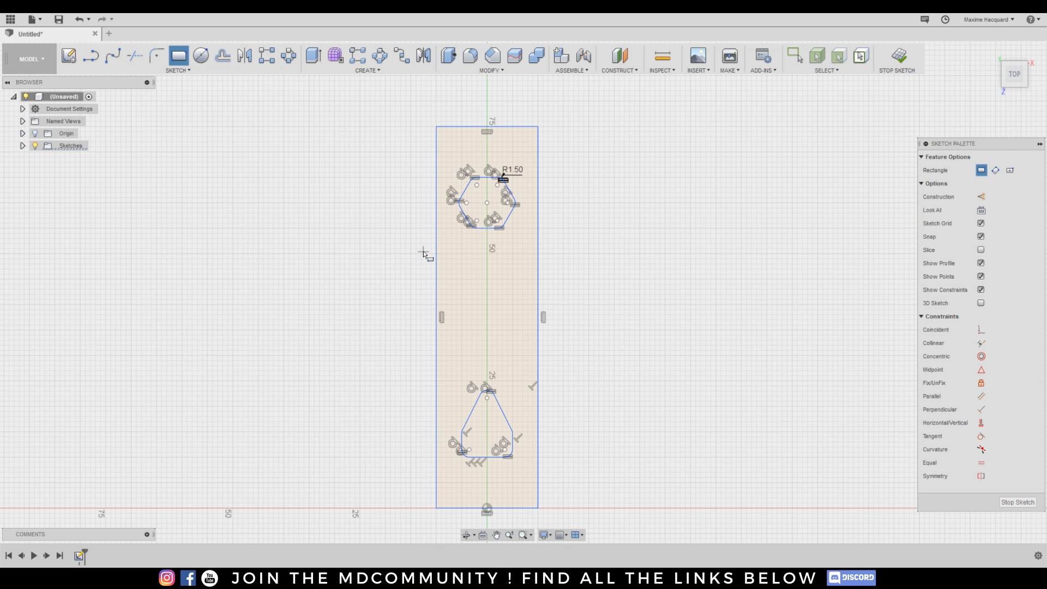
scroll(421, 267, up, 3)
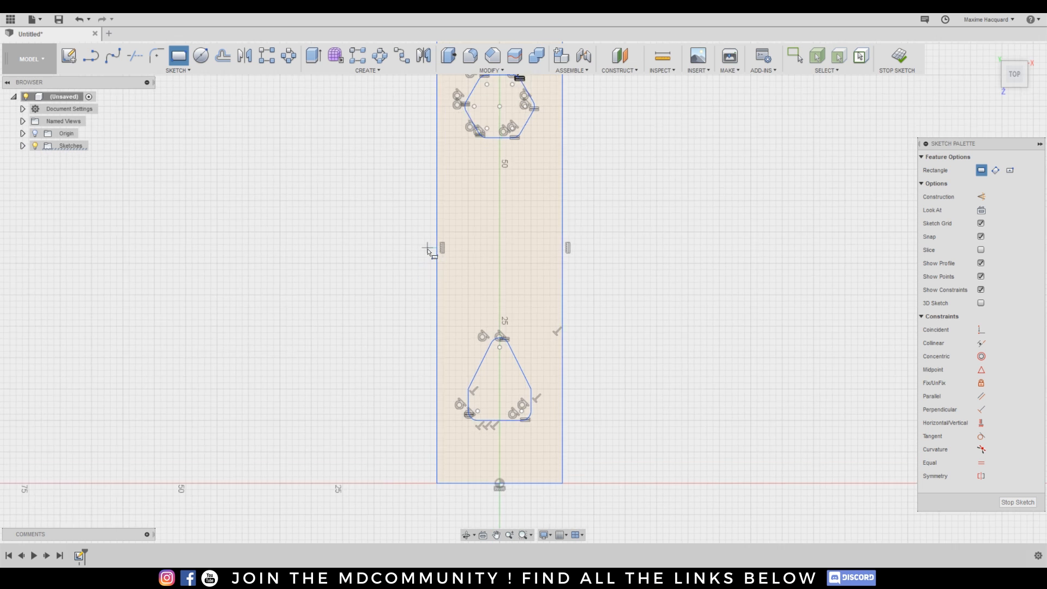
scroll(418, 210, down, 2)
scroll(412, 211, up, 4)
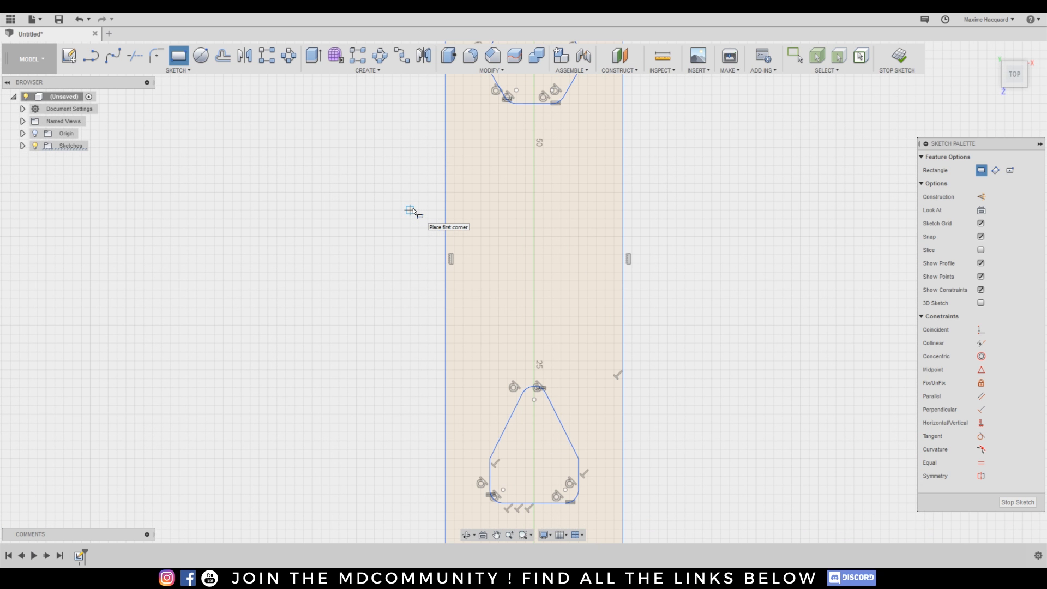
click(401, 112)
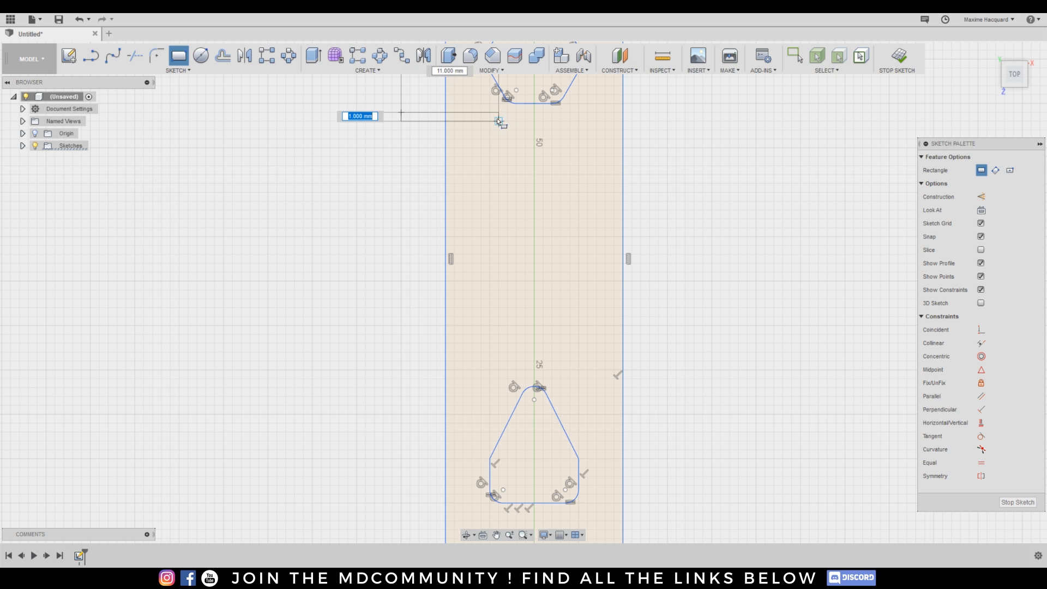
scroll(484, 119, up, 3)
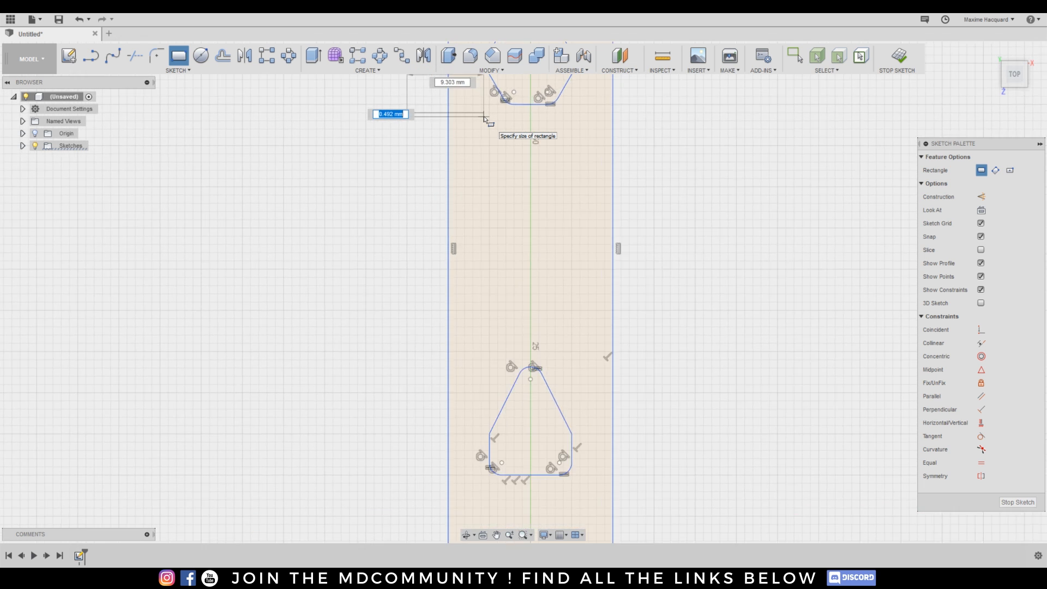
click(482, 124)
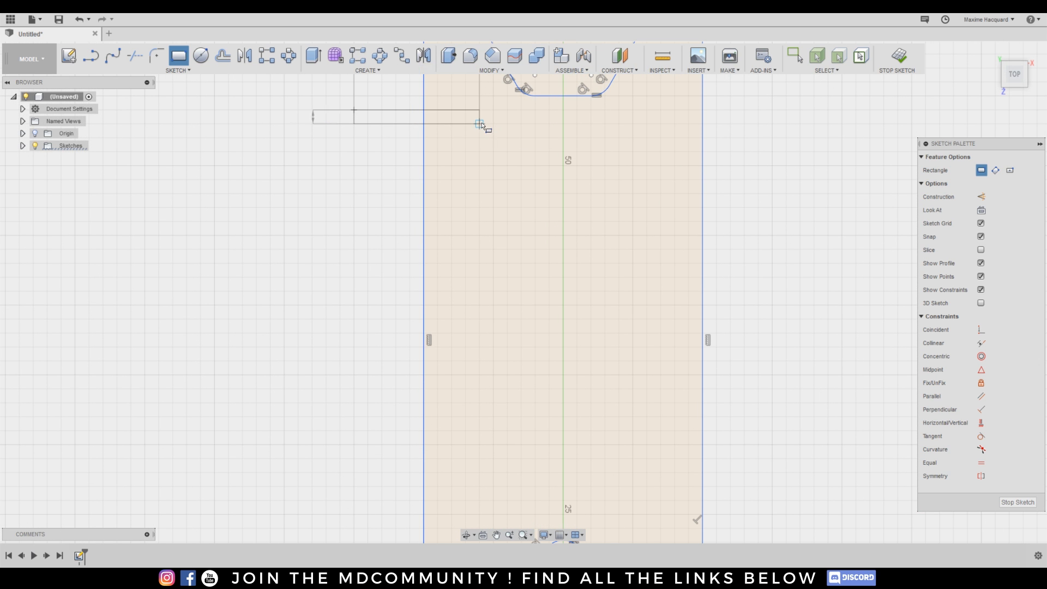
Pattern the thin rectangle's four sides down the plate as a rectangular pattern of 6 instances over a -10 mm extent.
click(271, 62)
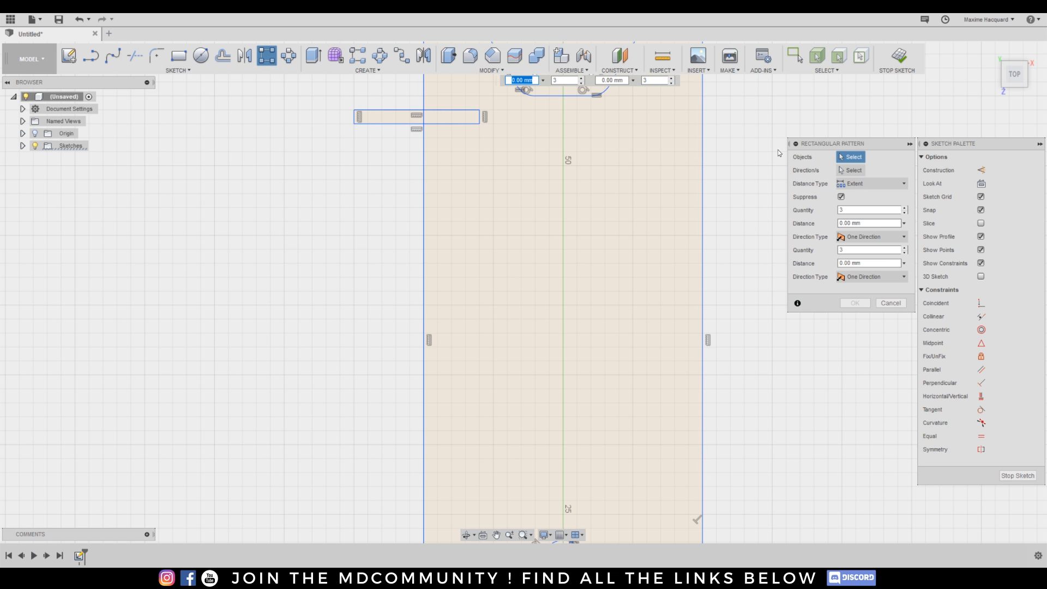
click(854, 158)
click(392, 111)
click(391, 123)
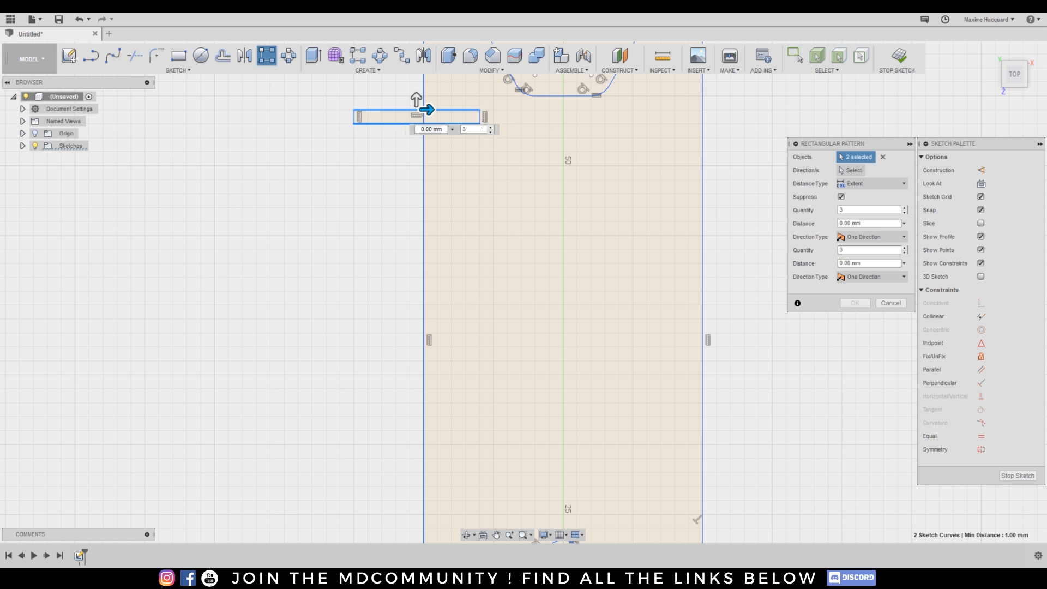
click(481, 118)
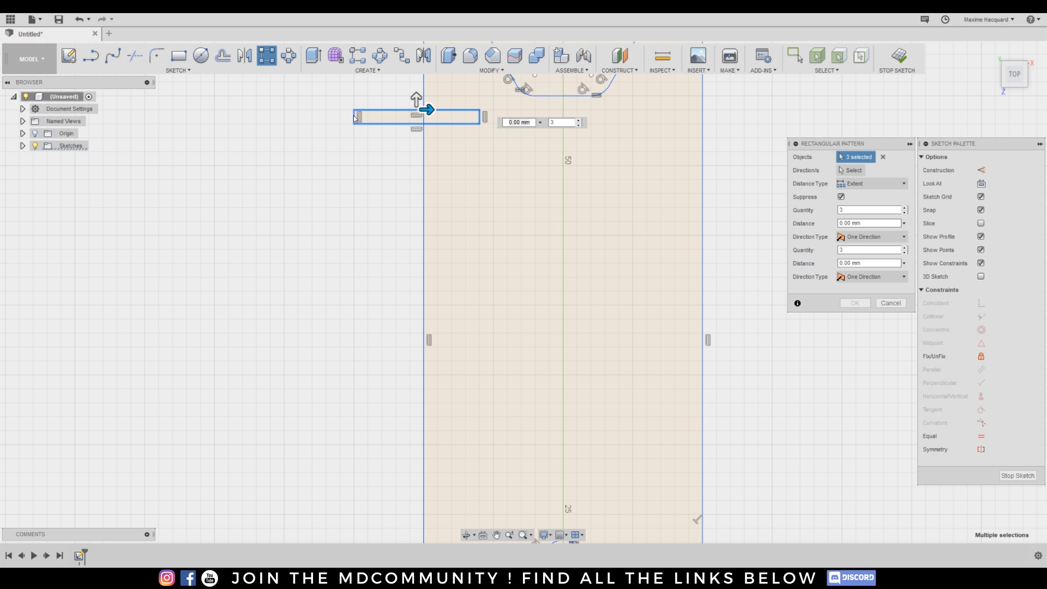
click(353, 118)
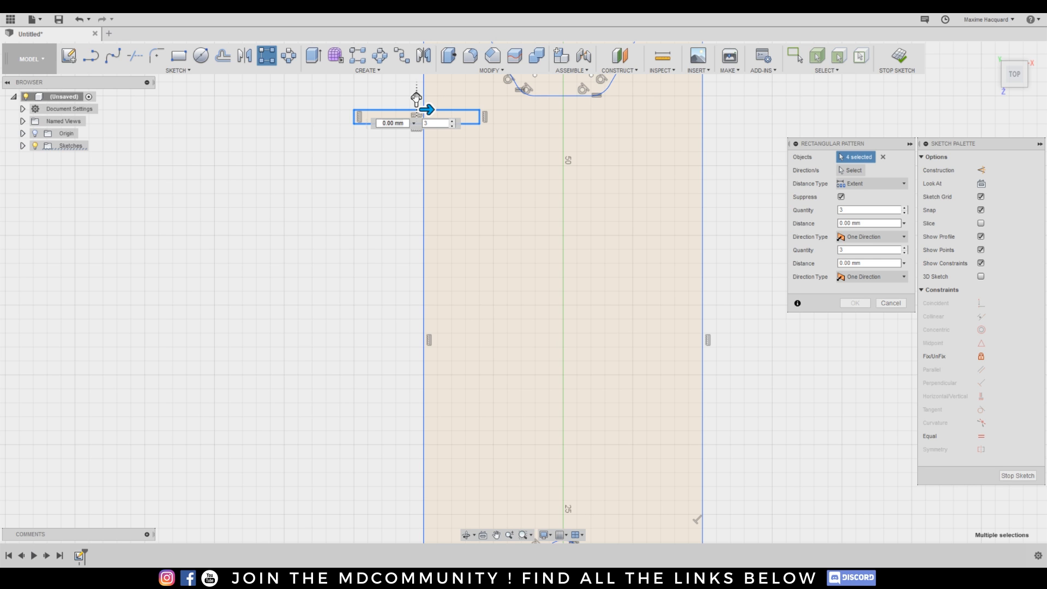
drag(417, 99, 401, 244)
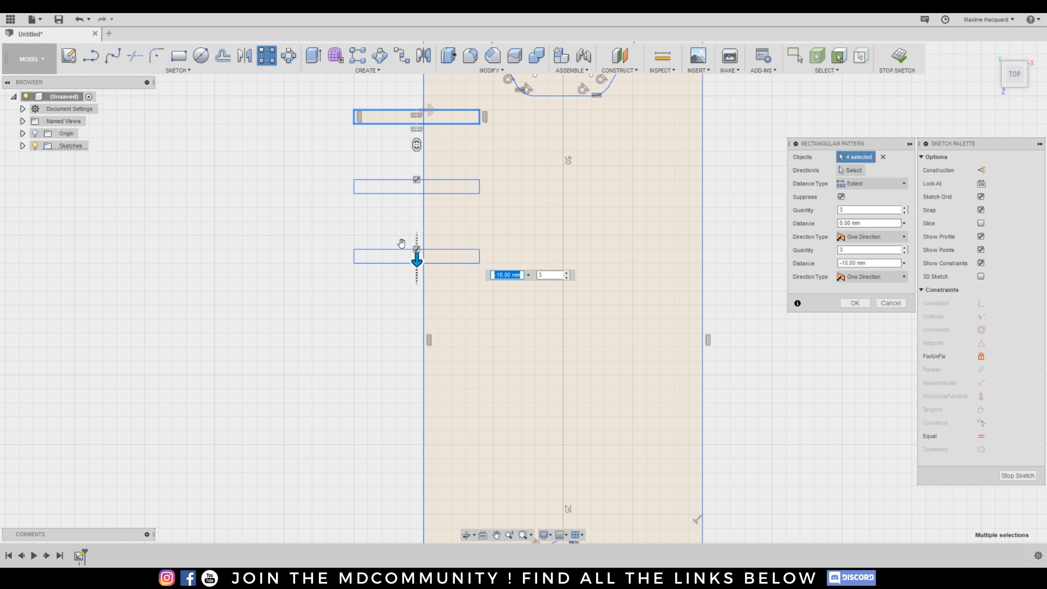
click(904, 247)
click(905, 248)
click(904, 247)
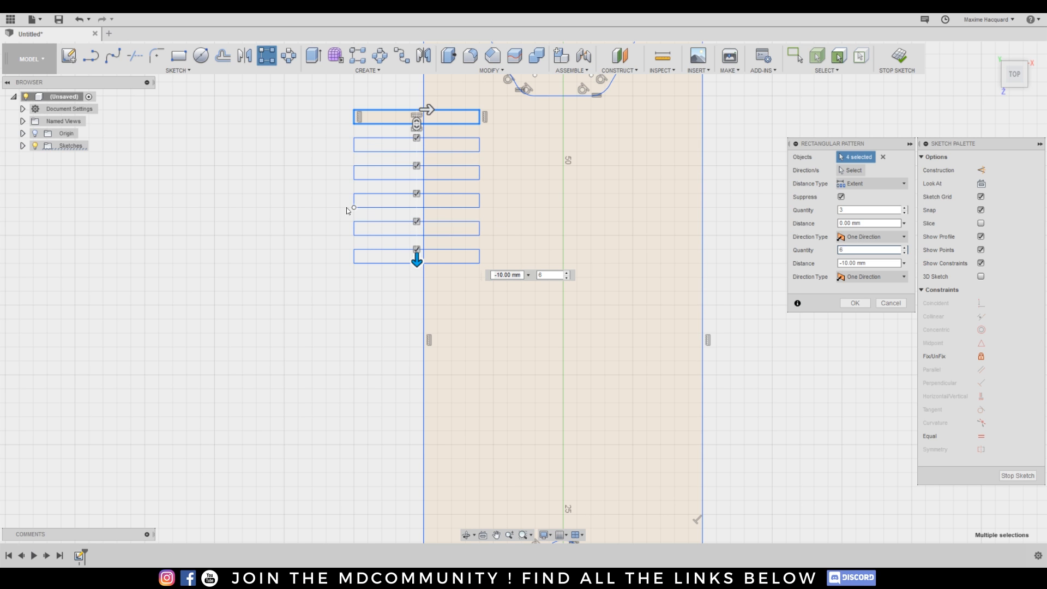
click(855, 303)
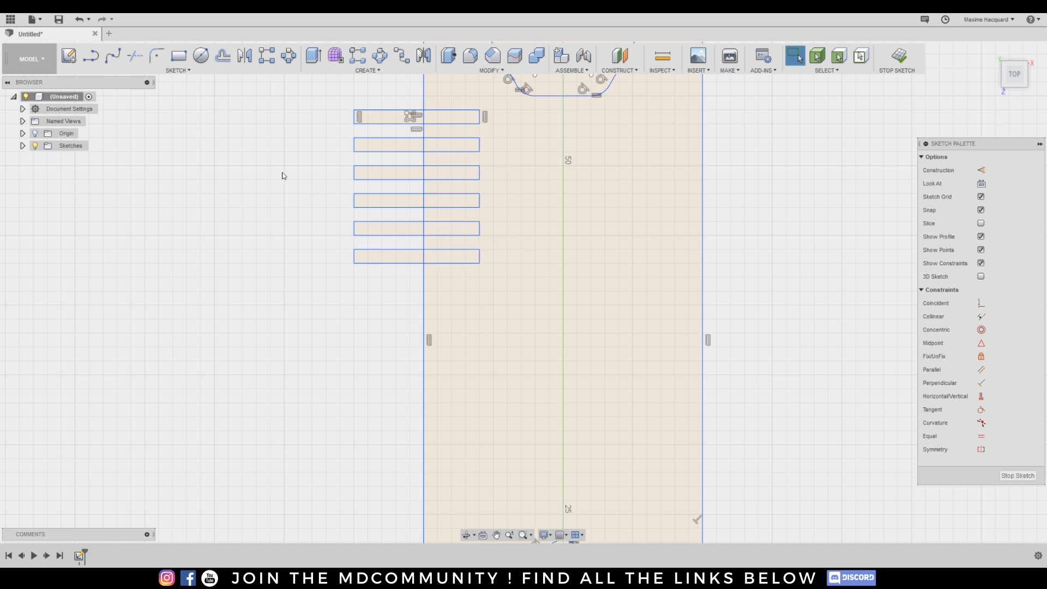
Draw a vertical line along the plate's central axis, extending past both its upper and lower ends.
scroll(284, 175, up, 2)
scroll(294, 176, down, 5)
middle_drag(611, 218, 642, 306)
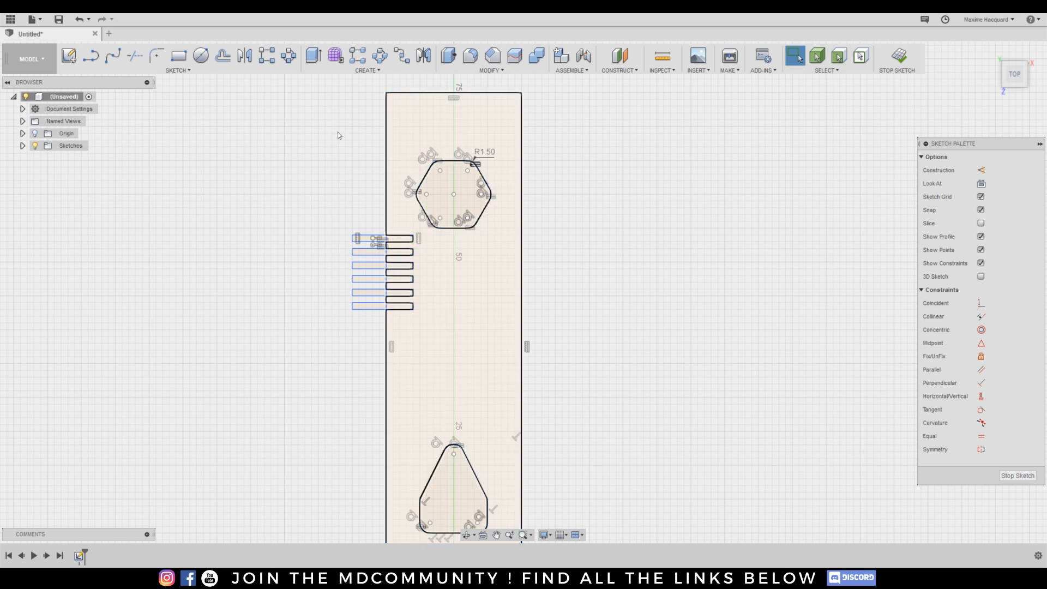
middle_drag(335, 288, 340, 278)
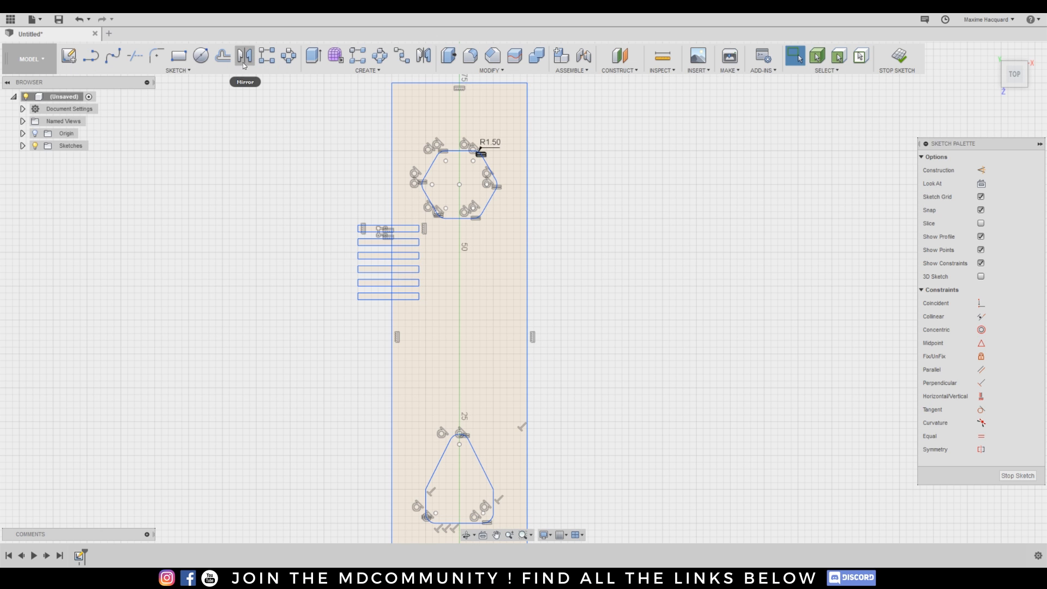
click(89, 55)
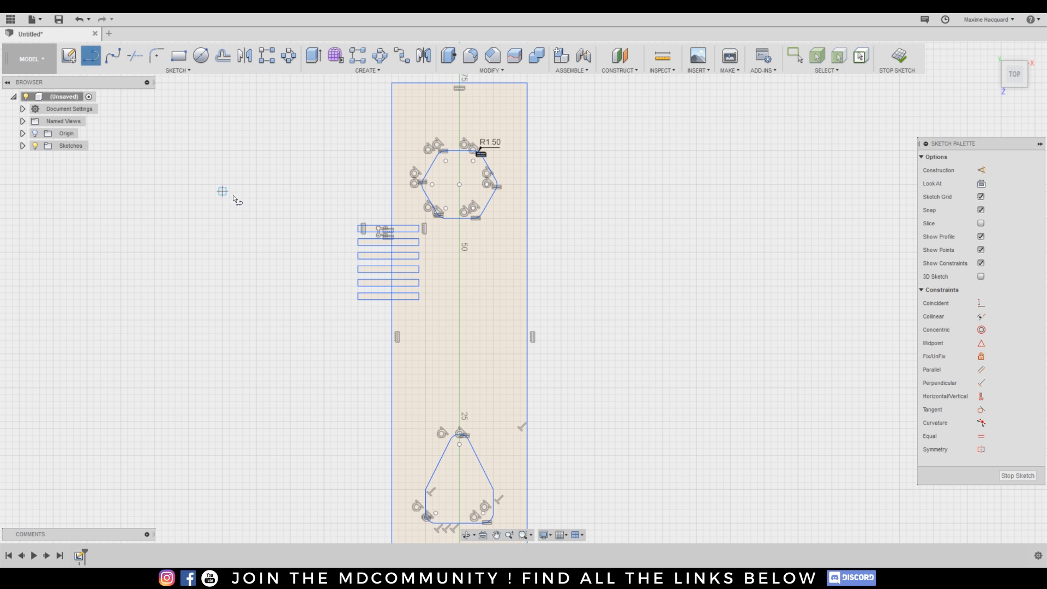
scroll(294, 218, down, 2)
click(408, 101)
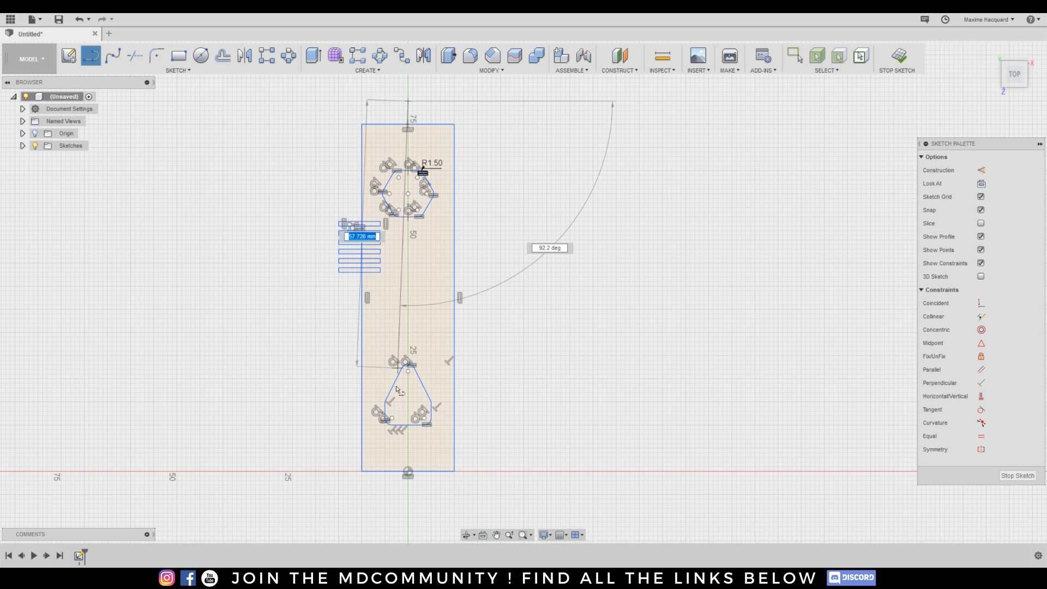
click(409, 503)
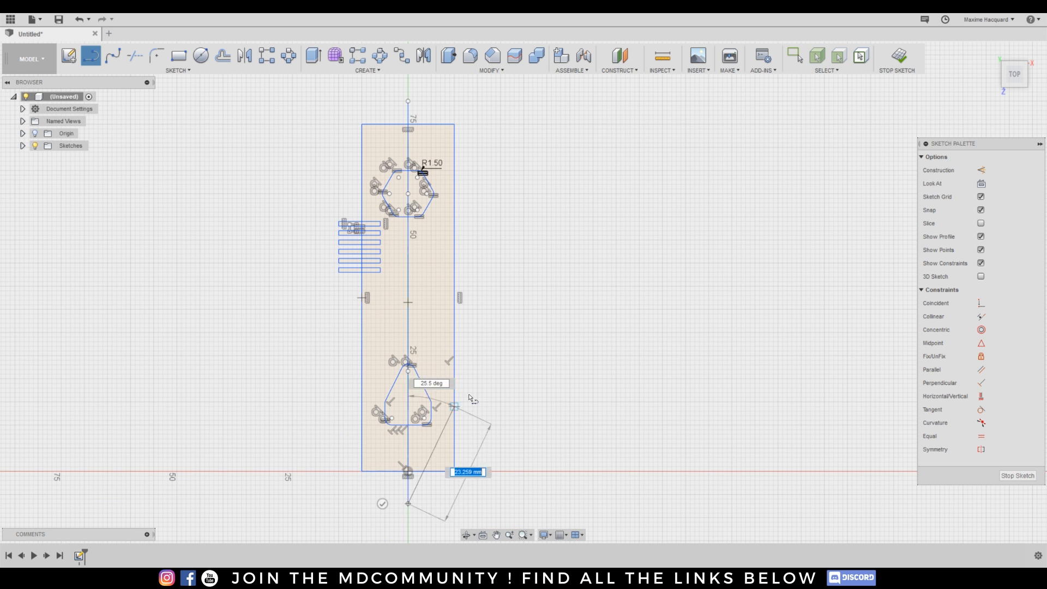
right_click(284, 439)
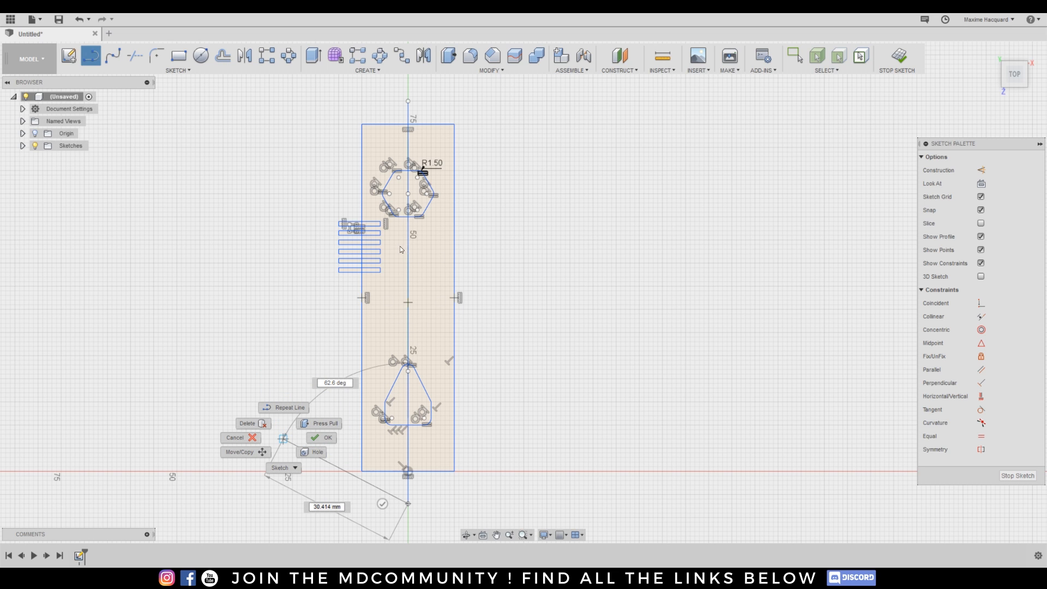
click(324, 442)
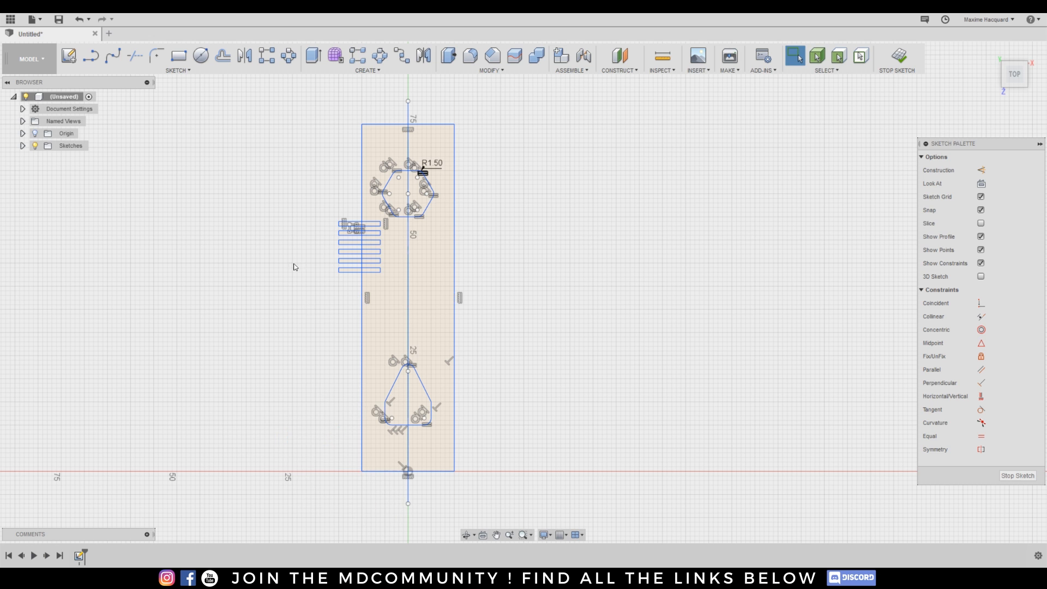
Mirror all four sides of each of the six thin rectangles across the vertical central line to the plate's right edge.
scroll(296, 267, up, 3)
click(245, 55)
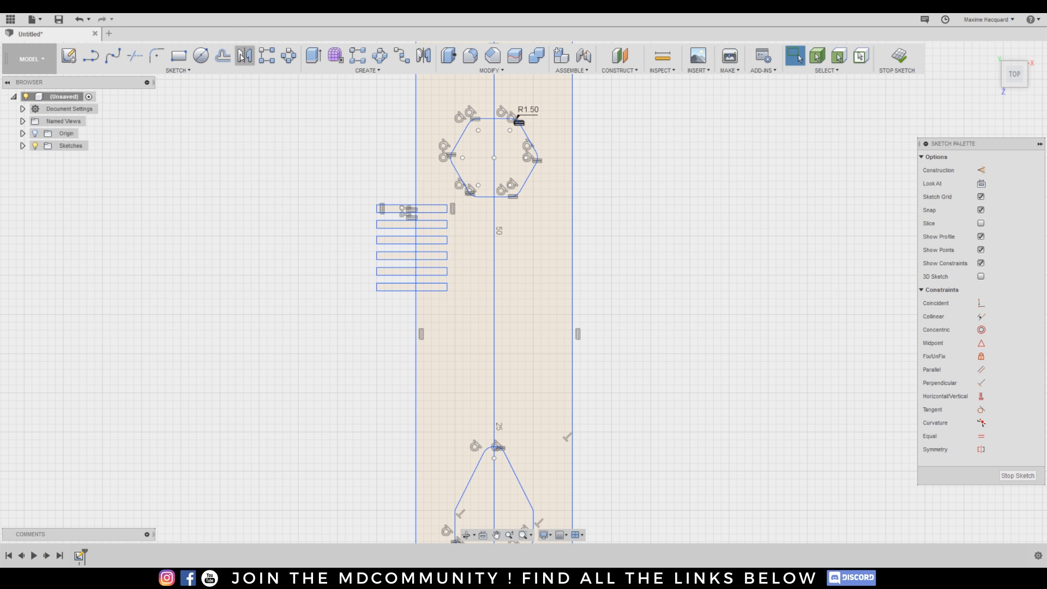
click(398, 205)
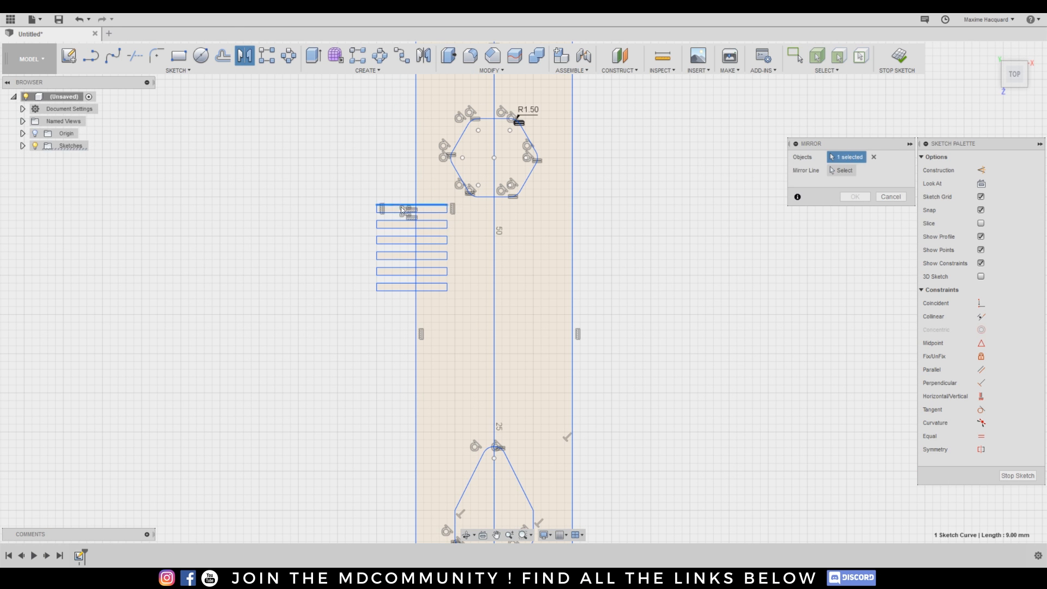
click(399, 212)
click(398, 220)
click(398, 228)
click(400, 241)
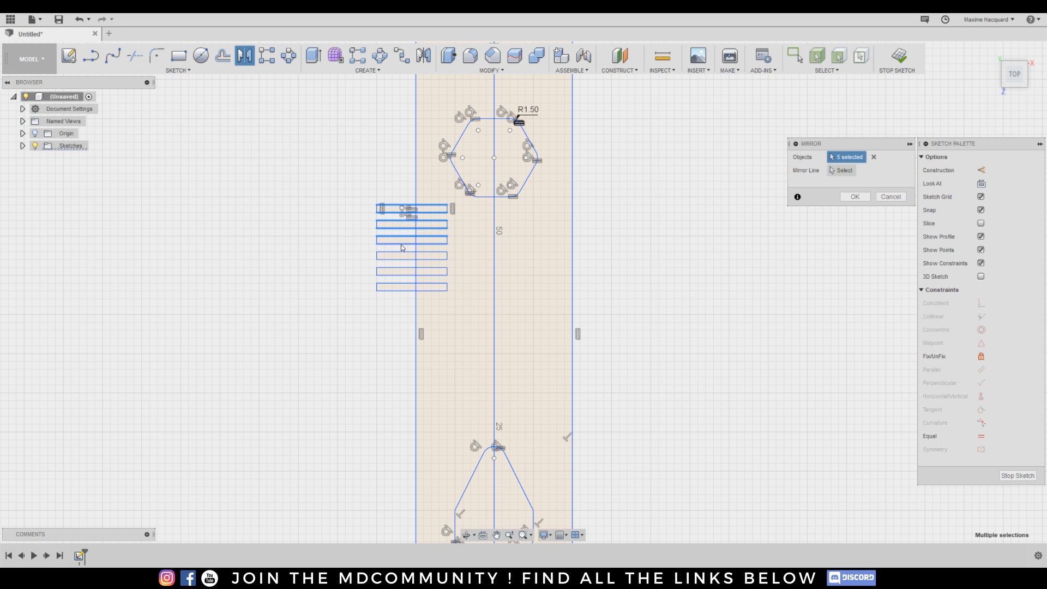
click(404, 253)
click(403, 259)
click(403, 267)
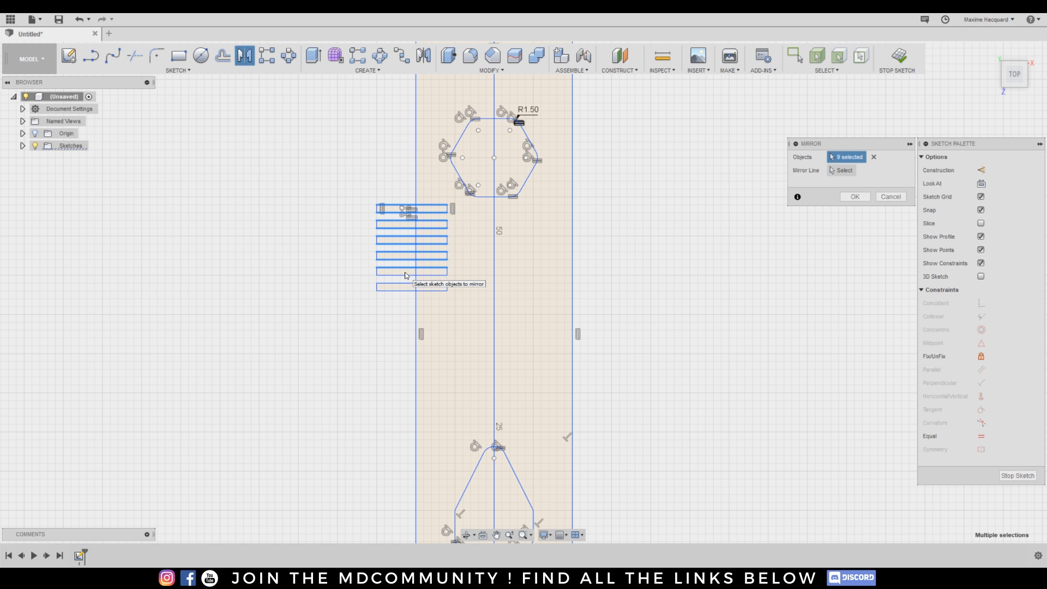
click(404, 275)
click(398, 284)
click(398, 291)
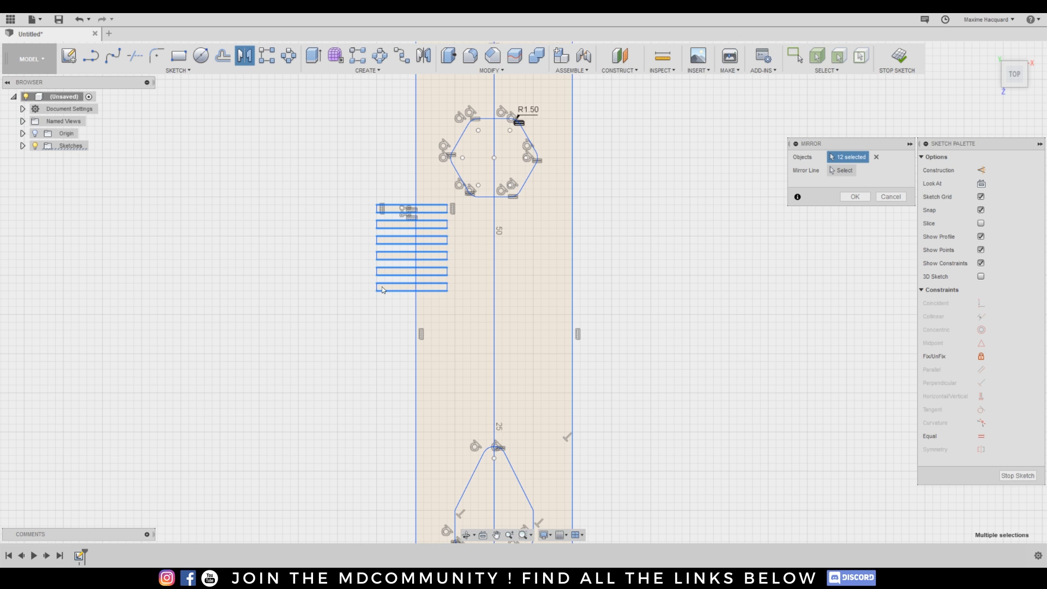
scroll(358, 303, up, 2)
click(394, 280)
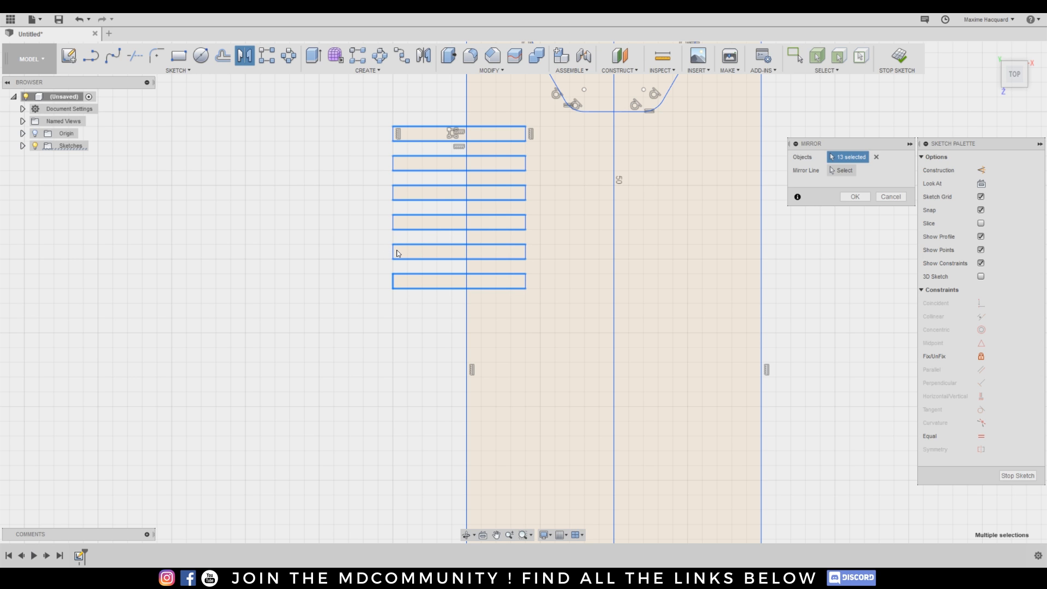
click(392, 225)
click(393, 166)
click(525, 135)
click(526, 162)
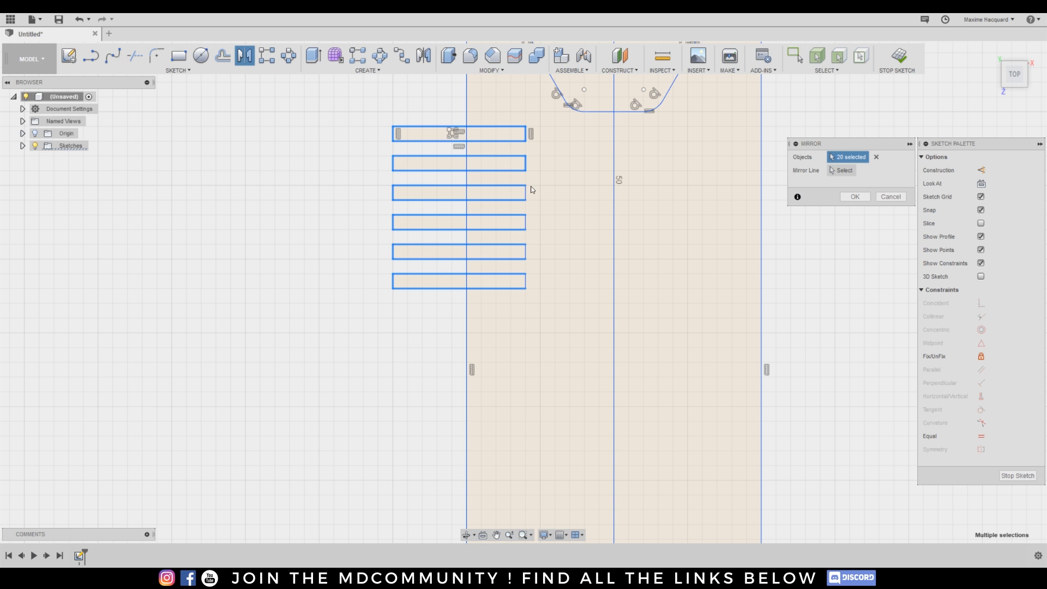
click(526, 223)
click(525, 252)
click(843, 174)
click(614, 248)
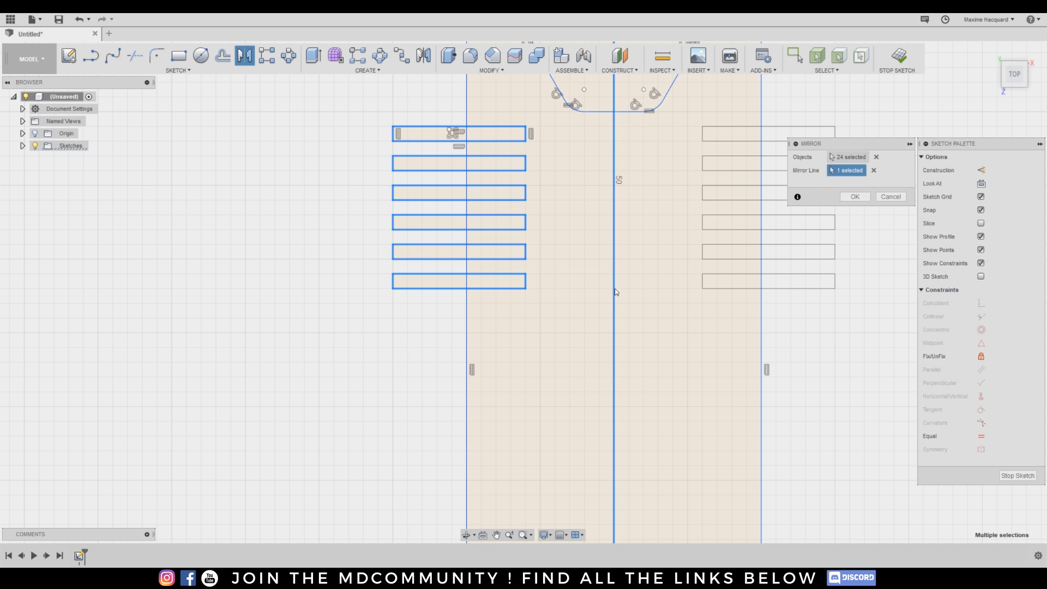
scroll(702, 361, down, 3)
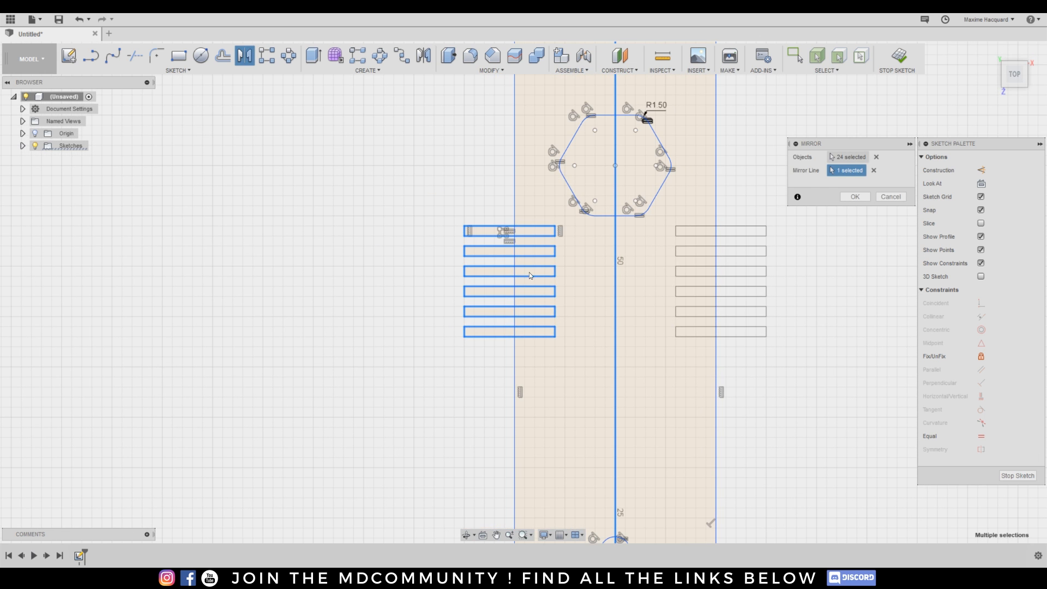
middle_drag(529, 275, 421, 213)
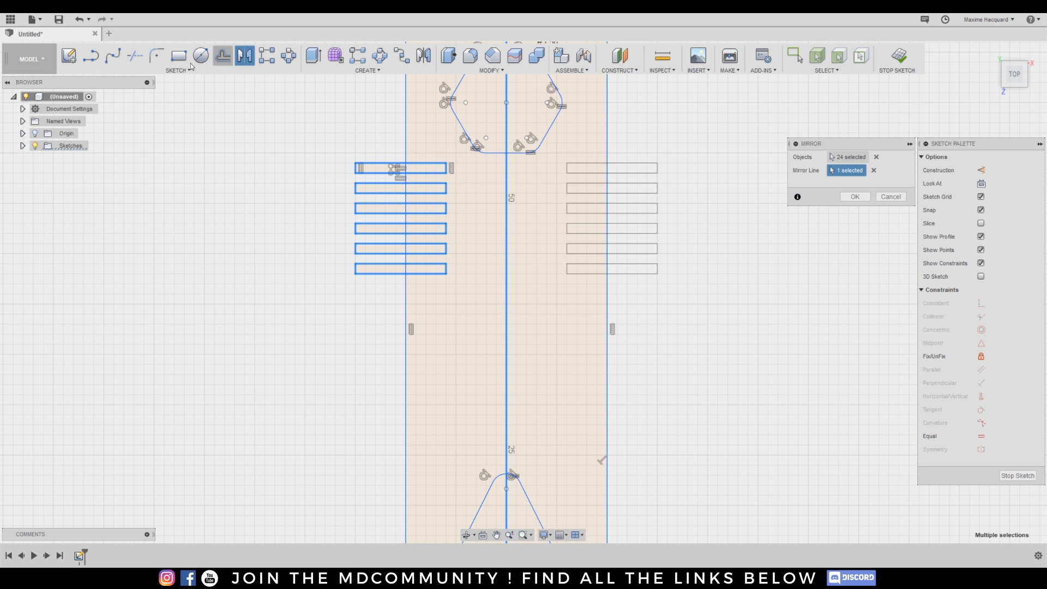
scroll(632, 296, down, 2)
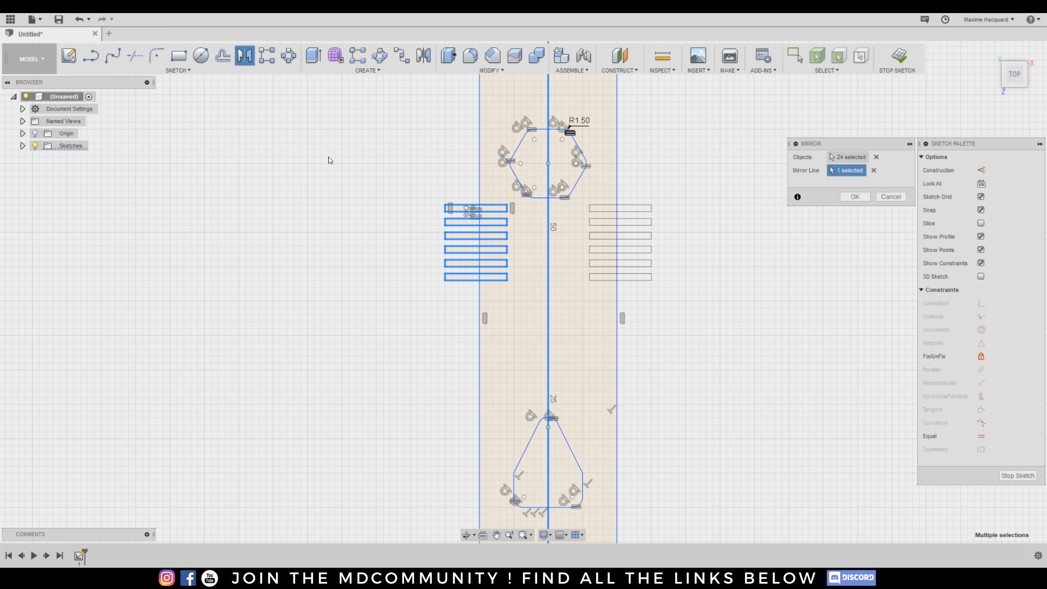
scroll(623, 289, down, 2)
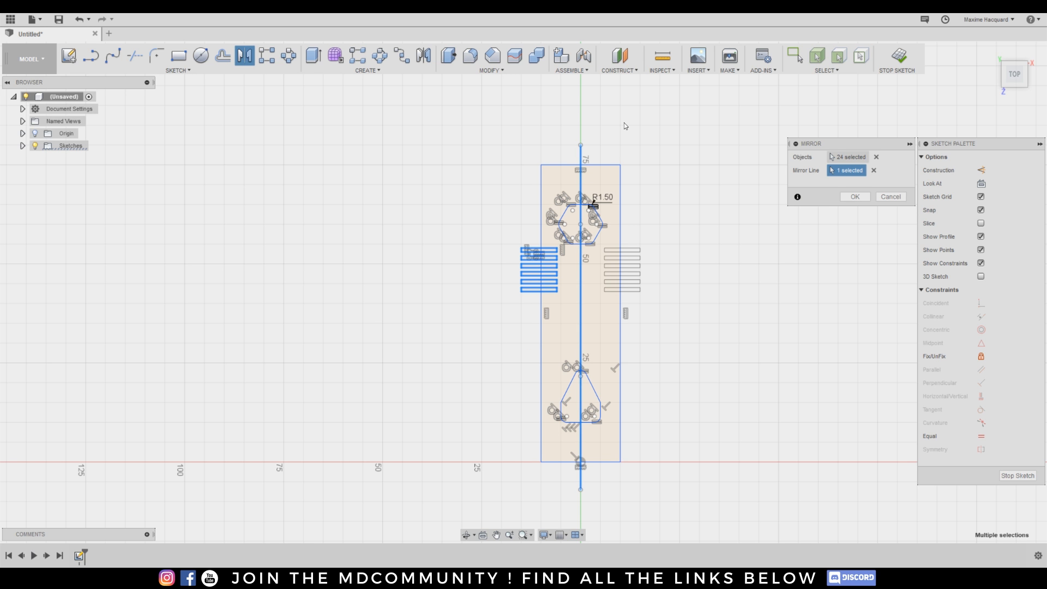
scroll(658, 333, up, 4)
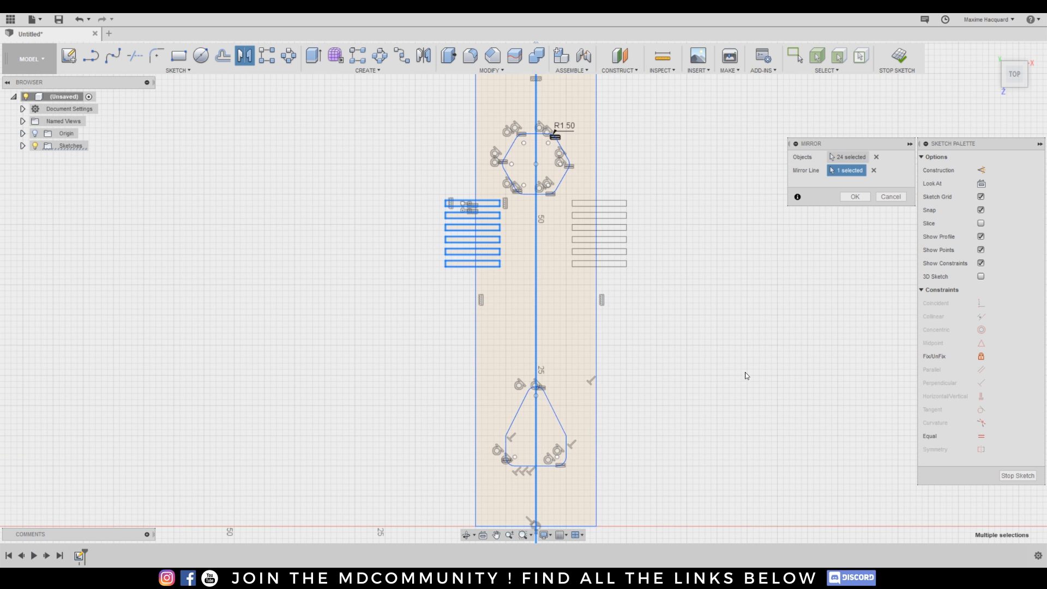
middle_drag(670, 430, 646, 413)
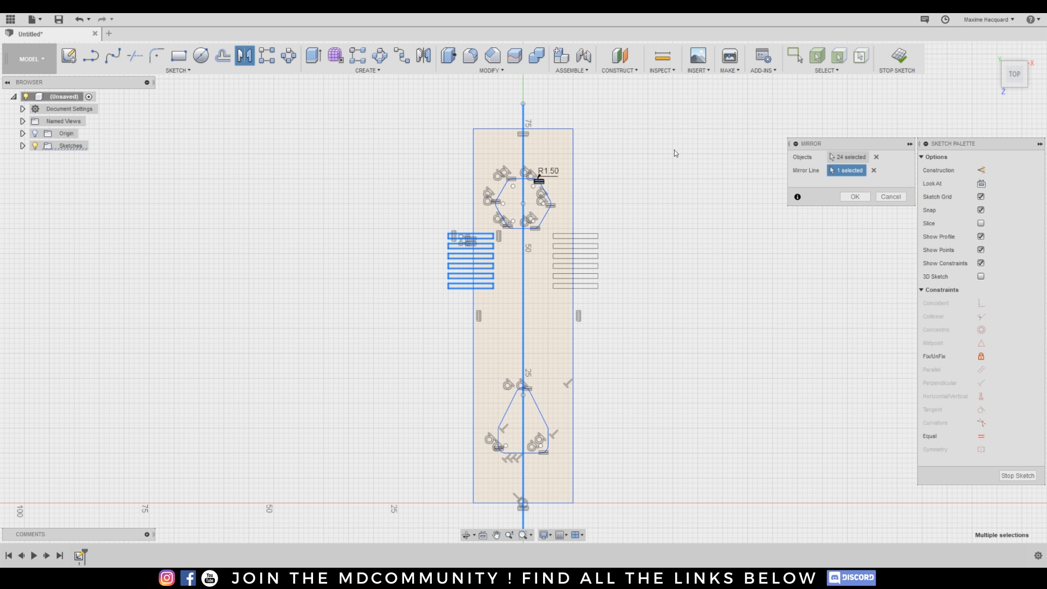
click(854, 198)
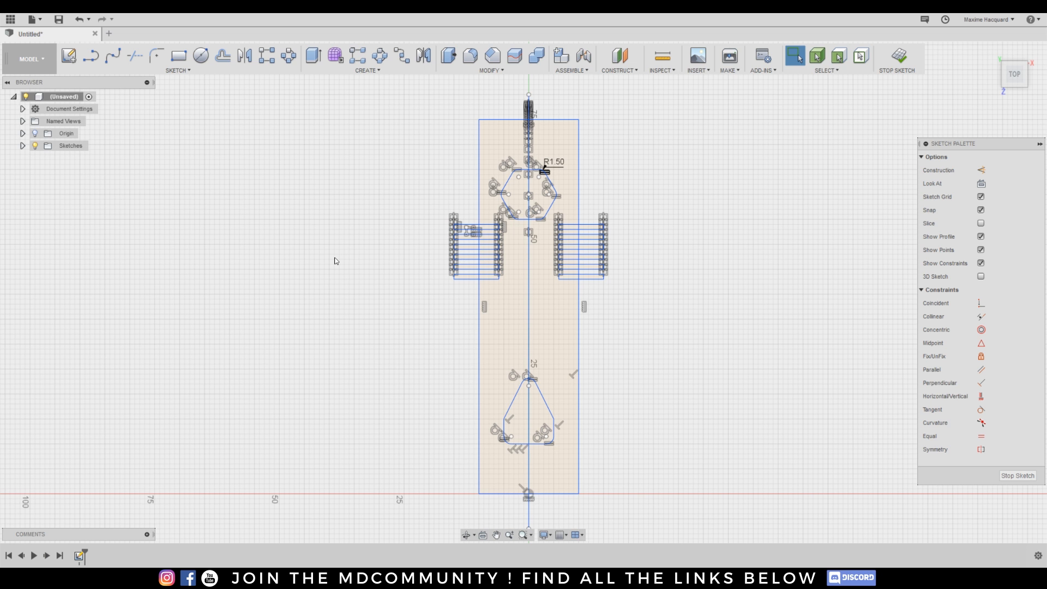
Draw a closed spike outline above the plate's left half, from its upper-left corner to the top edge's midpoint, with an inner slope about 10.6 mm long.
middle_drag(383, 169, 369, 277)
scroll(440, 209, down, 1)
scroll(441, 220, up, 2)
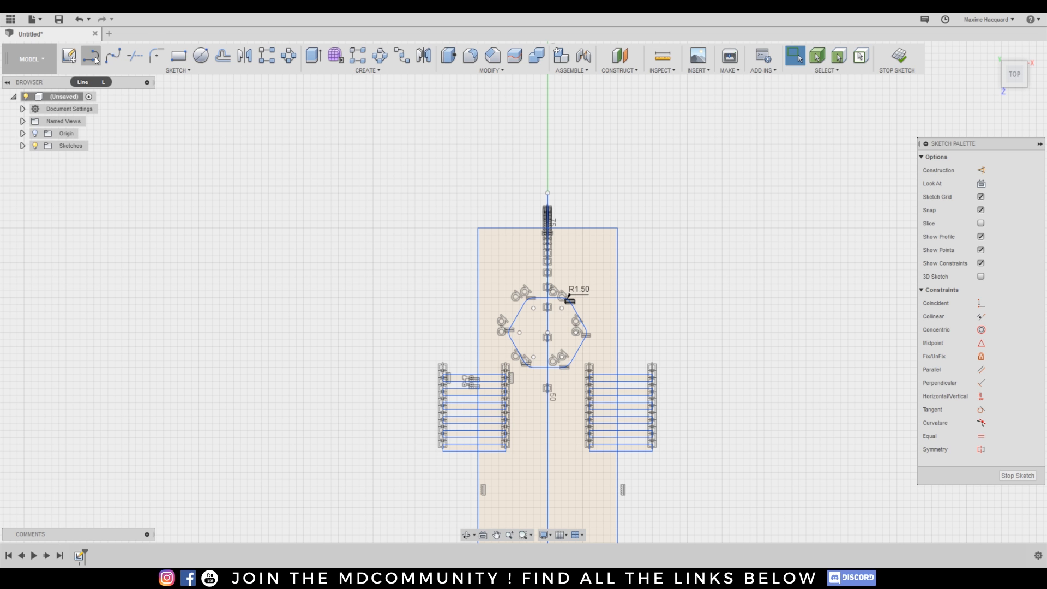
click(91, 56)
click(478, 231)
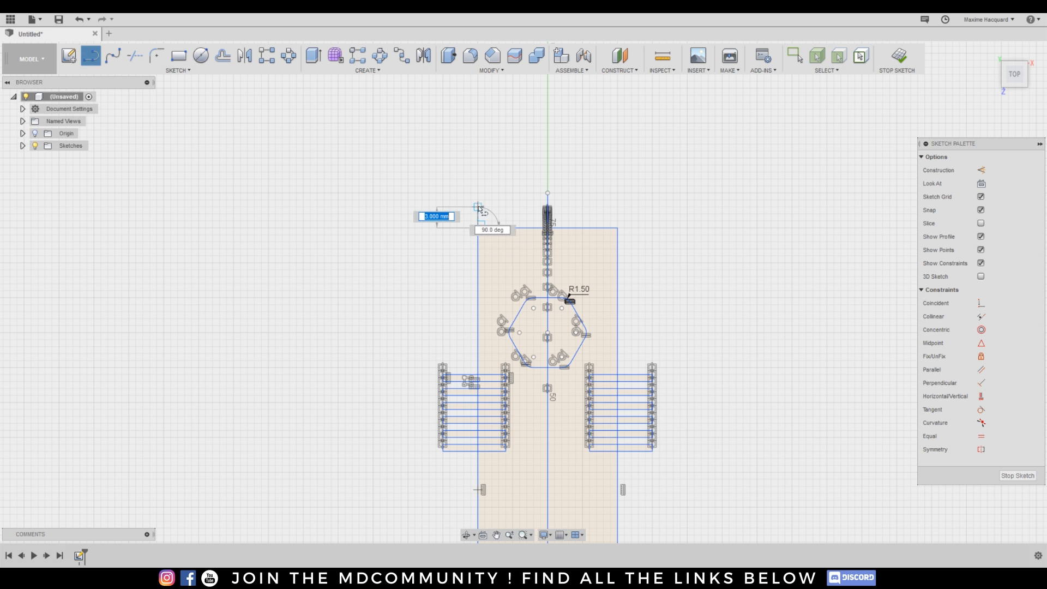
click(477, 193)
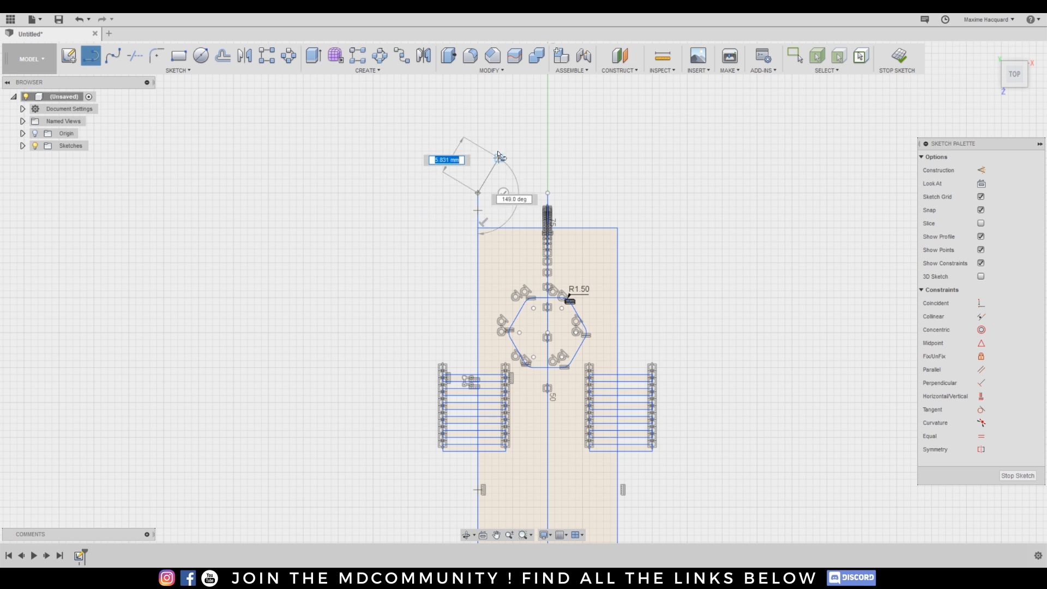
click(498, 123)
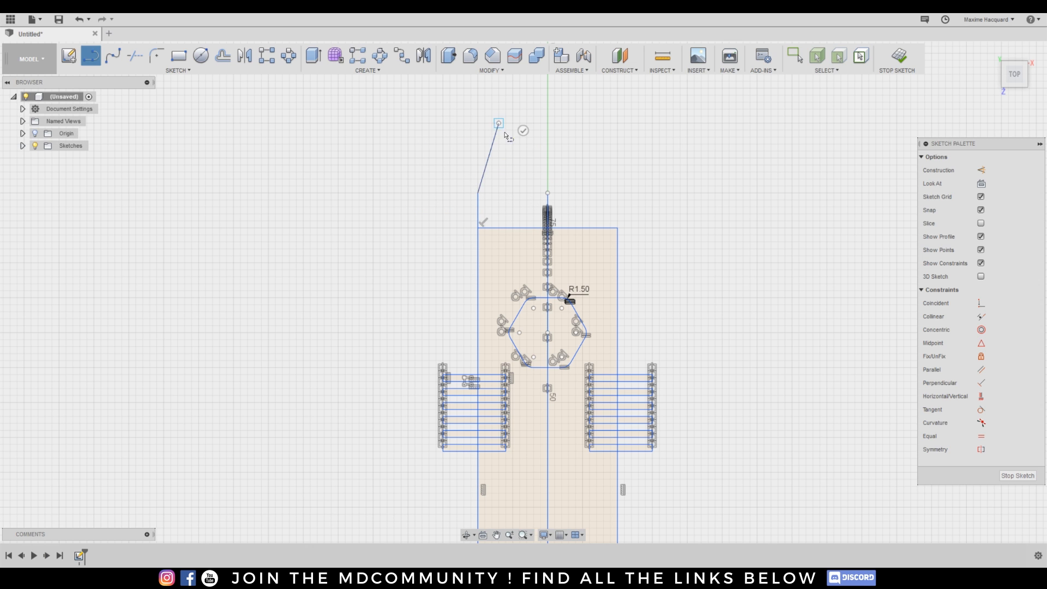
click(547, 179)
click(547, 228)
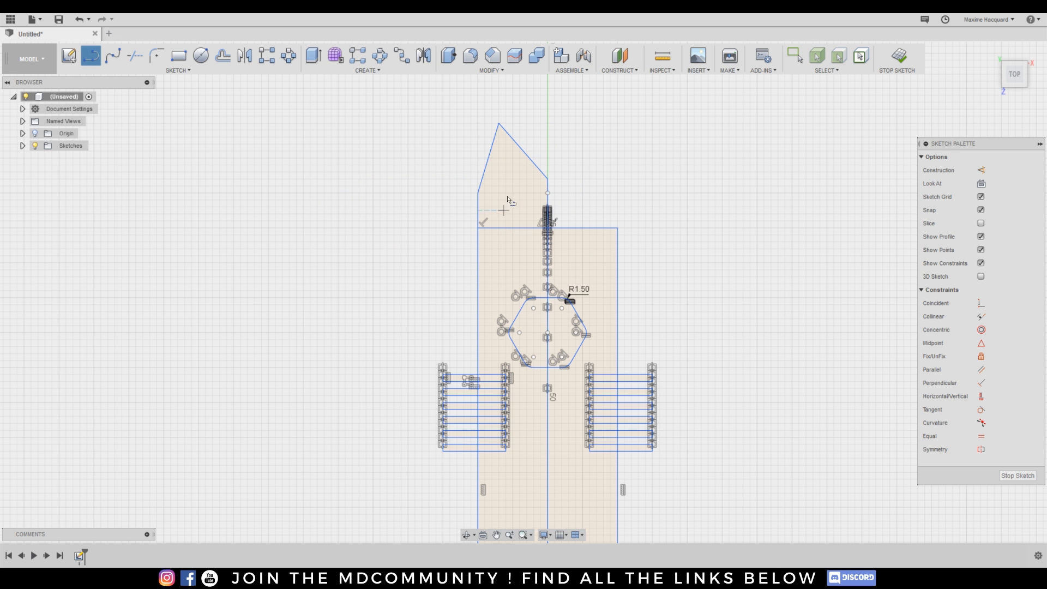
scroll(422, 153, up, 2)
middle_drag(705, 195, 674, 187)
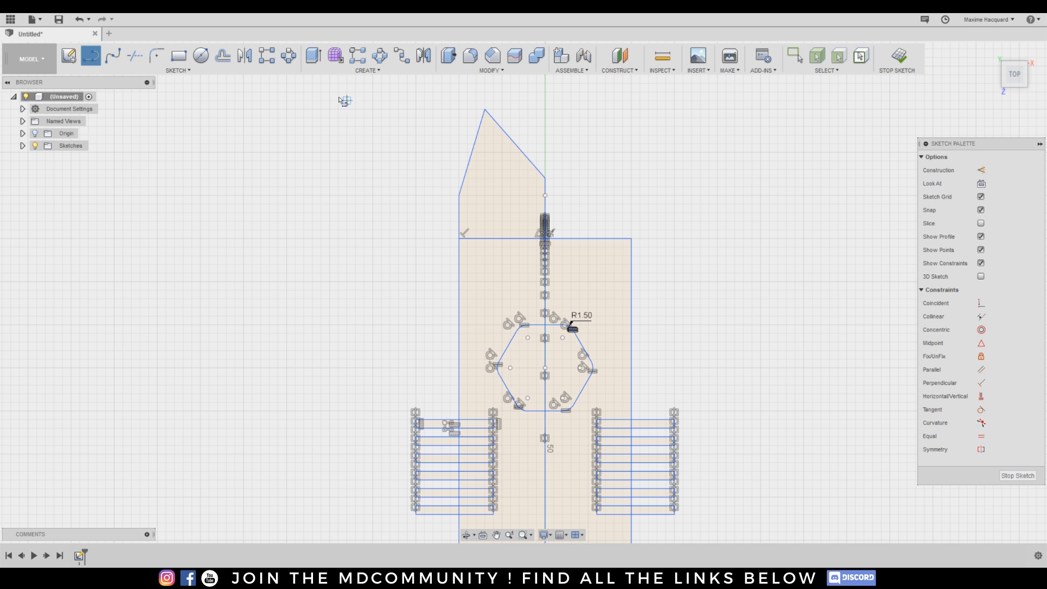
Mirror the spike's inner slope, outer slope and short vertical side across the vertical central line.
click(245, 55)
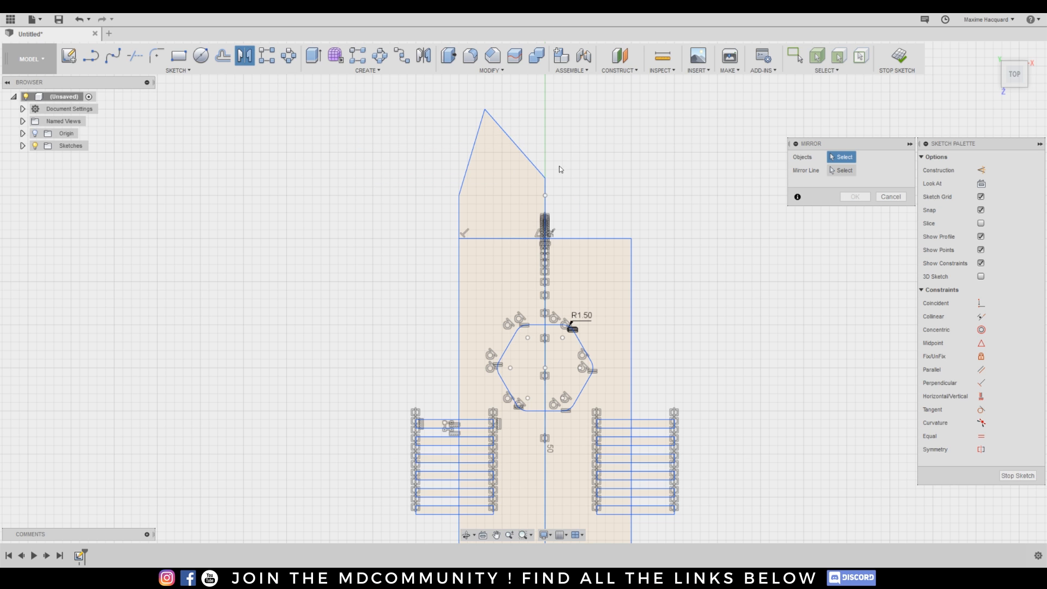
click(517, 151)
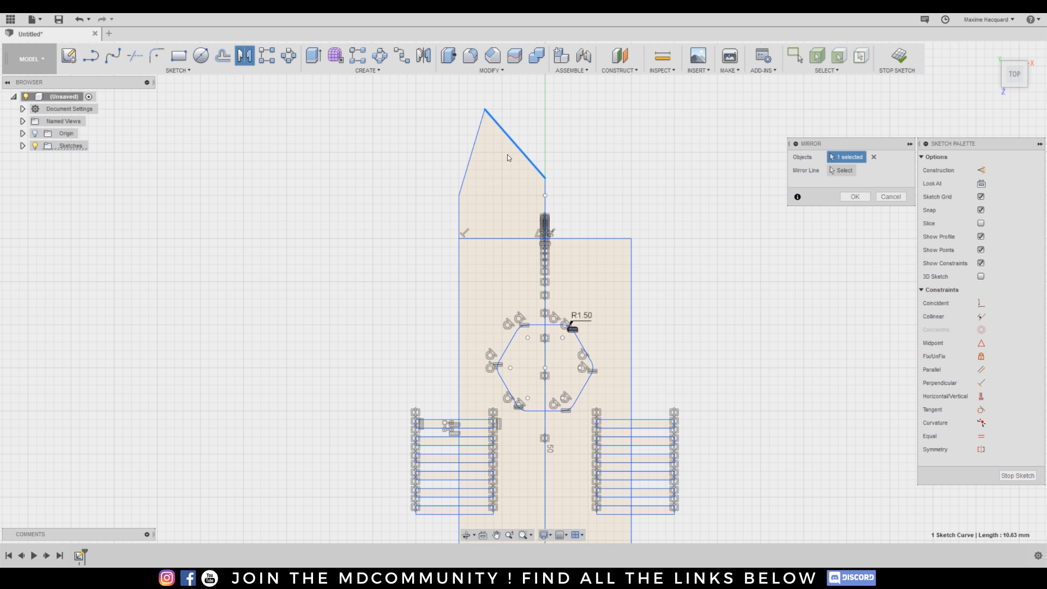
click(473, 158)
click(459, 212)
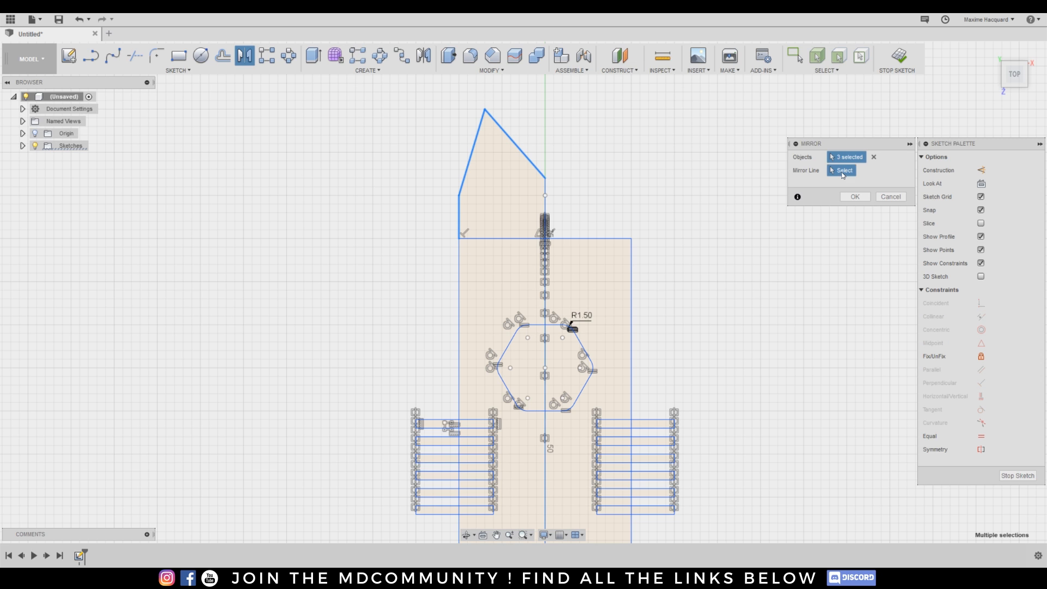
click(547, 202)
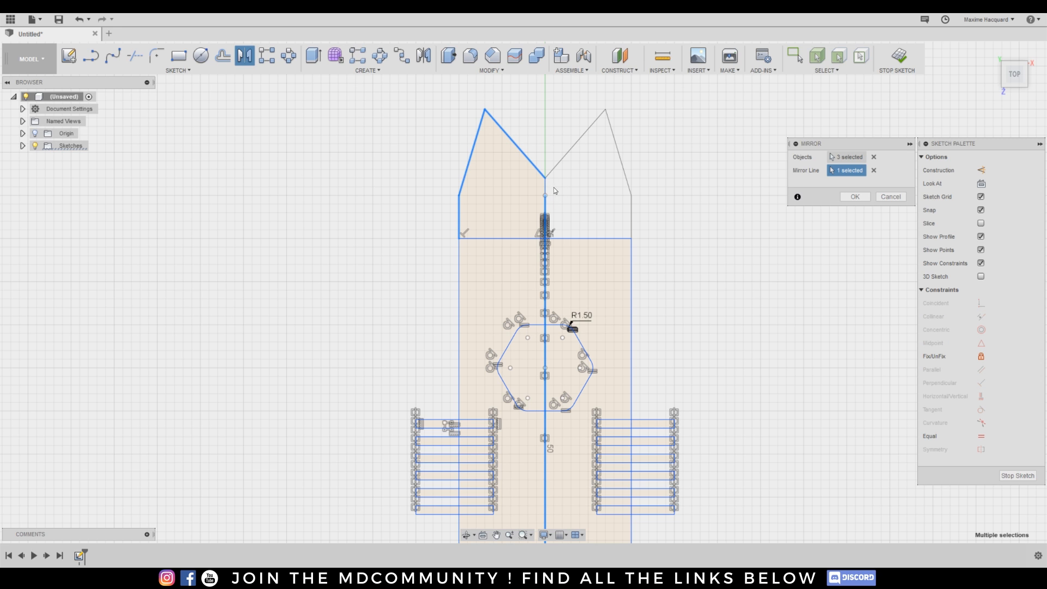
click(855, 196)
Draw a circle centred on the midpoint of the right spike's outer slanted edge.
scroll(600, 181, up, 5)
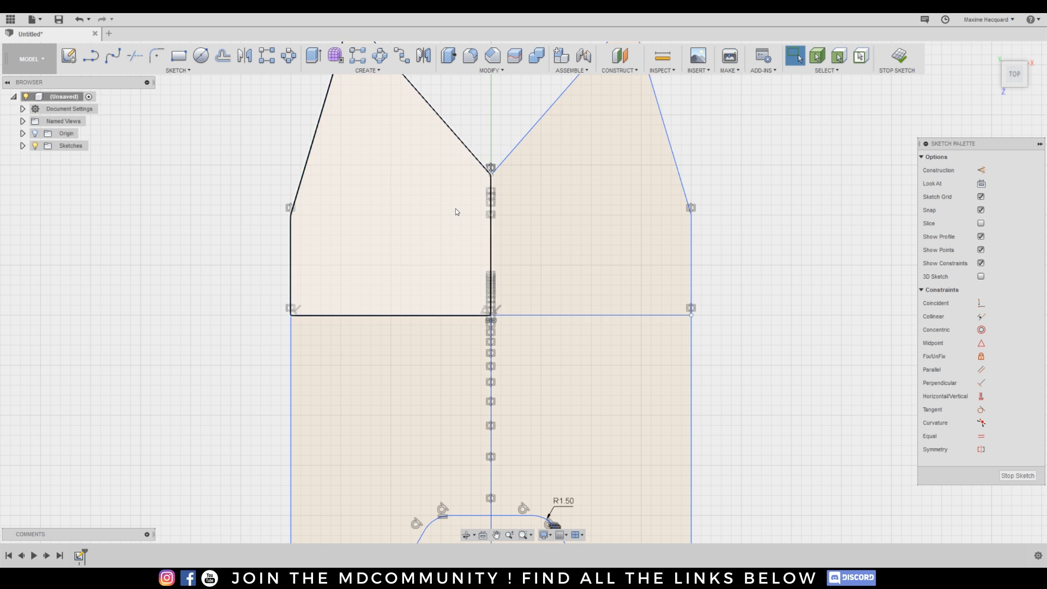
scroll(455, 240, down, 3)
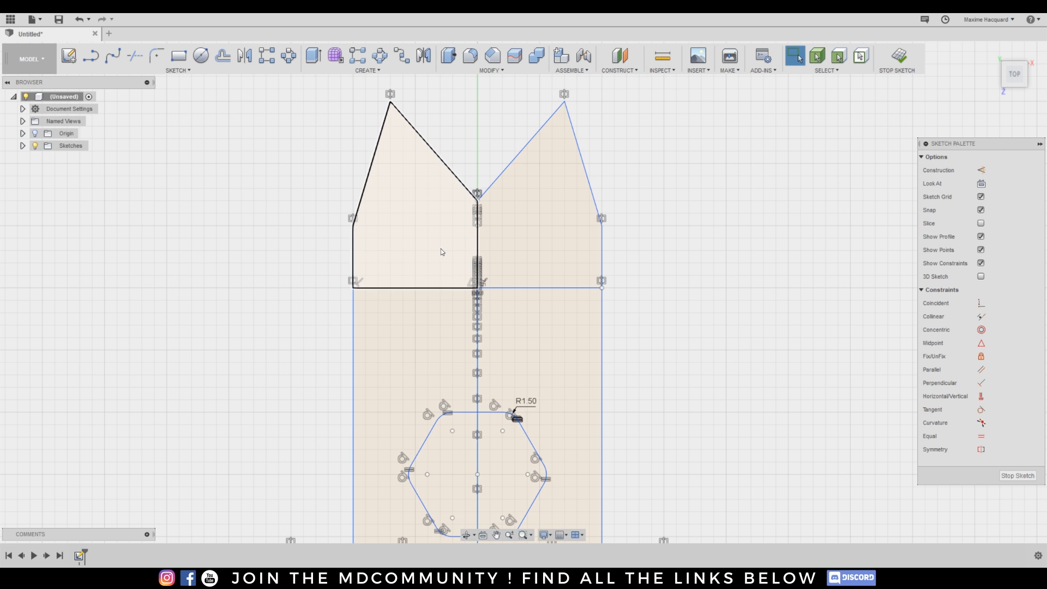
click(200, 55)
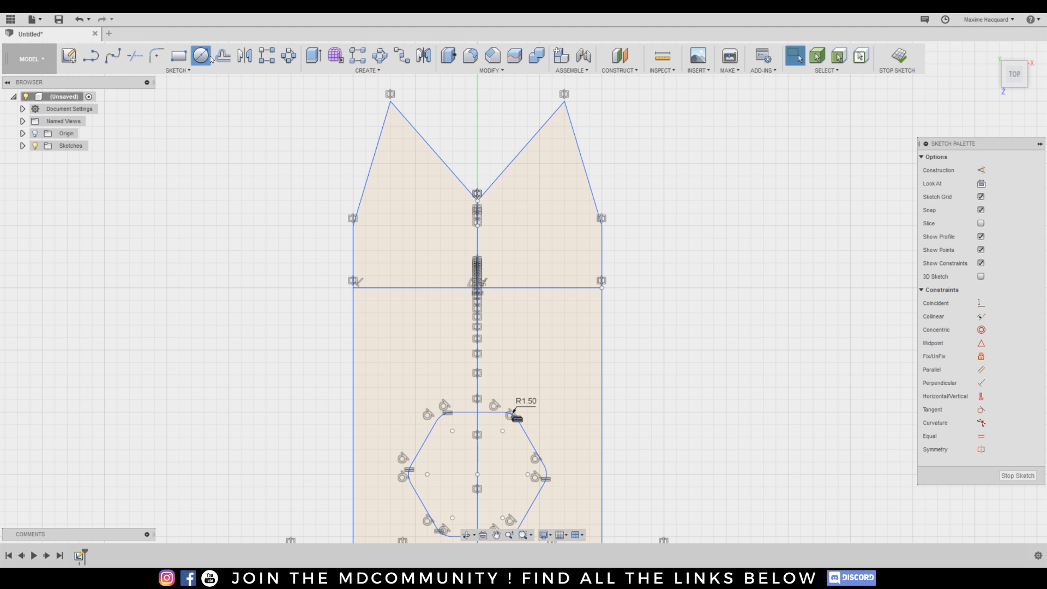
click(582, 165)
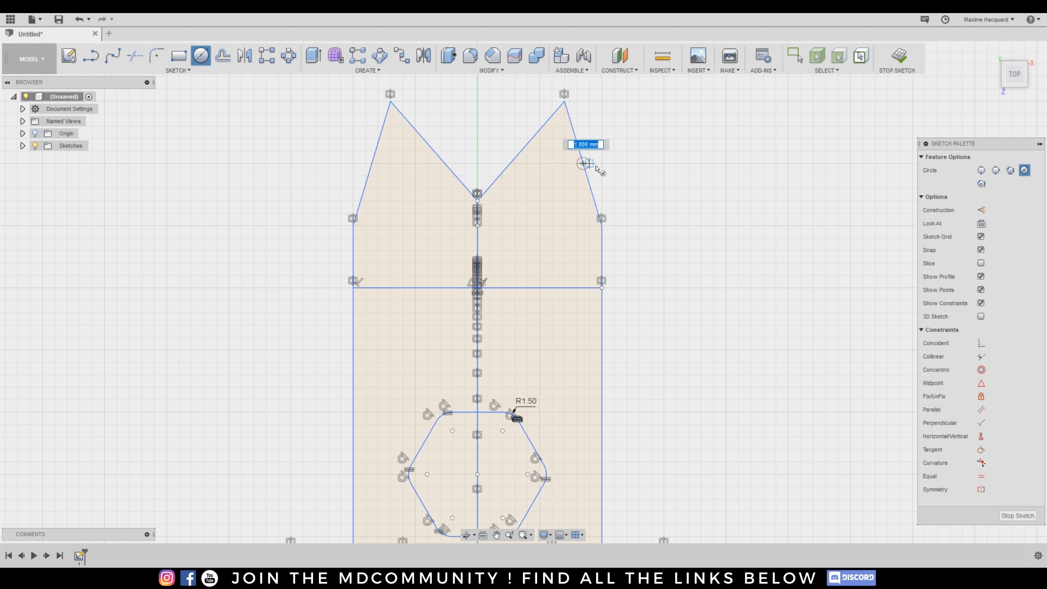
click(629, 169)
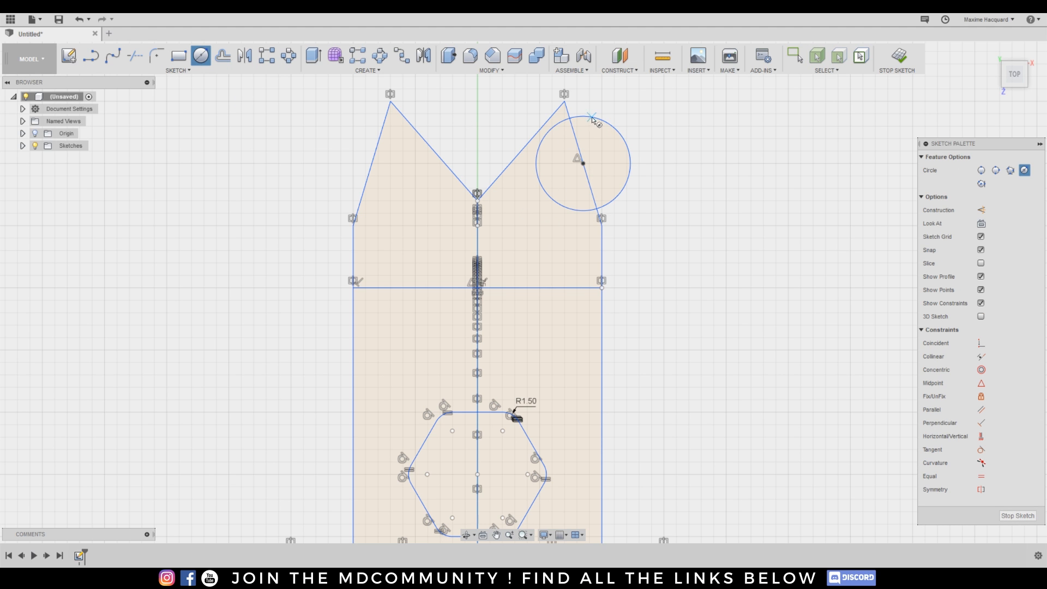
Trim away the circle's arc inside the right spike and its remaining arc outside the spike.
click(134, 55)
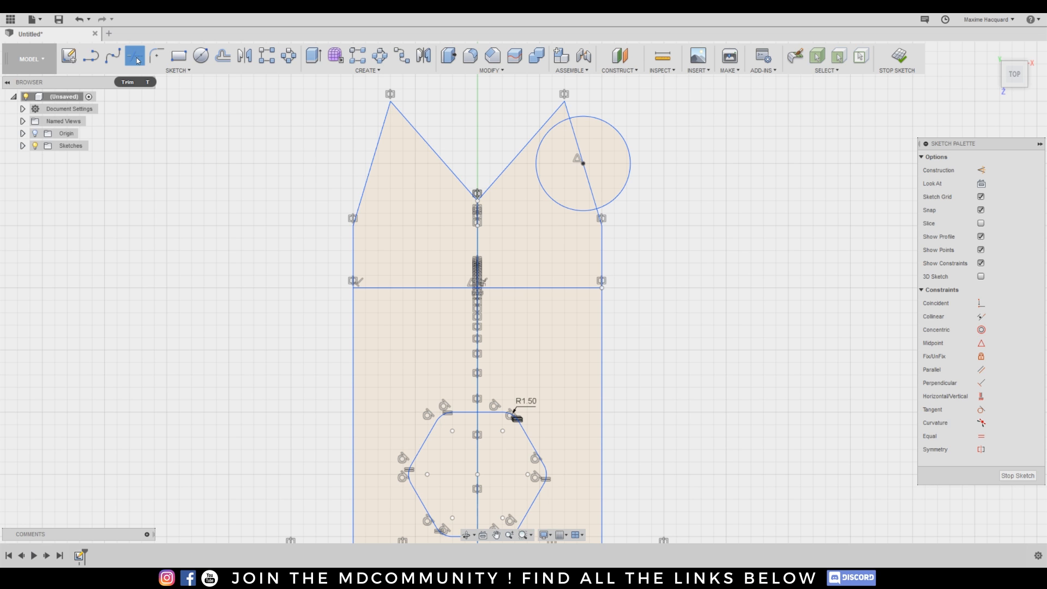
click(544, 188)
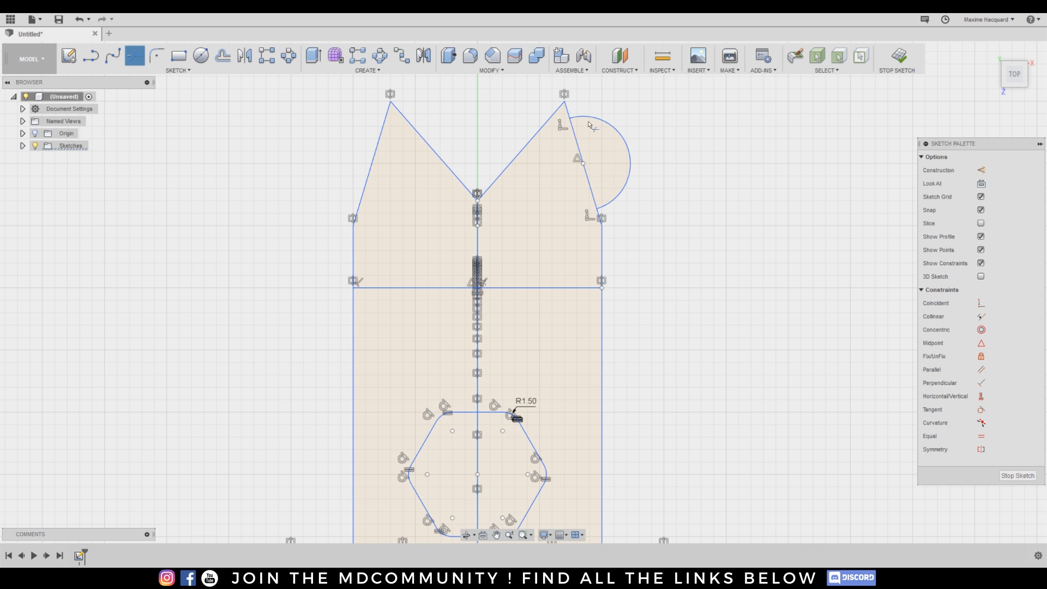
click(611, 126)
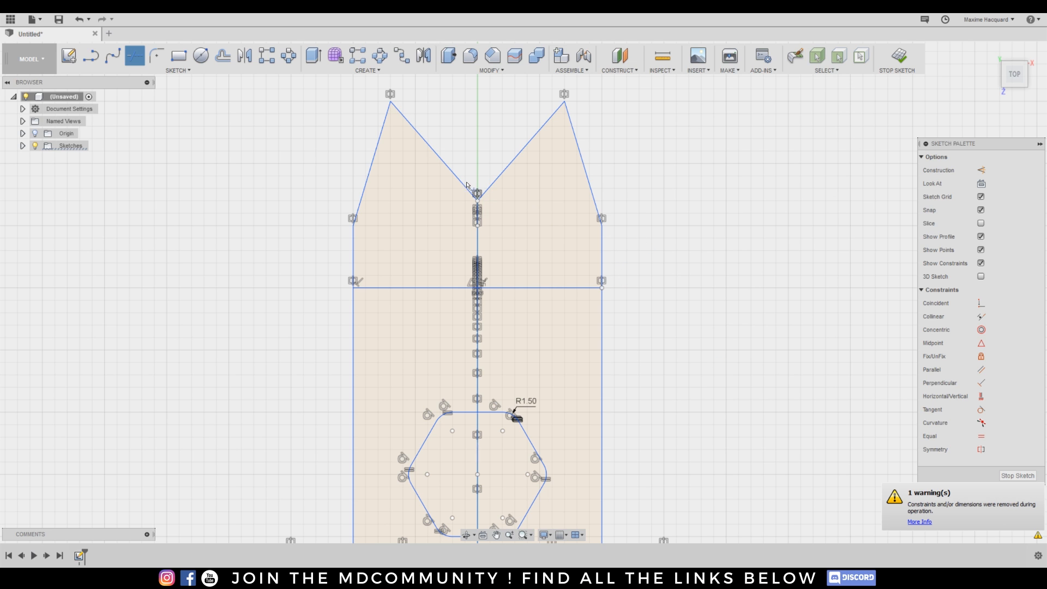
scroll(444, 257, down, 1)
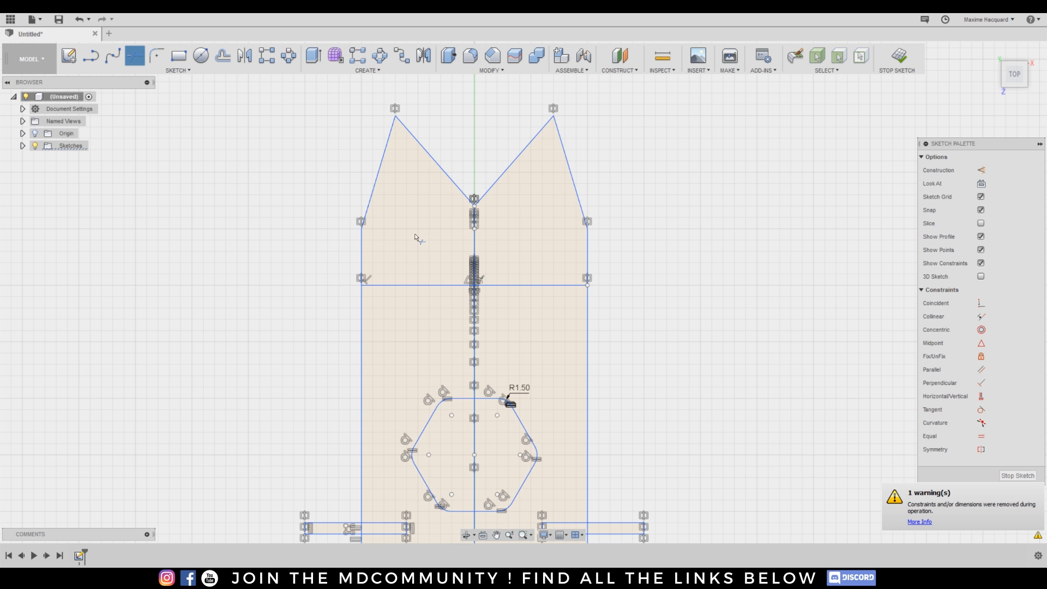
scroll(299, 264, down, 1)
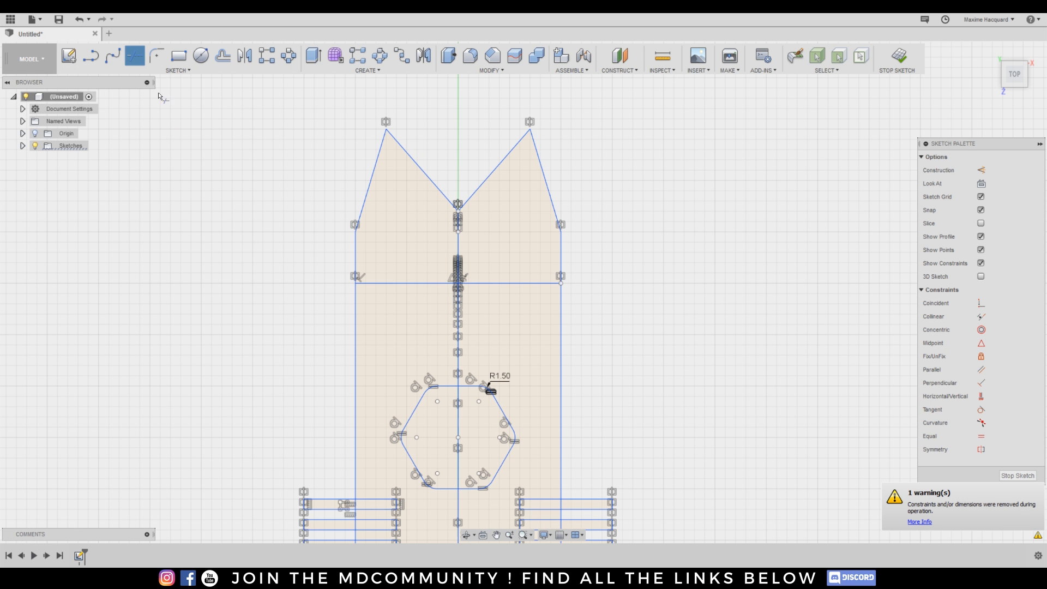
Draw two circles about 2 mm in diameter side by side in the left spike's base and one about 4.1 mm centred above them.
click(201, 55)
scroll(402, 266, up, 1)
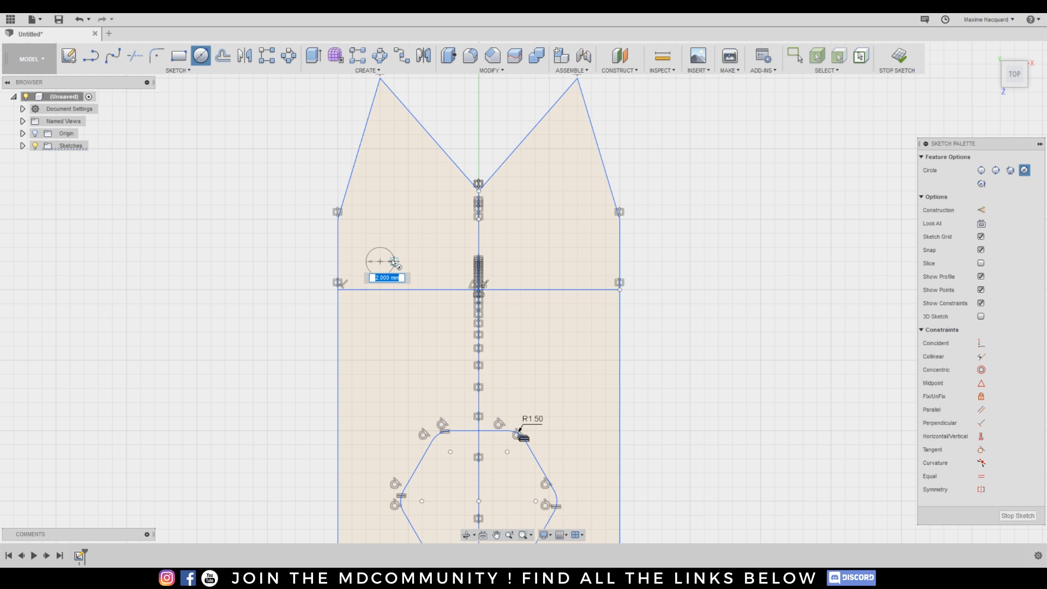
click(394, 262)
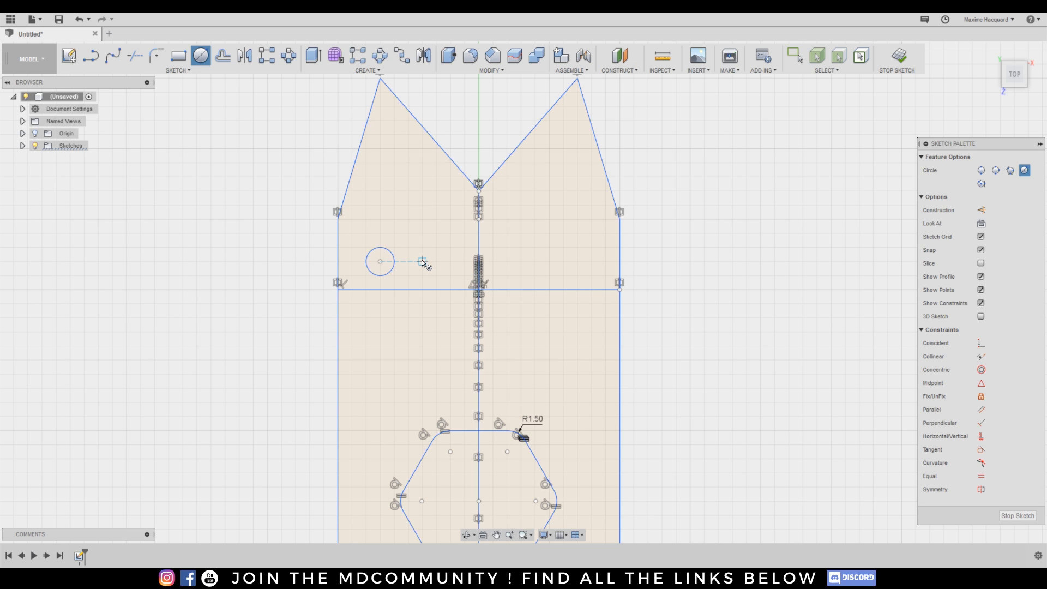
click(422, 261)
click(436, 262)
click(394, 191)
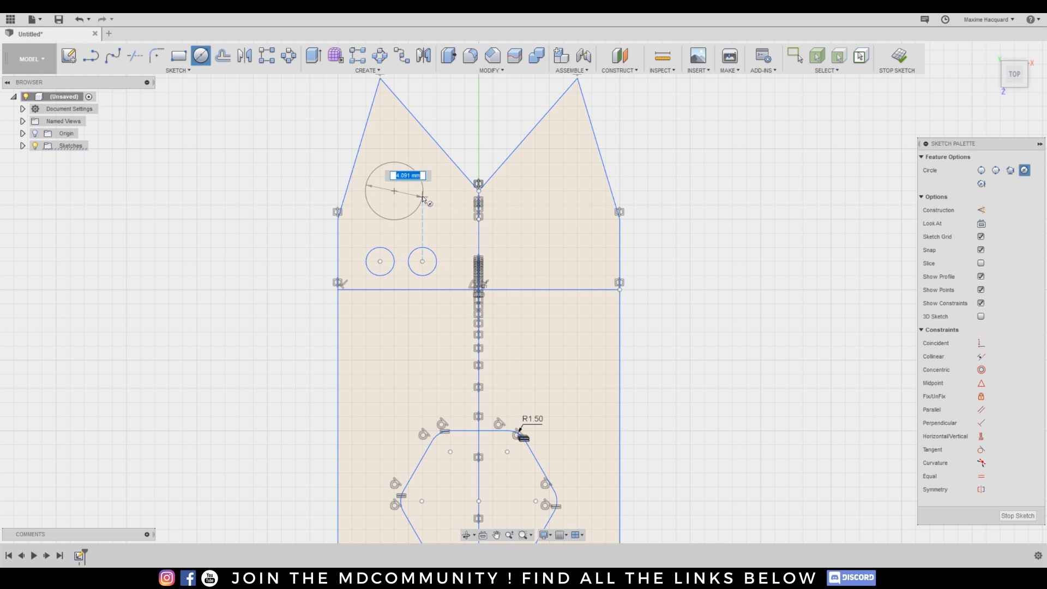
click(423, 196)
scroll(304, 227, up, 1)
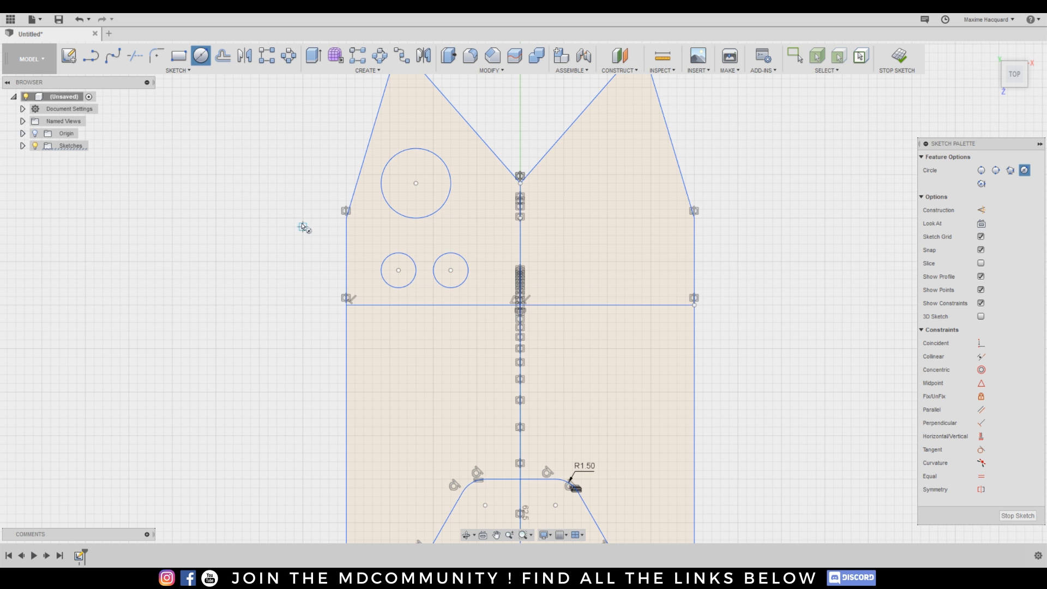
Mirror the left spike's three circles across the vertical central line.
scroll(283, 231, down, 5)
middle_drag(528, 299, 563, 238)
scroll(551, 284, down, 2)
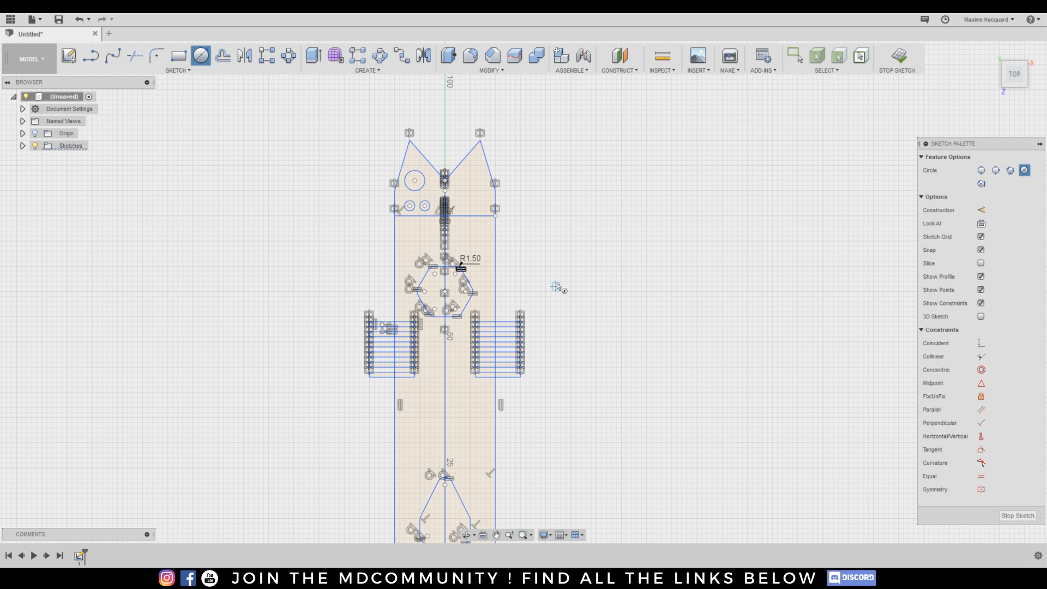
middle_drag(560, 285, 570, 274)
scroll(388, 166, up, 4)
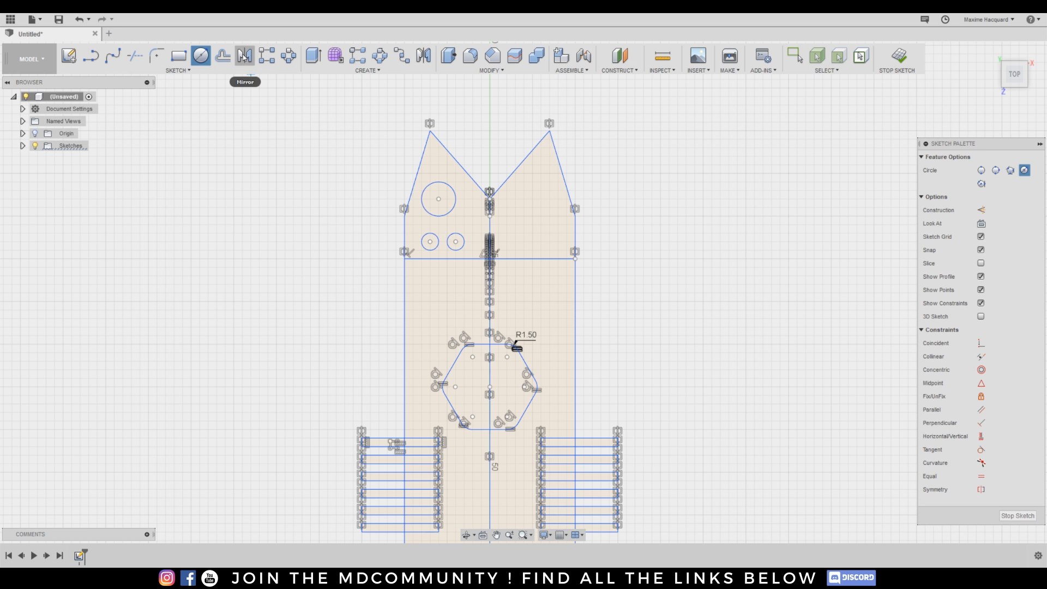
scroll(456, 234, up, 2)
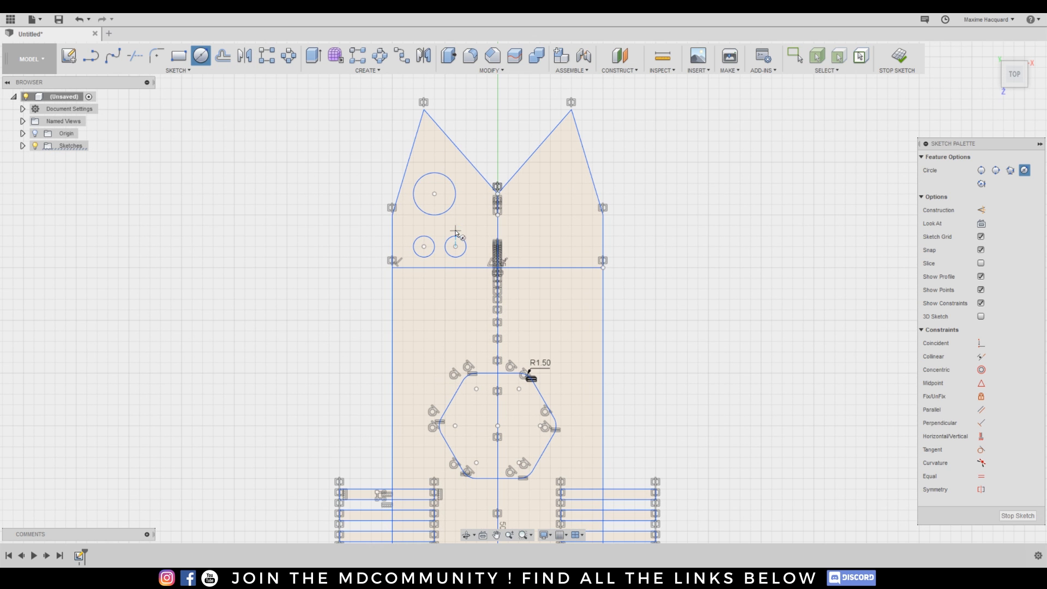
click(244, 56)
click(455, 198)
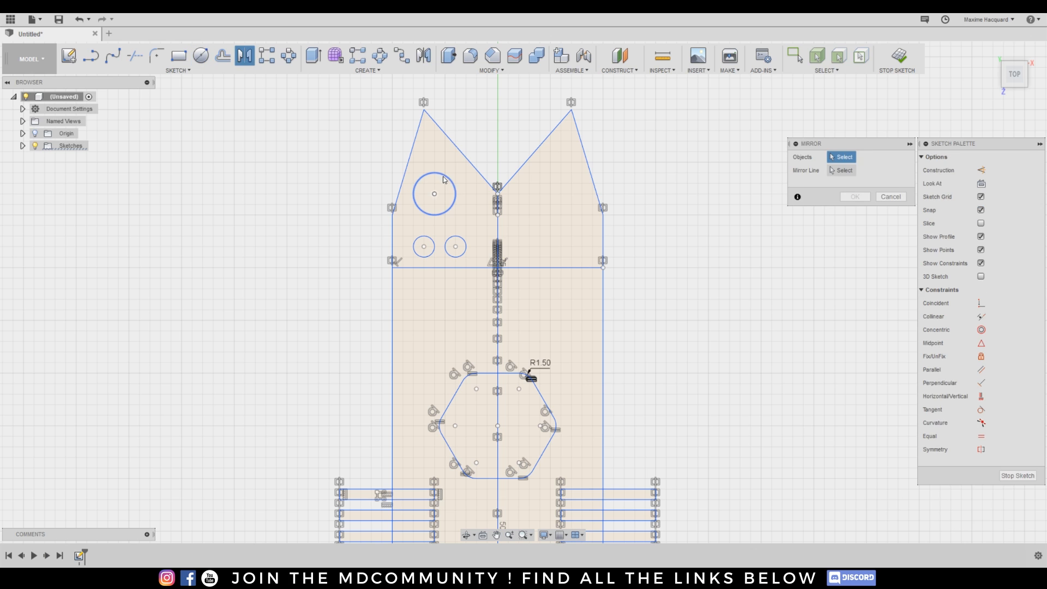
click(461, 243)
click(435, 246)
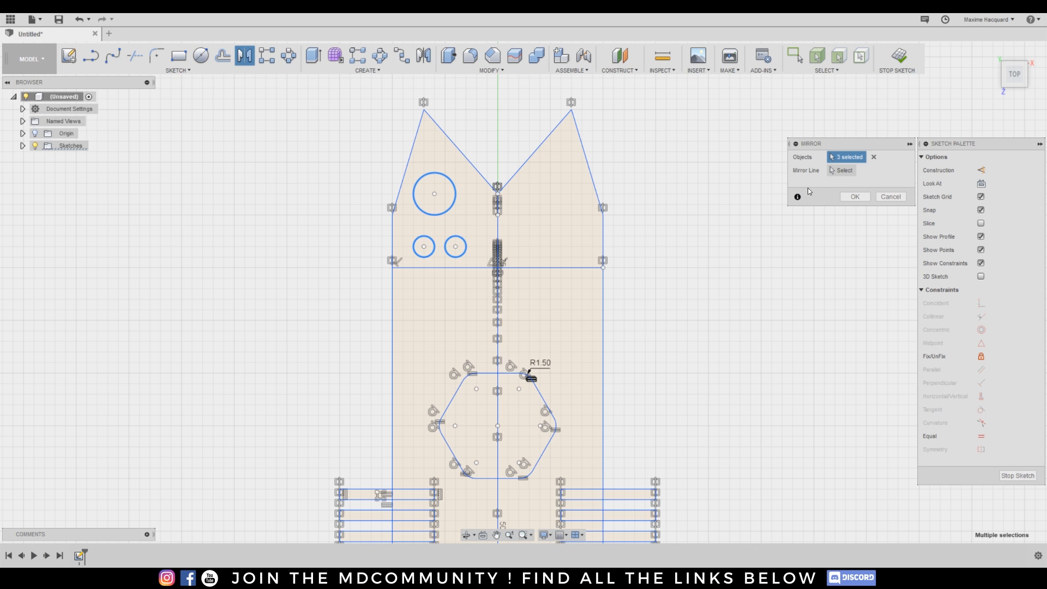
click(829, 170)
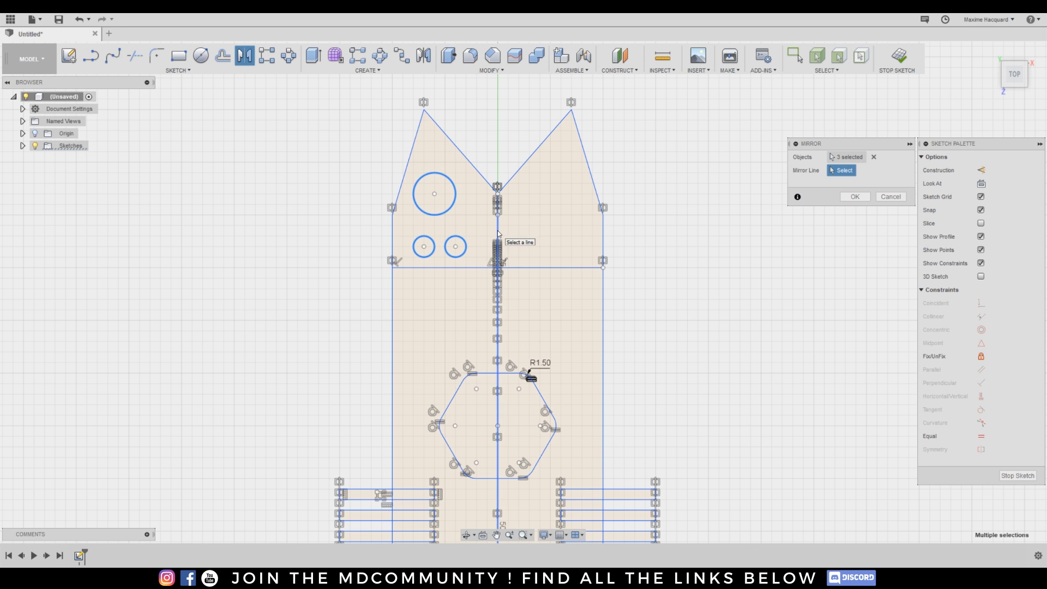
click(496, 236)
click(854, 199)
Draw a trapezoidal tab outline on the plate's left edge below the slots, with an upper slope about 6.4 mm long.
middle_drag(732, 359, 721, 185)
scroll(703, 303, down, 3)
scroll(706, 305, down, 1)
middle_drag(733, 327, 699, 304)
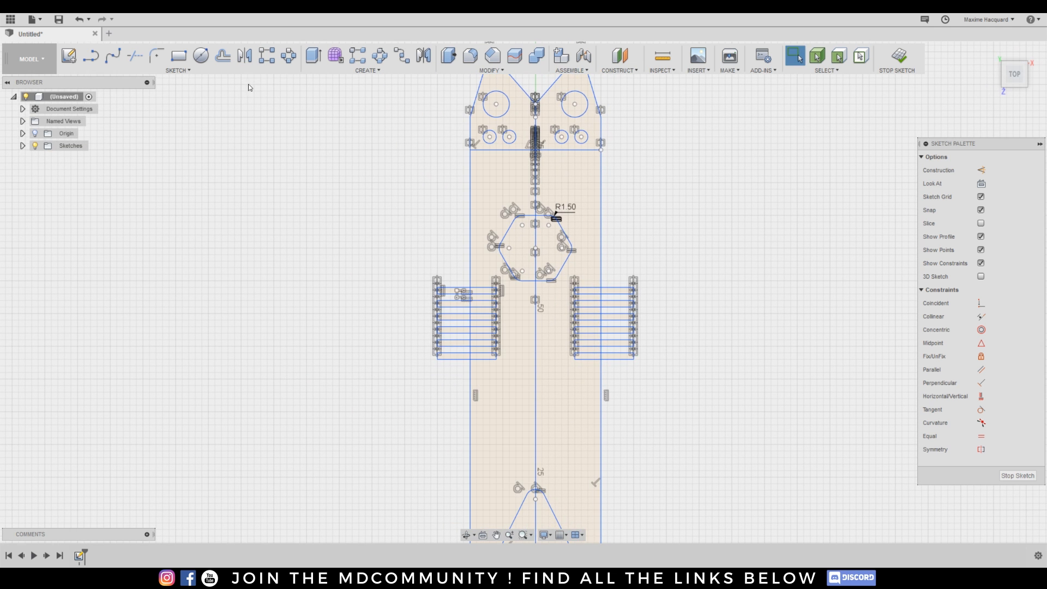
click(91, 55)
middle_drag(481, 370, 470, 255)
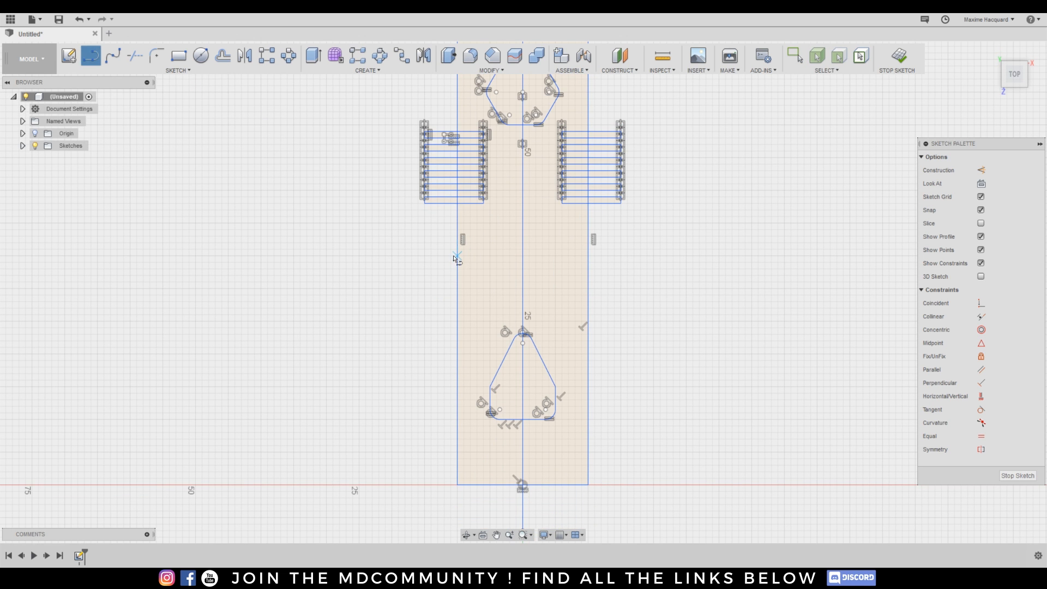
click(457, 255)
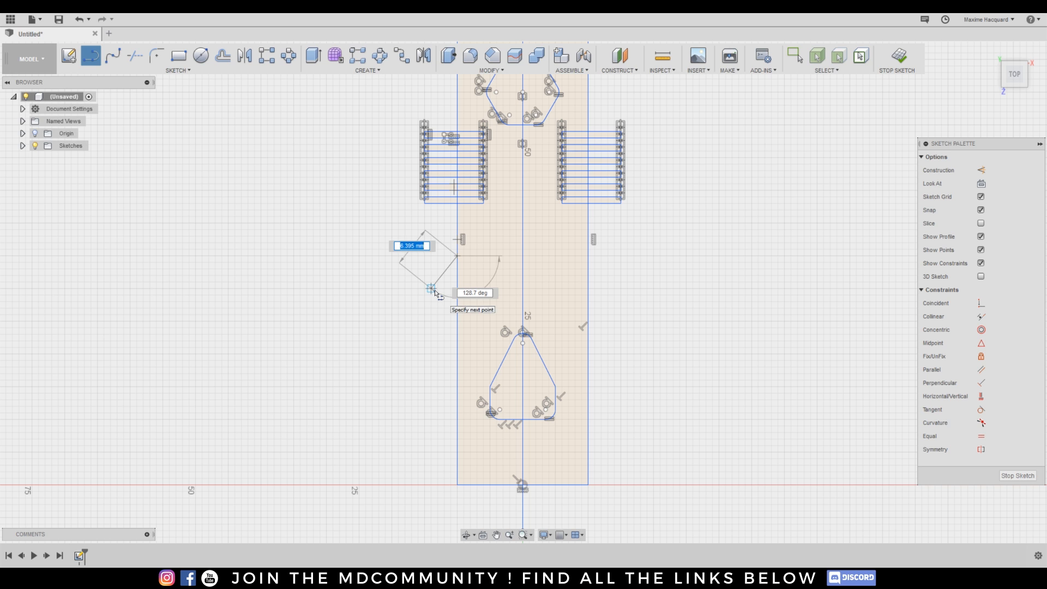
click(432, 288)
click(431, 420)
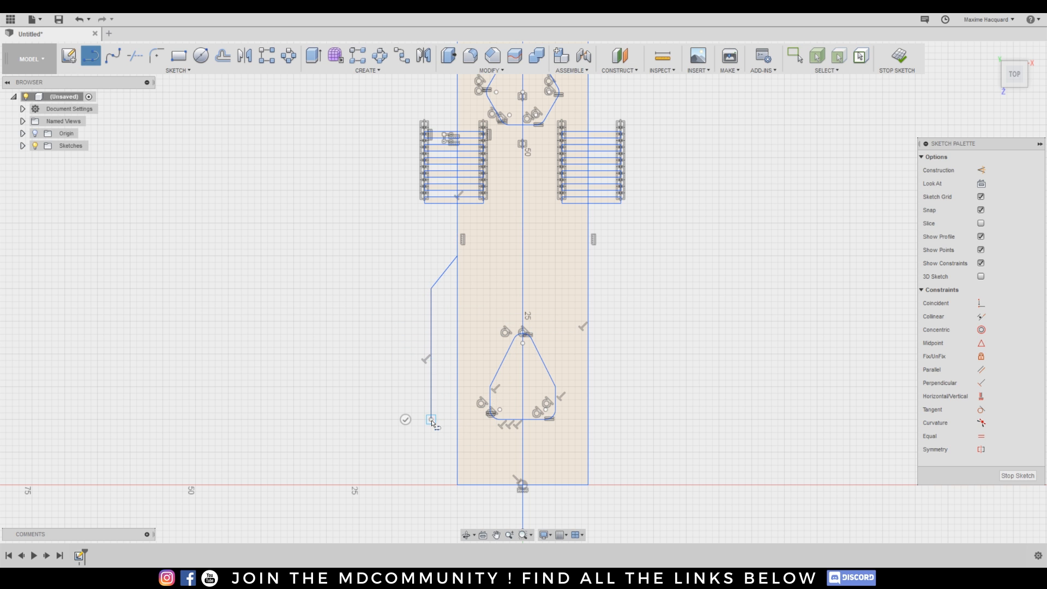
click(458, 449)
Draw a shorter trapezoidal tab outline on the left edge above the slots, with a lower slope about 5.1 mm long.
middle_drag(437, 111, 458, 278)
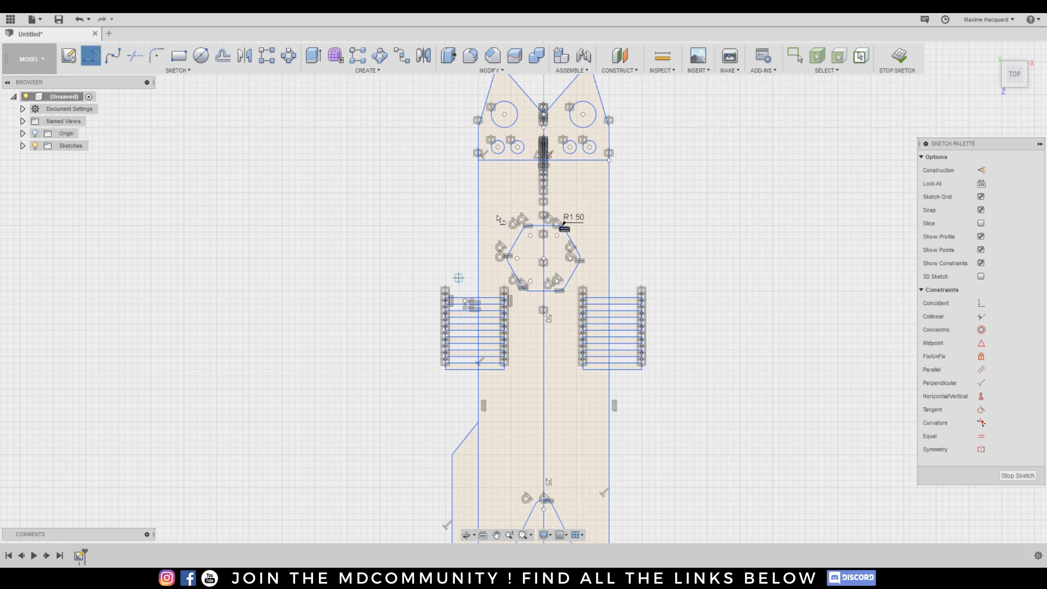
click(478, 178)
click(452, 208)
click(453, 246)
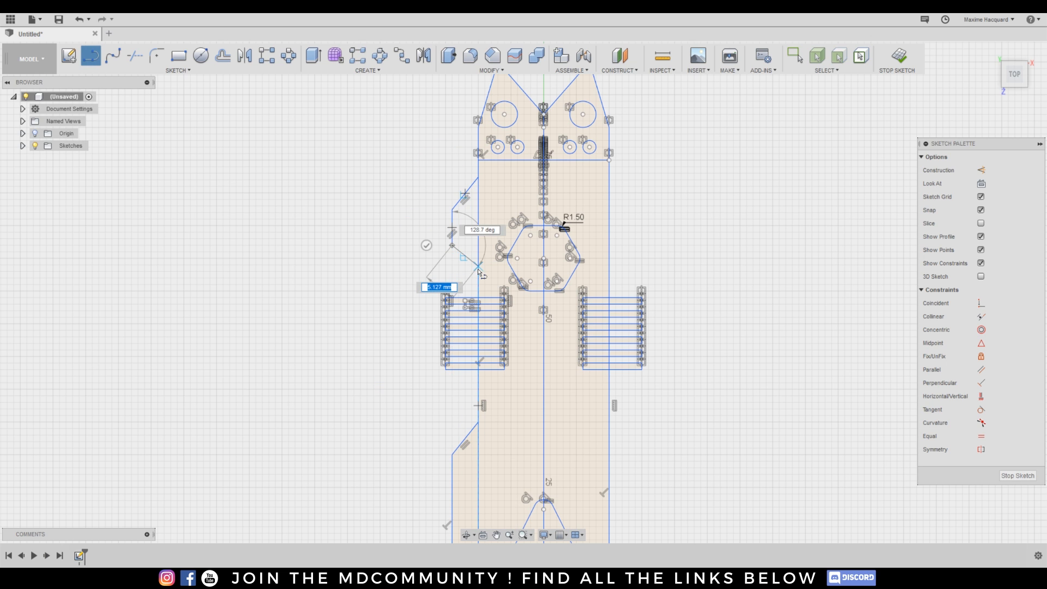
click(478, 268)
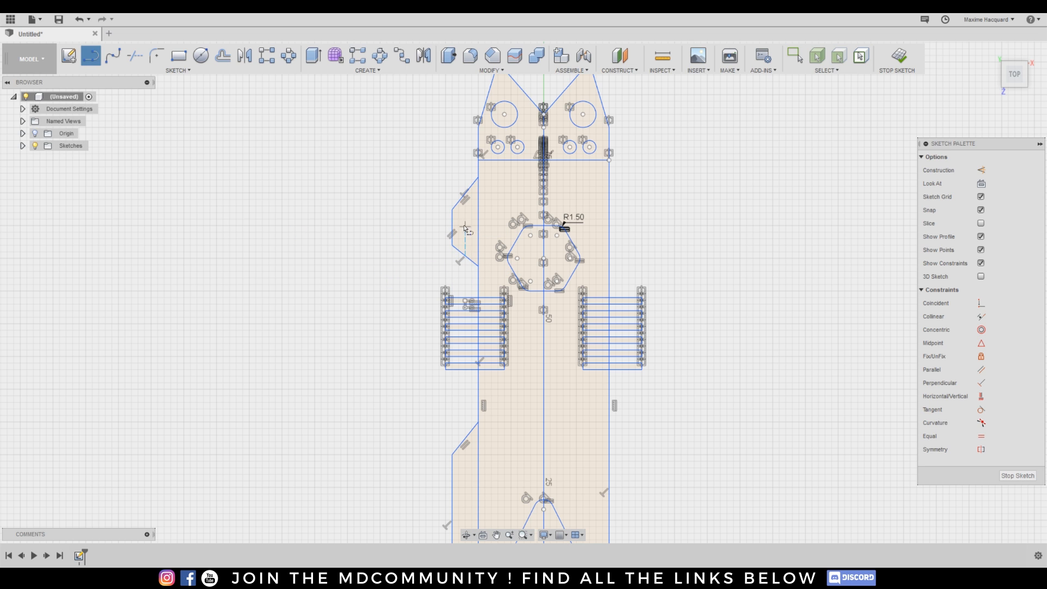
key(Escape)
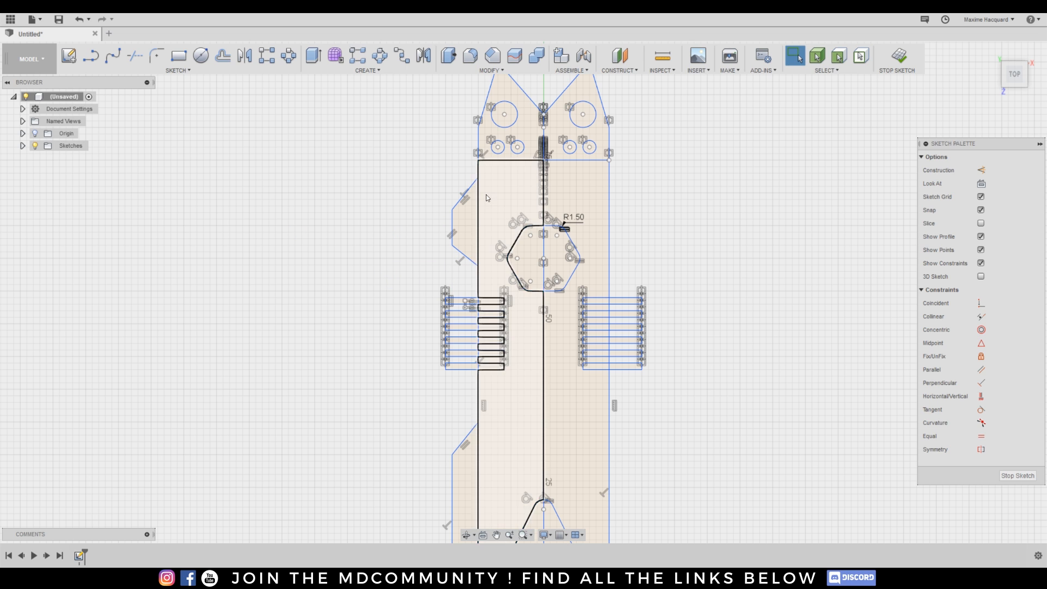
Trim away the upper tab's top slope and redraw it at a shallower angle, about 5 mm long, to the plate's left edge.
click(135, 55)
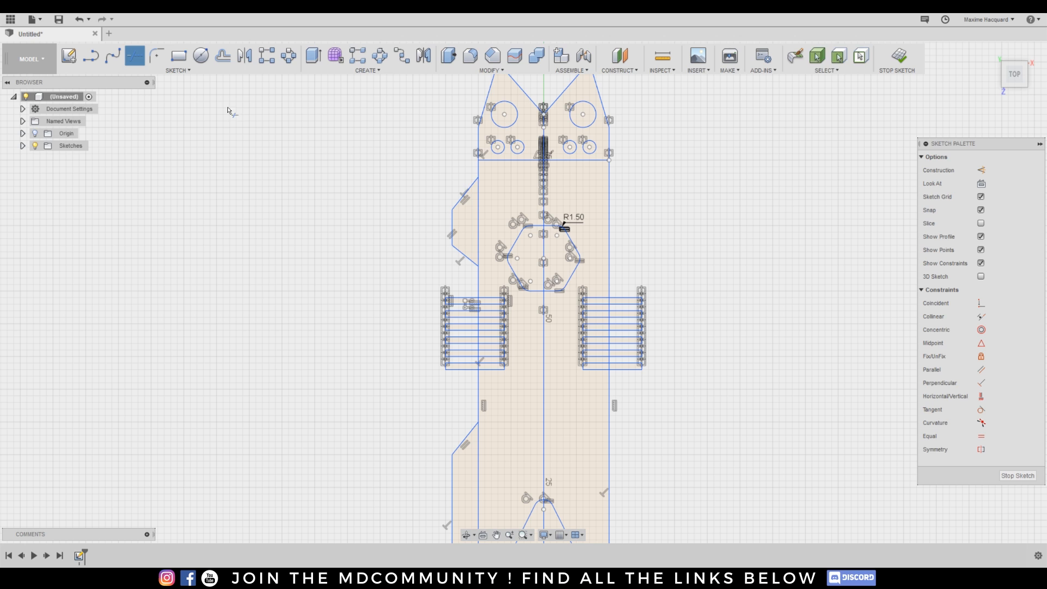
click(465, 194)
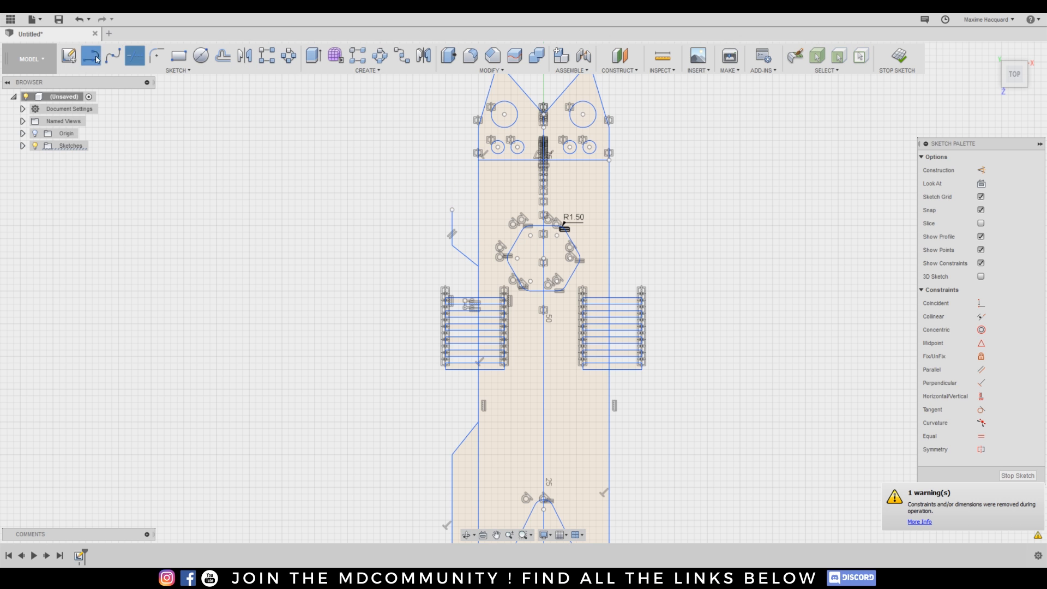
click(96, 59)
click(452, 210)
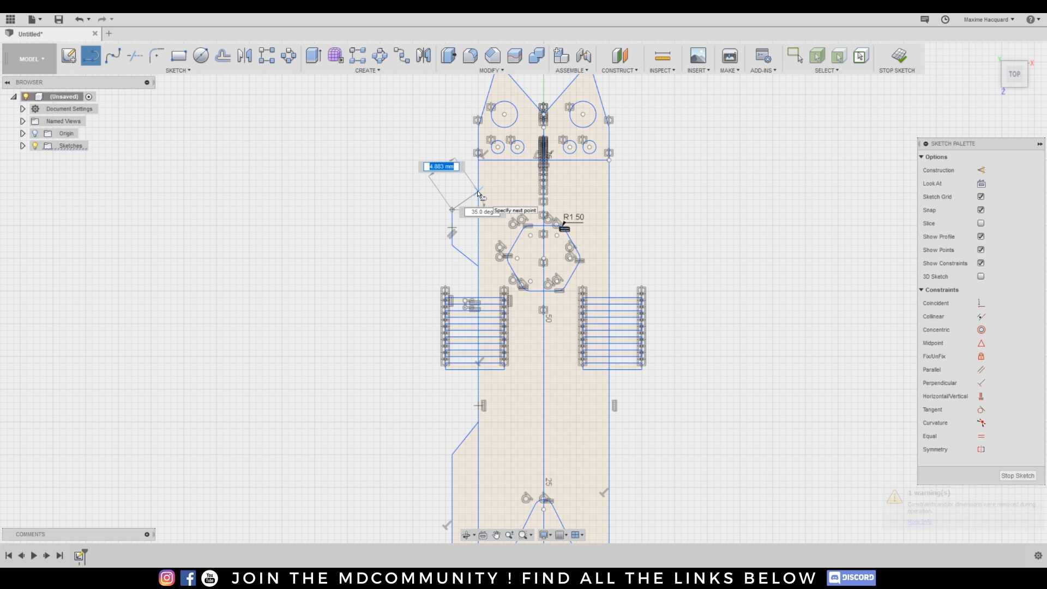
click(478, 188)
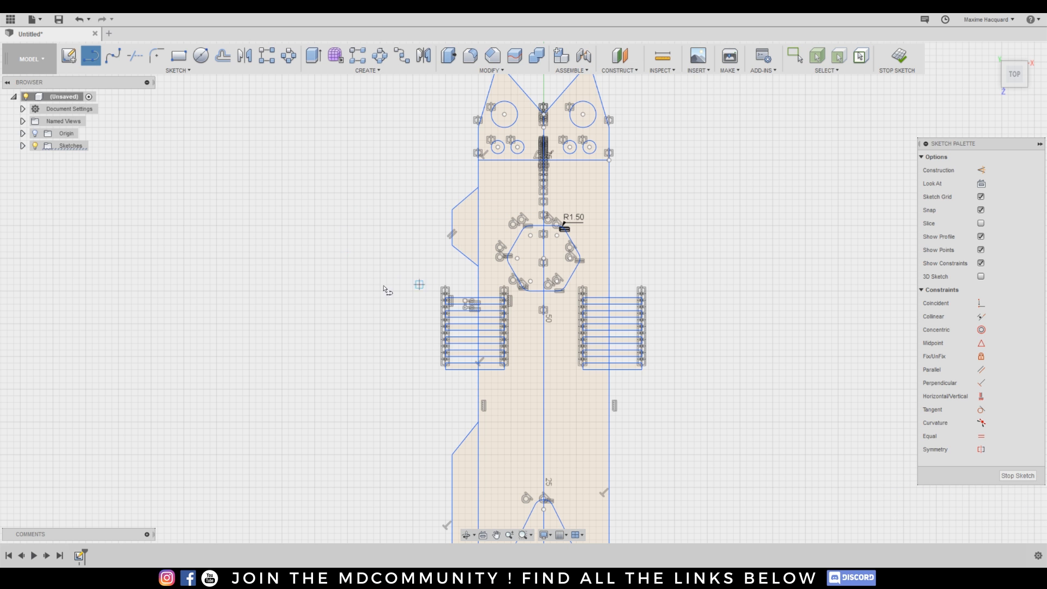
Remove the tab outline above the slots from the plate's left edge.
scroll(367, 318, down, 4)
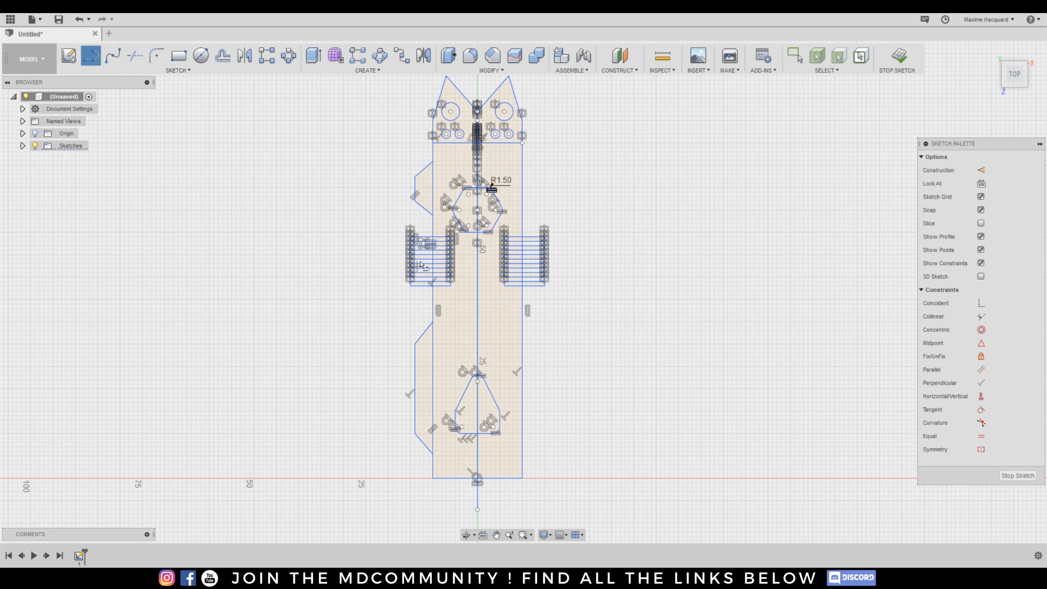
key(Escape)
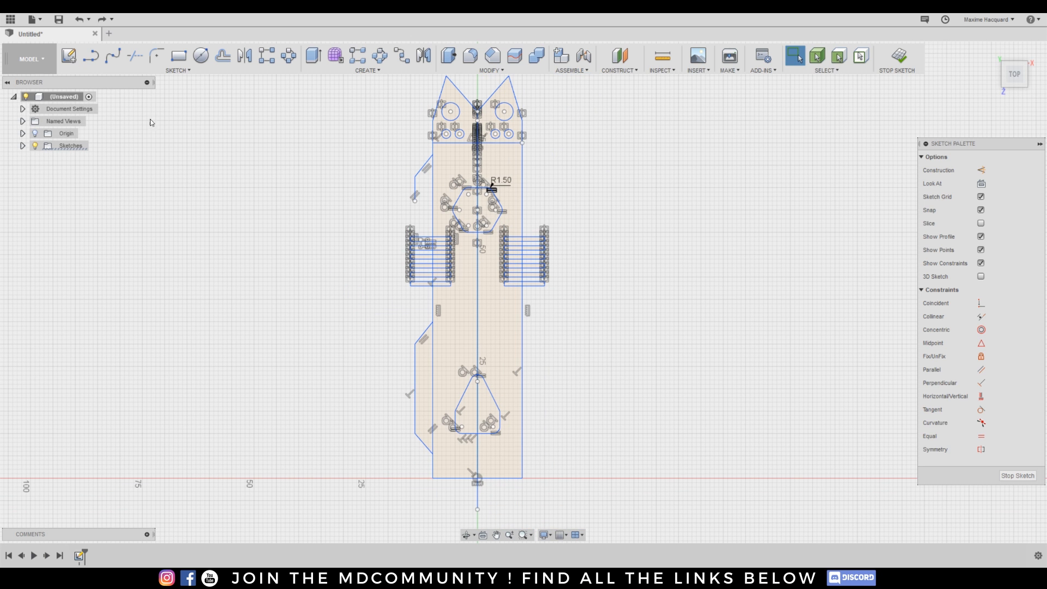
click(135, 55)
click(414, 189)
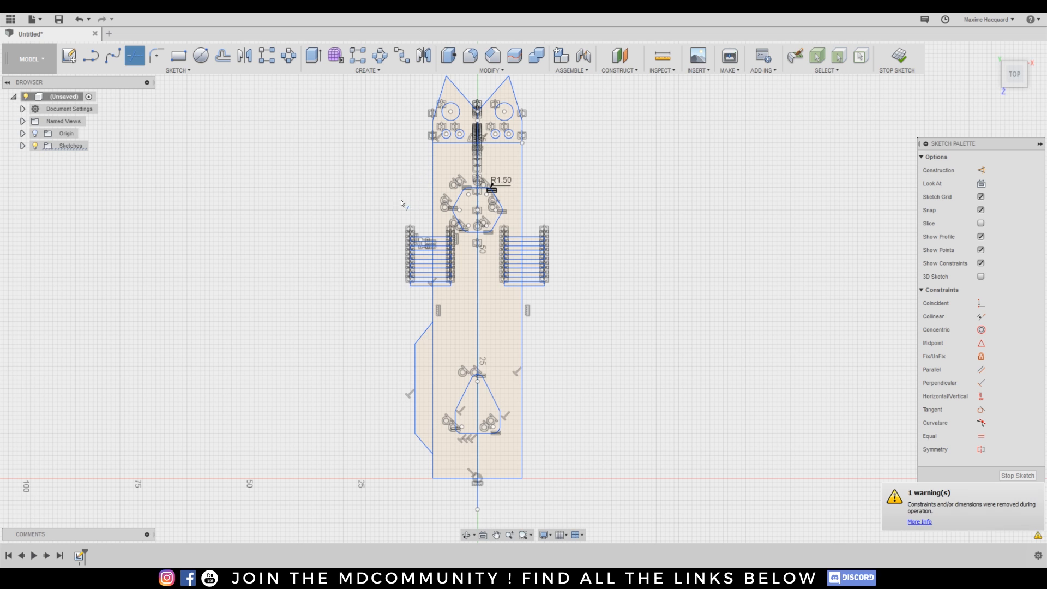
Draw a narrow trapezoidal tab on the left edge above the slots, with slopes about 3.7 mm at the top and 3.2 mm at the bottom.
scroll(436, 183, up, 3)
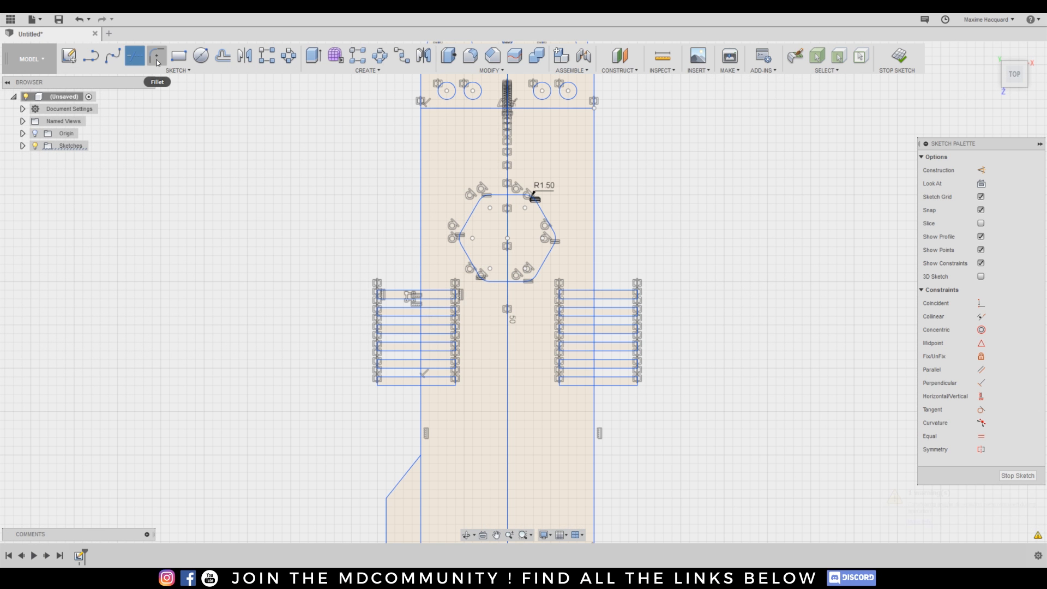
click(91, 55)
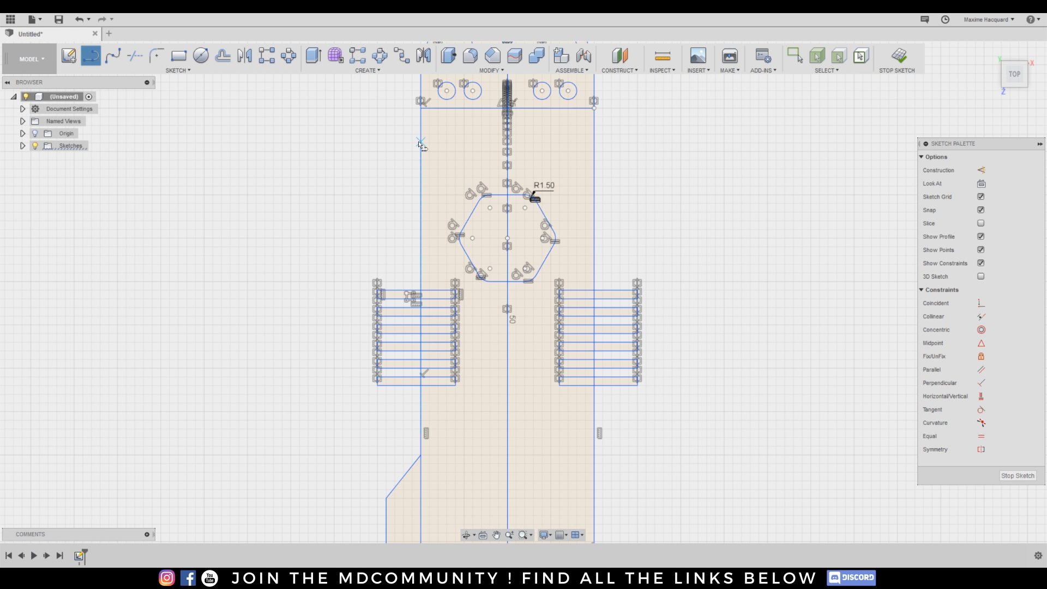
click(420, 151)
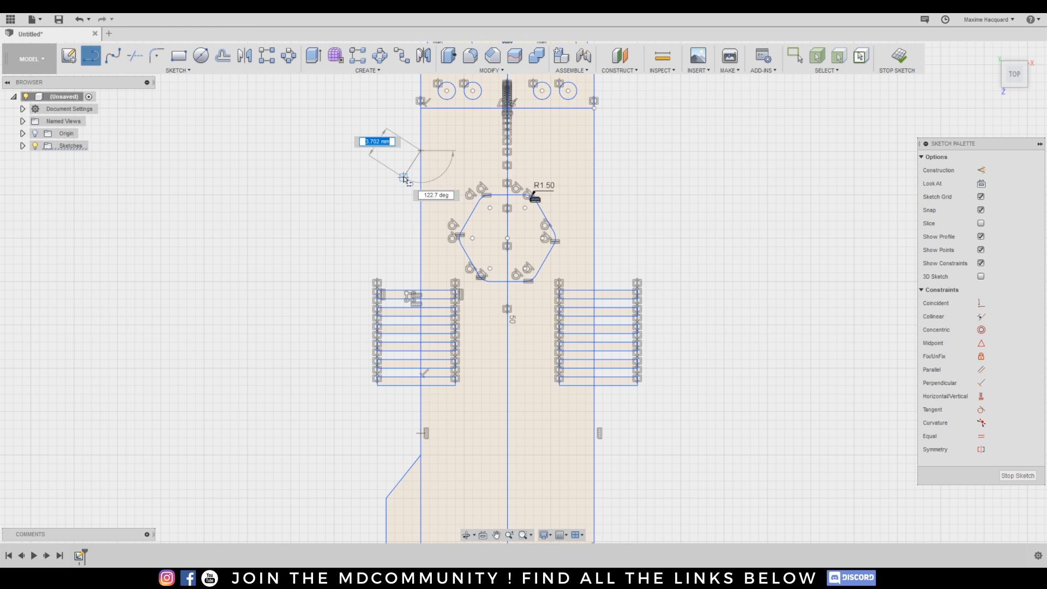
click(403, 177)
click(404, 247)
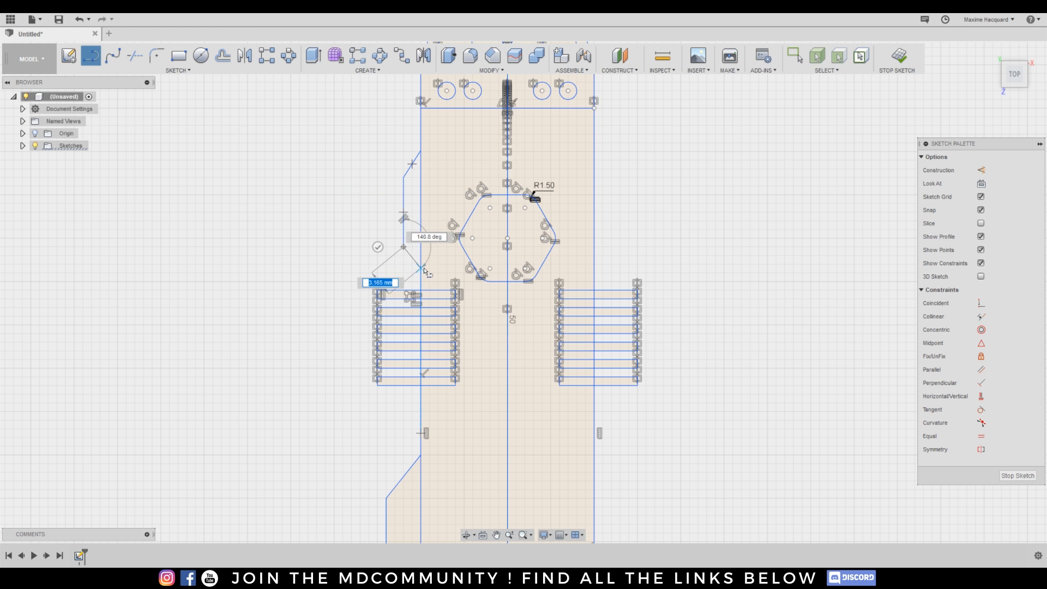
click(421, 267)
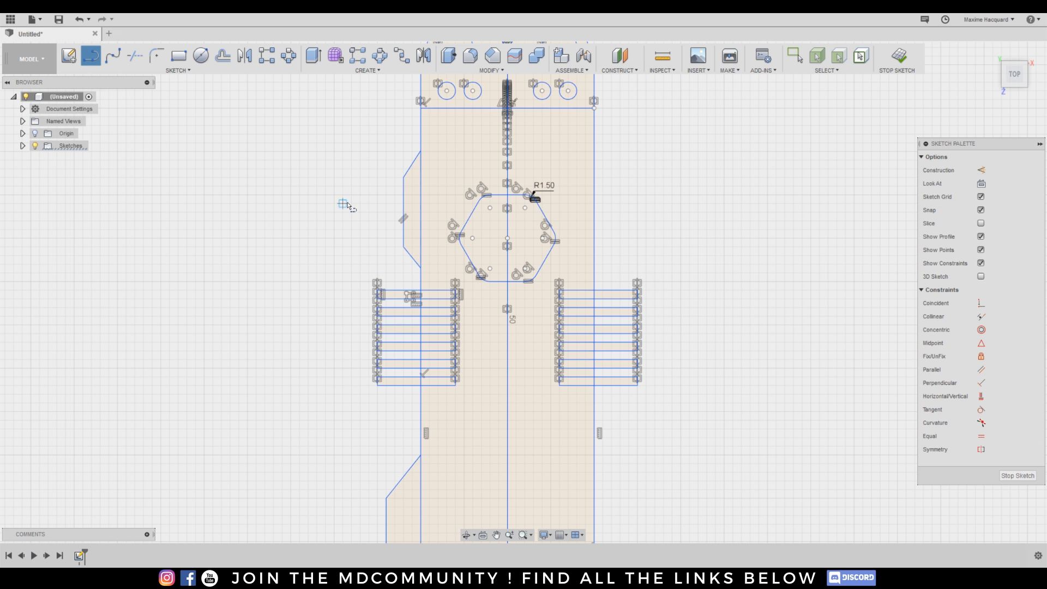
Mirror the upper and lower tab outlines from the plate's left edge across the vertical centre line.
scroll(344, 204, down, 3)
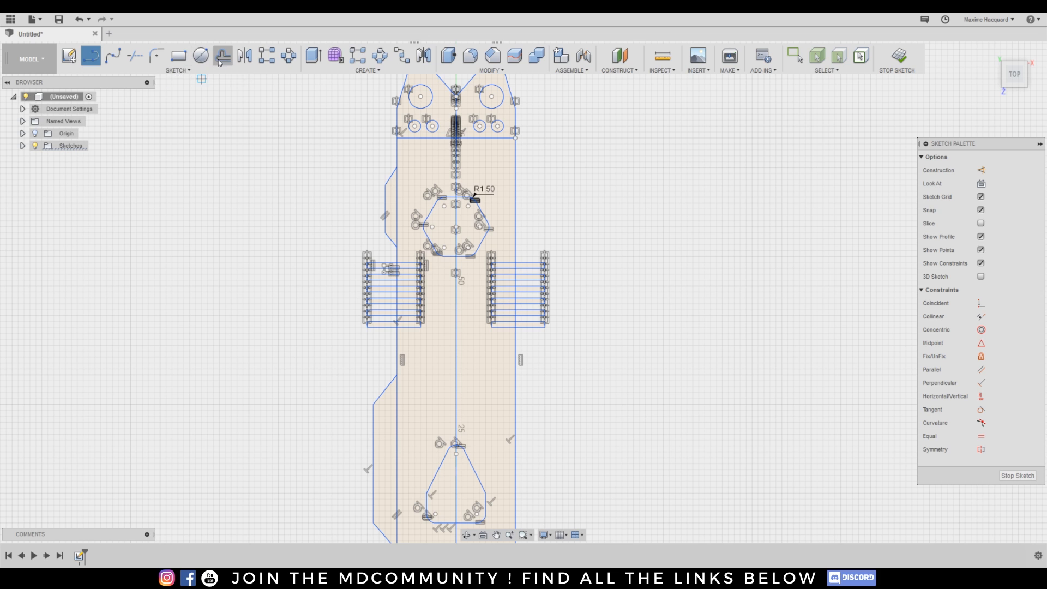
click(245, 55)
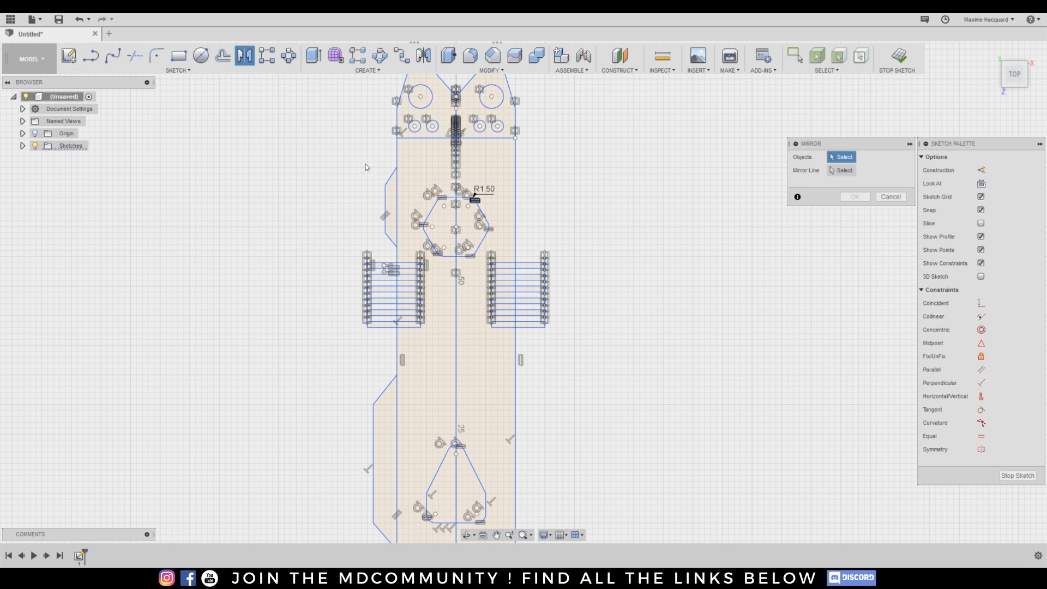
click(385, 199)
click(392, 239)
click(391, 174)
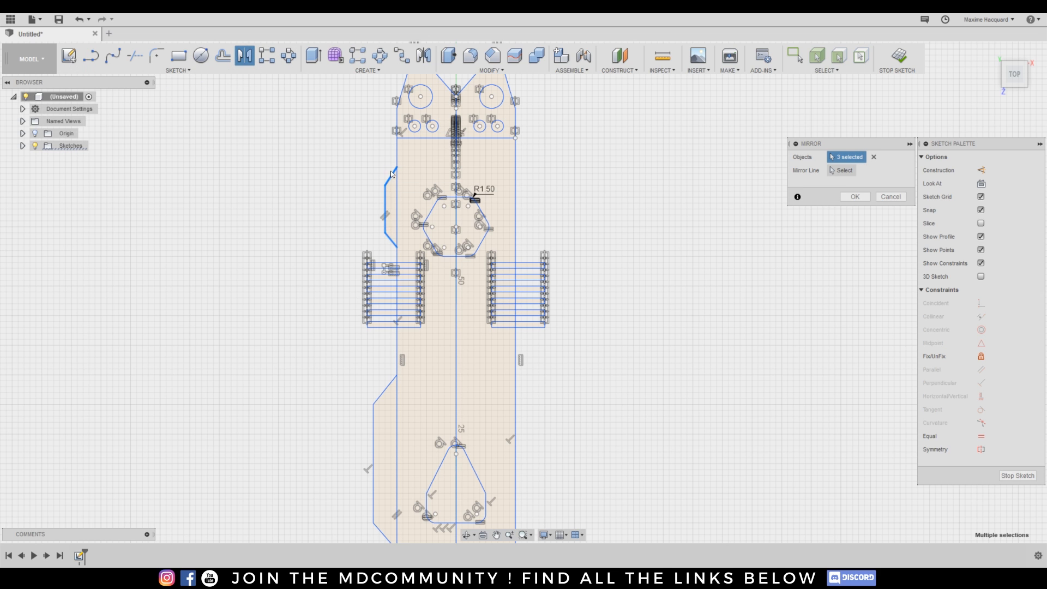
middle_drag(388, 365, 384, 262)
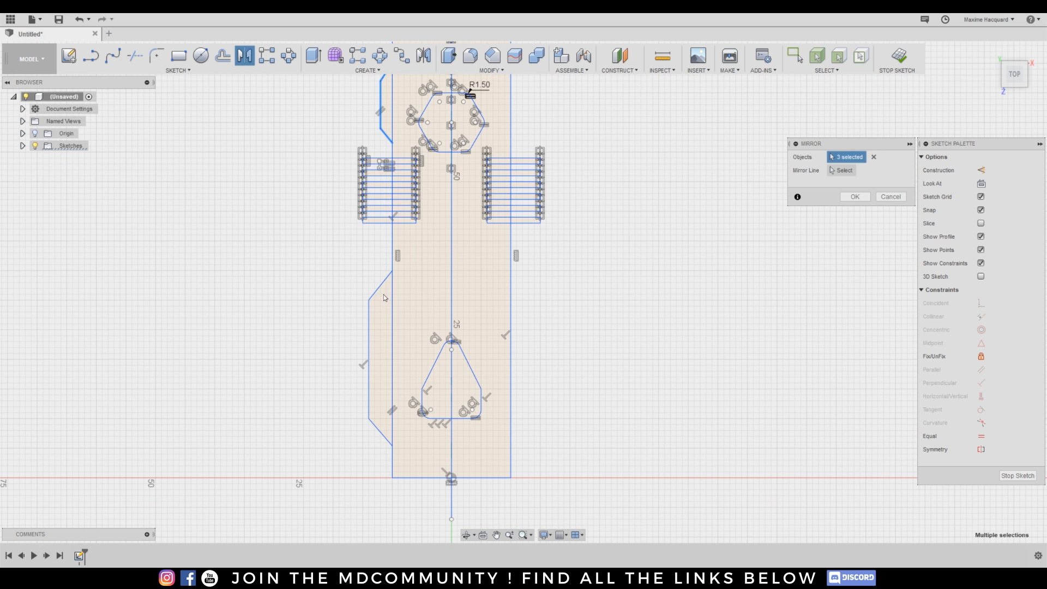
click(381, 284)
click(370, 339)
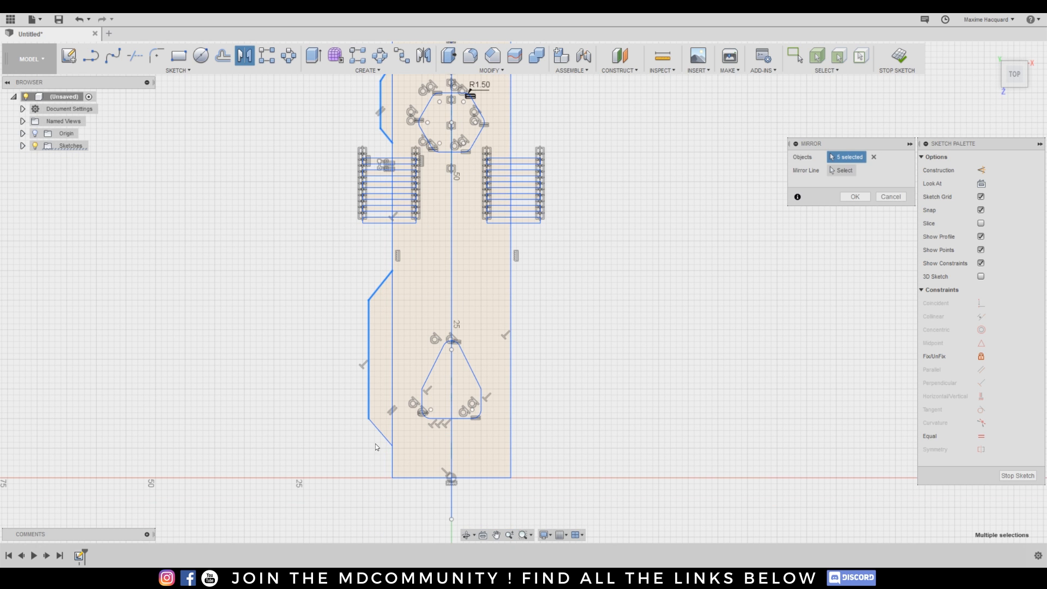
middle_drag(810, 204, 787, 298)
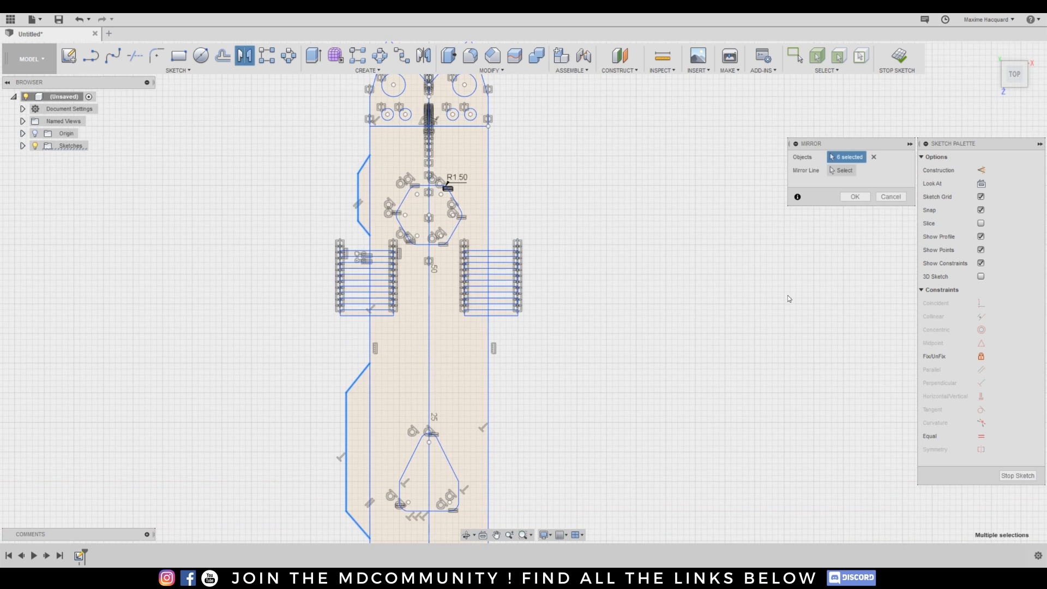
click(848, 170)
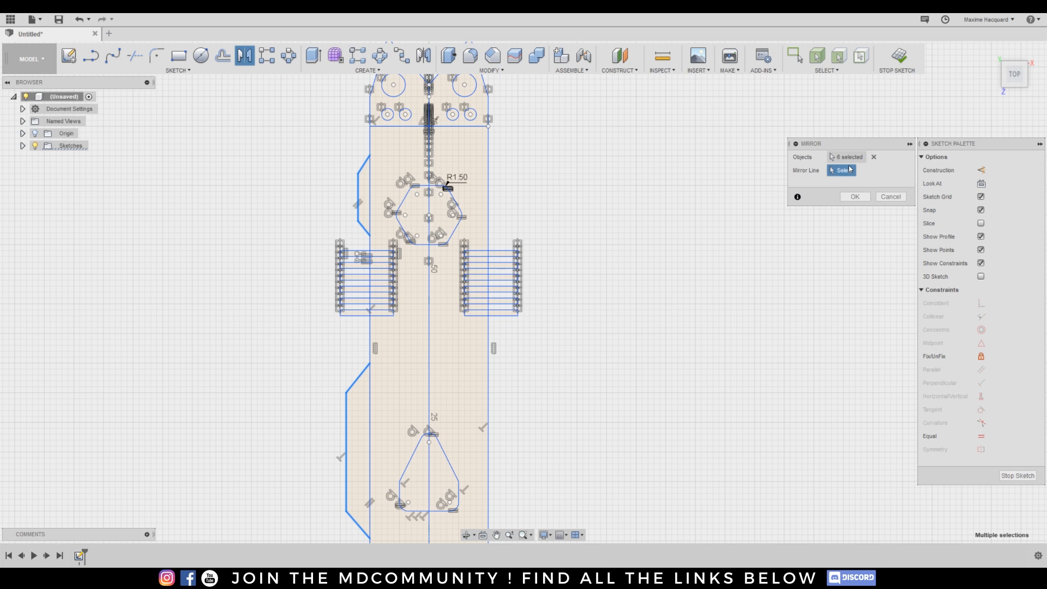
click(429, 319)
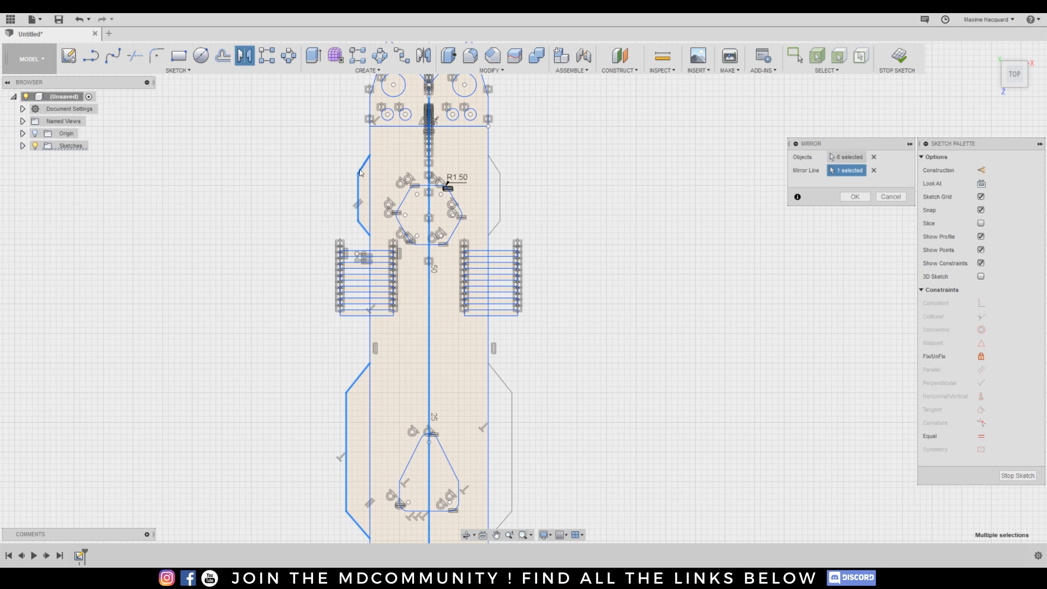
click(855, 196)
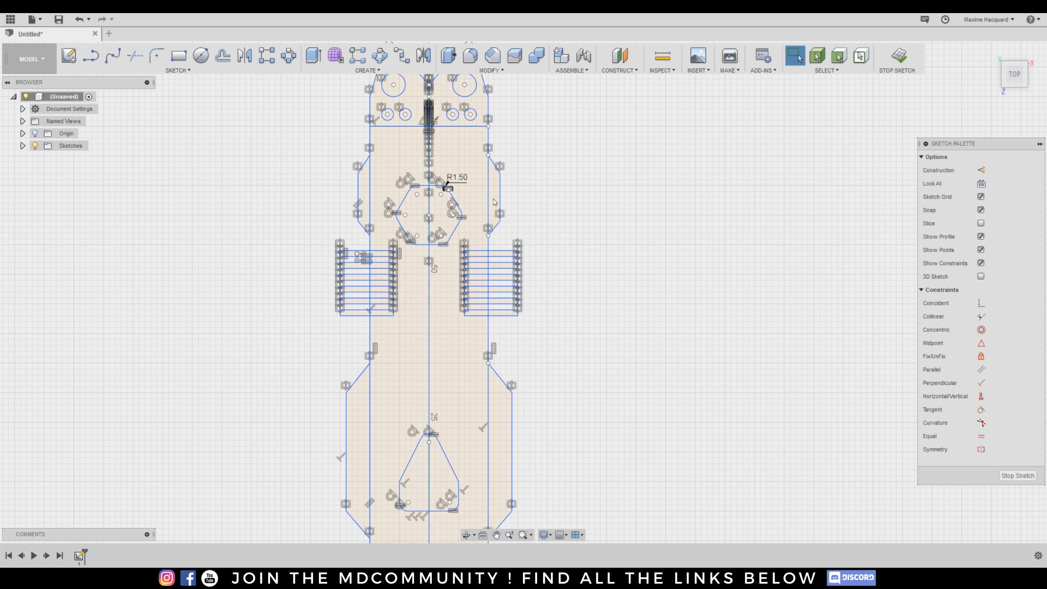
Trim away the plate's straight edge segments enclosed by the upper and lower tabs on both sides.
click(135, 55)
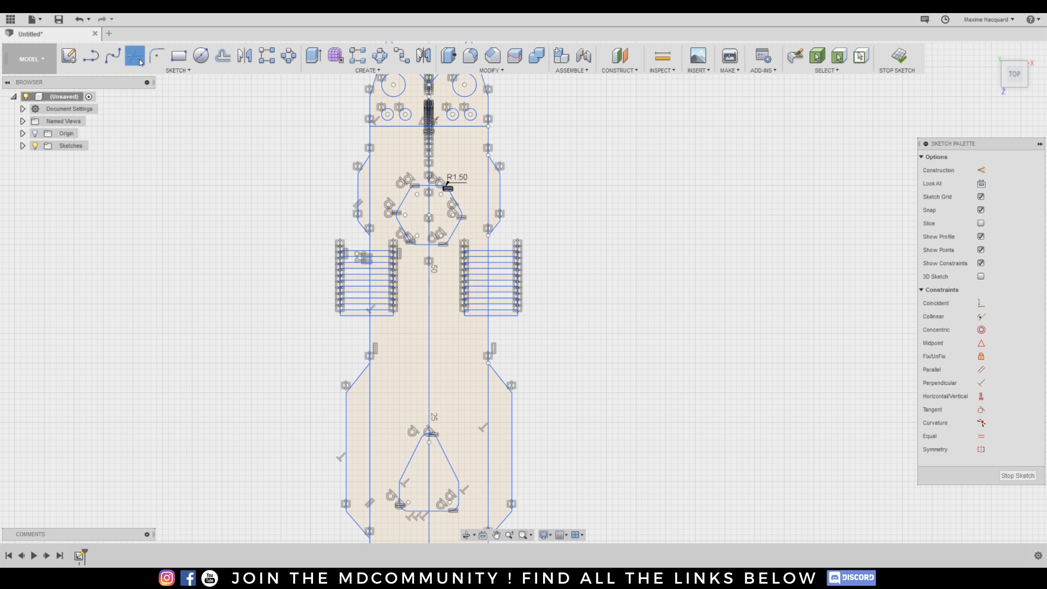
click(370, 191)
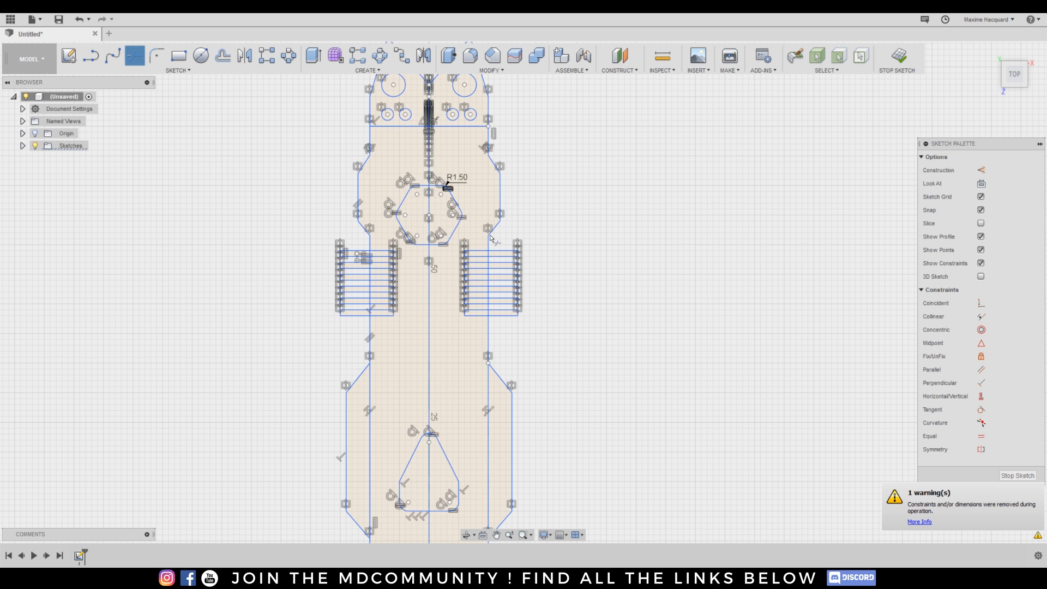
middle_drag(491, 410, 520, 310)
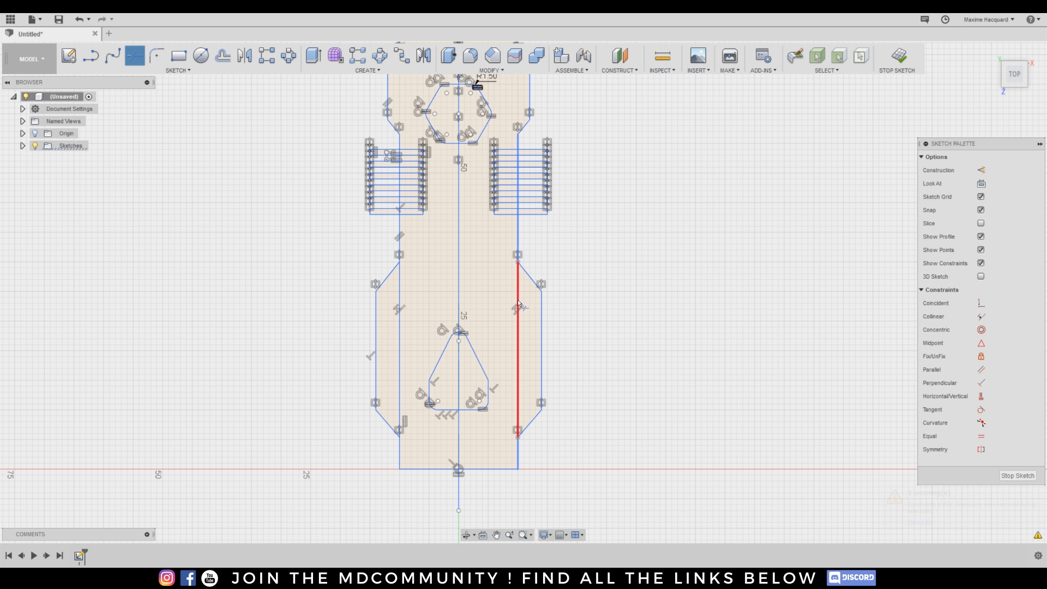
click(520, 309)
click(400, 313)
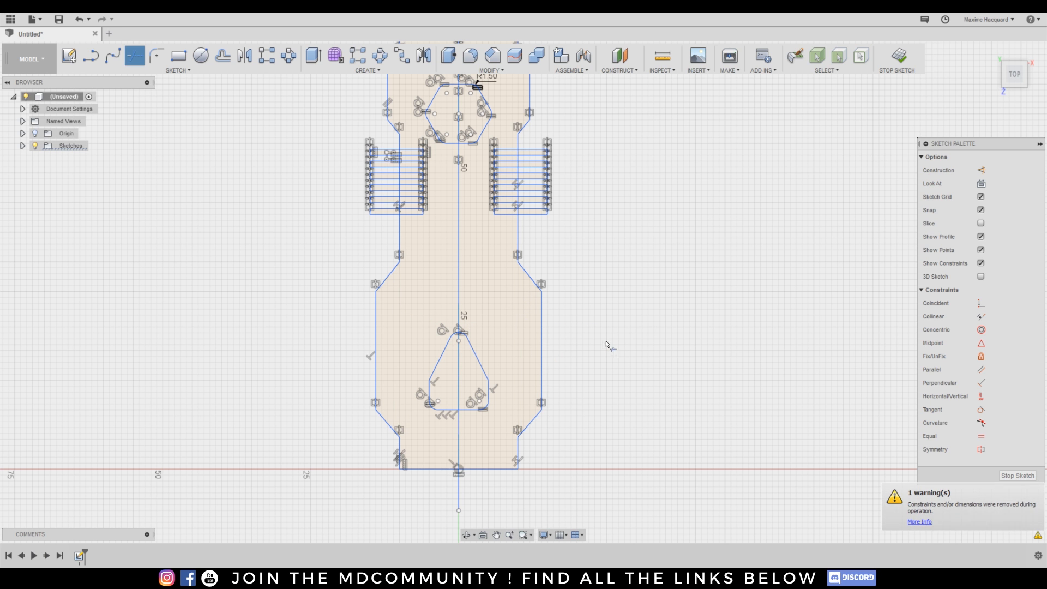
Start an Extrude with both halves of the plate body and both pointed end areas as profiles, leaving out the cut-outs, slots and circles.
scroll(596, 346, down, 3)
middle_drag(646, 281, 629, 313)
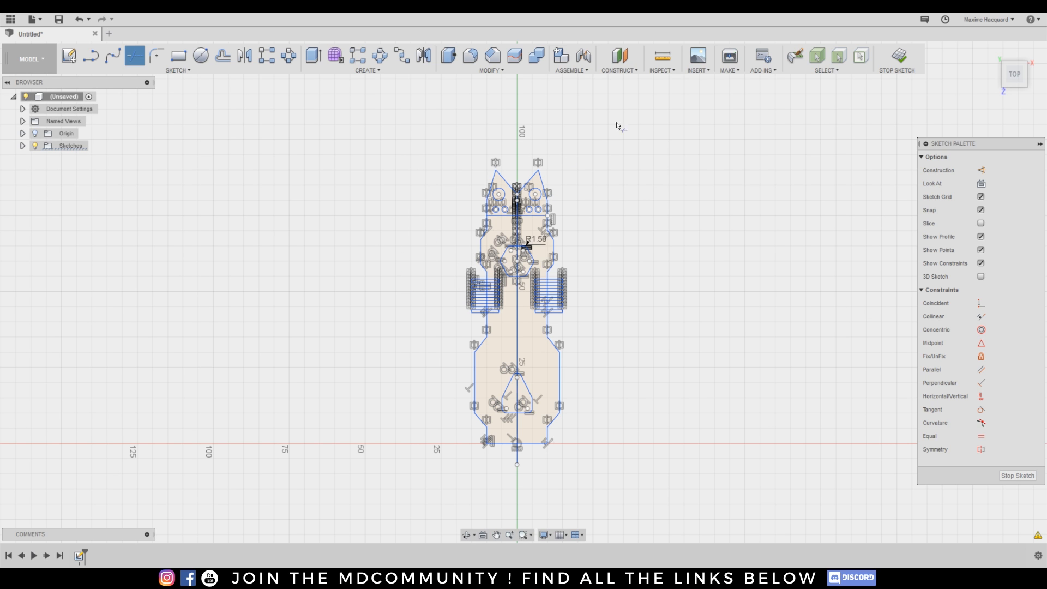
click(313, 55)
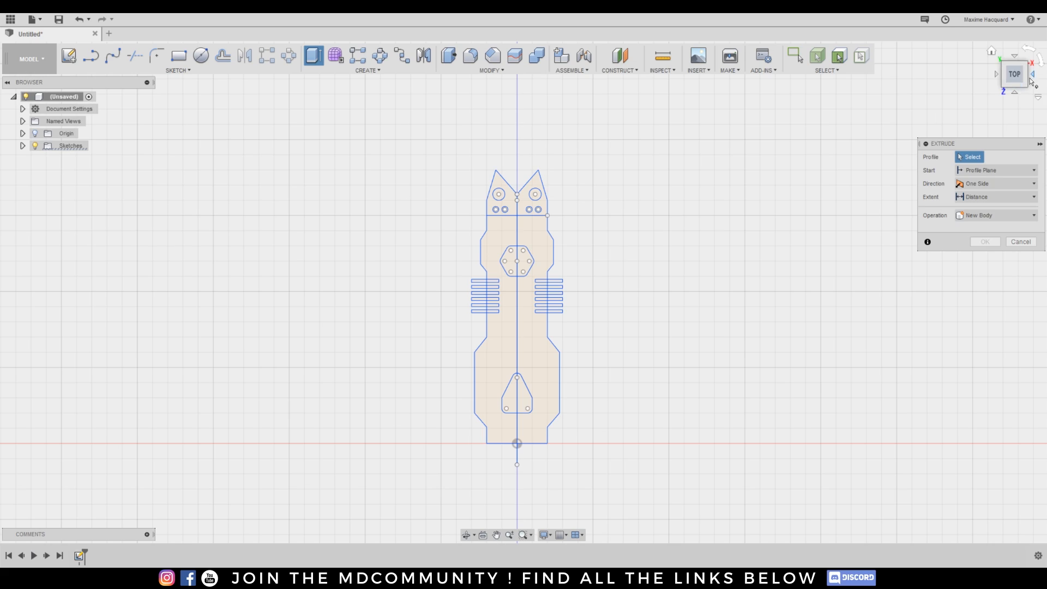
drag(1014, 77, 994, 53)
scroll(518, 342, up, 4)
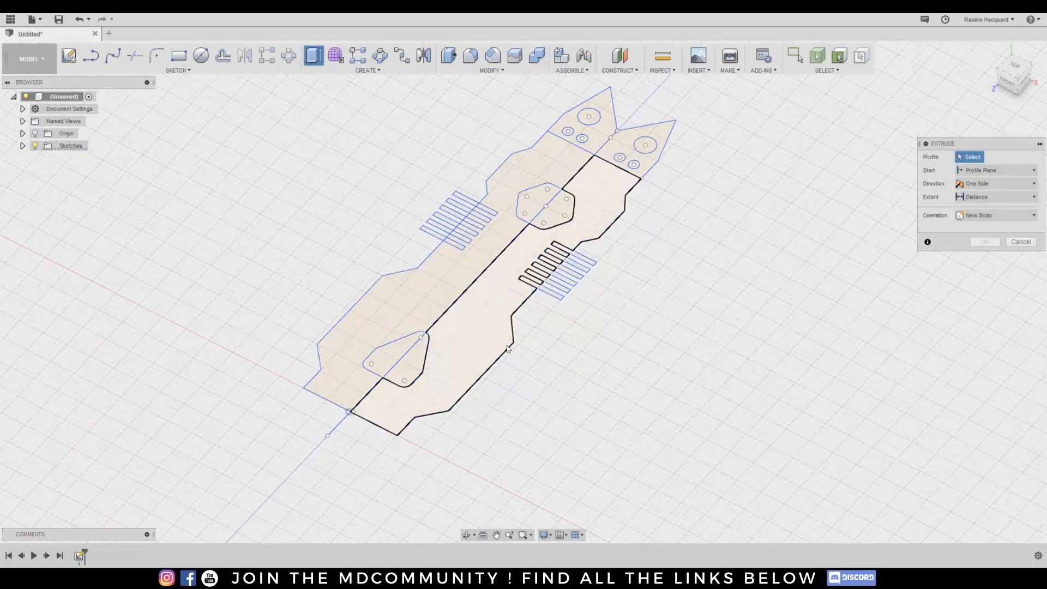
click(506, 311)
click(440, 276)
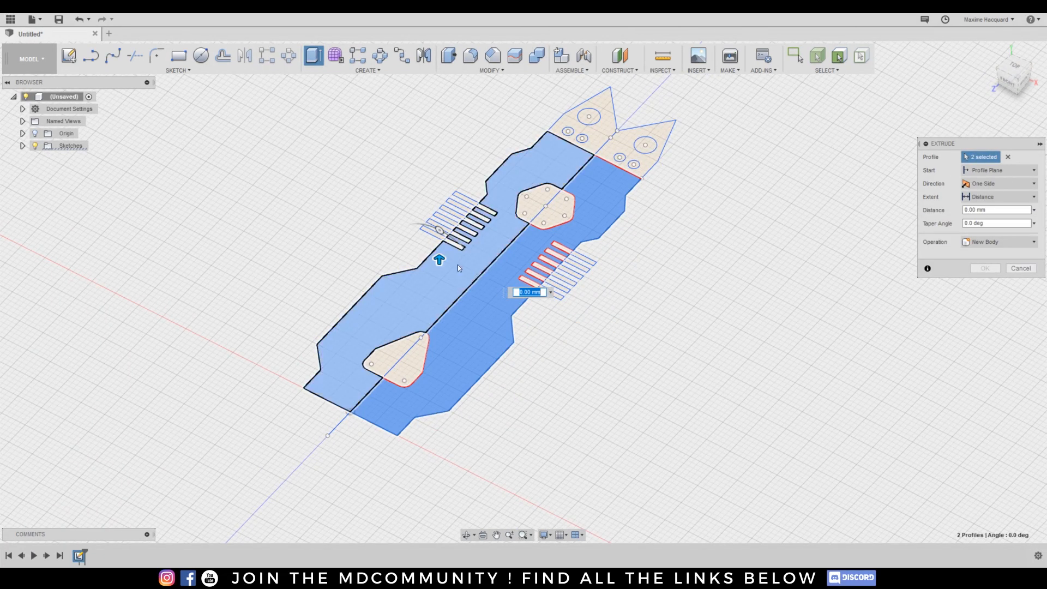
click(600, 131)
click(635, 157)
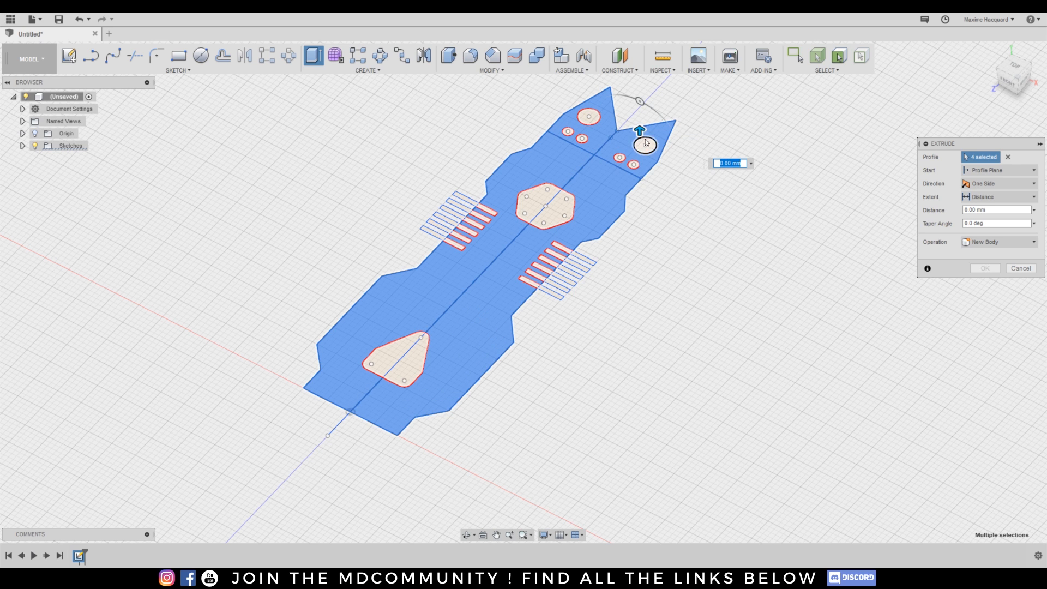
Extrude the selected plate profiles as a new body, trying a 2 mm distance and settling on 1 mm.
text(1)
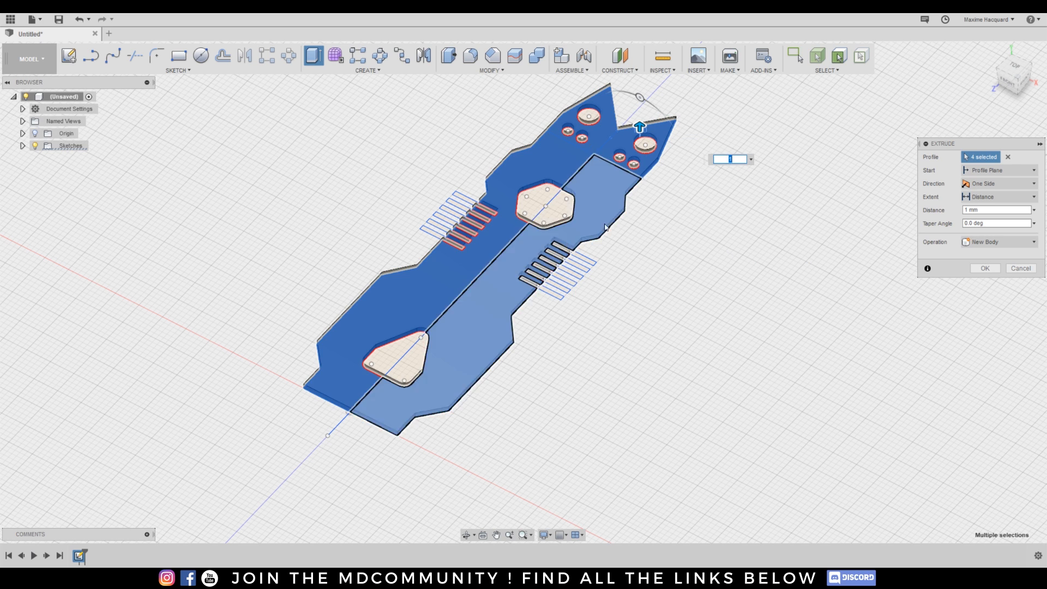
click(573, 241)
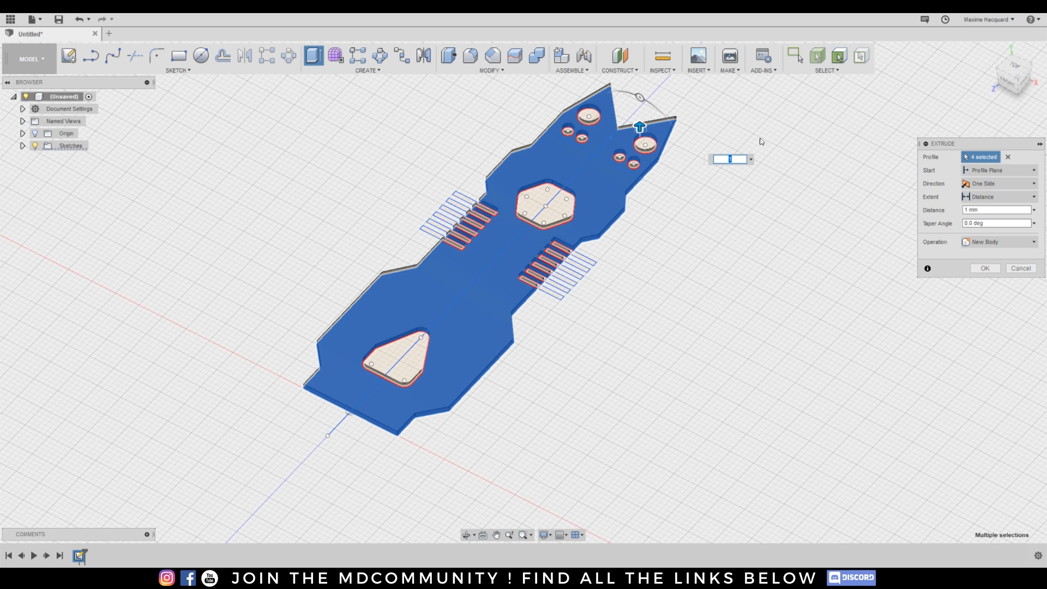
text(2)
key(Return)
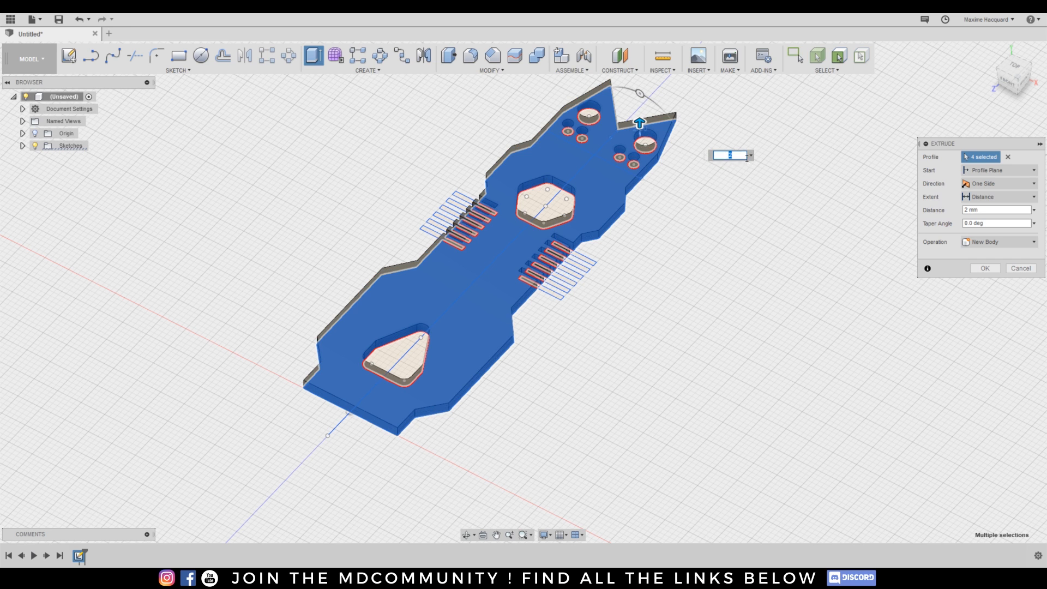
text(1)
key(Return)
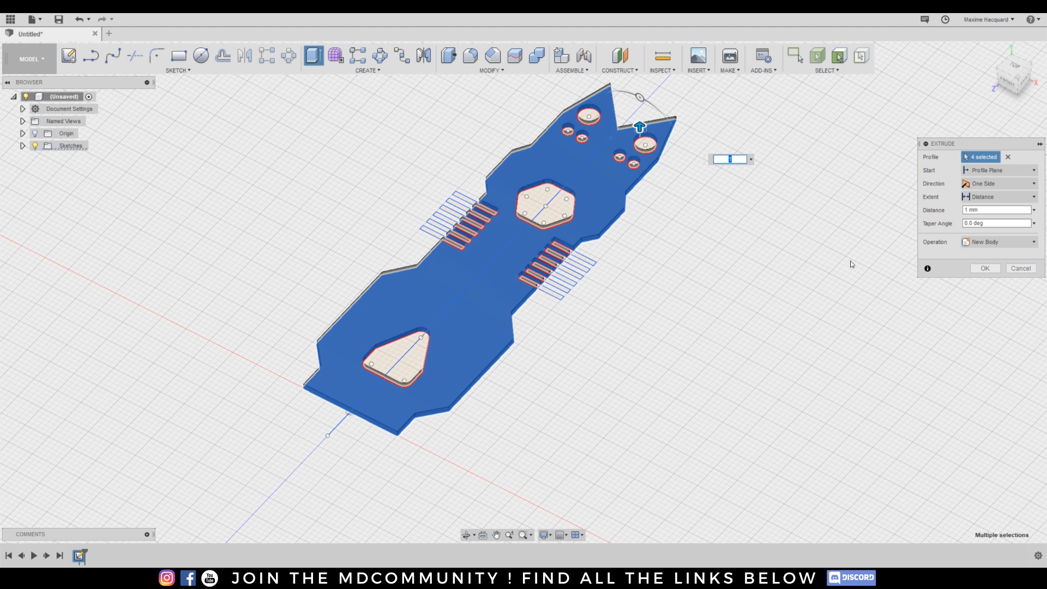
click(989, 242)
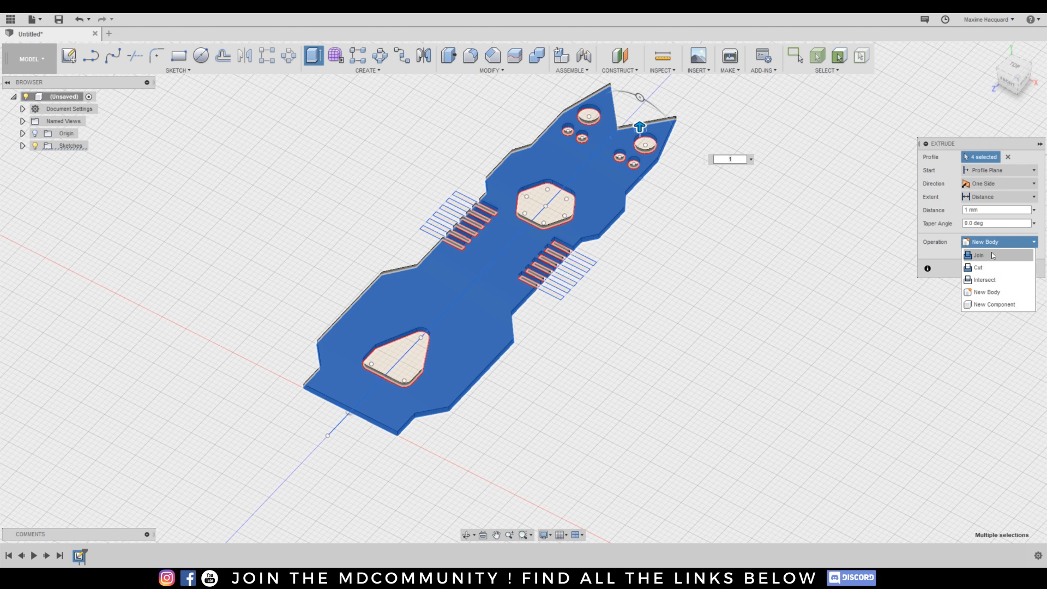
click(981, 292)
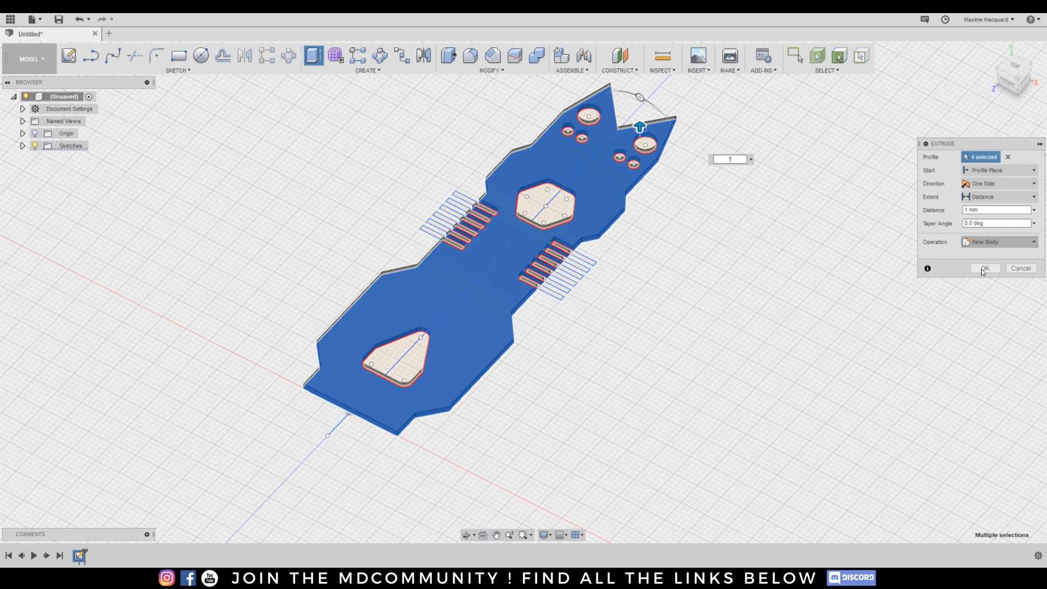
click(984, 268)
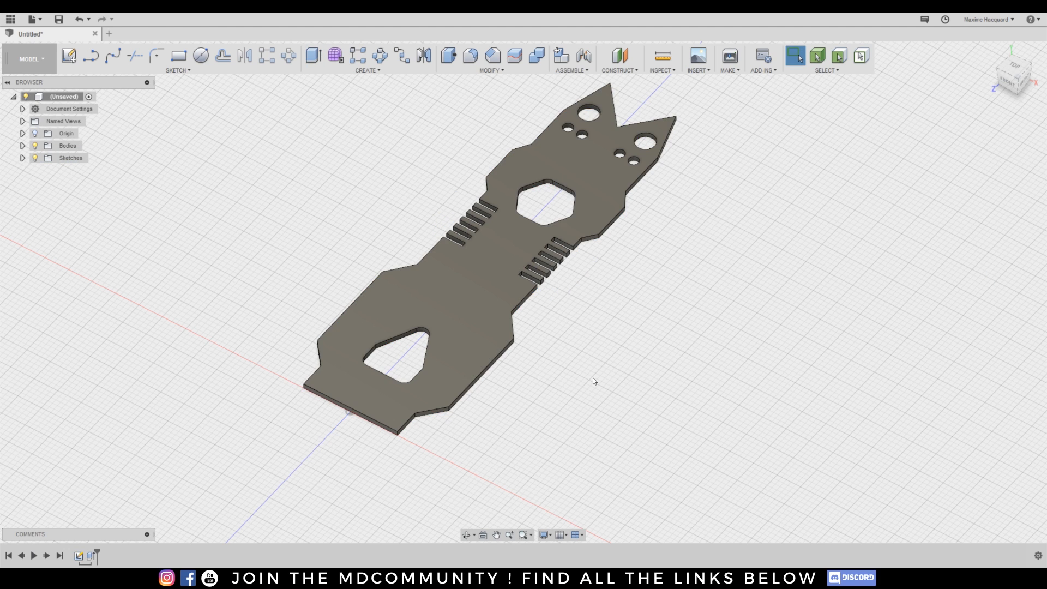
Fillet the upper edges of the hexagonal and triangular cut-outs with a 0.25 mm radius.
middle_drag(574, 359, 584, 379)
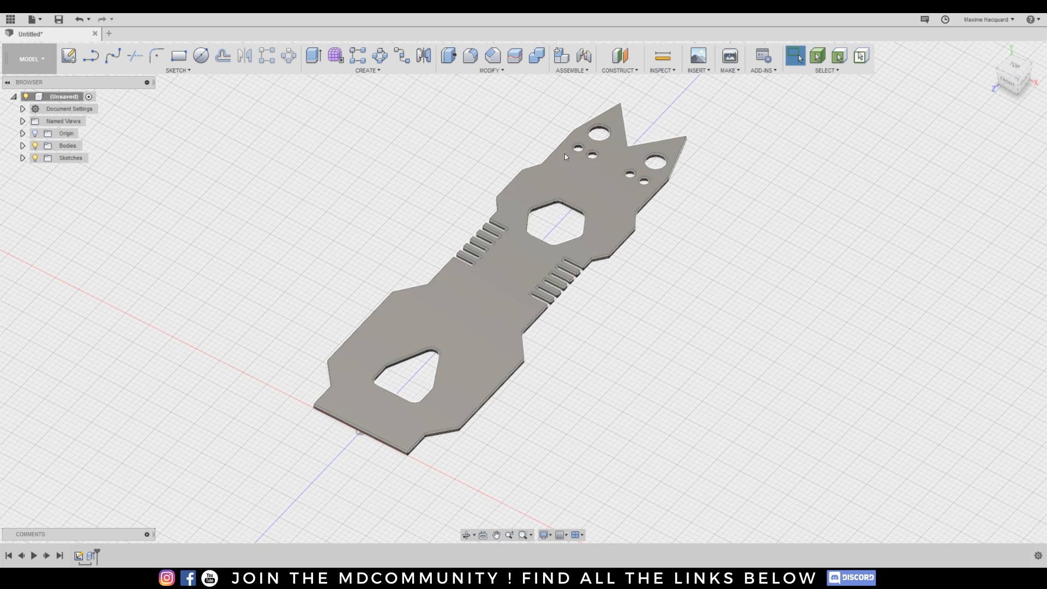
click(471, 56)
click(562, 214)
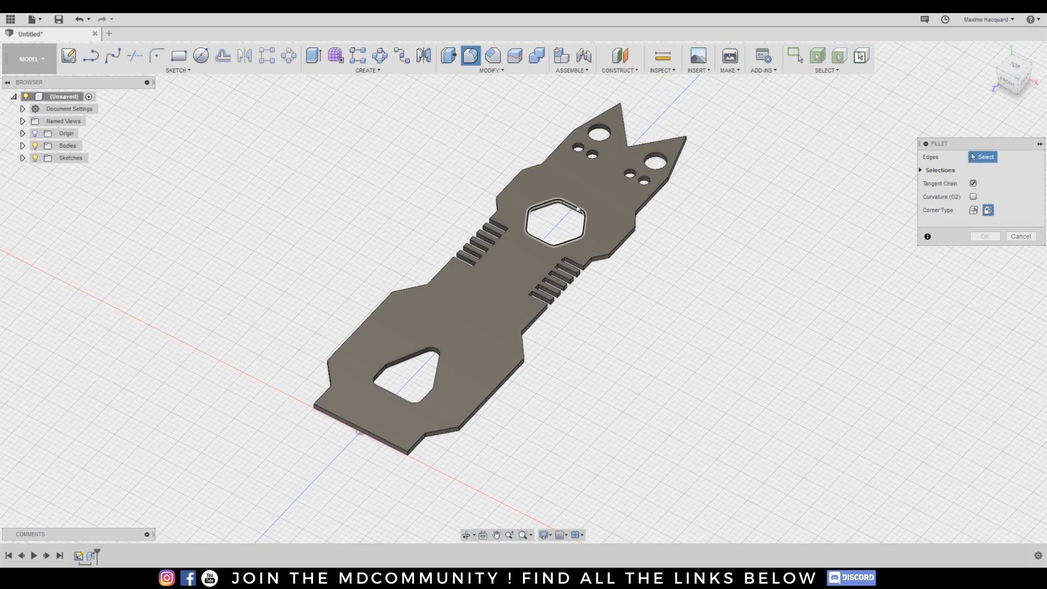
click(440, 355)
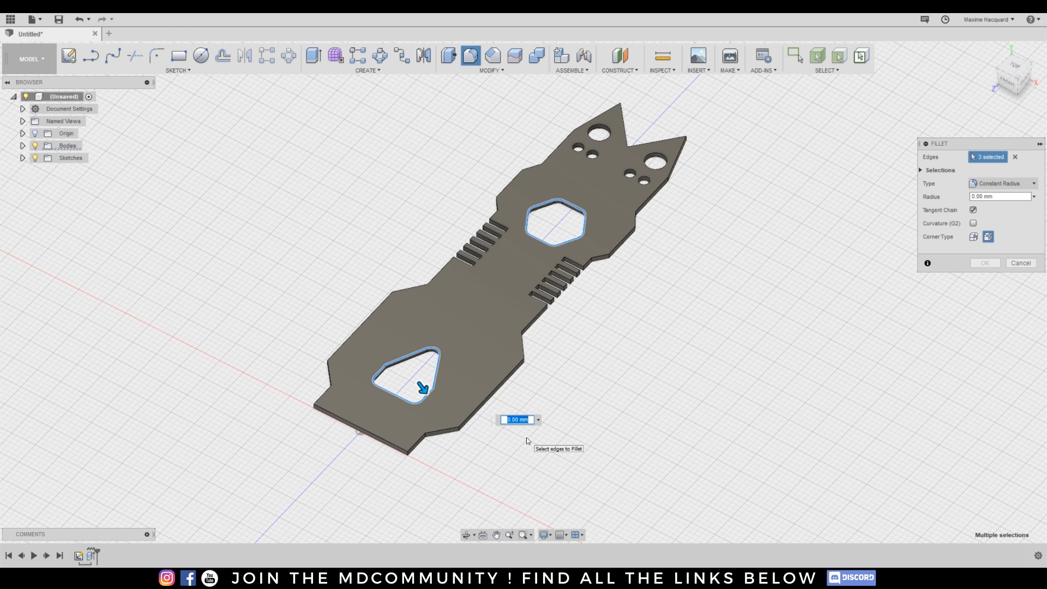
text(0.25)
key(Return)
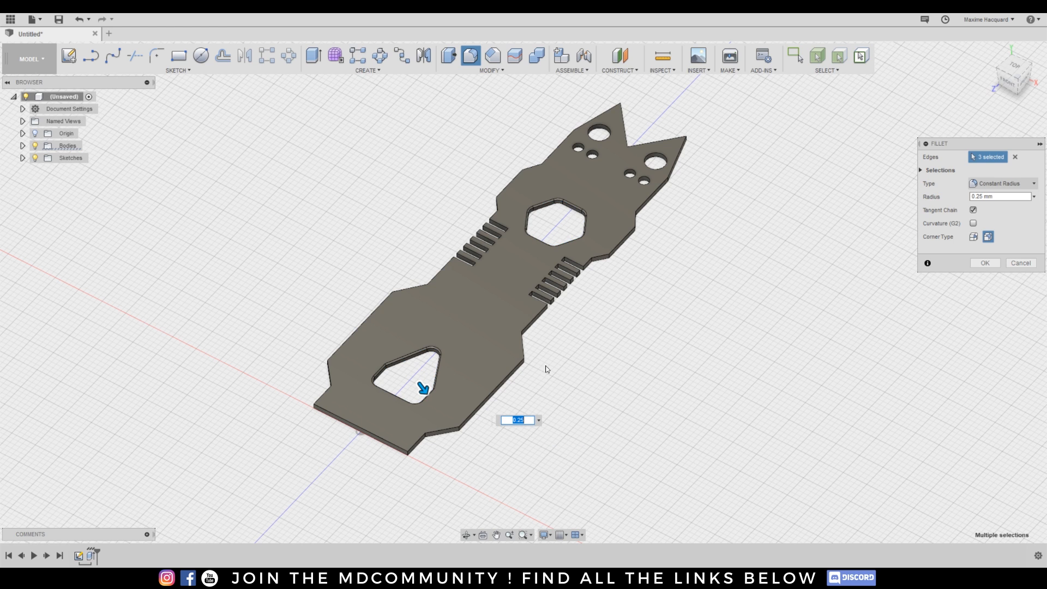
click(976, 266)
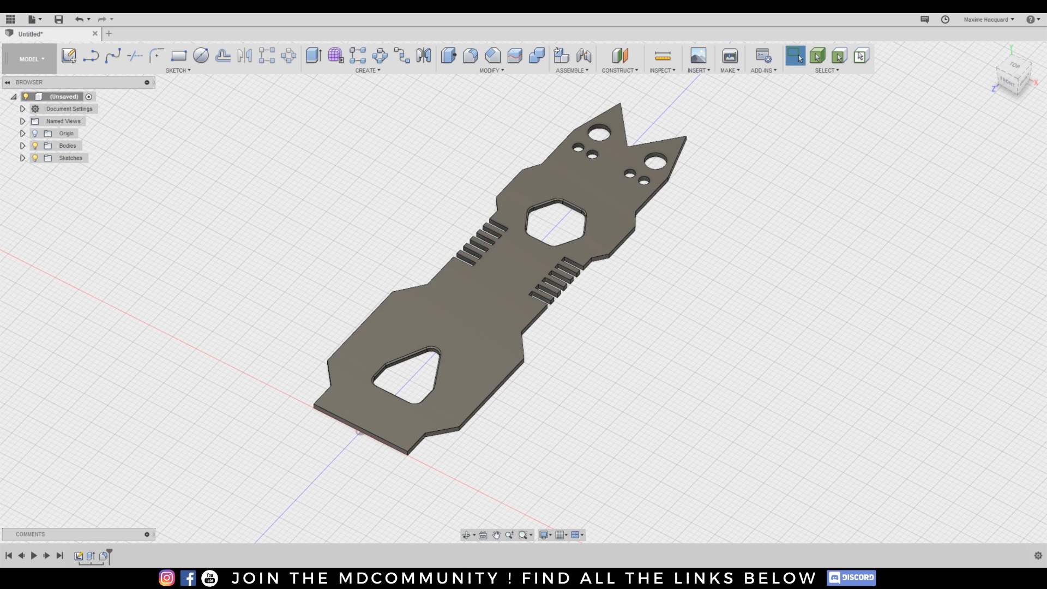
Fillet the upper edges of the two large and four small round holes, trying a 0.5 mm radius and settling on 0.15 mm.
click(470, 55)
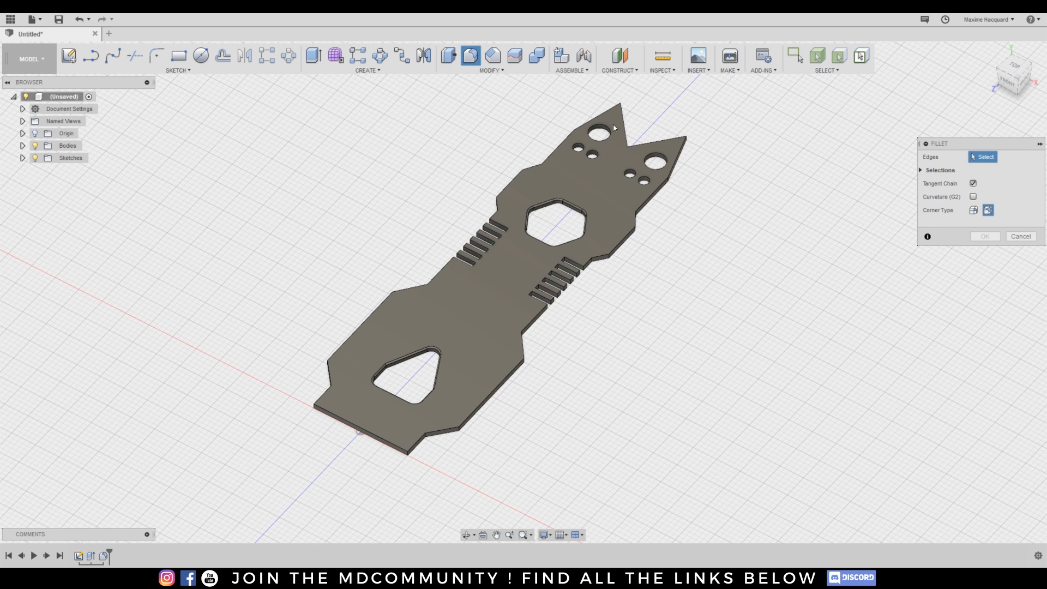
click(638, 143)
click(639, 144)
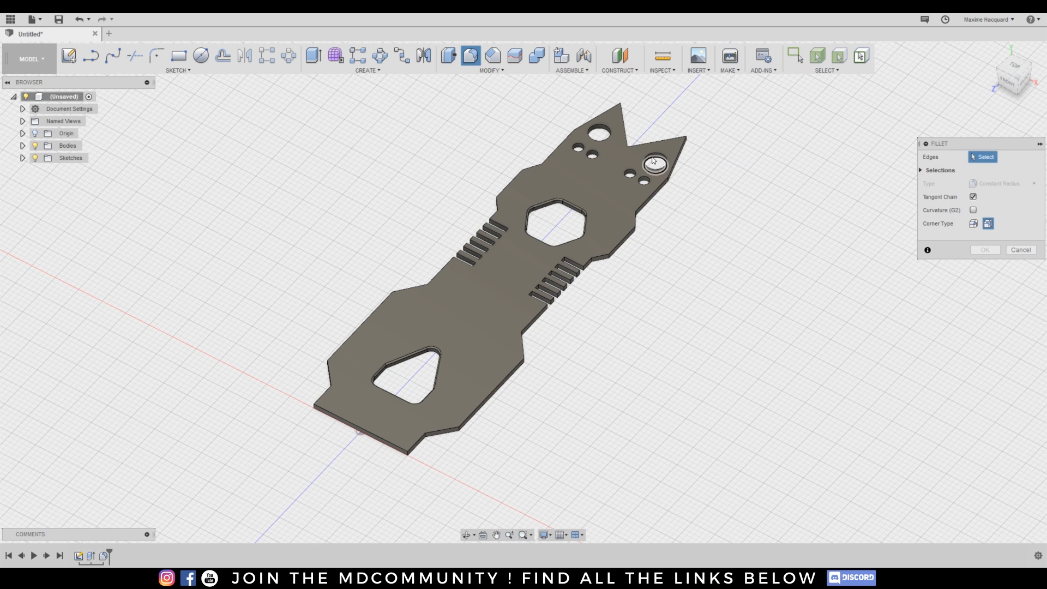
click(649, 160)
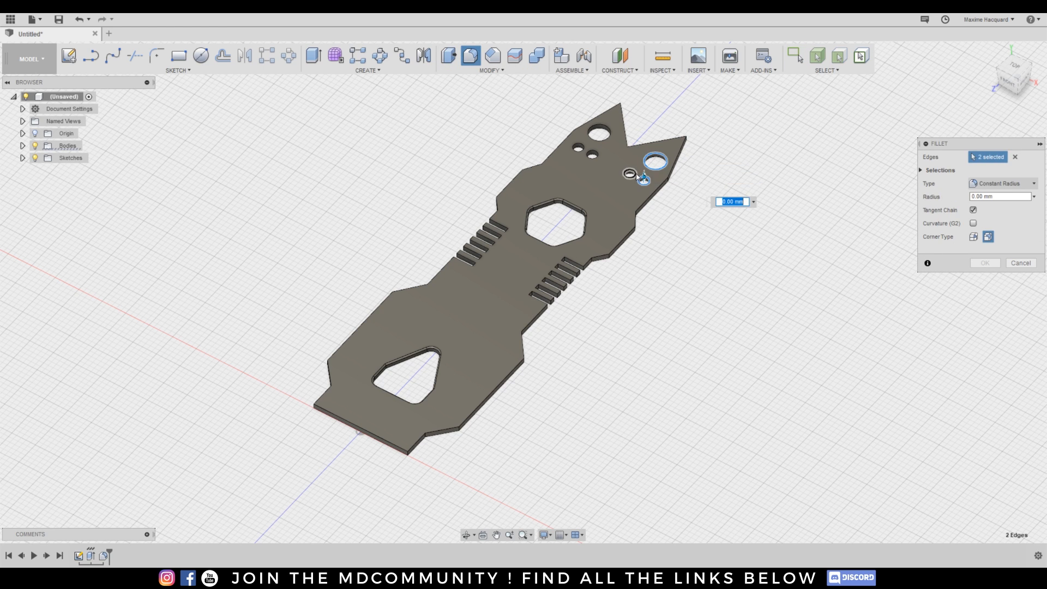
click(629, 173)
click(592, 154)
click(577, 147)
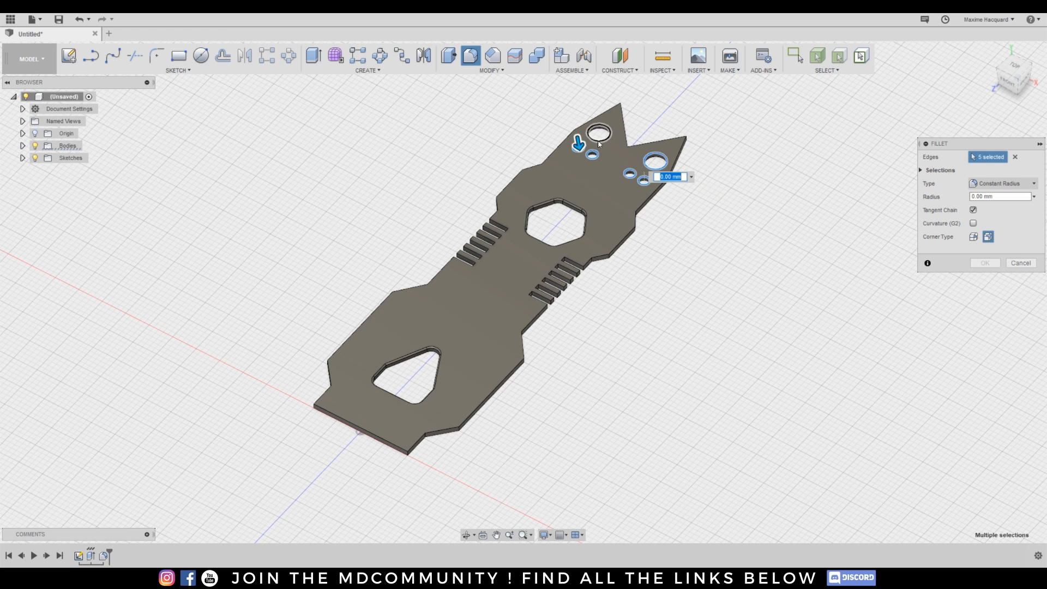
click(598, 143)
key(Return)
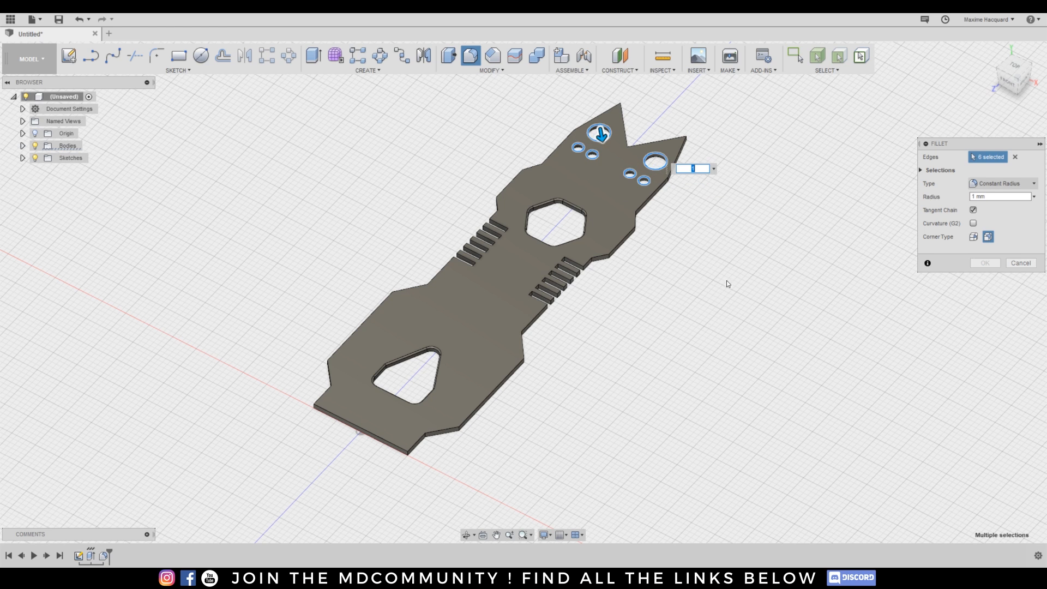
text(0.5)
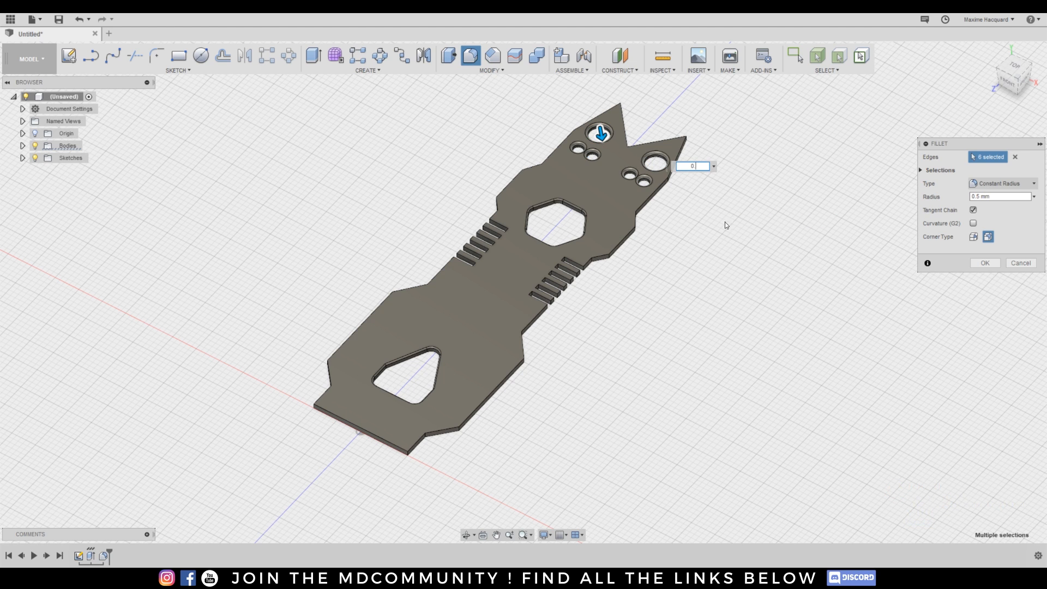
key(BackSpace)
text(15)
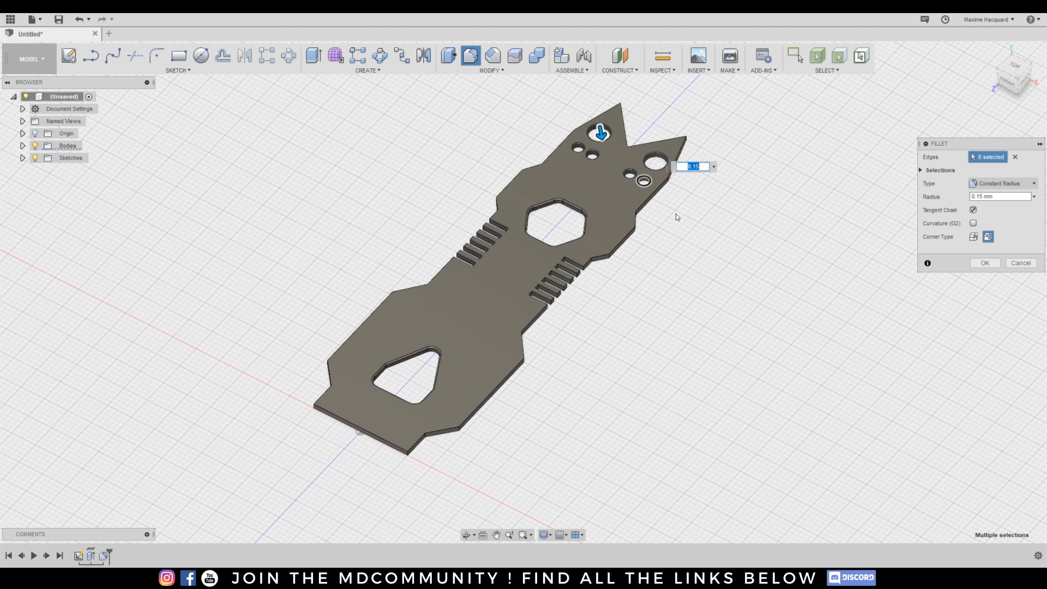
key(Return)
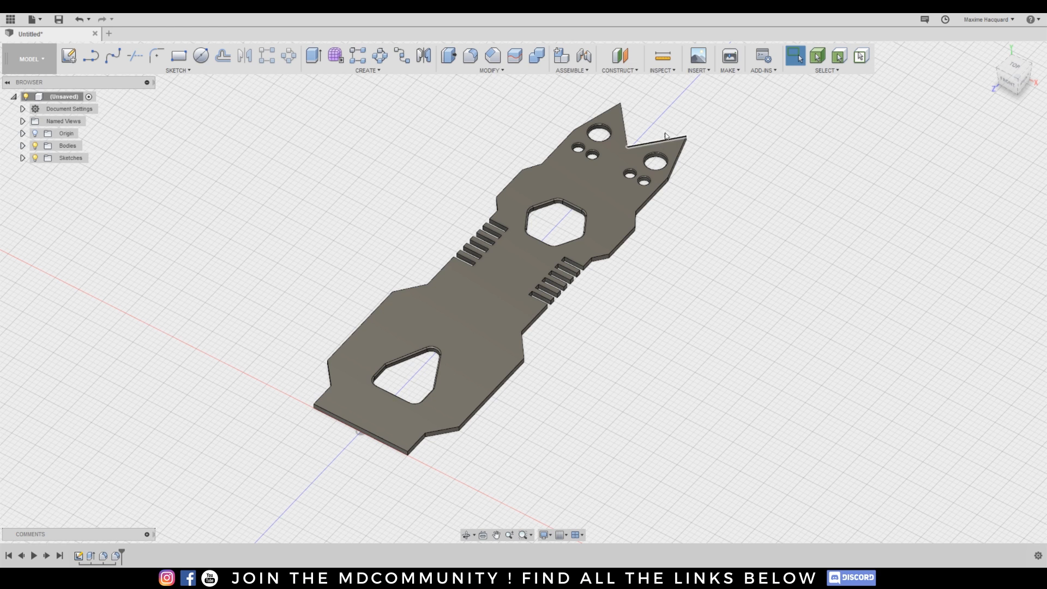
Start another Fillet with the upper outline edges of the pointed end and the near side down to the slots.
click(468, 60)
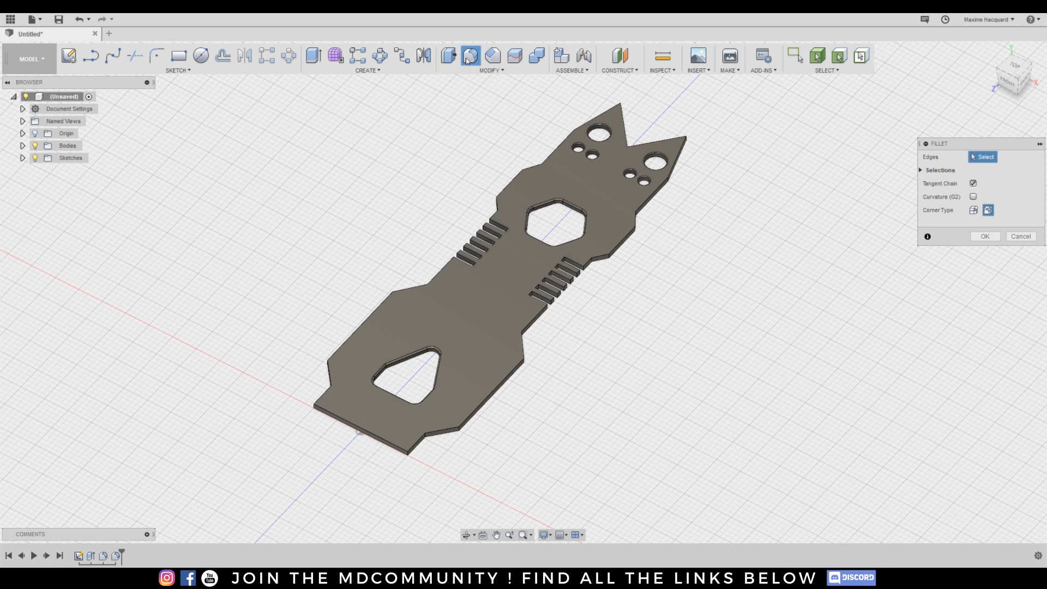
click(595, 117)
click(624, 126)
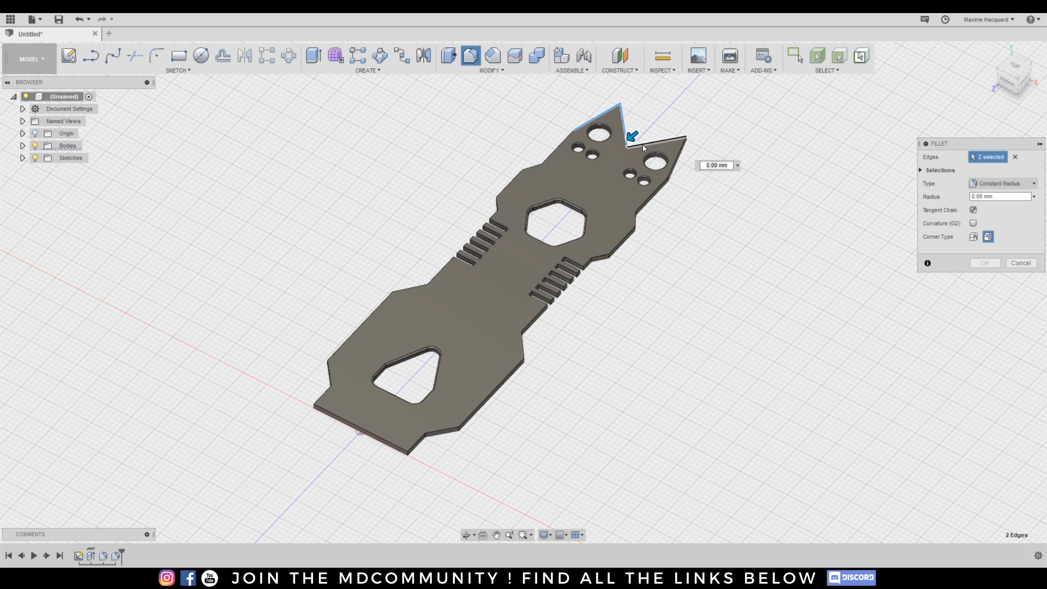
click(643, 147)
middle_drag(794, 207, 786, 222)
drag(1023, 82, 994, 74)
click(717, 244)
click(671, 261)
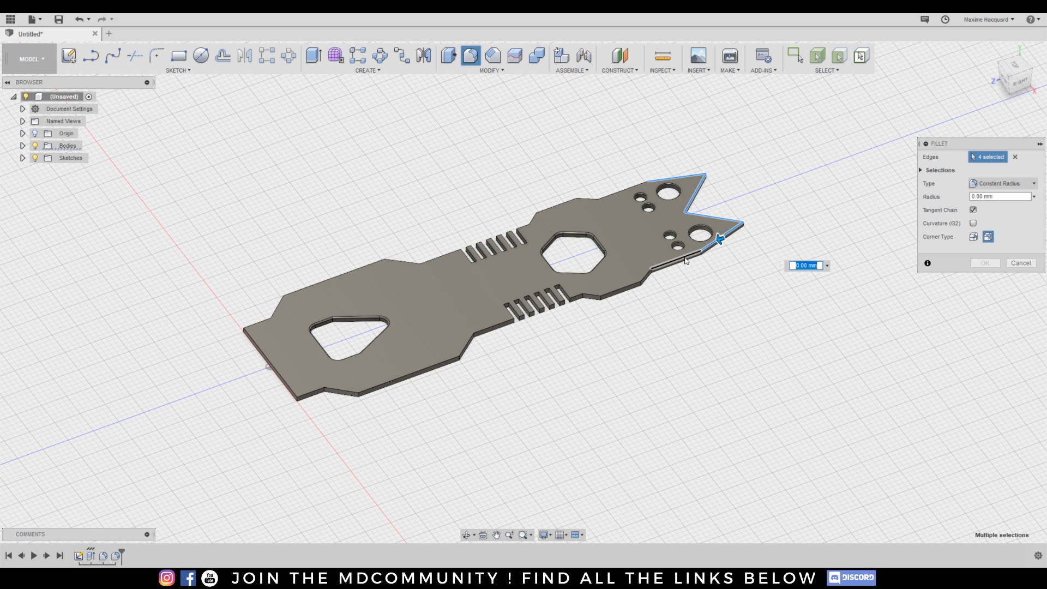
click(647, 276)
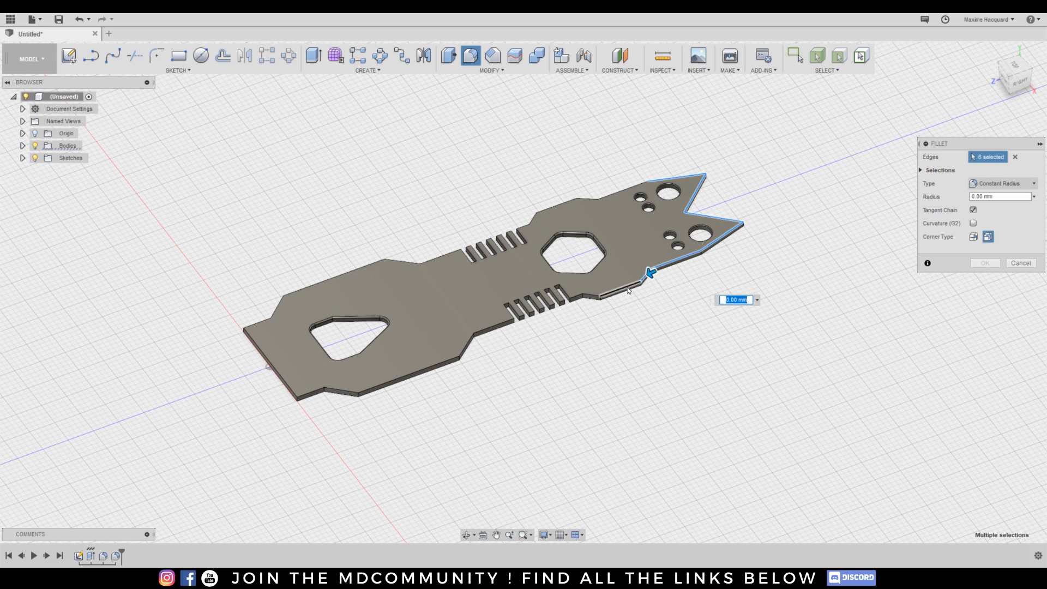
click(624, 288)
click(588, 296)
click(574, 294)
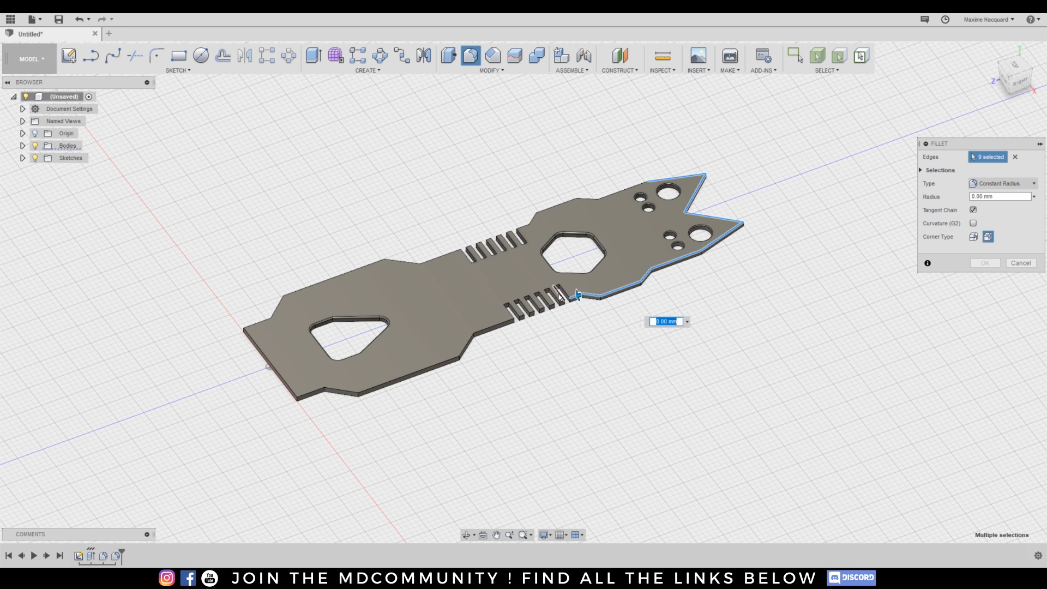
Add the long upper edges of all the near-side slots to the fillet selection.
scroll(560, 295, up, 3)
click(565, 292)
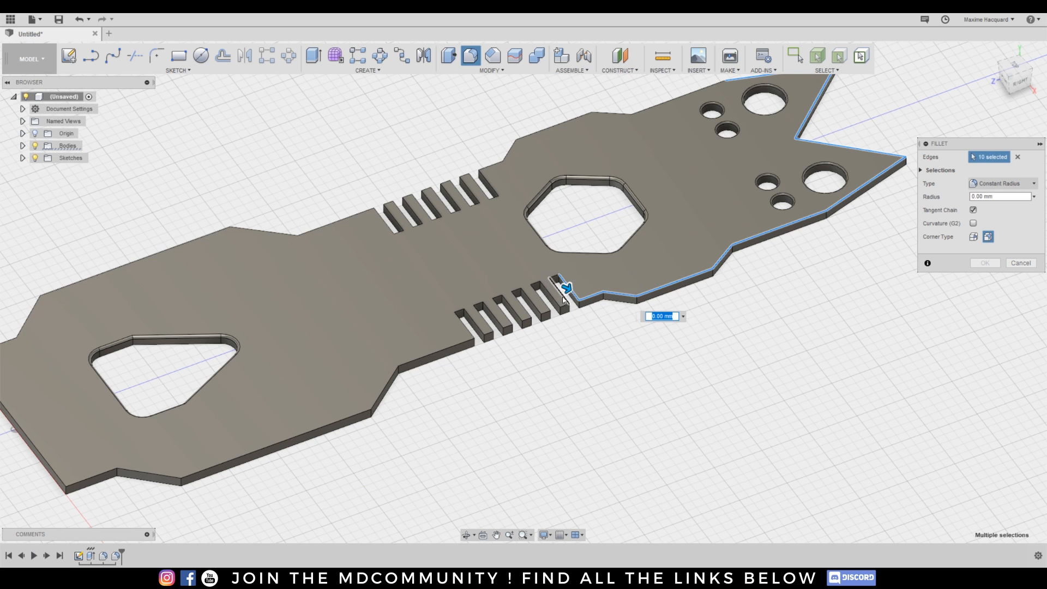
click(547, 302)
click(544, 302)
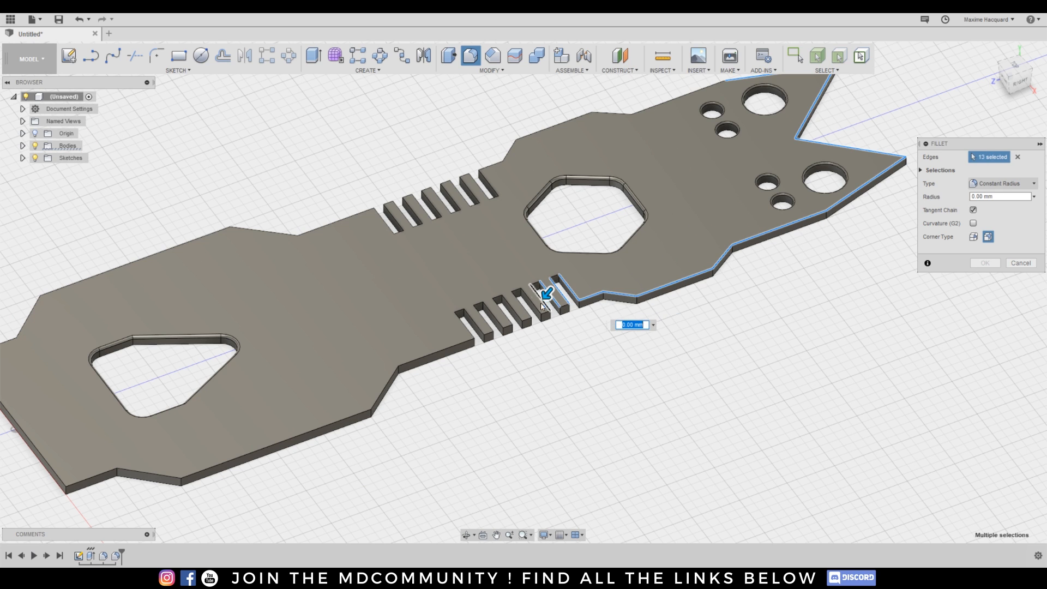
click(534, 306)
click(524, 310)
click(512, 314)
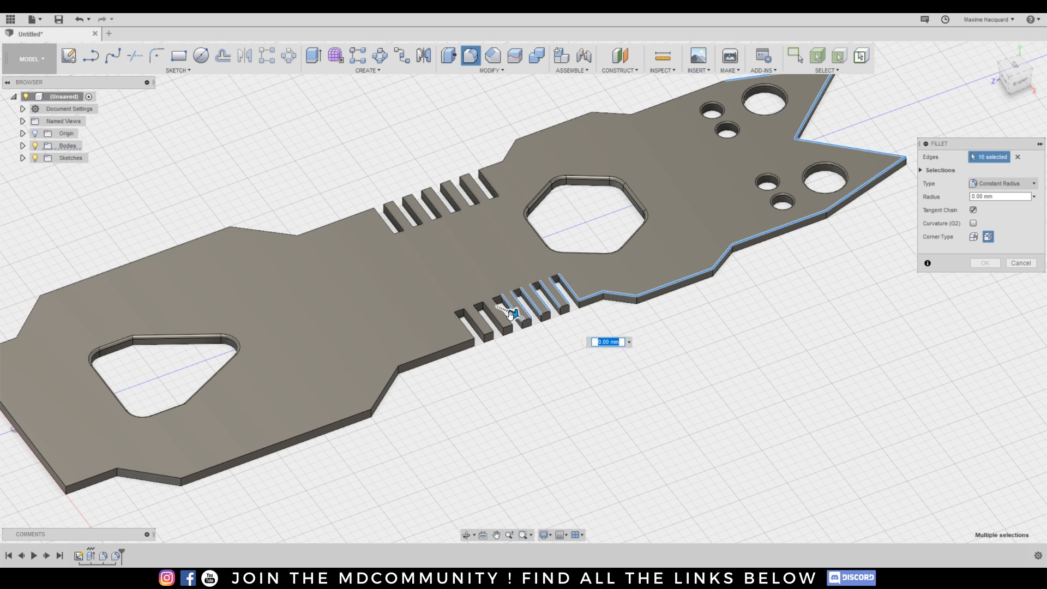
click(503, 316)
click(493, 320)
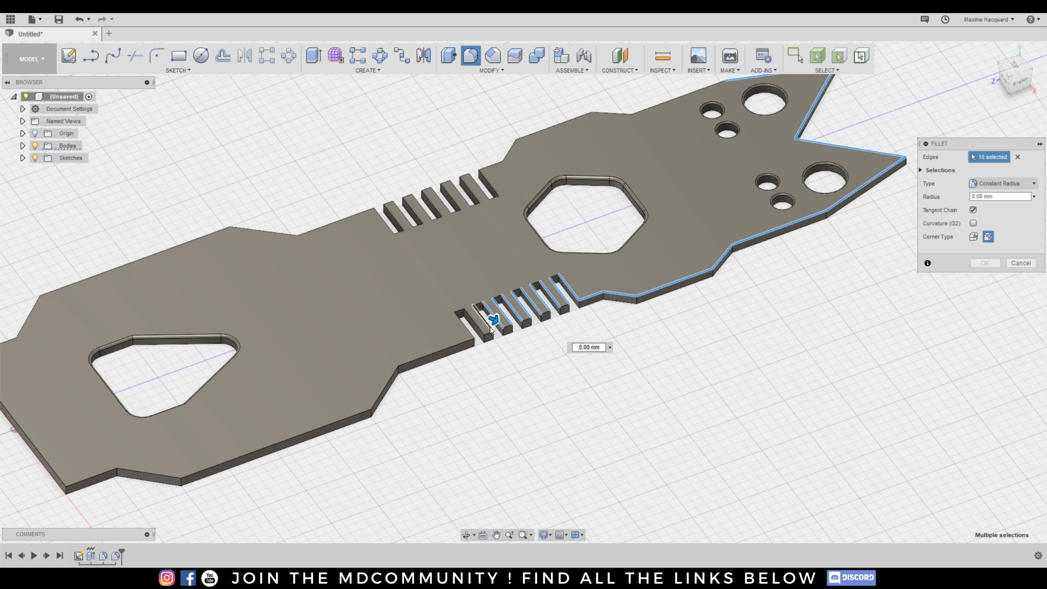
click(484, 324)
click(474, 329)
click(466, 332)
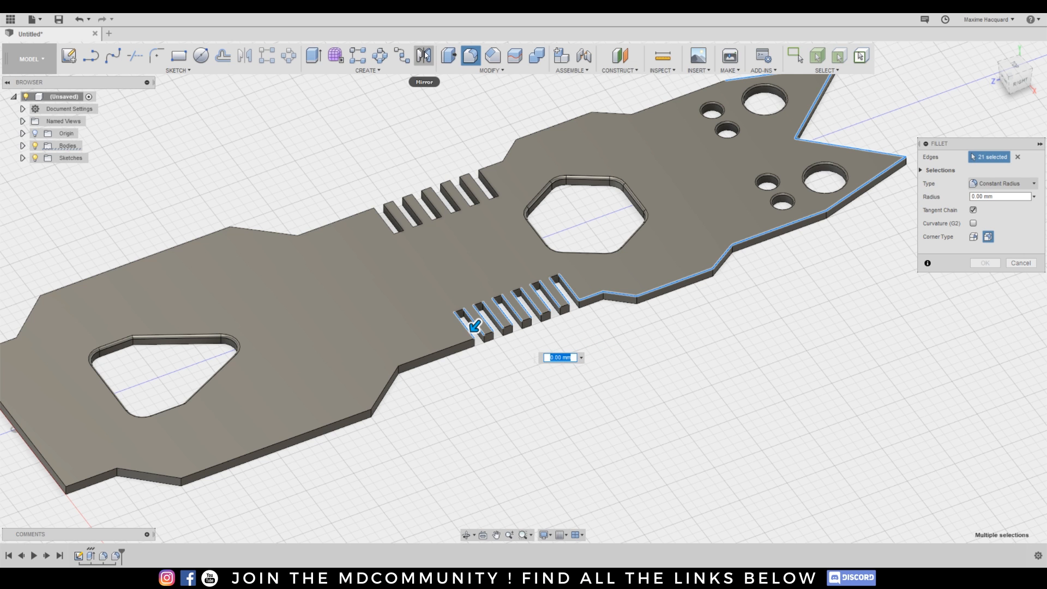
Add the near-side upper outline edges from the slots to the flat end, including the end edge, to the fillet selection.
middle_drag(474, 323, 545, 265)
click(515, 289)
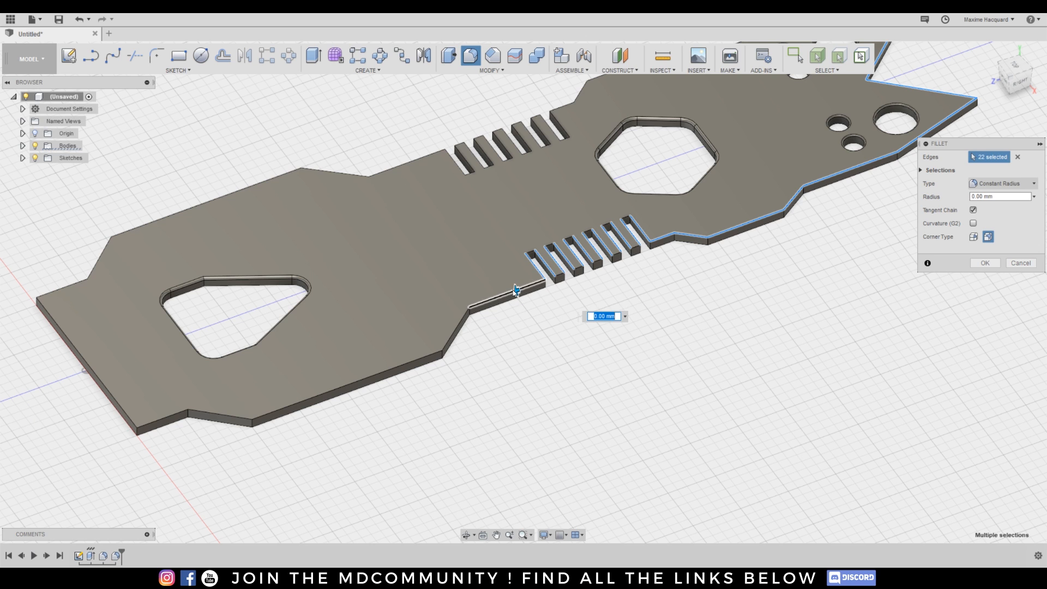
click(462, 319)
click(427, 354)
middle_drag(214, 419, 309, 399)
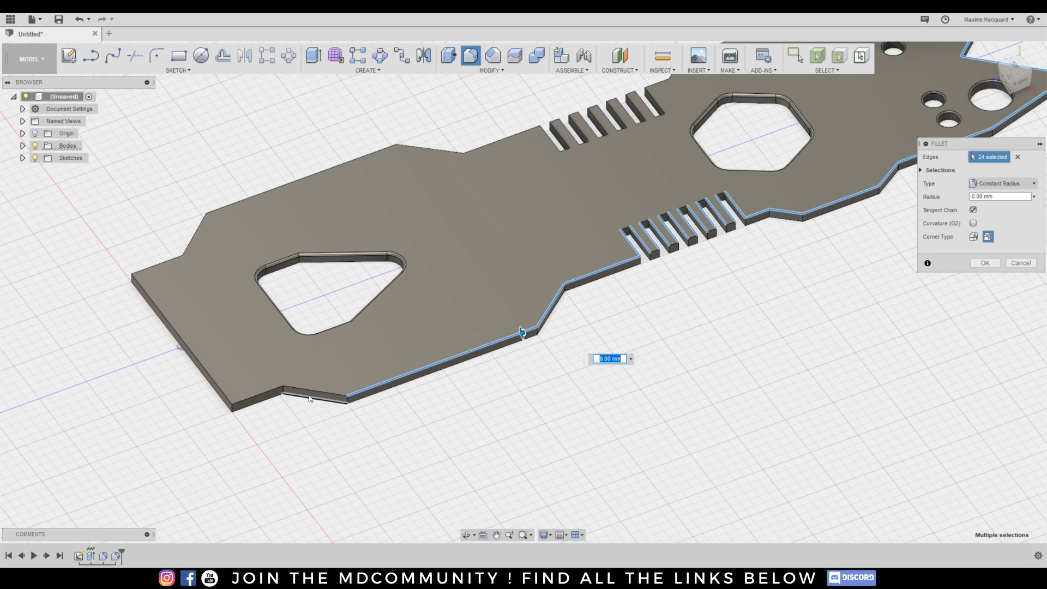
click(309, 399)
click(240, 401)
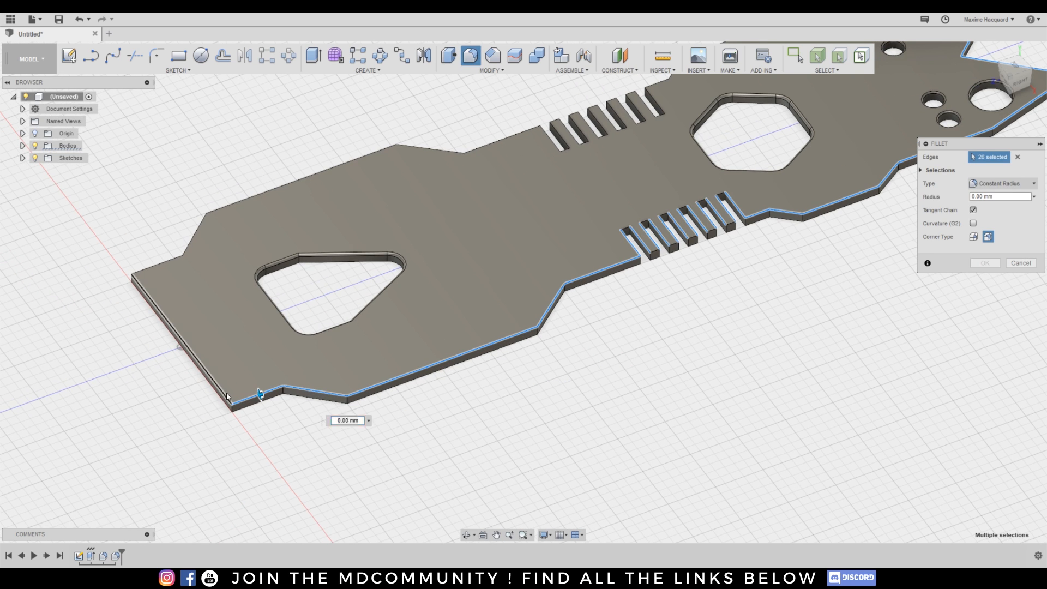
click(228, 396)
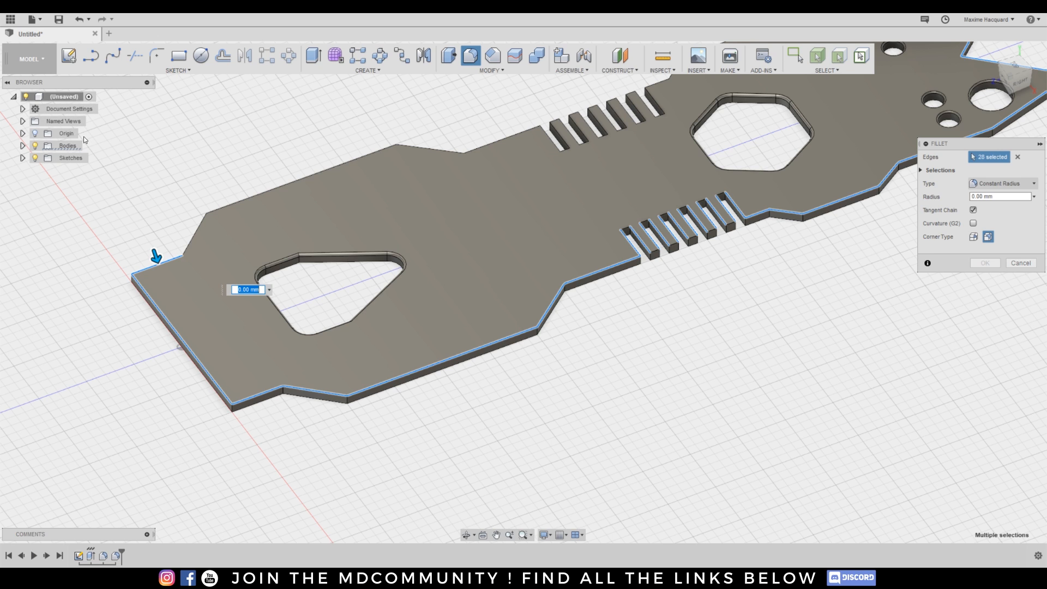
Add the far-side upper outline edges of the wide section and the adjoining edges of the first far-side slot to the fillet selection.
click(194, 233)
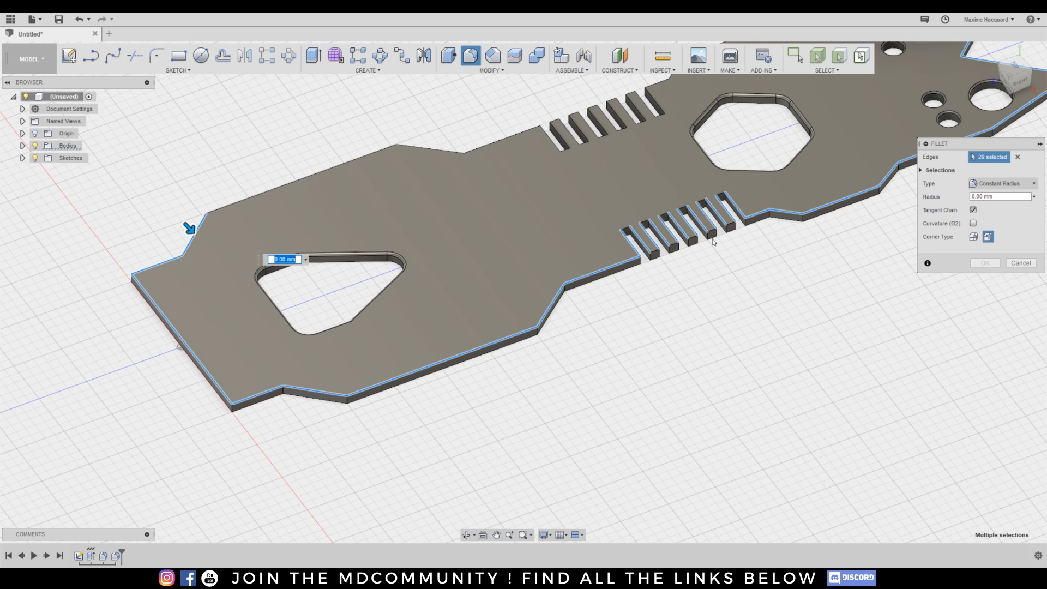
click(293, 182)
click(444, 151)
click(487, 146)
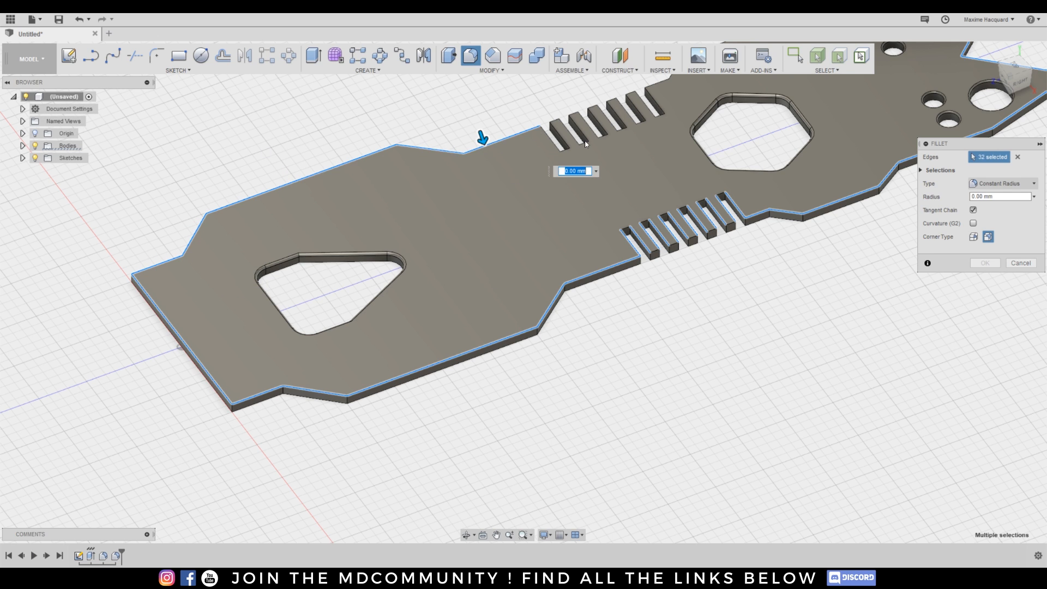
click(562, 151)
click(568, 143)
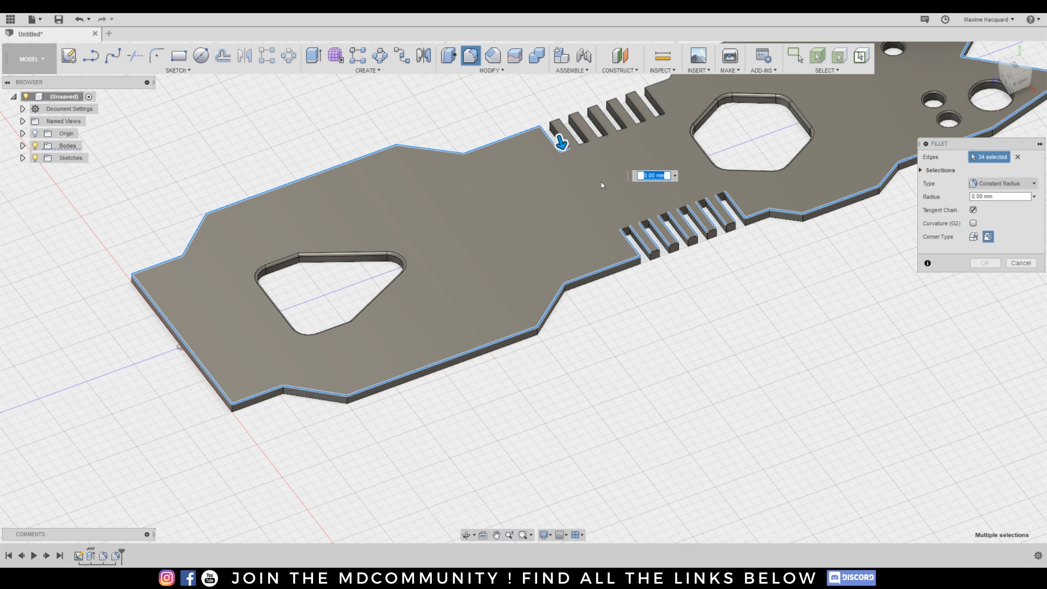
Add the short inner-end edges of the near-side slots and the tip edges of the teeth between them to the fillet selection.
middle_drag(602, 186, 579, 251)
click(603, 297)
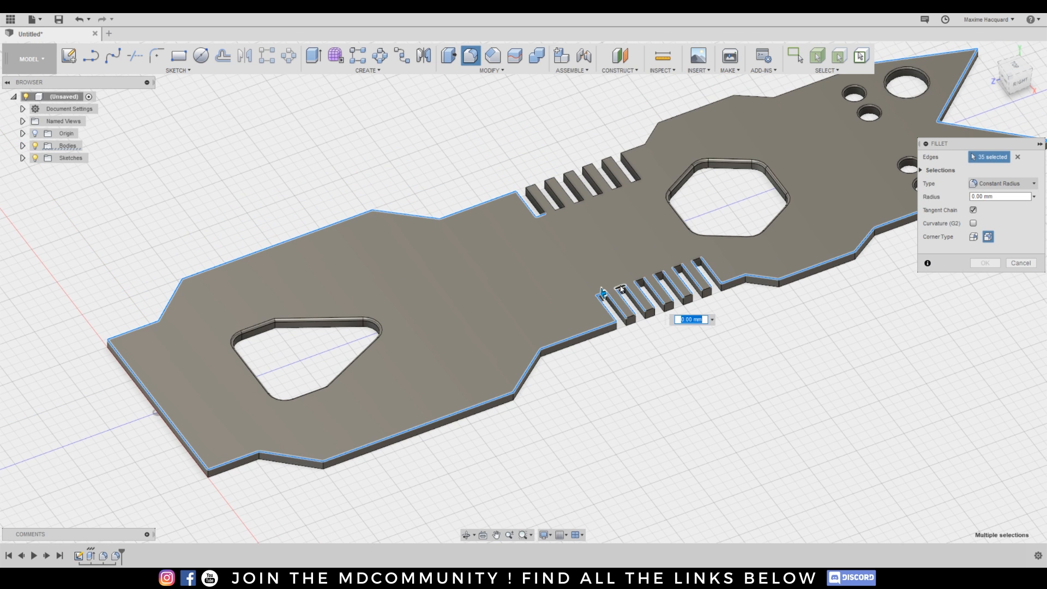
click(620, 288)
click(657, 276)
click(676, 269)
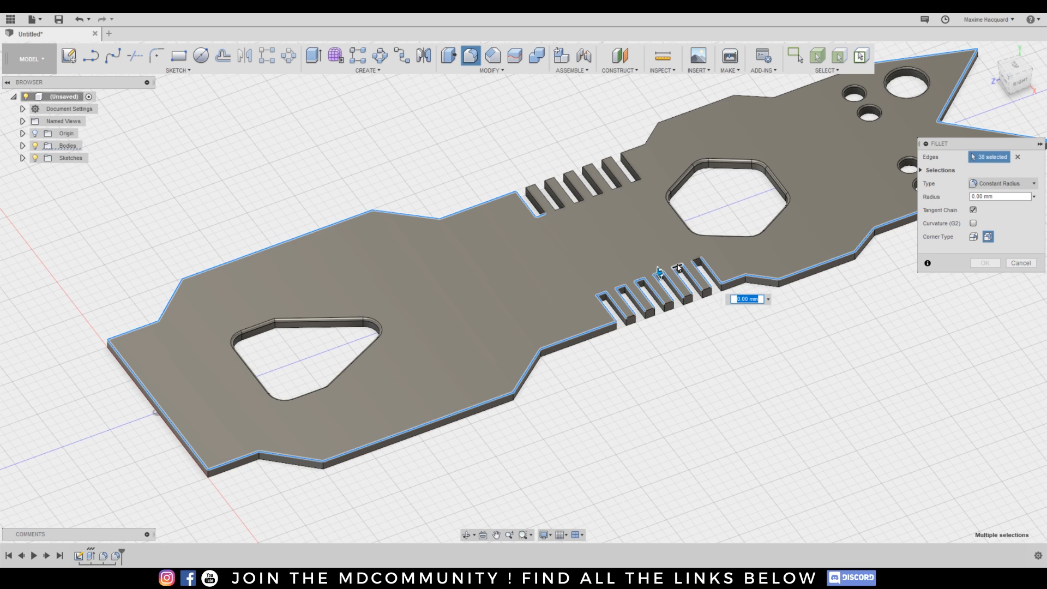
click(701, 261)
click(698, 257)
click(707, 293)
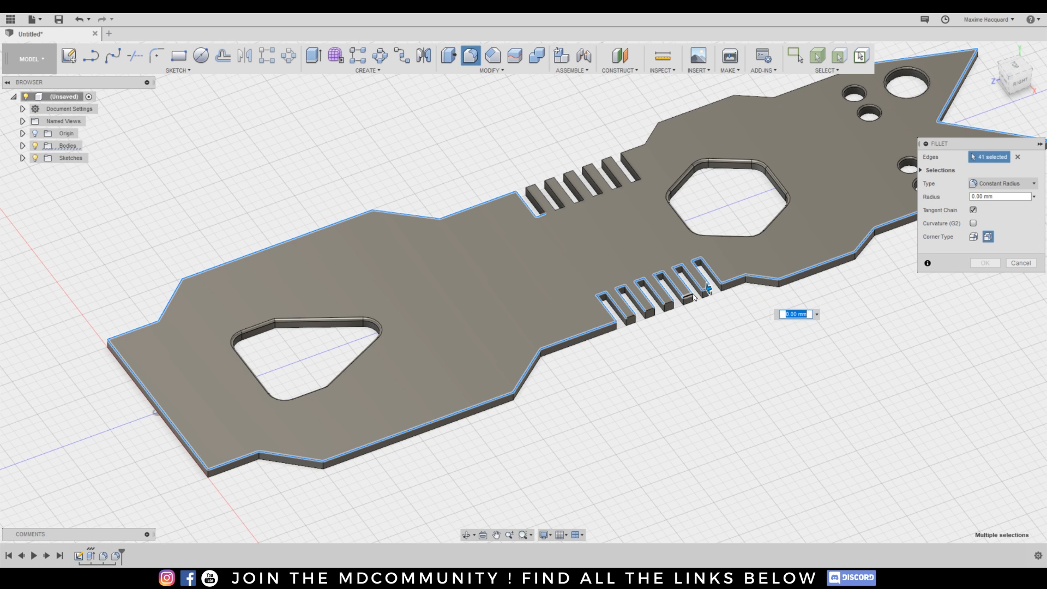
click(665, 286)
click(670, 301)
click(650, 314)
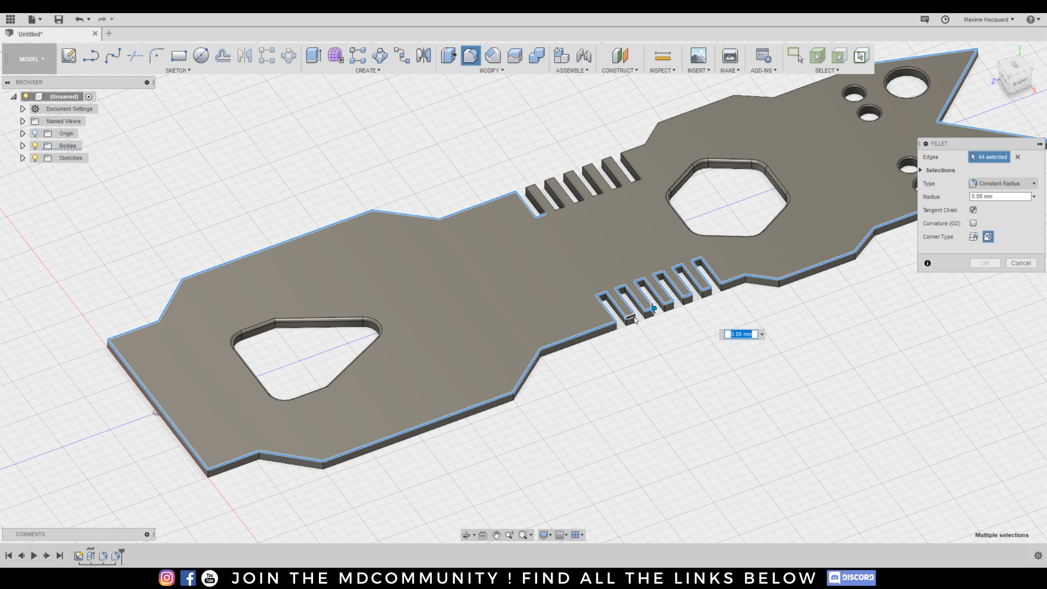
click(635, 320)
Add the upper edges of the first two far-side teeth and the slot end between them to the fillet selection.
scroll(593, 208, up, 3)
click(510, 259)
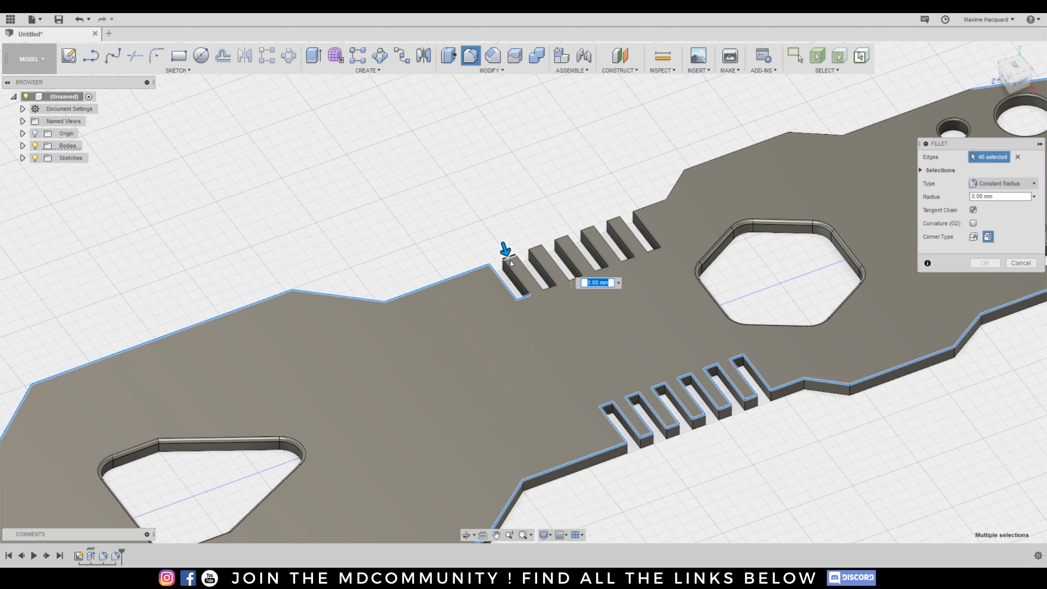
click(517, 278)
click(528, 272)
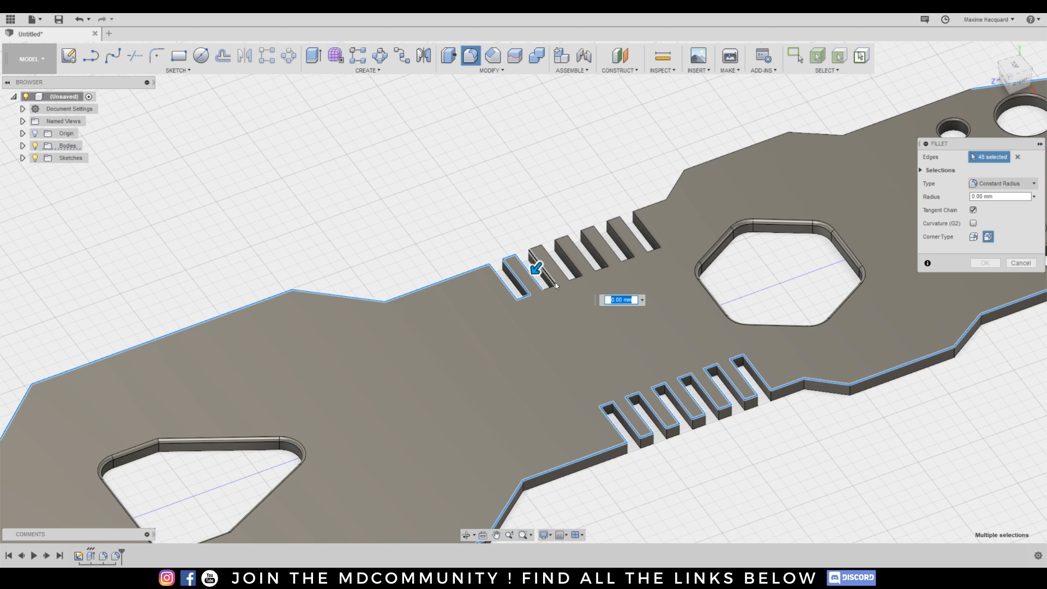
click(550, 276)
click(534, 254)
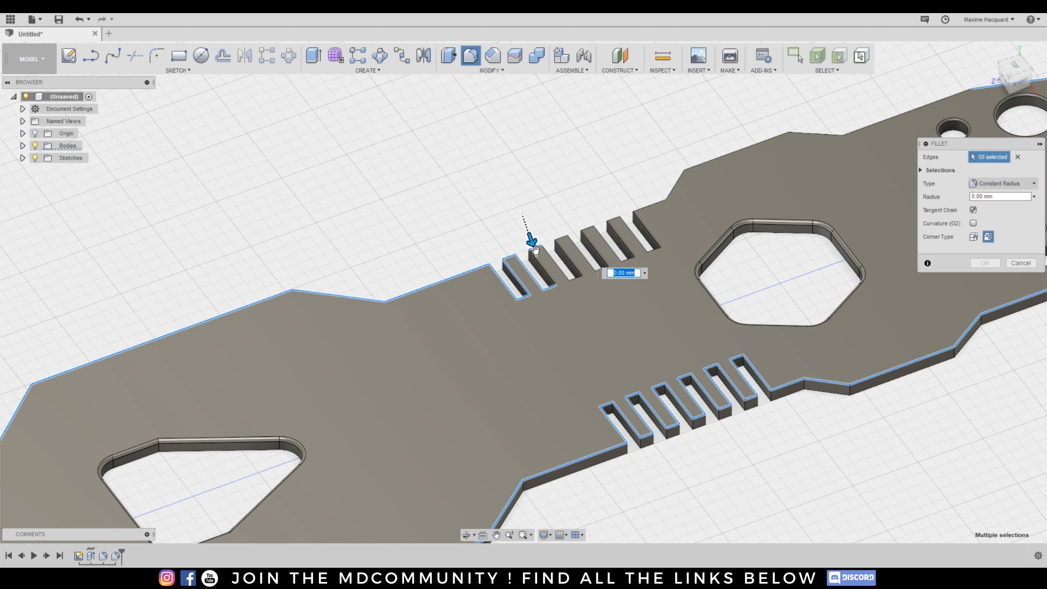
click(546, 263)
click(559, 261)
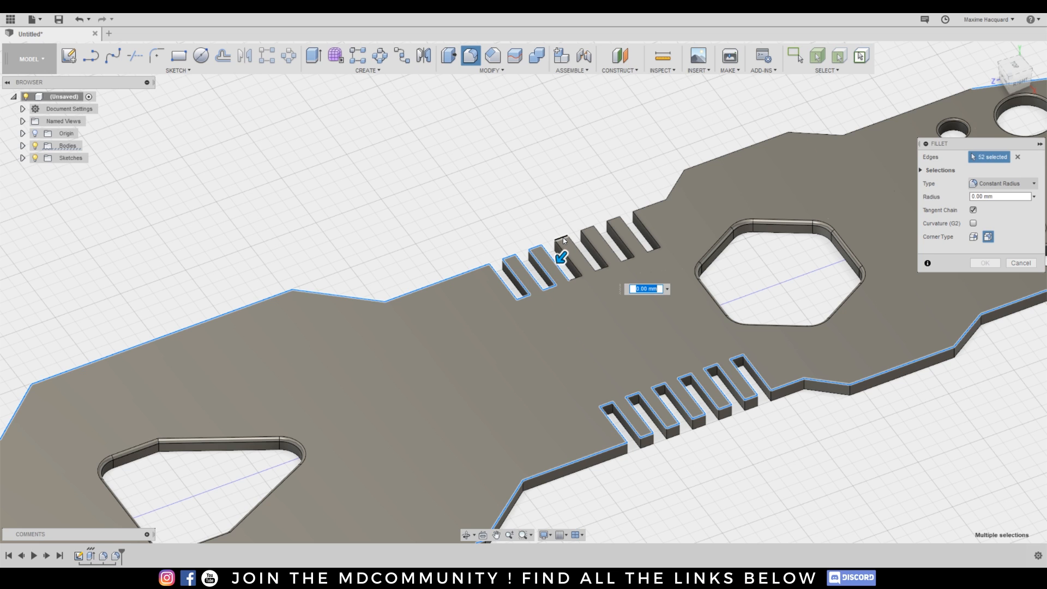
Add the upper edges of the third and fourth far-side teeth and the adjoining slot ends to the fillet selection.
click(562, 238)
click(571, 256)
click(578, 281)
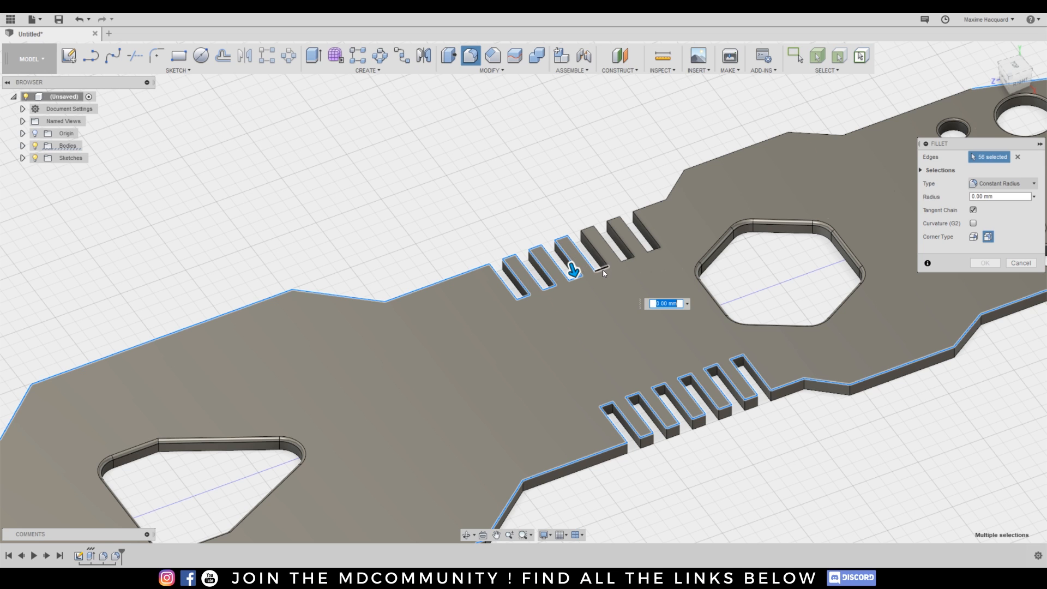
click(596, 265)
click(606, 236)
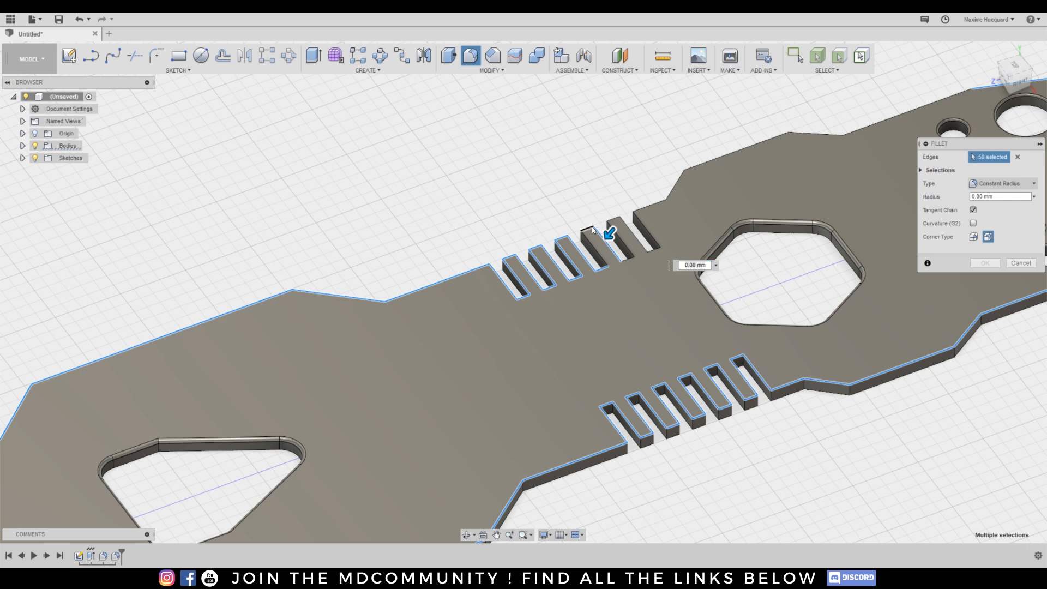
click(589, 227)
click(591, 245)
click(629, 260)
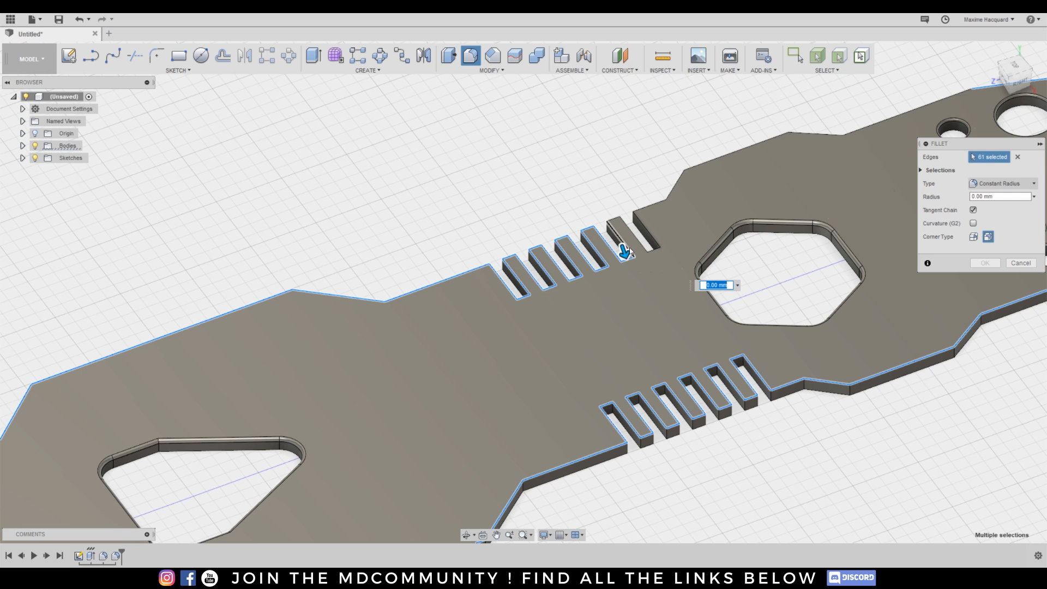
Add the remaining edges of the fifth far-side tooth and the inner end and outer side of the last slot to the fillet selection.
click(626, 252)
click(614, 219)
click(634, 226)
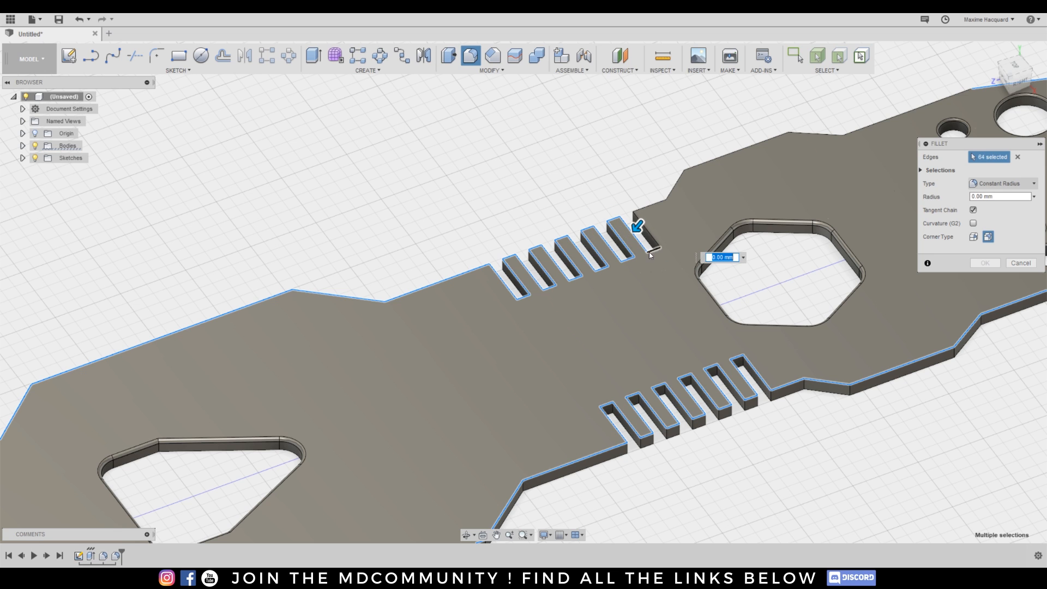
click(654, 250)
click(652, 235)
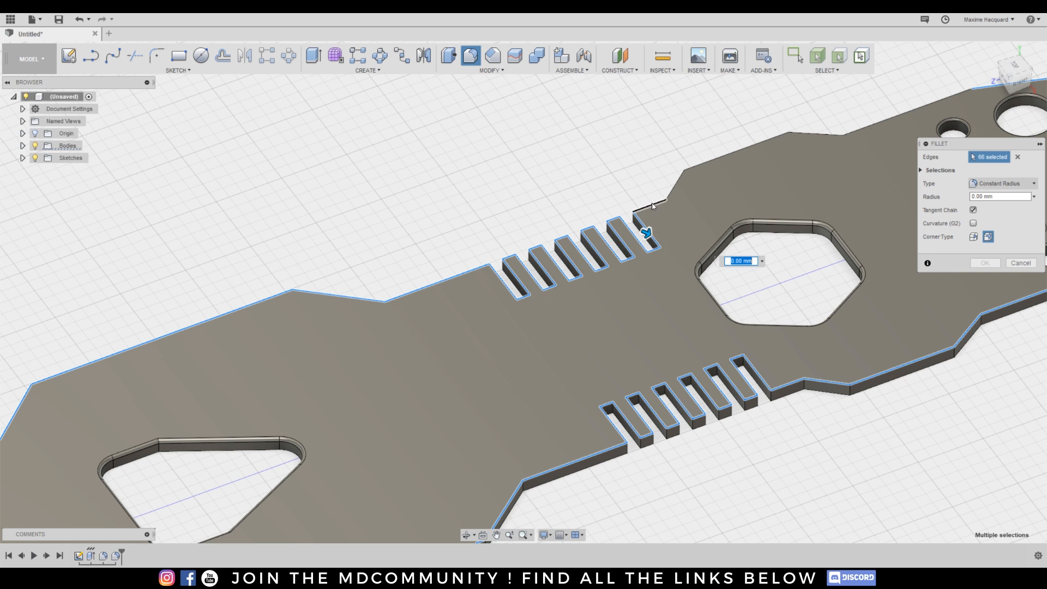
Add the far-side upper outline edges between the last slot and the pointed end to the fillet selection.
click(653, 203)
click(672, 189)
click(708, 161)
middle_drag(801, 200, 589, 274)
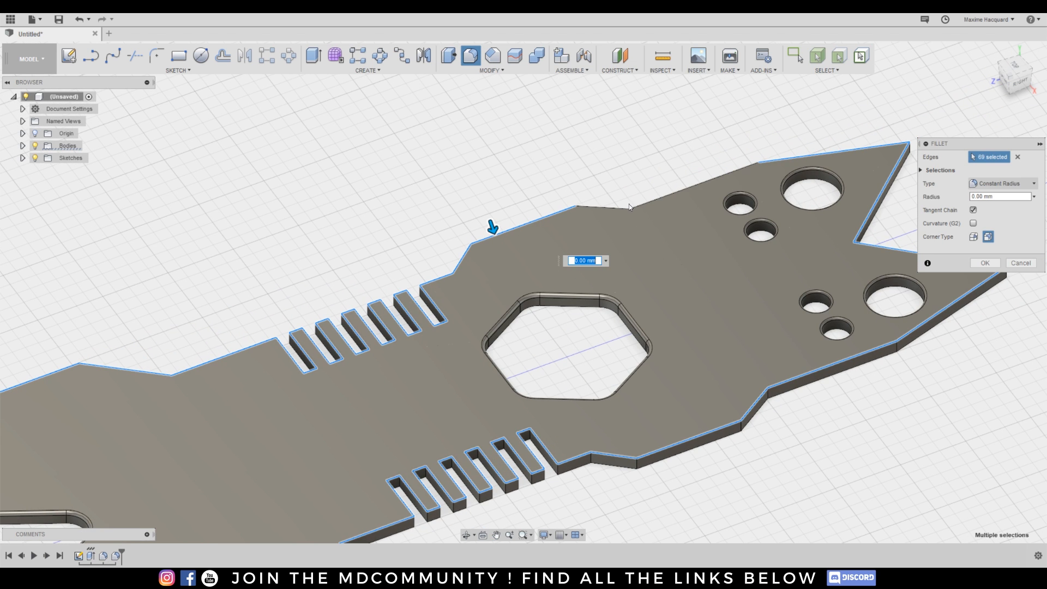
click(665, 195)
scroll(715, 351, down, 3)
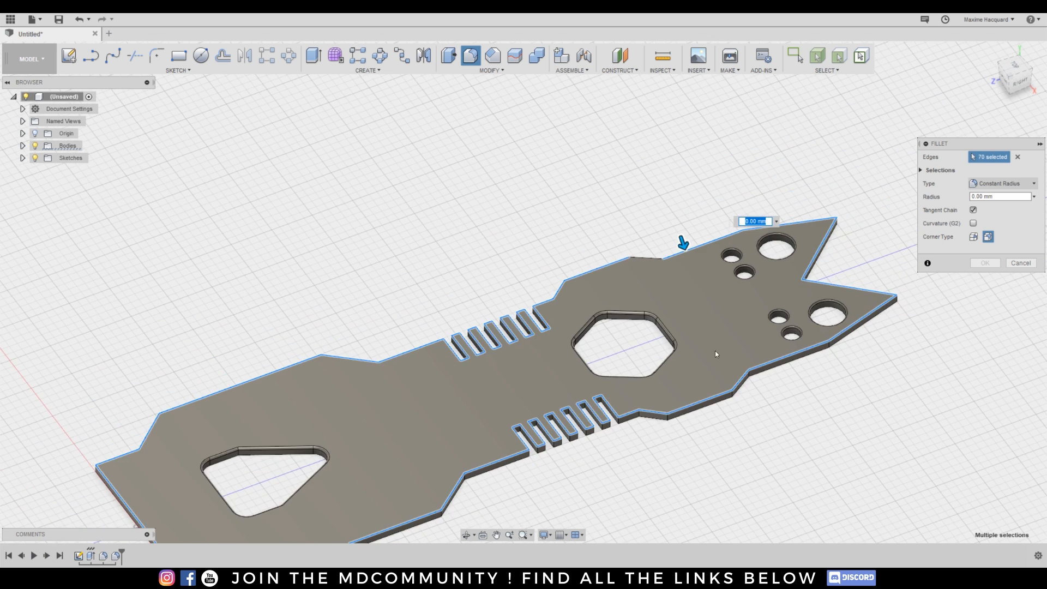
middle_drag(632, 432, 666, 331)
text(0.)
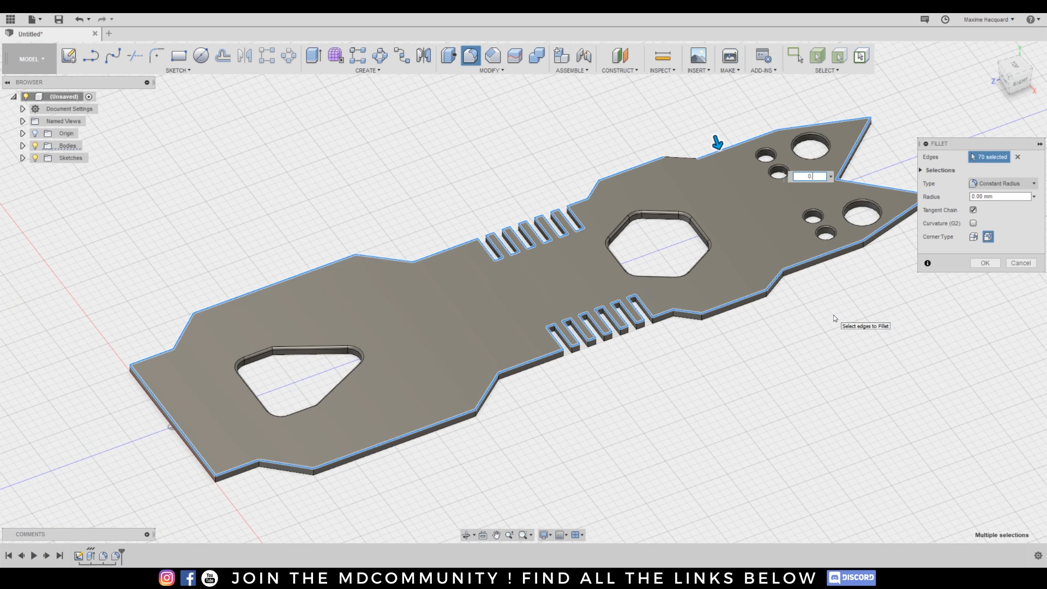
text(2)
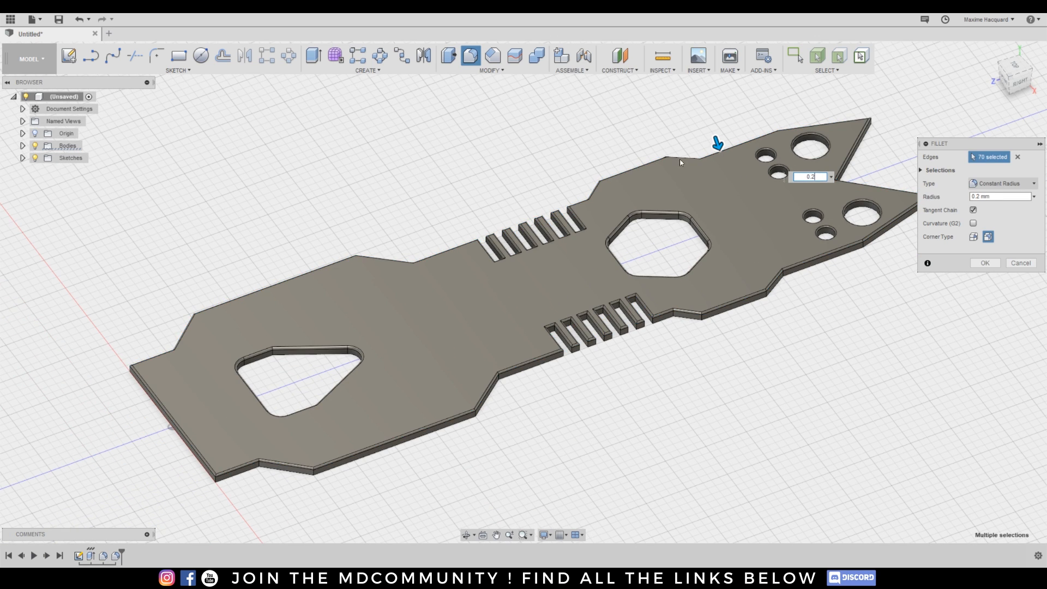
key(BackSpace)
key(BackSpace)
key(BackSpace)
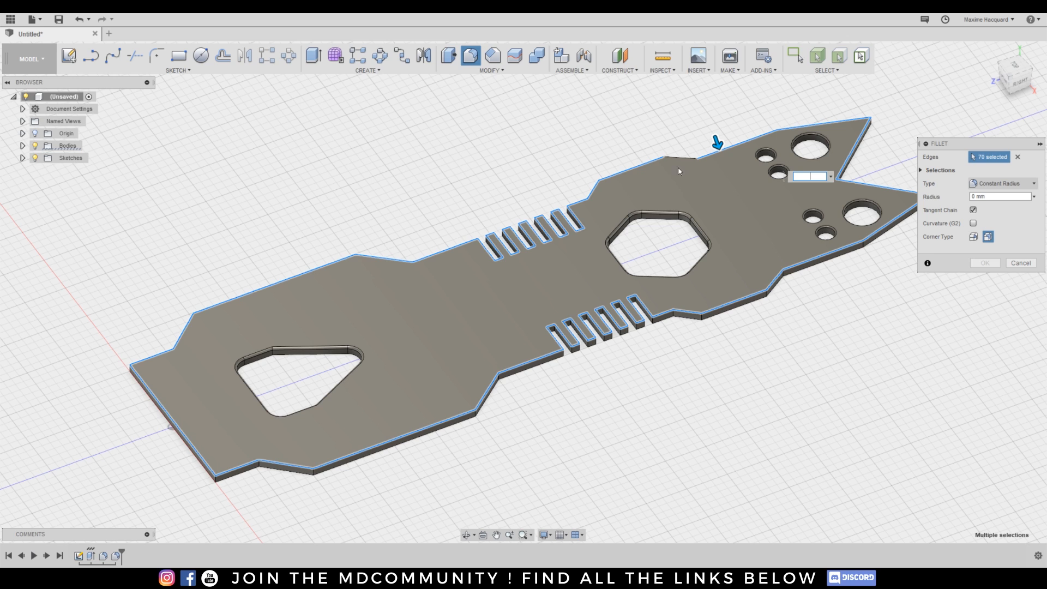
Add the missed short far-side outline edge to the selection and apply a 0.2 mm fillet to all selected edges.
click(685, 158)
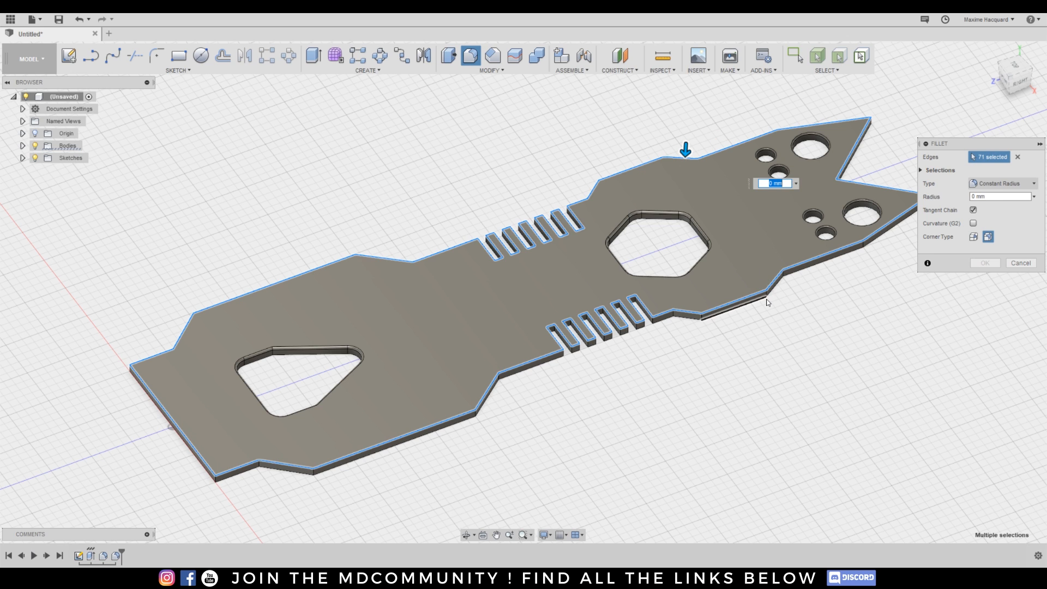
text(0.2)
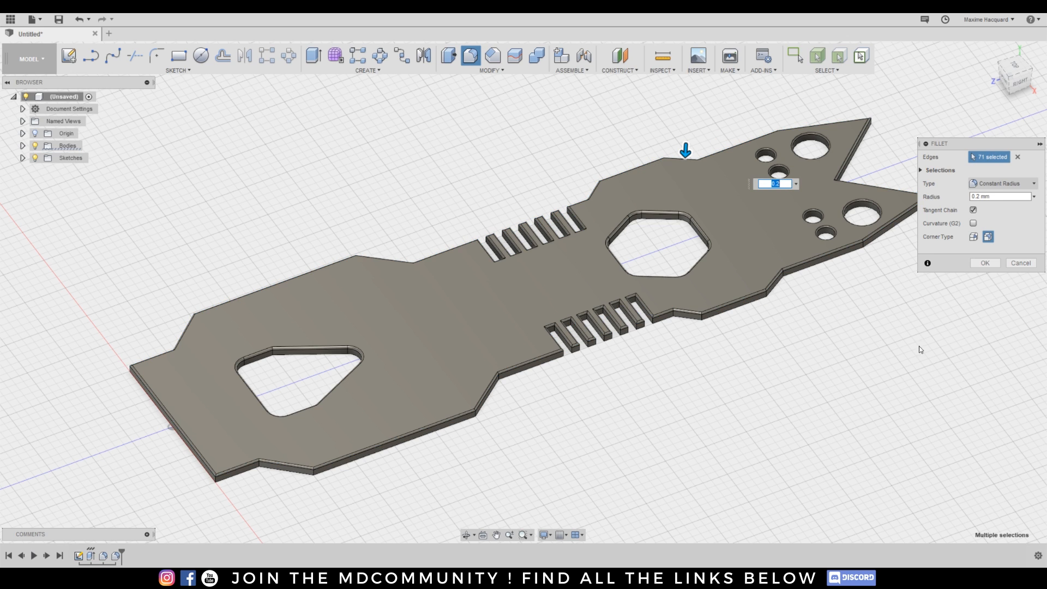
click(984, 264)
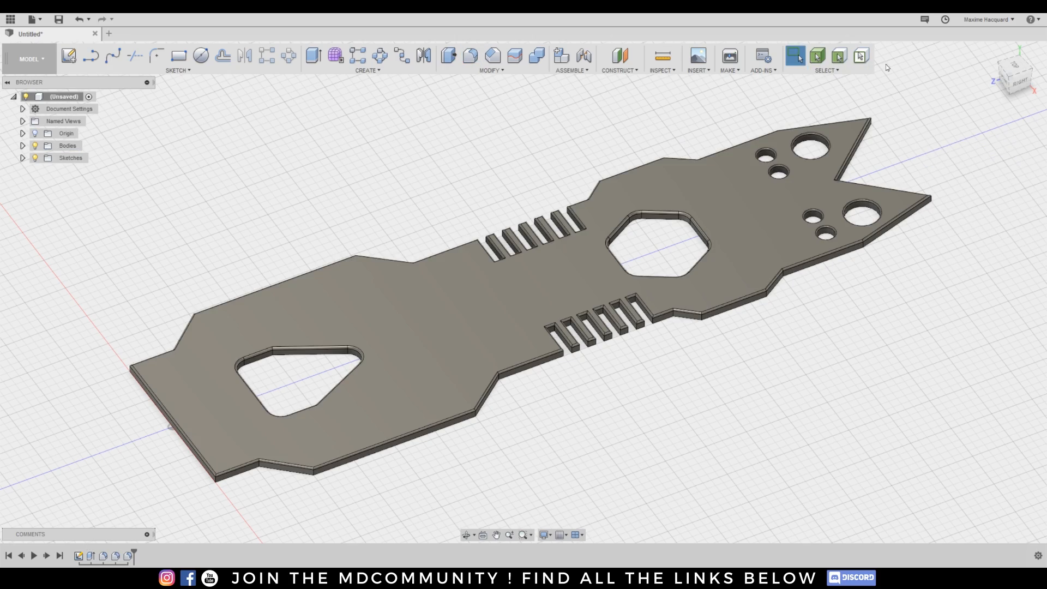
View the plate from the top and start a line sketch on the horizontal plane.
mouse_move(1021, 75)
mouse_down()
mouse_move(1040, 71)
mouse_move(1033, 77)
mouse_up()
scroll(692, 190, down, 4)
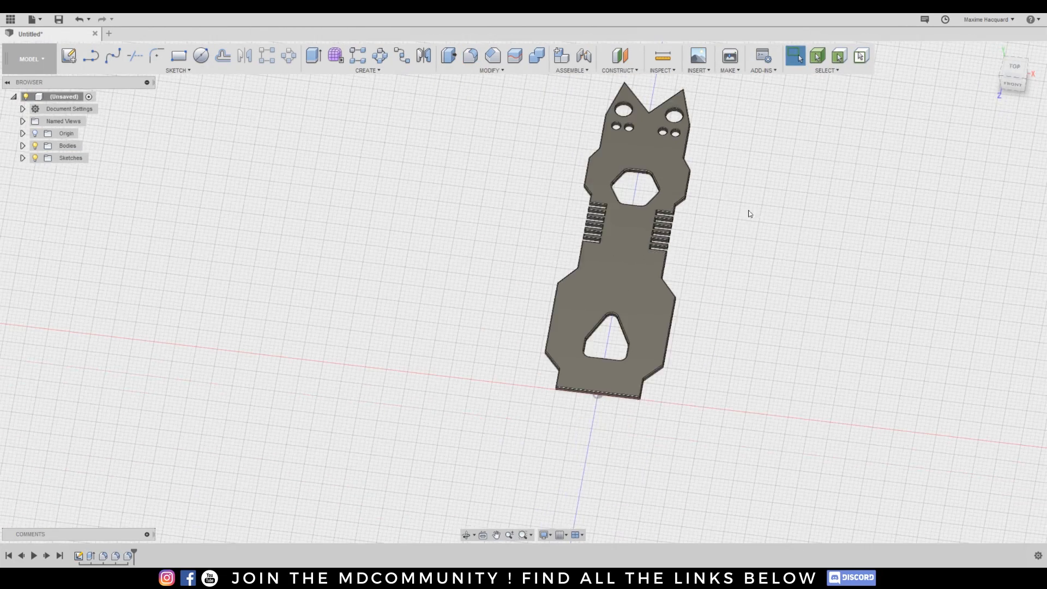
middle_drag(800, 194, 796, 236)
click(1015, 66)
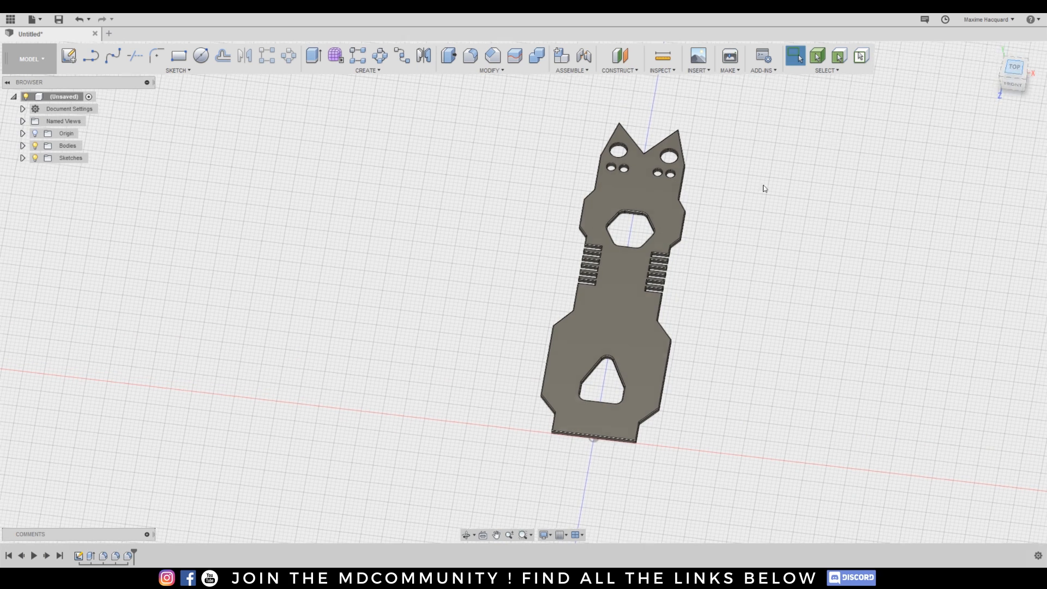
middle_drag(502, 164, 420, 215)
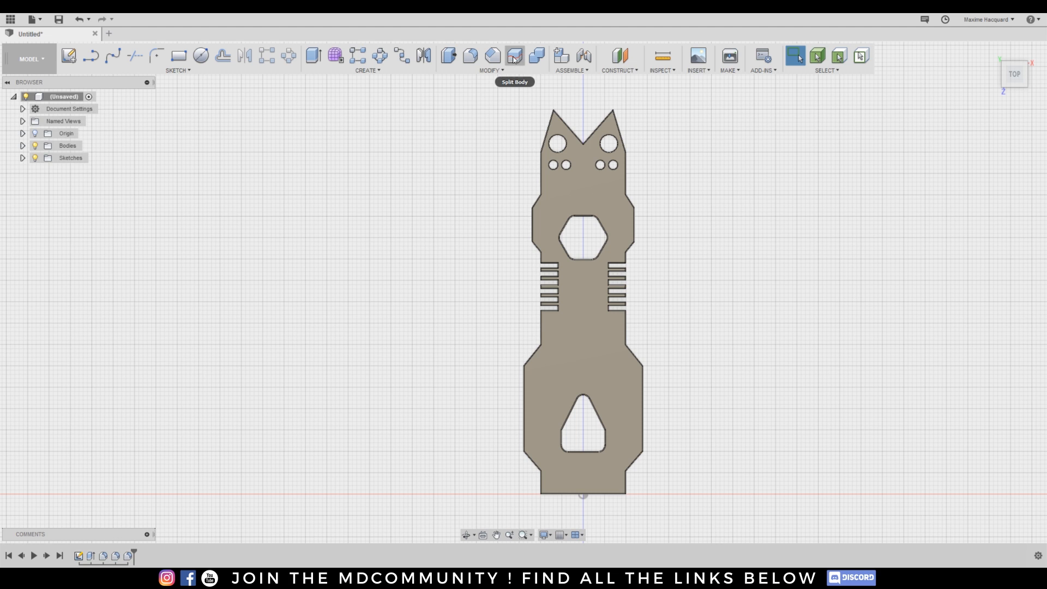
click(110, 58)
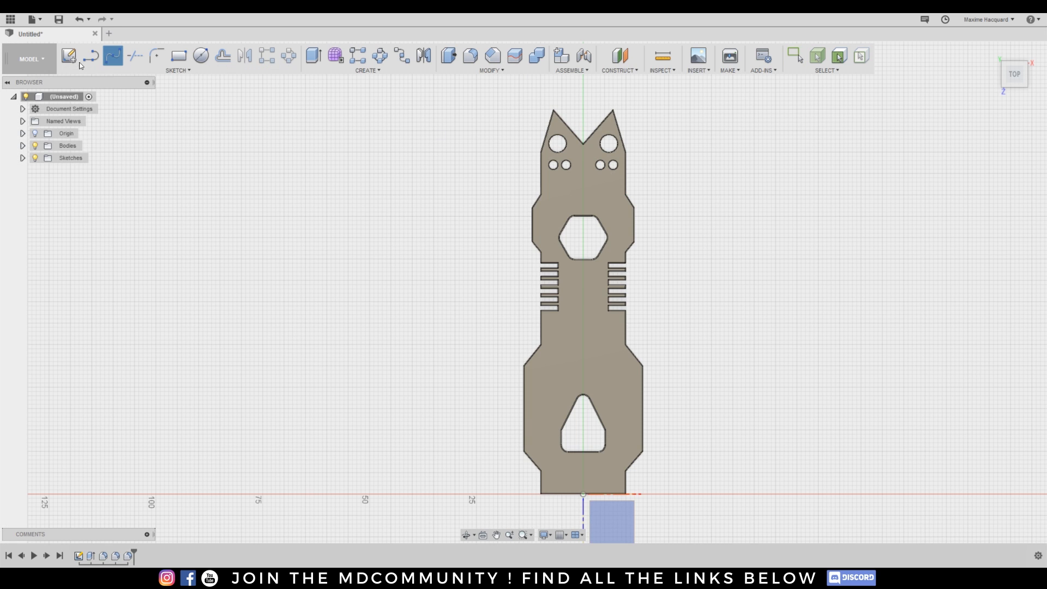
click(90, 56)
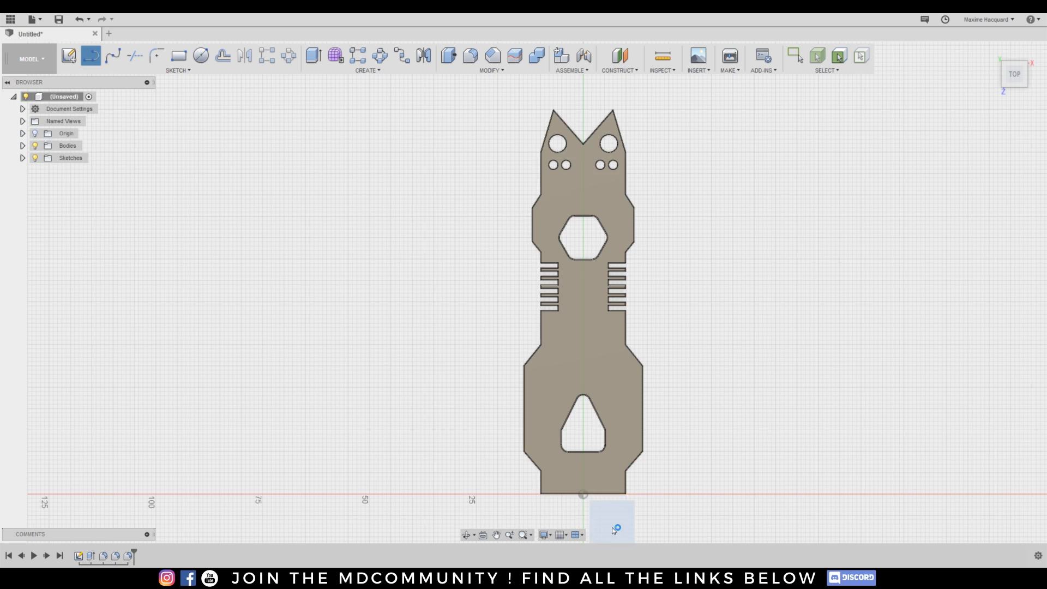
click(612, 527)
Draw a straight line along the plate's centre axis, from beyond the pointed end to beyond the flat end.
scroll(524, 289, down, 5)
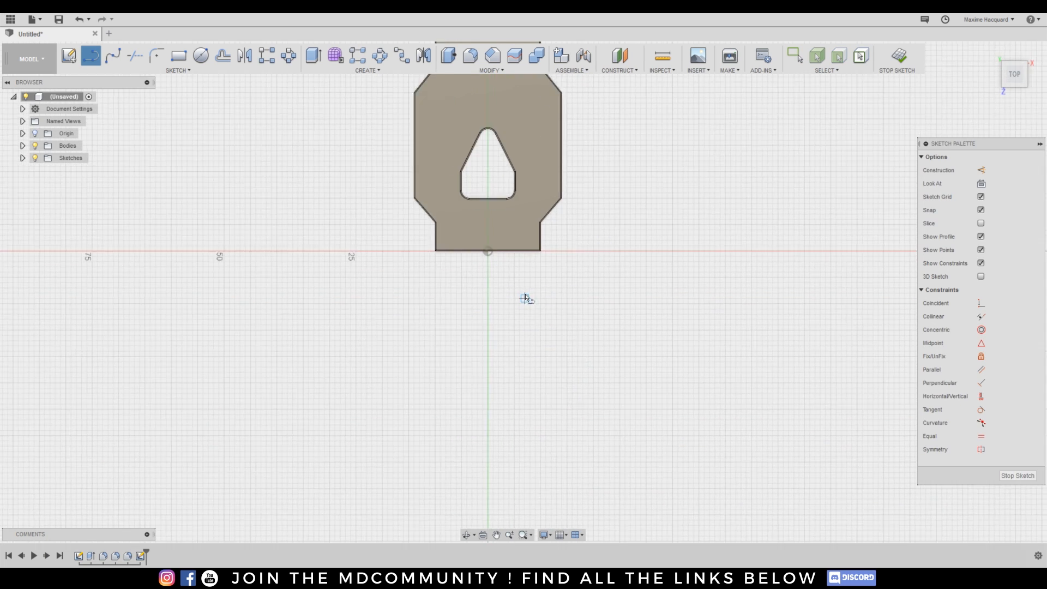
middle_drag(566, 306, 574, 339)
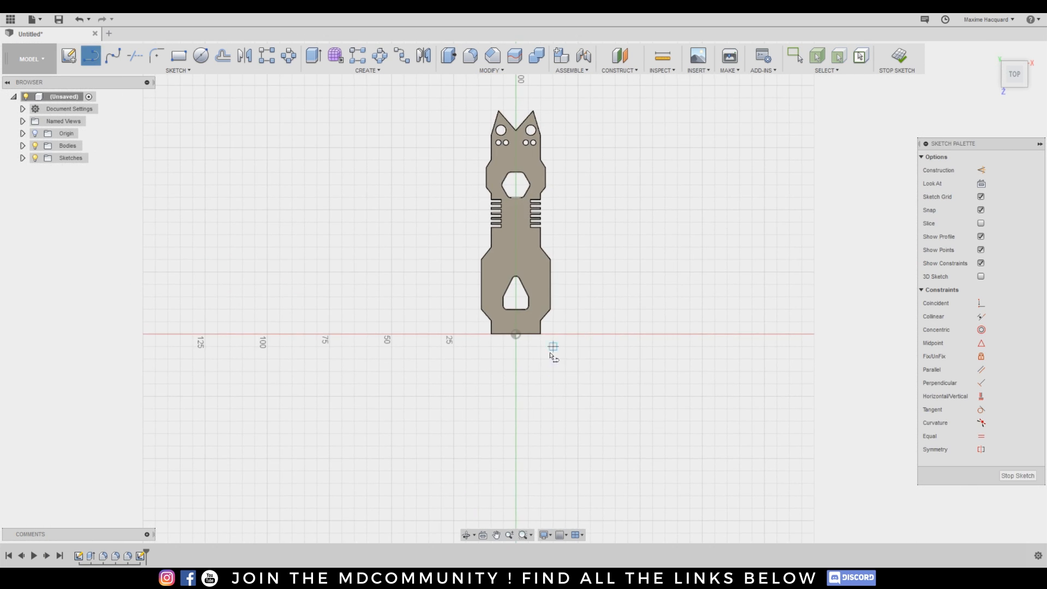
click(515, 97)
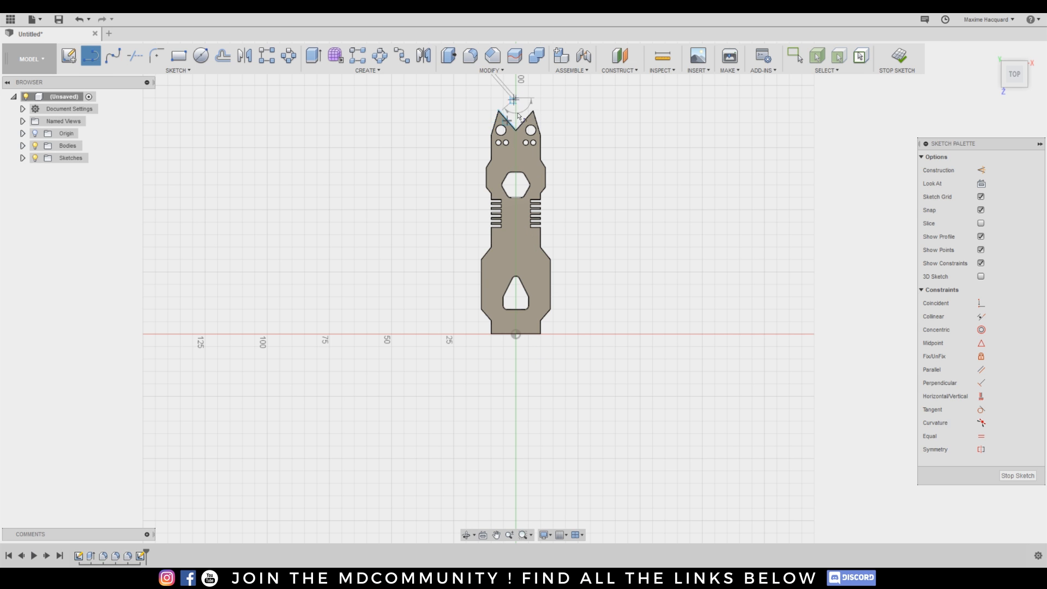
click(515, 382)
right_click(633, 225)
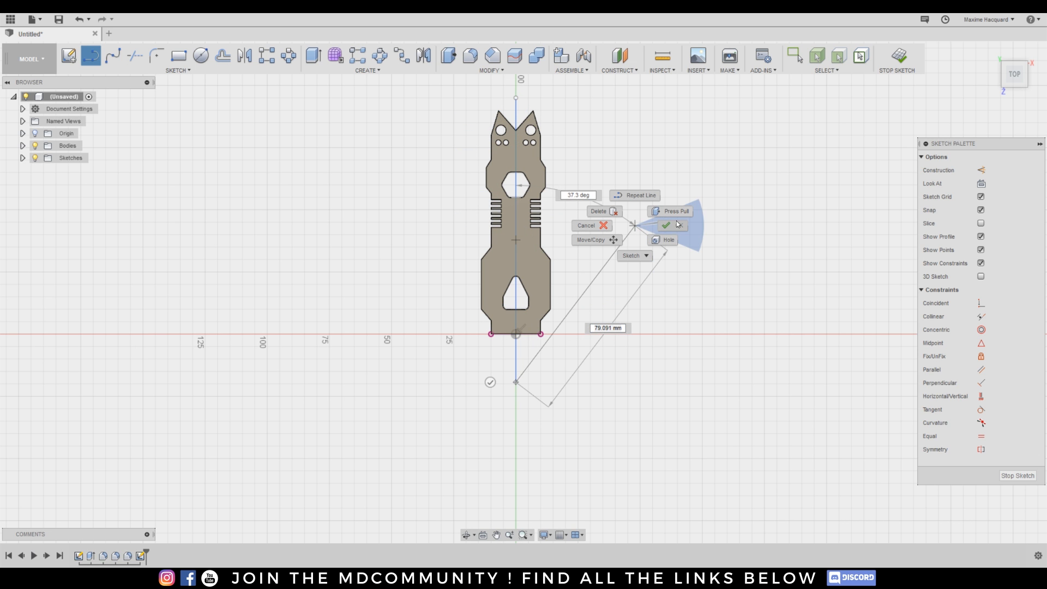
click(680, 231)
Split the plate body in two with the centre line as the splitting tool.
middle_drag(596, 188, 593, 256)
scroll(593, 253, up, 3)
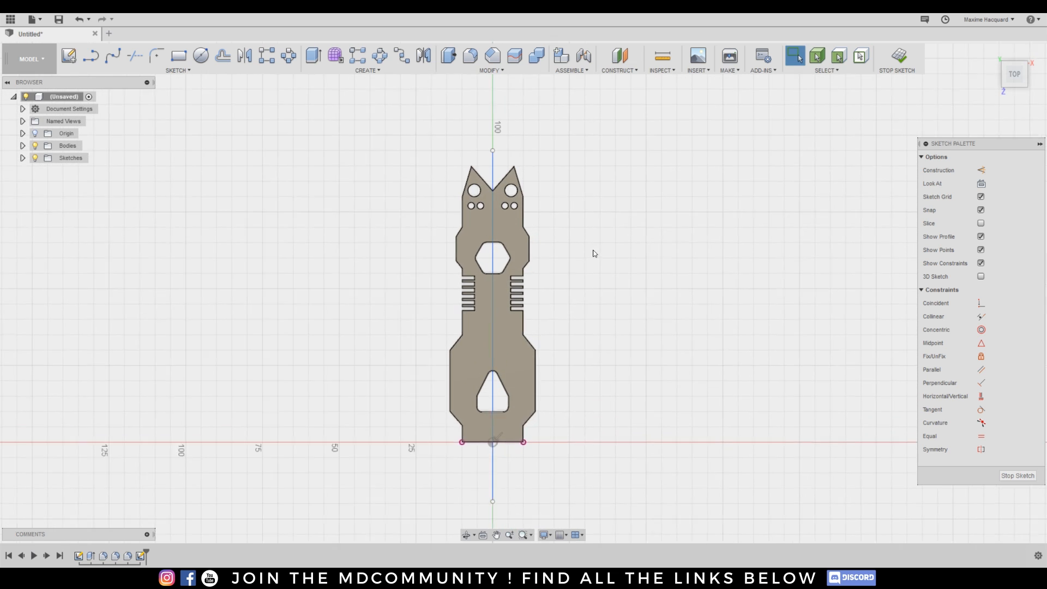
click(512, 55)
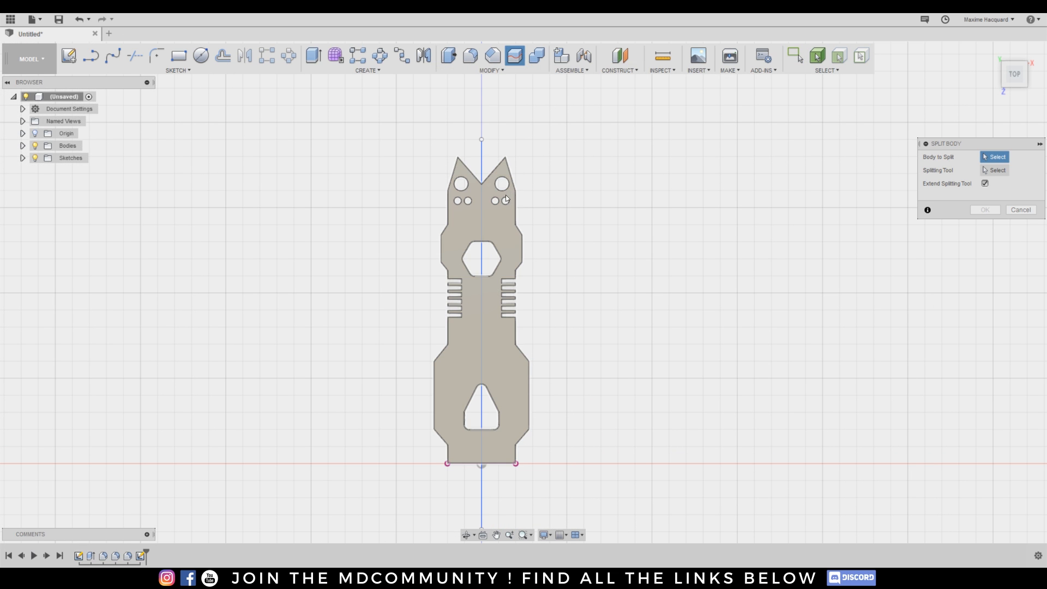
click(500, 238)
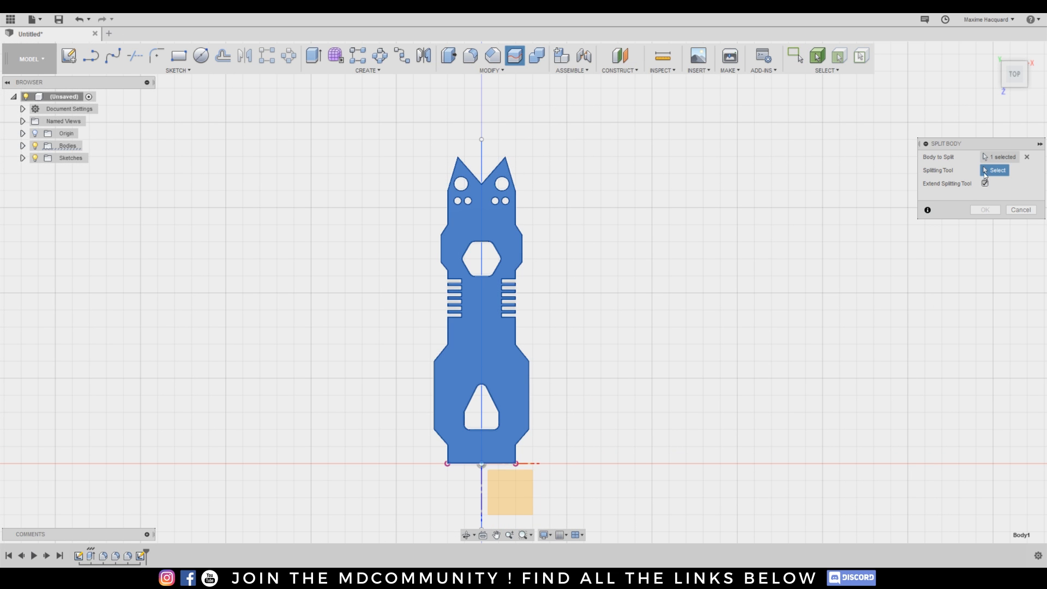
click(482, 165)
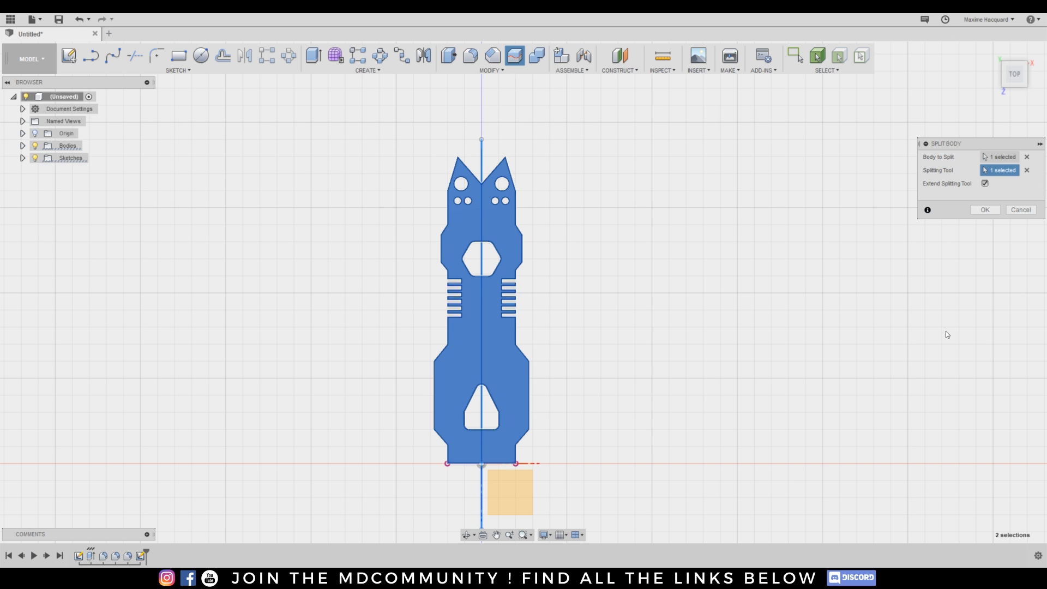
click(979, 212)
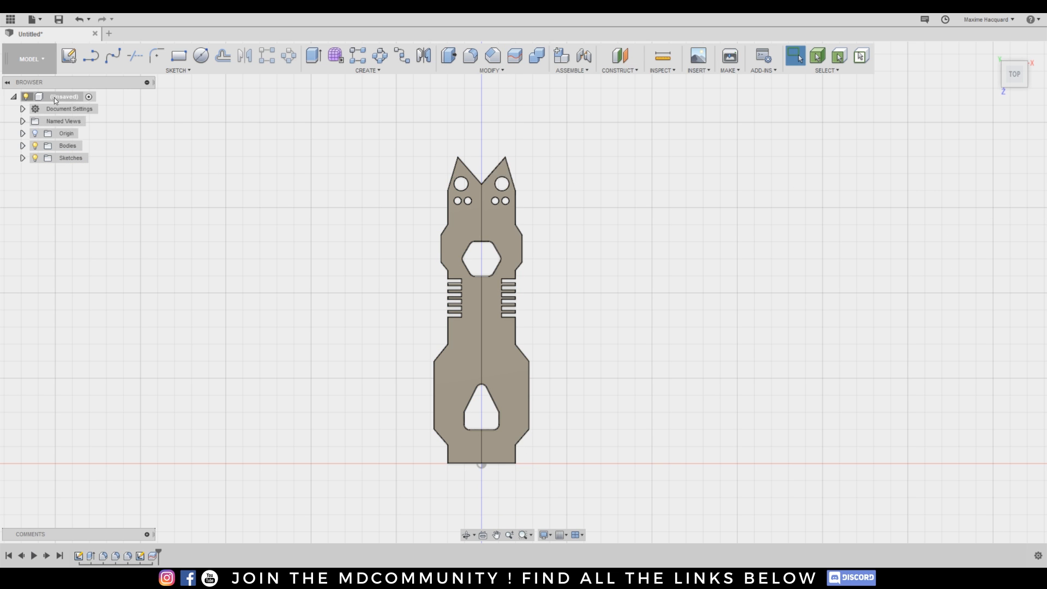
Expand the list of bodies and hide Body2, keeping the half Body1 shown.
click(22, 146)
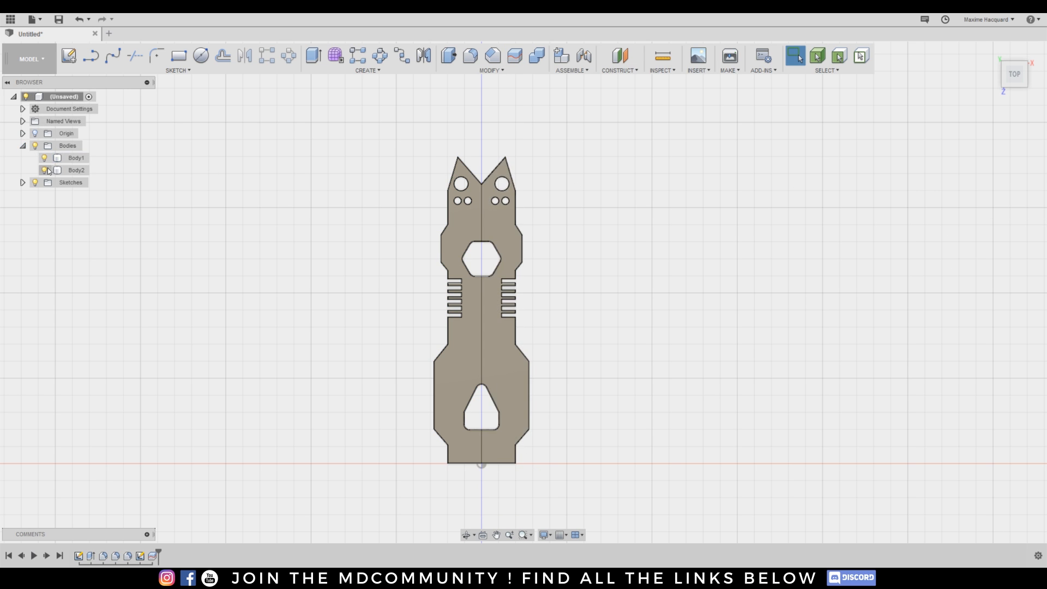
click(45, 171)
click(46, 172)
click(76, 158)
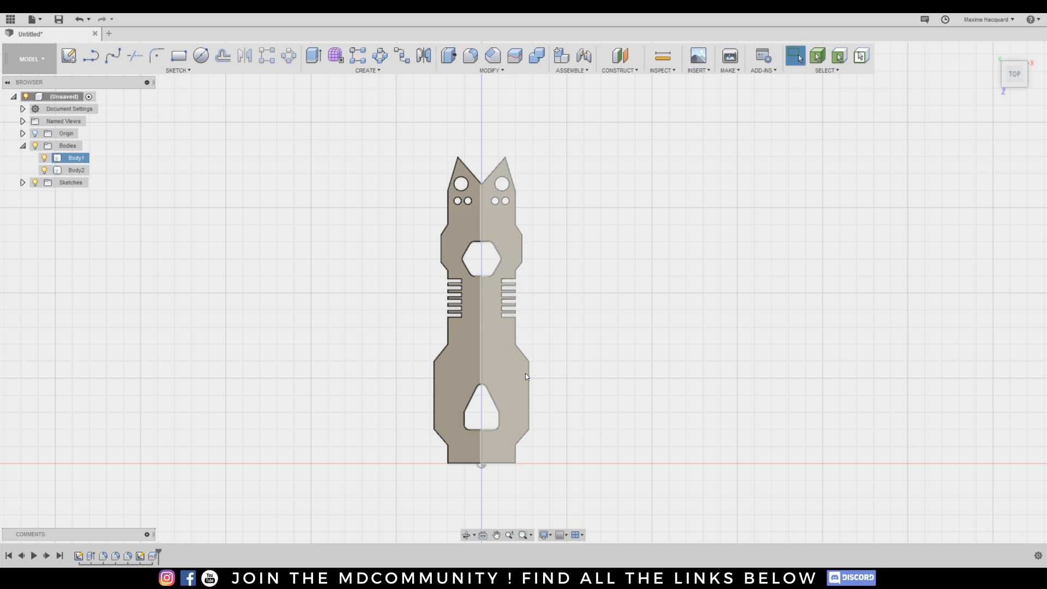
click(44, 170)
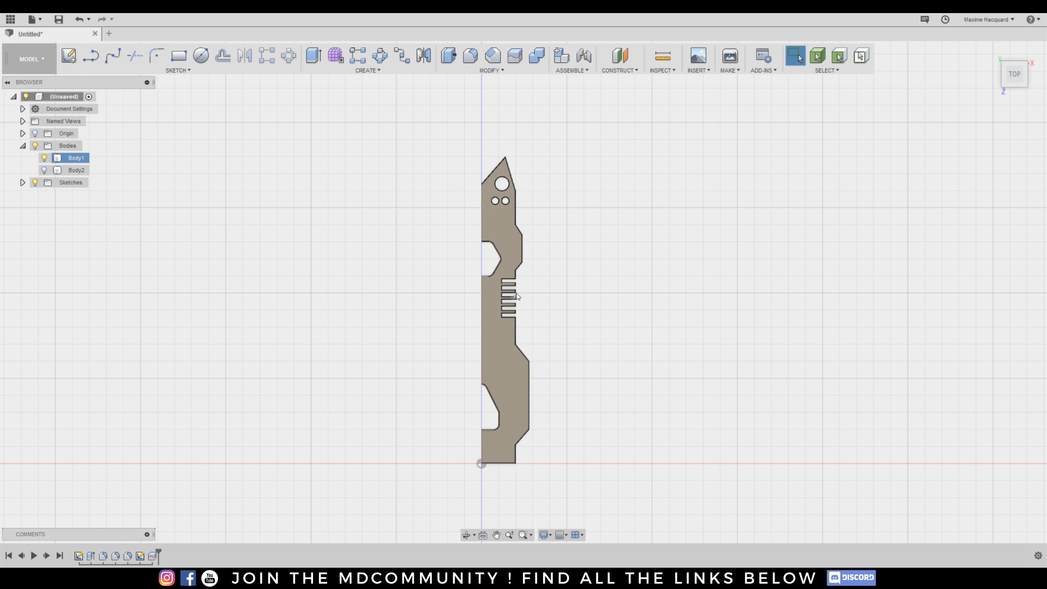
scroll(507, 229, up, 3)
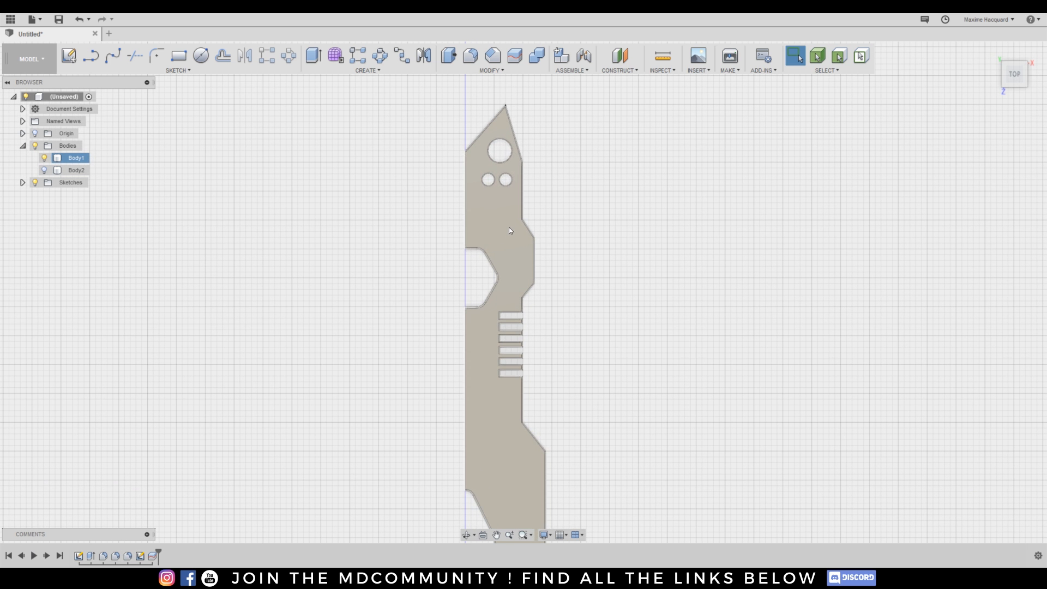
Fillet the three upper edges along the half plate's centre cut with a constant radius of 0.2 mm.
click(991, 50)
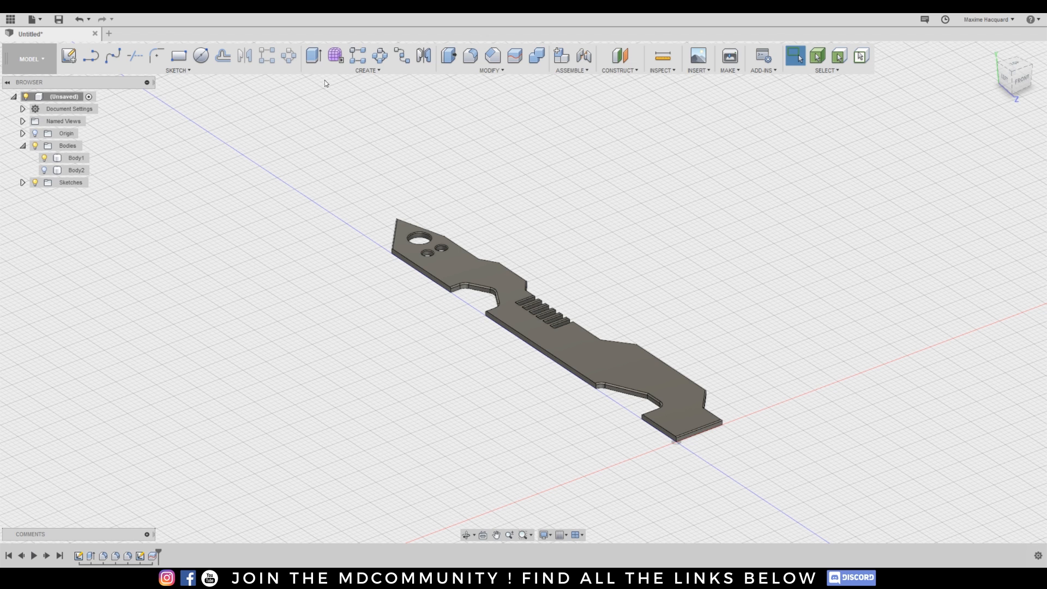
click(470, 55)
click(432, 276)
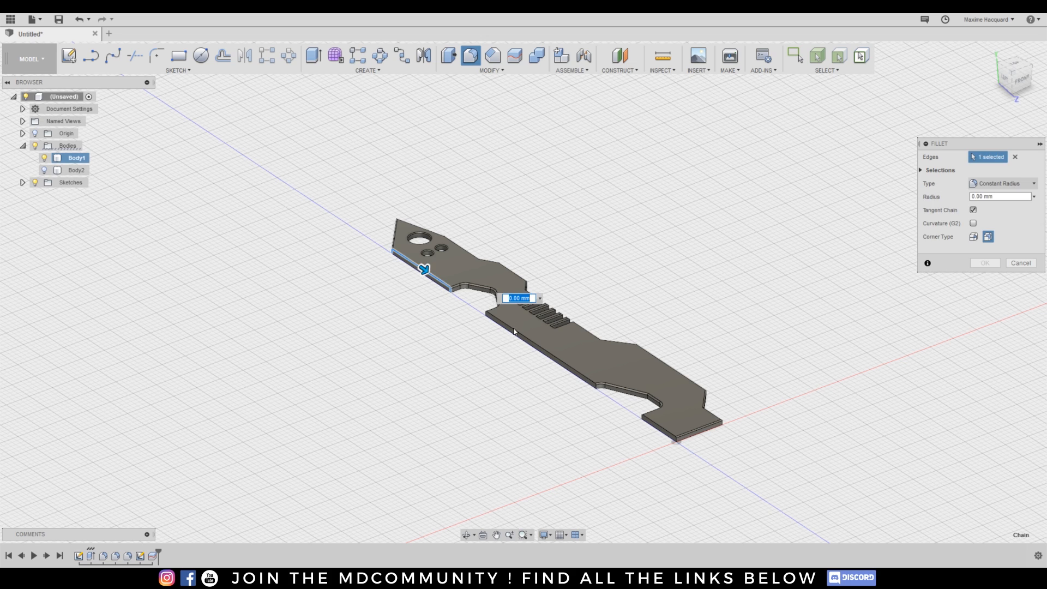
click(572, 370)
click(653, 424)
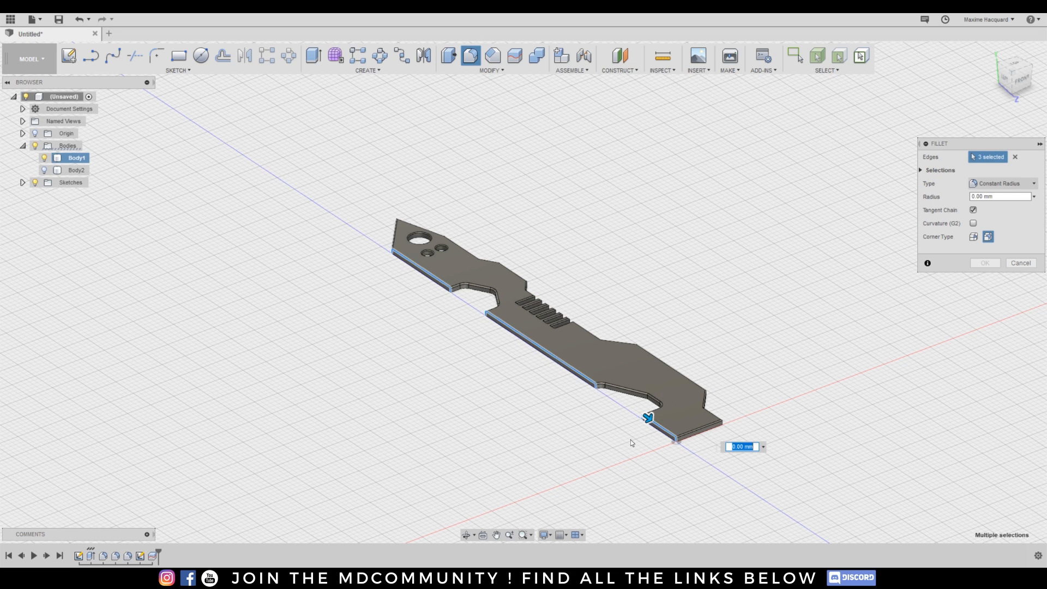
text(0.2)
scroll(617, 456, up, 6)
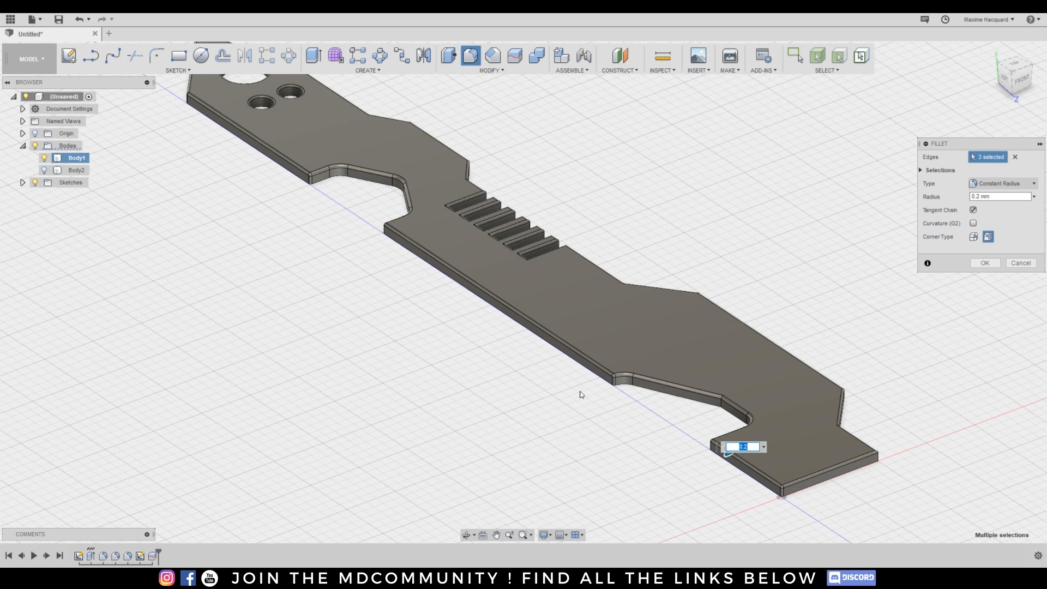
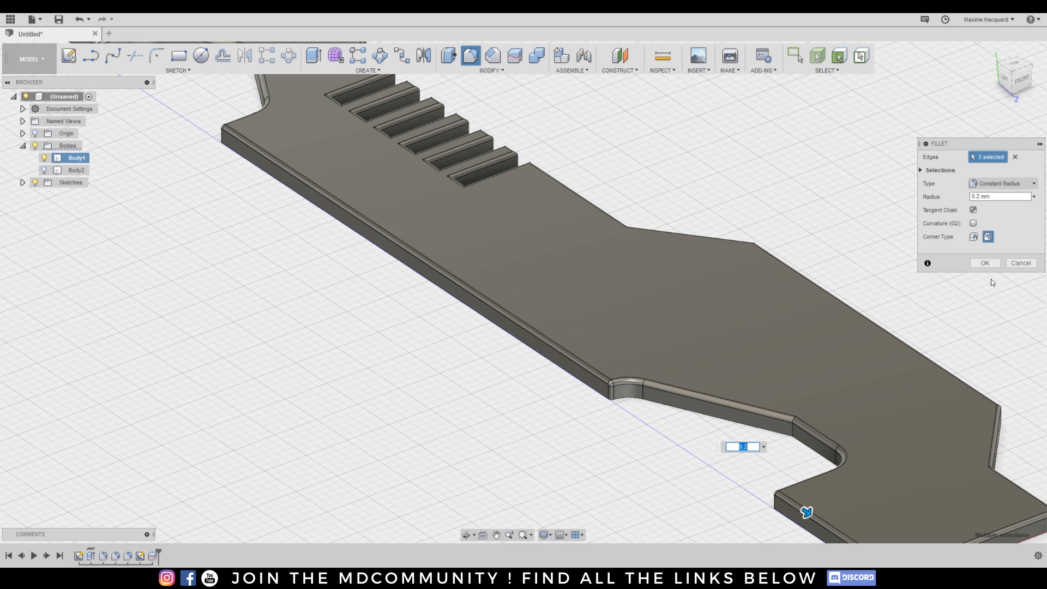
click(987, 263)
scroll(547, 293, down, 6)
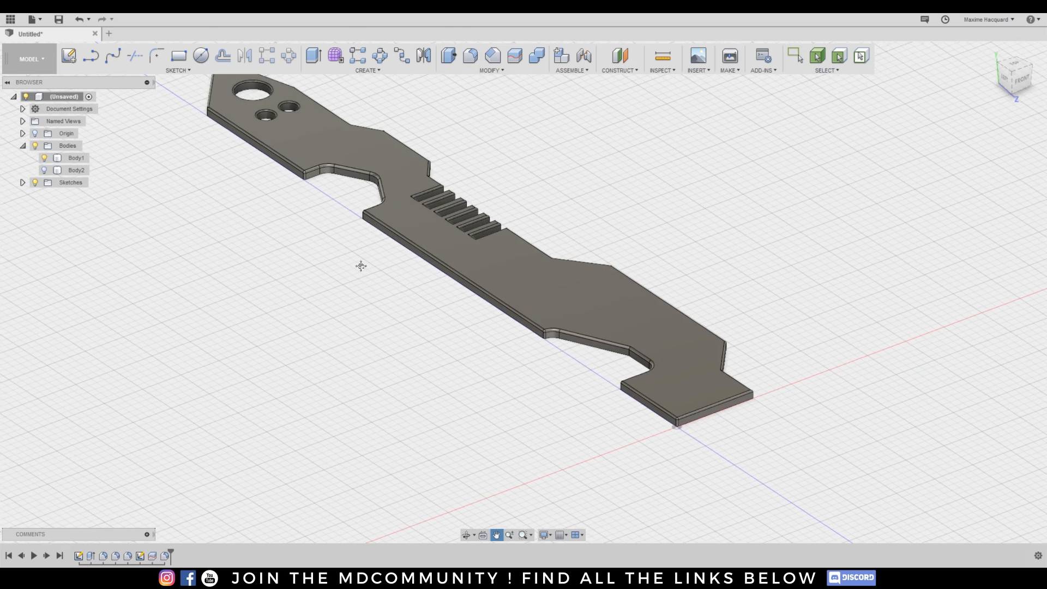
View the half plate obliquely from its outer slotted side and start a circle sketch.
drag(1031, 80, 962, 93)
middle_drag(765, 290, 746, 161)
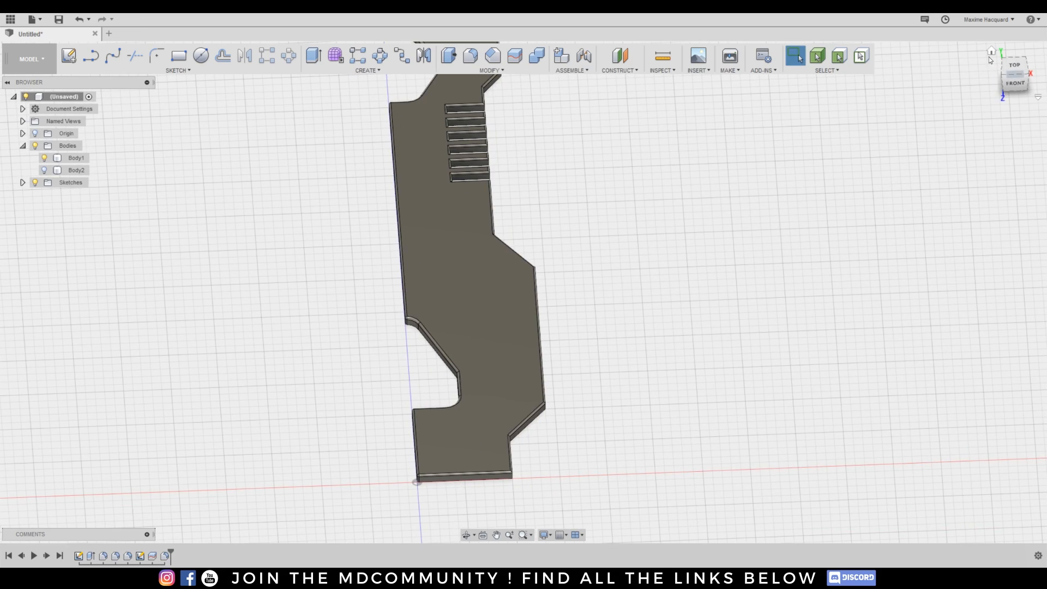
drag(1018, 80, 968, 57)
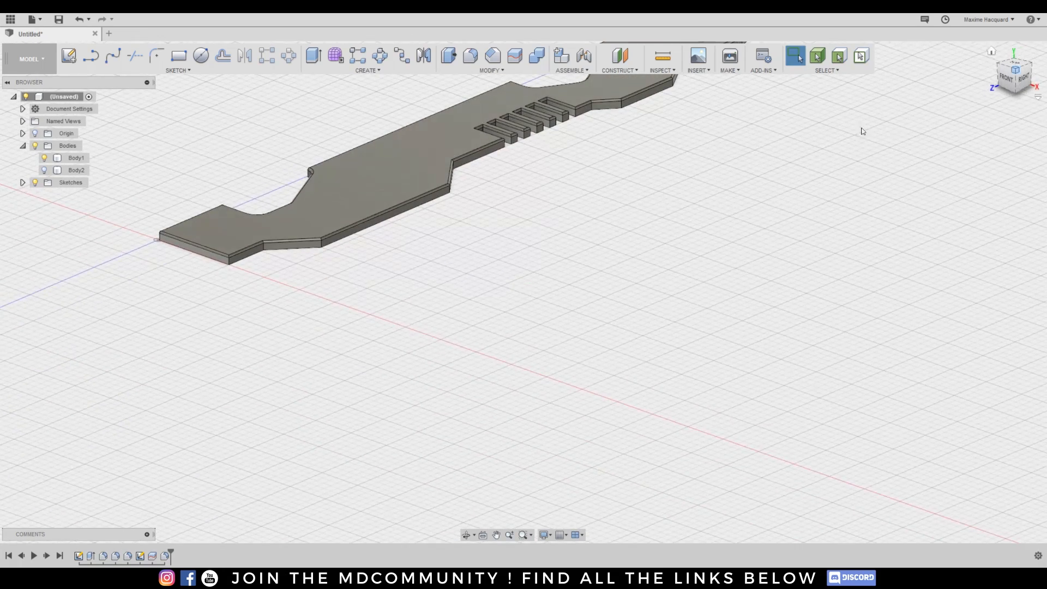
middle_drag(633, 203, 640, 212)
drag(640, 212, 690, 306)
key(Escape)
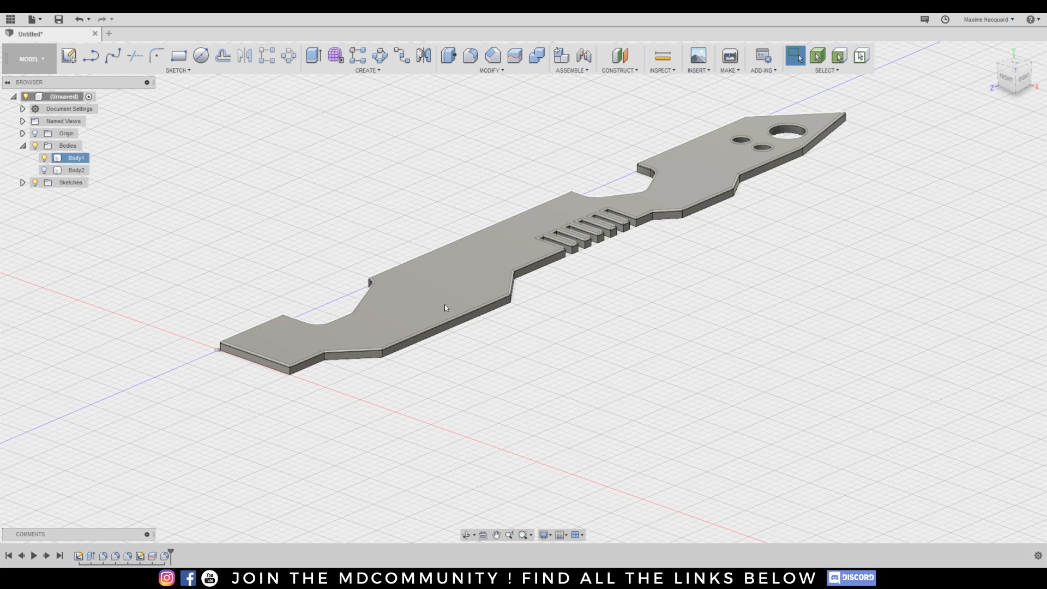
click(201, 55)
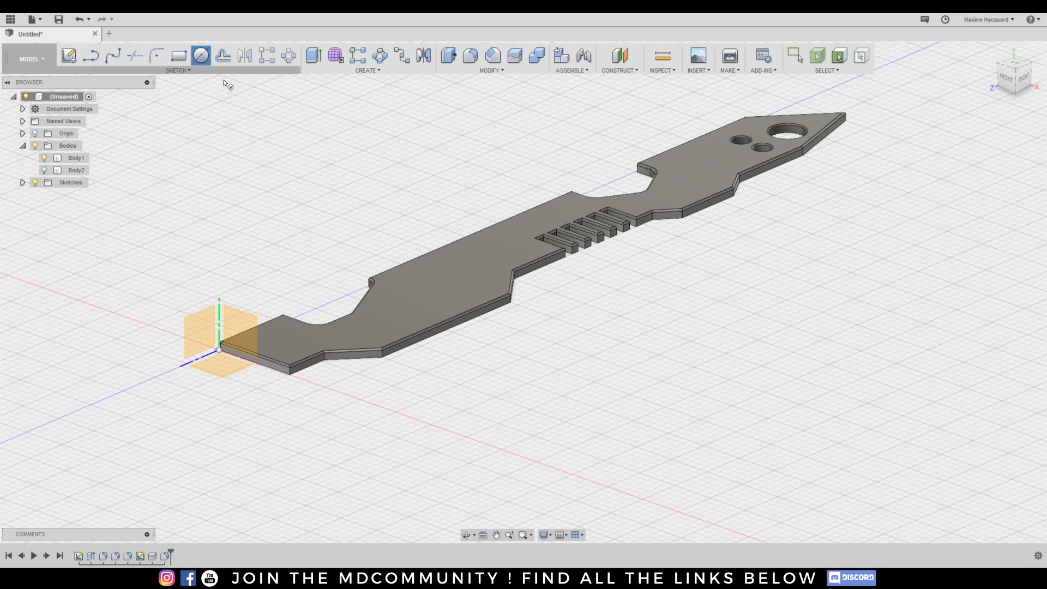
Sketch a circle on the horizontal origin plane within the wide section of the body, and finish the sketch.
click(242, 380)
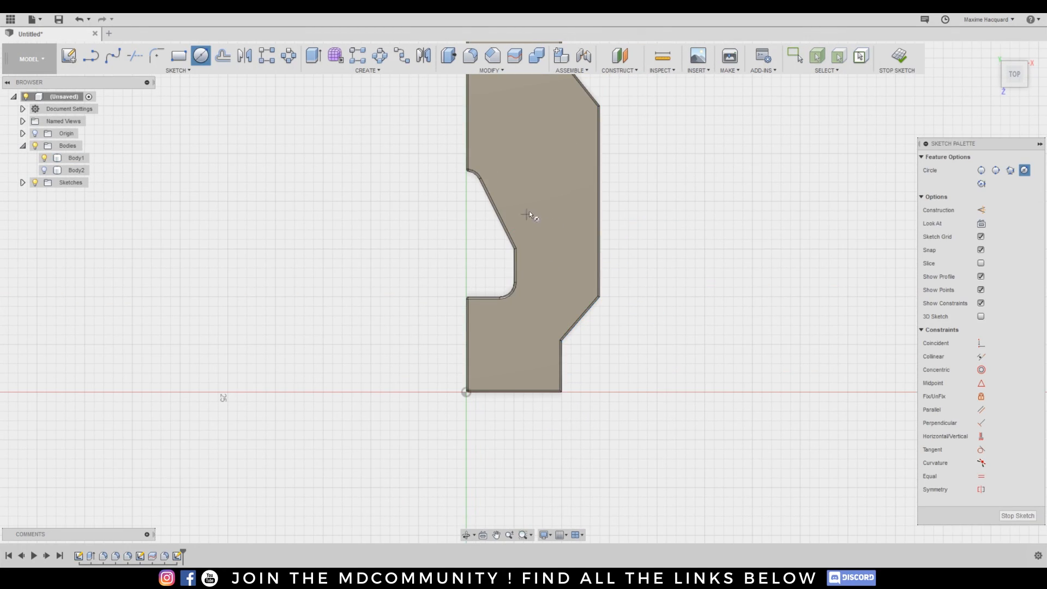
click(556, 211)
click(909, 58)
mouse_move(1010, 81)
mouse_down()
mouse_move(1019, 103)
mouse_move(1014, 53)
mouse_up()
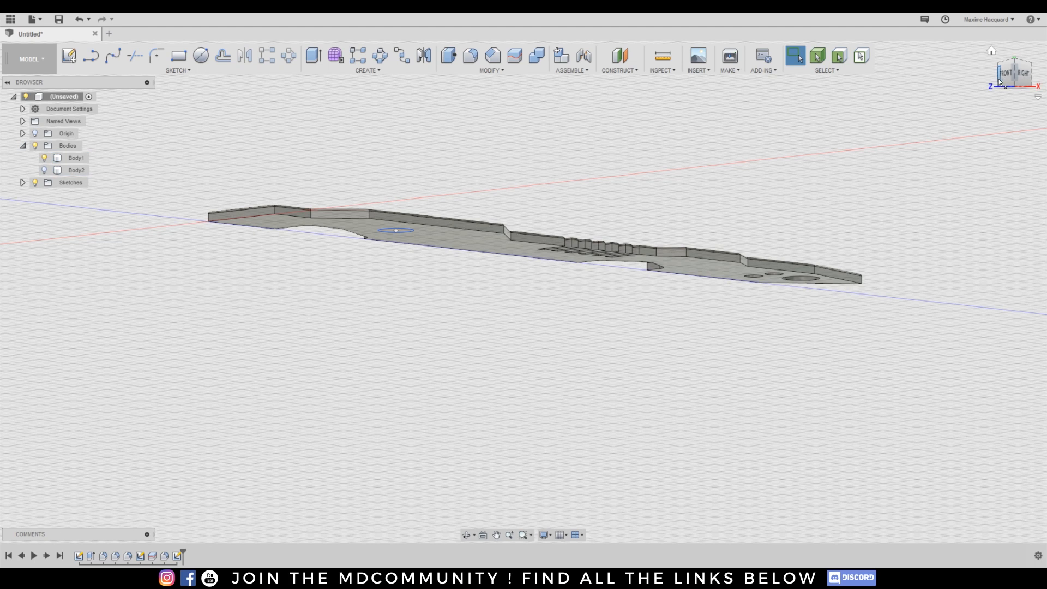
drag(1005, 90, 1006, 109)
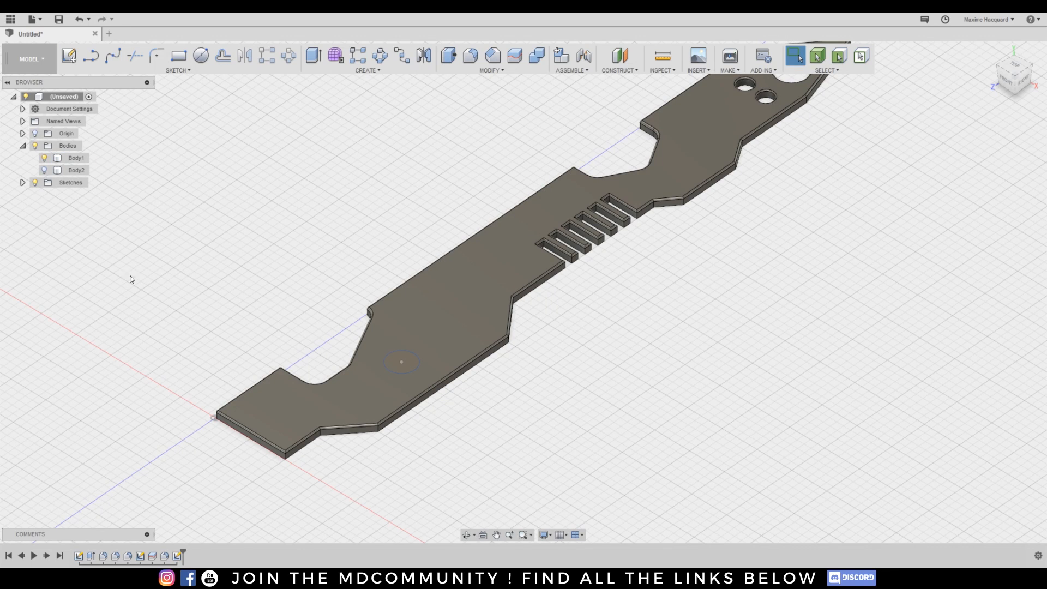
Hide Sketch3, which holds the circle drawn on the origin plane.
click(23, 183)
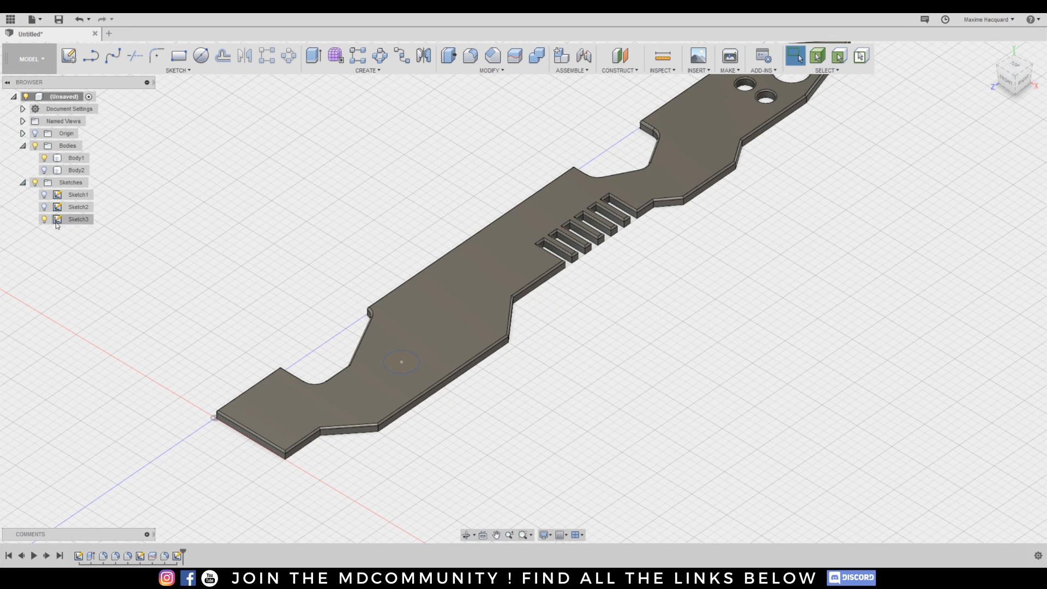
click(390, 327)
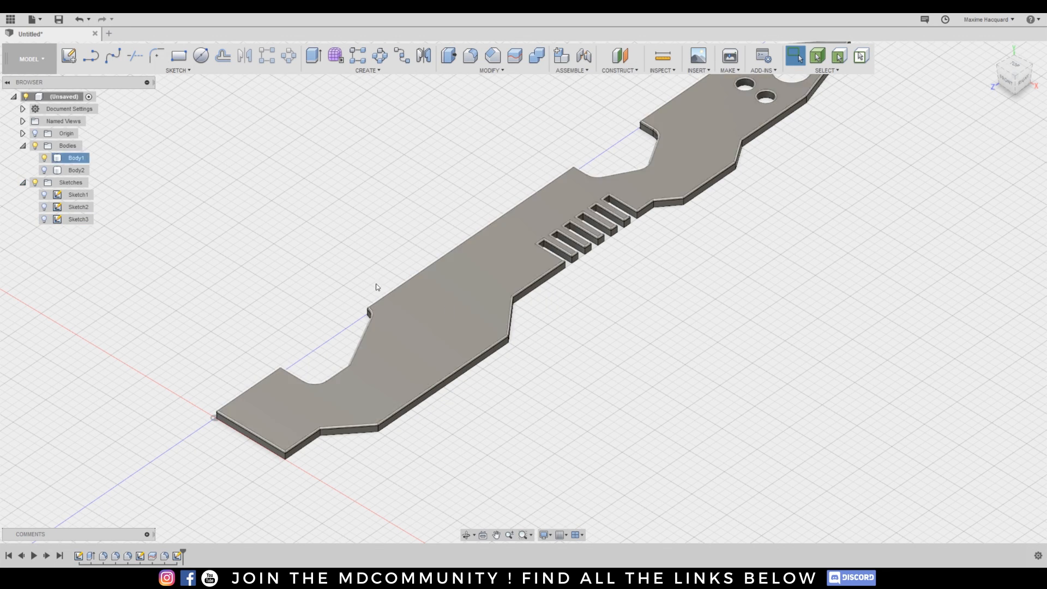
click(23, 183)
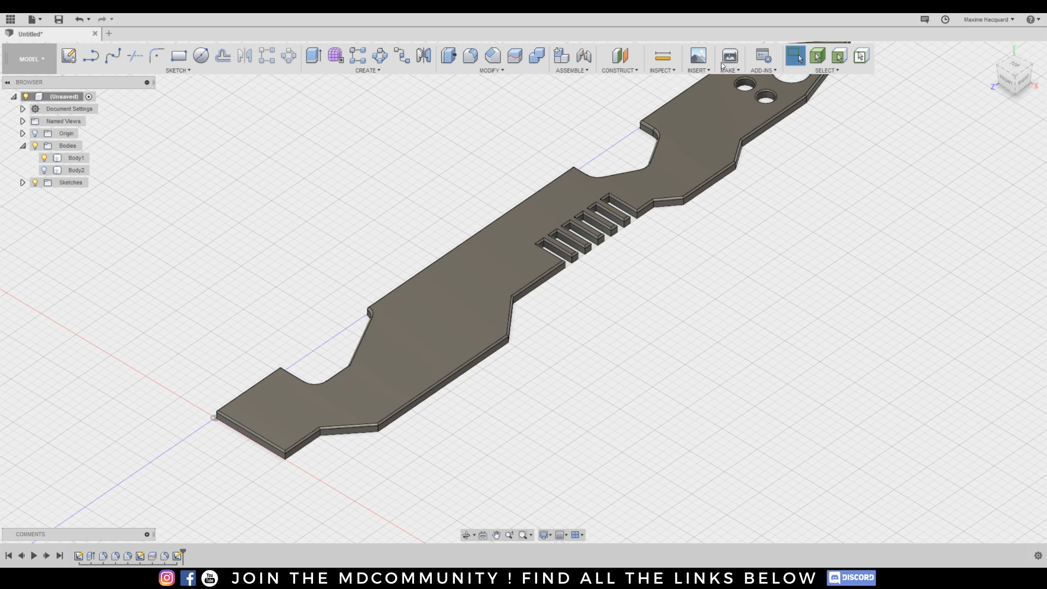
Create an offset construction plane from the body's top face at a distance of 0 mm.
click(619, 70)
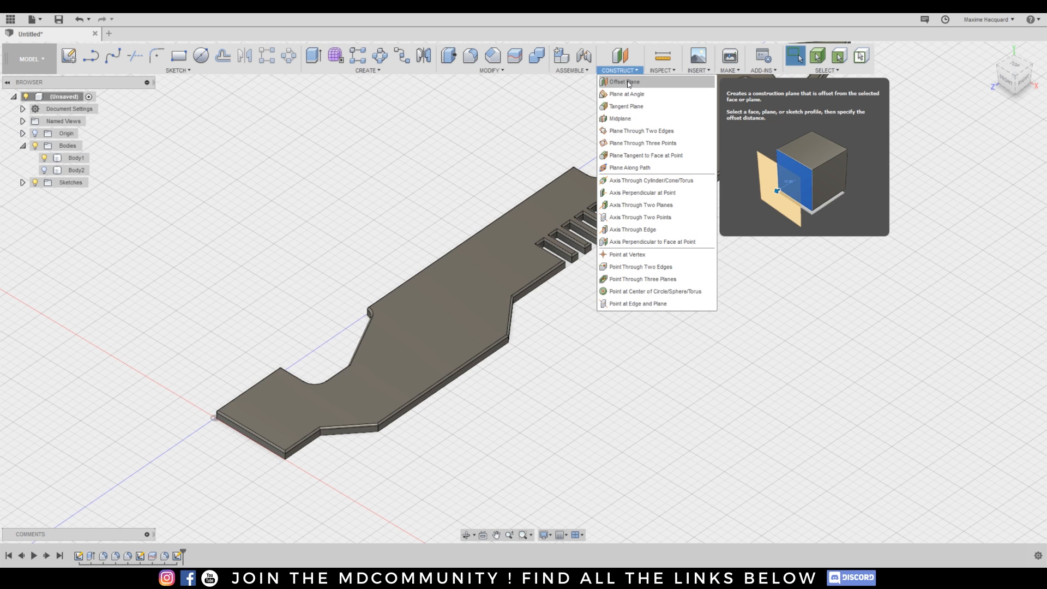
click(627, 82)
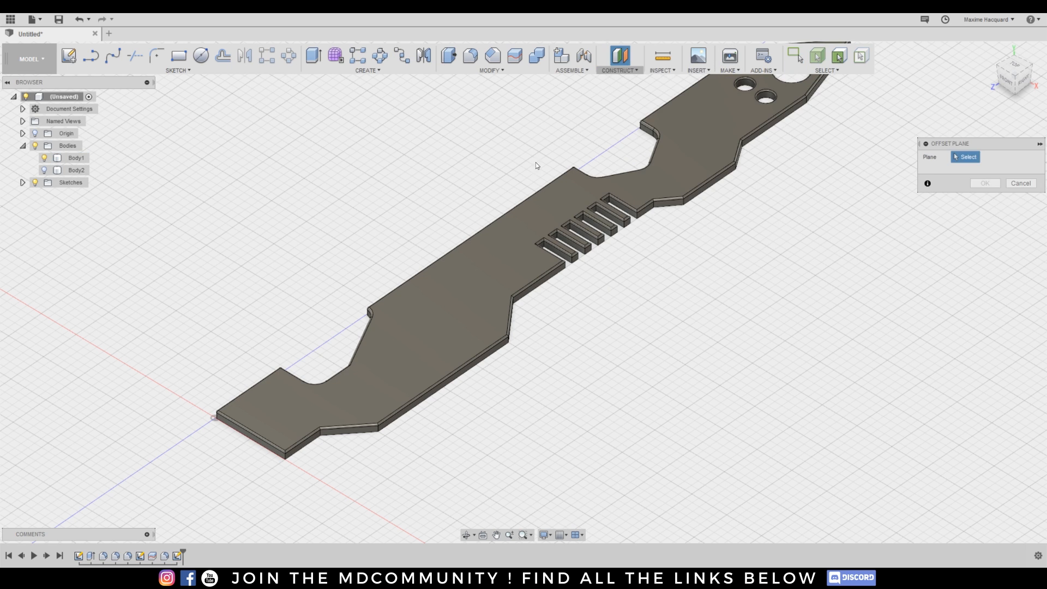
click(472, 296)
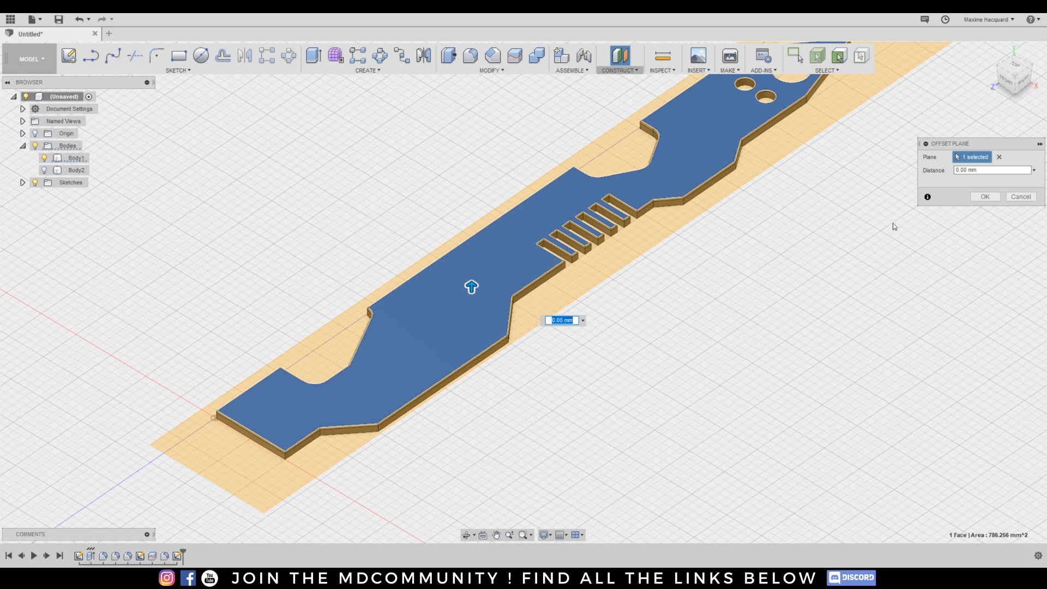
click(976, 198)
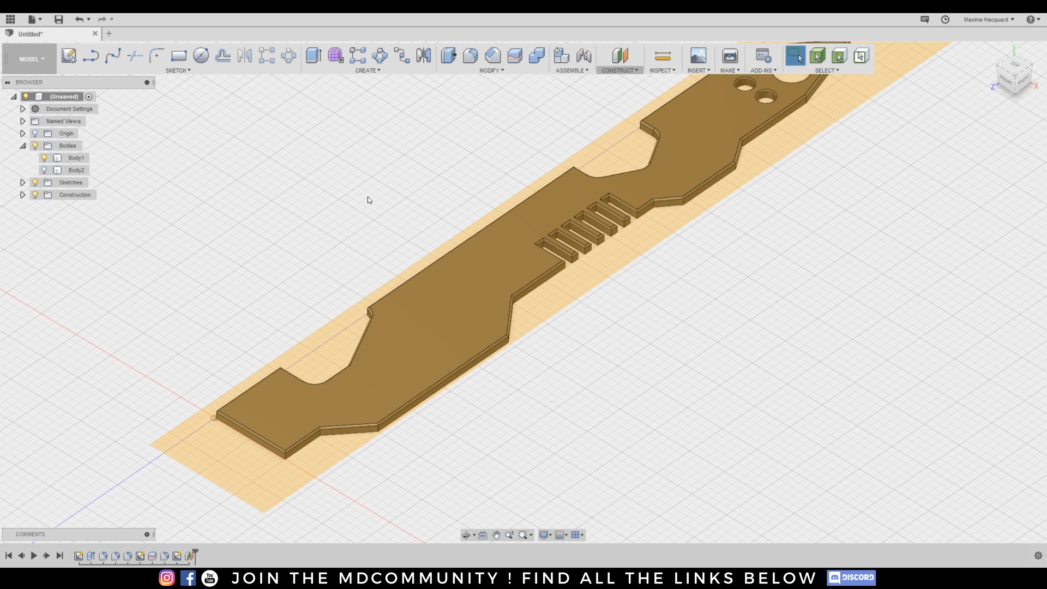
Sketch a circle about 5.7 mm in diameter on the new construction plane, over the body's wide lower section, and finish the sketch.
click(201, 56)
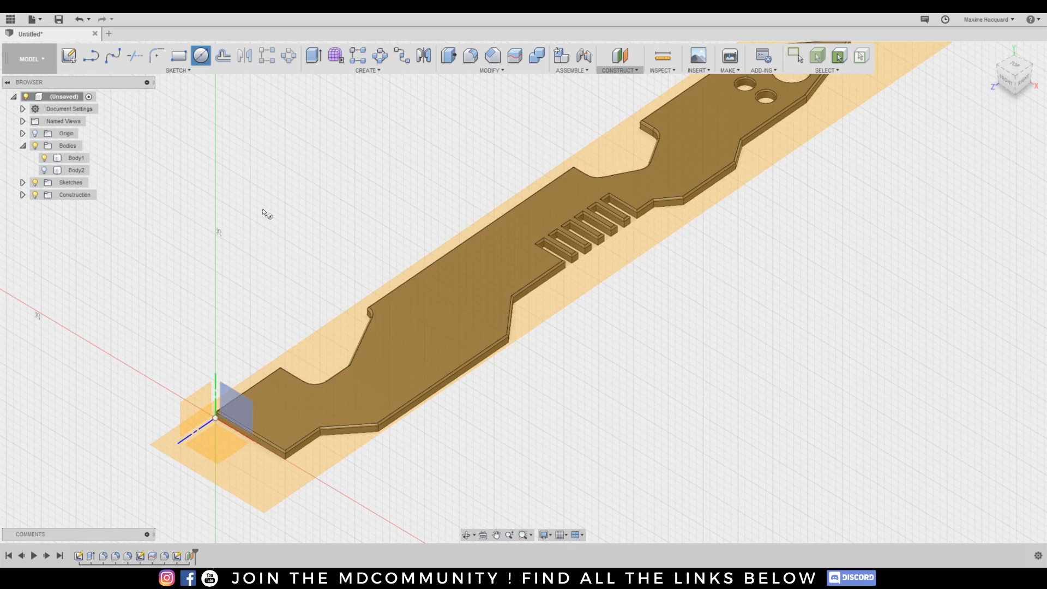
click(325, 369)
click(462, 293)
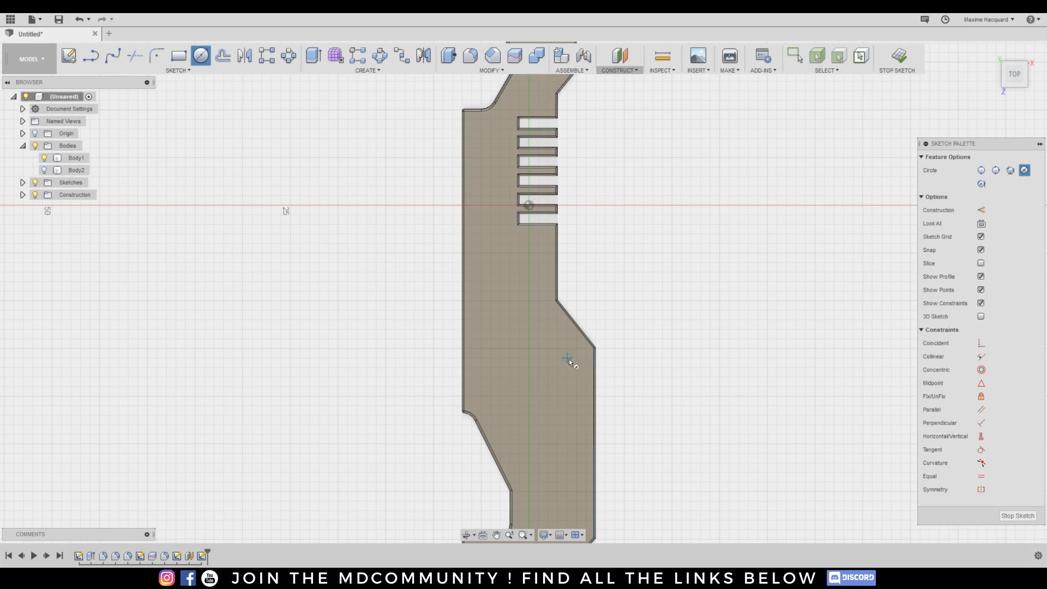
scroll(626, 483, up, 2)
middle_drag(626, 484, 619, 285)
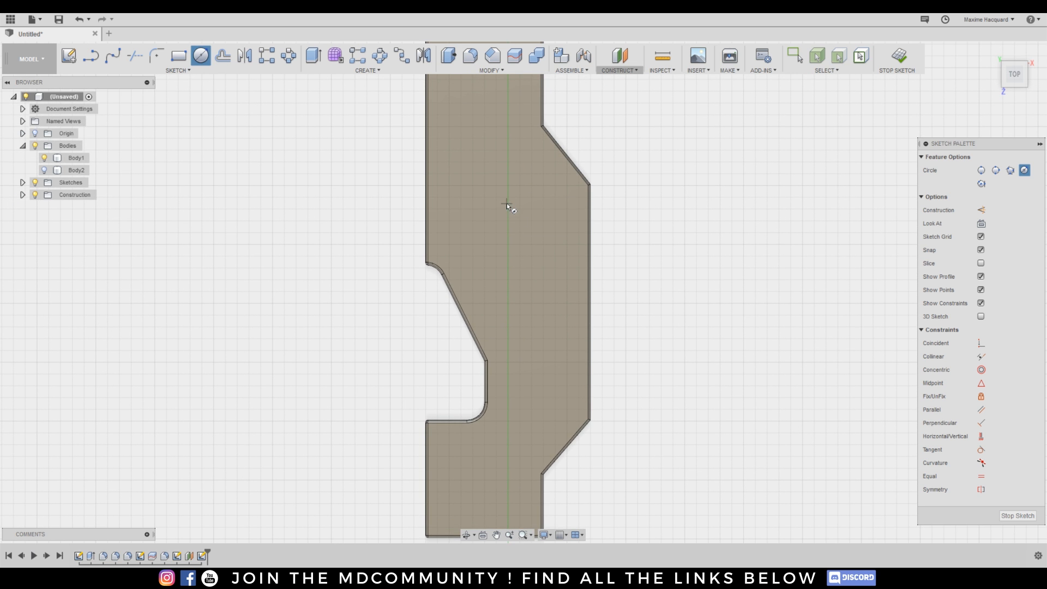
scroll(506, 202, down, 2)
scroll(507, 205, down, 3)
middle_drag(508, 207, 503, 273)
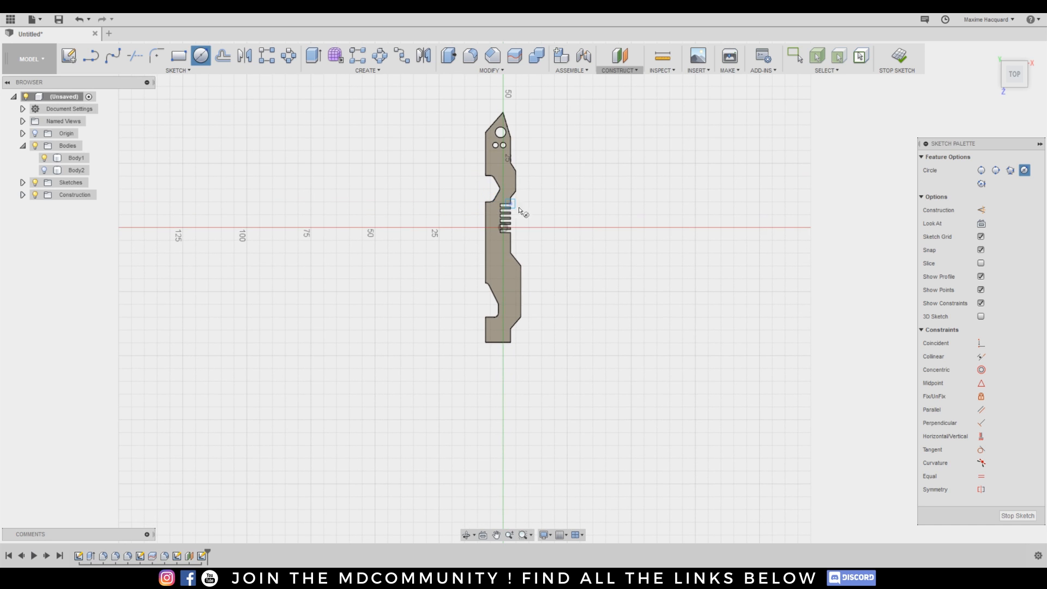
click(503, 278)
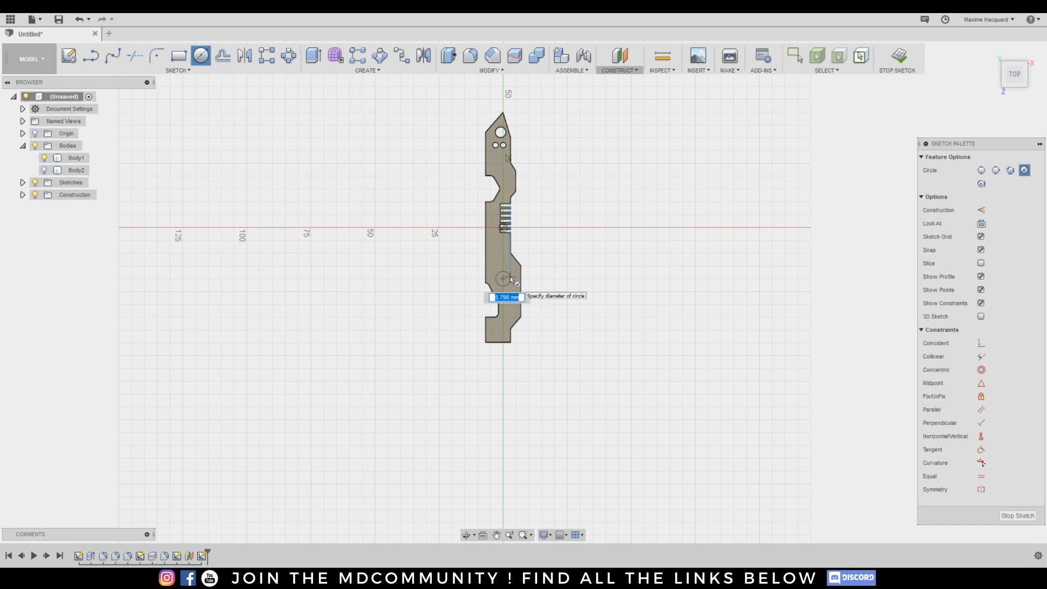
click(509, 277)
scroll(509, 297, up, 4)
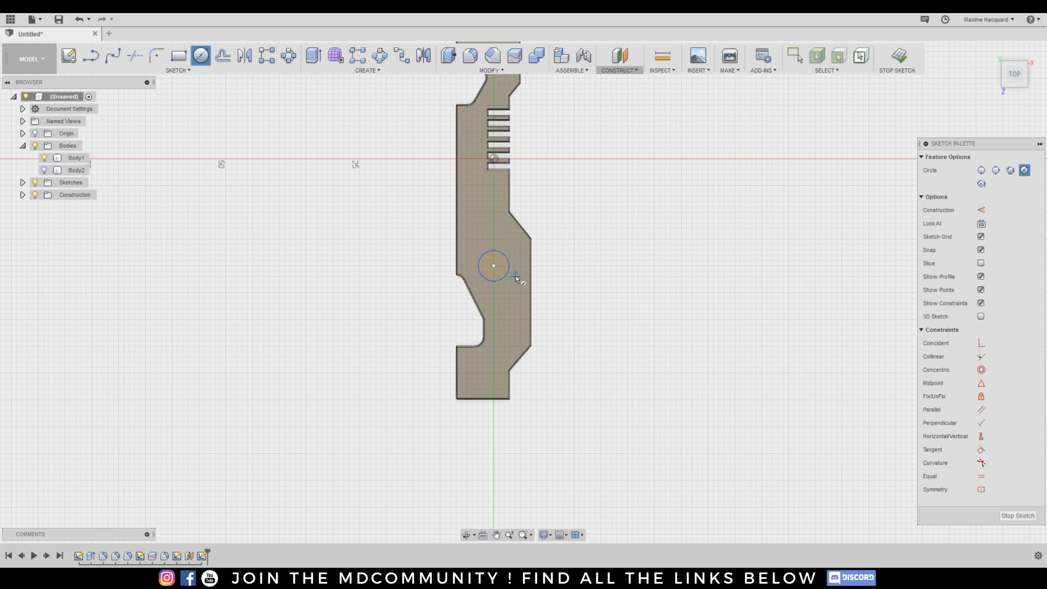
click(898, 55)
Extrude the circle -0.5 mm as a cut to make a shallow round pocket in the body's top face.
drag(1014, 75, 1004, 93)
shift+middle_drag(523, 287, 491, 274)
scroll(615, 253, up, 5)
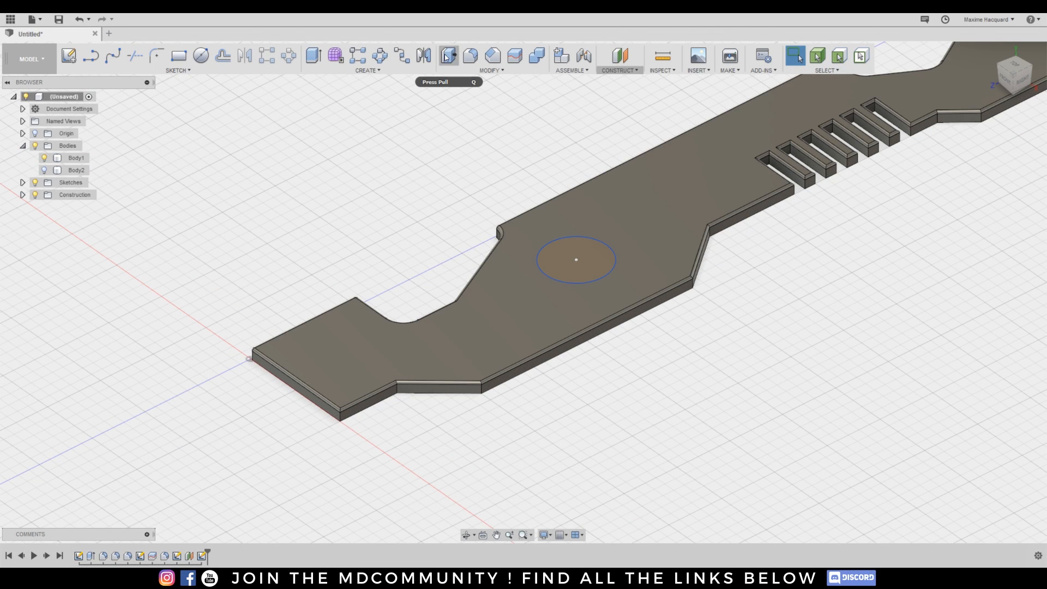
click(313, 55)
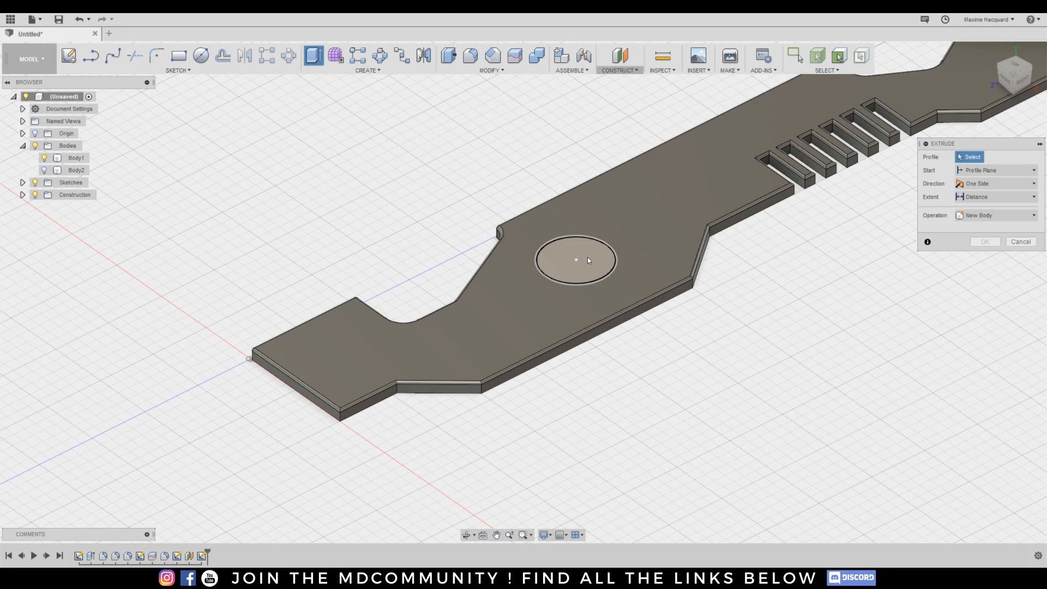
click(587, 257)
click(350, 71)
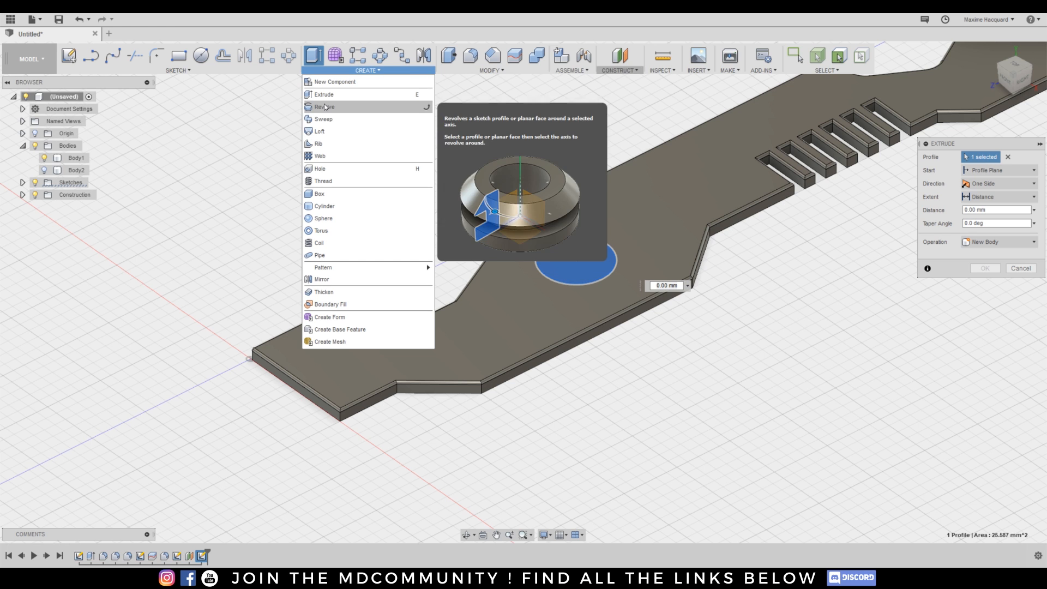
double_click(668, 286)
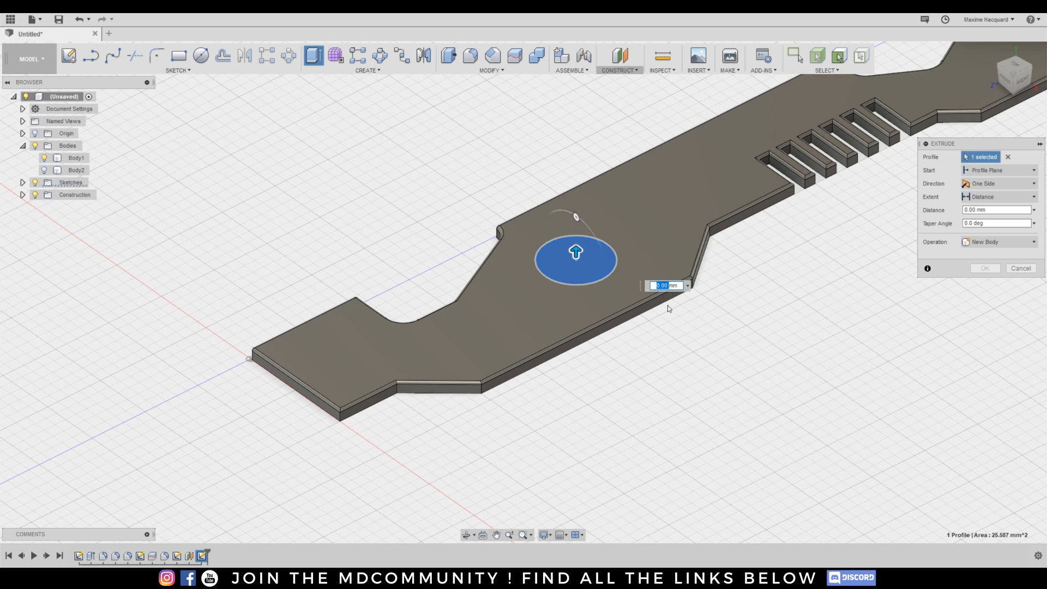
text(2)
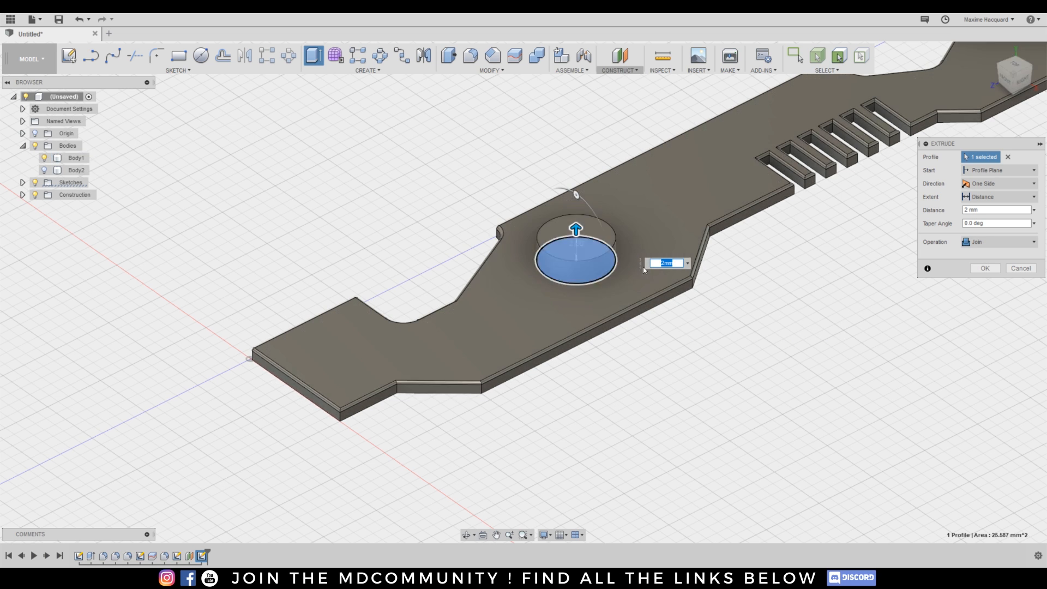
click(658, 263)
text(.)
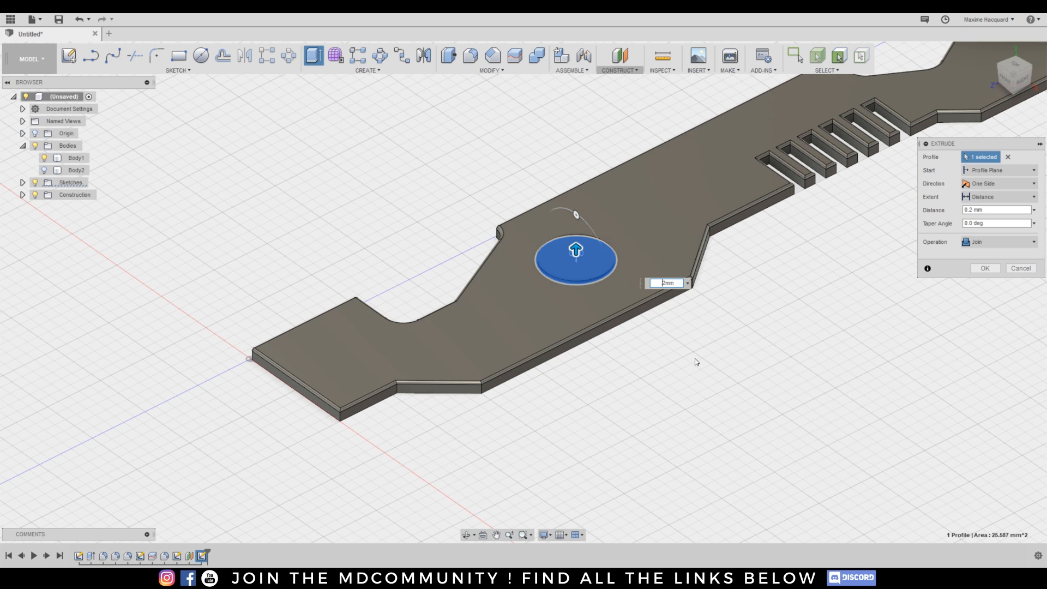
text(-)
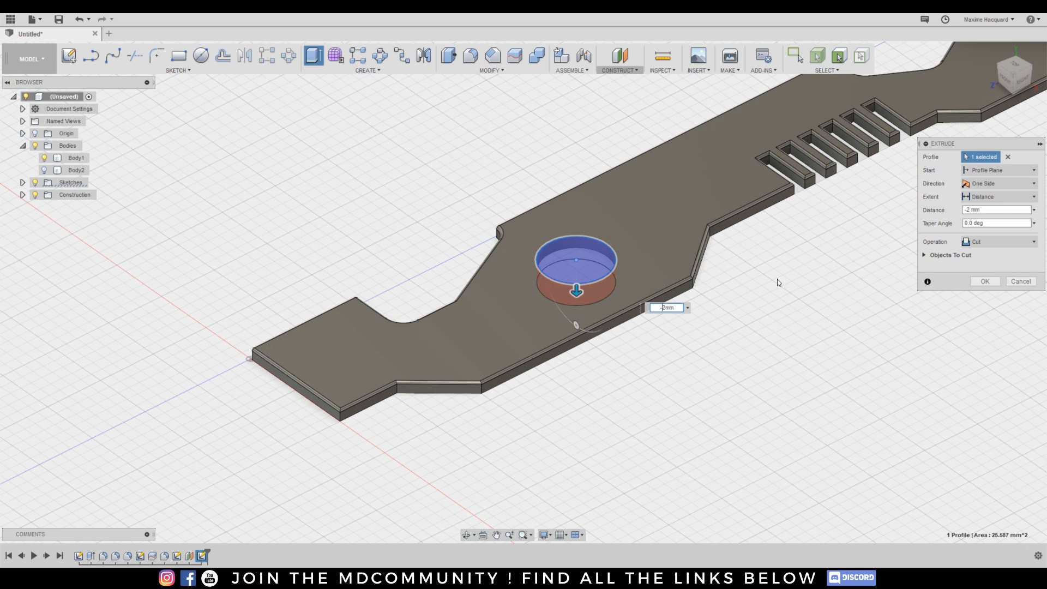
click(666, 306)
key(BackSpace)
text(1)
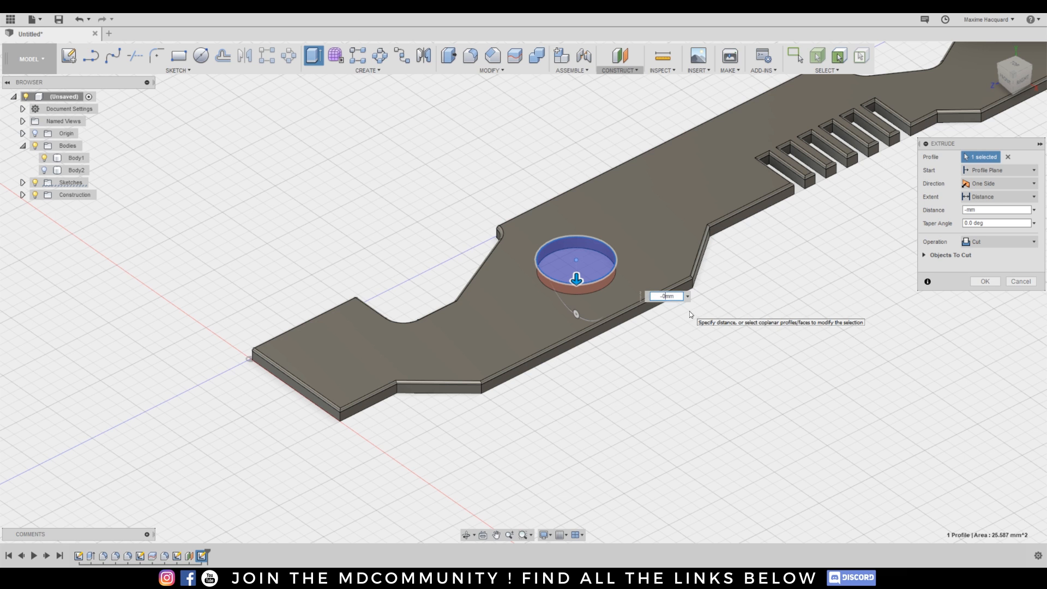
text(0.5)
click(984, 281)
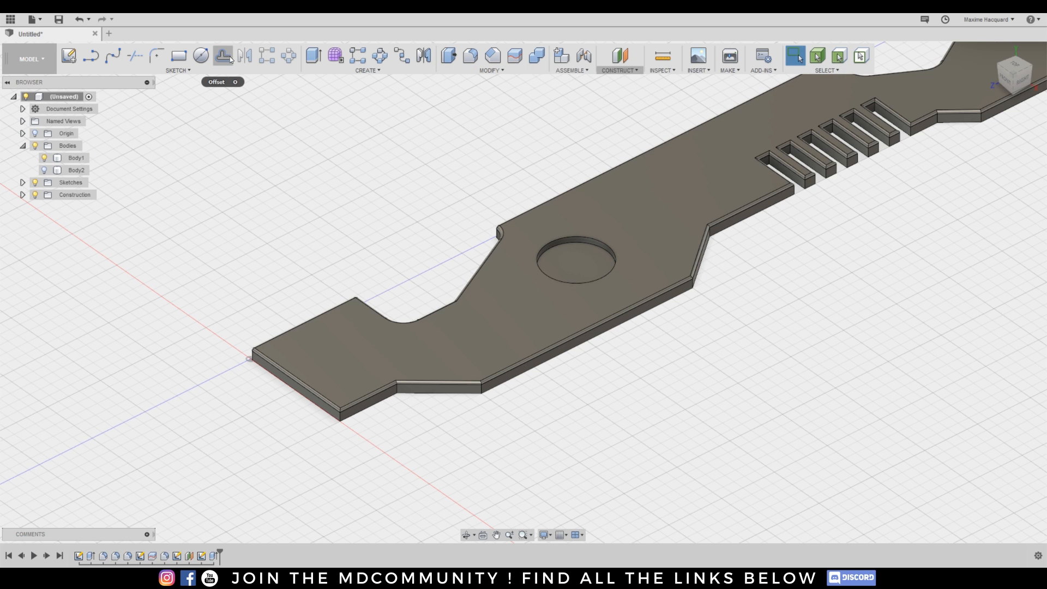
Start a sketch on the body's top face and offset the pocket's circular edge inward by 0.5 mm.
click(178, 70)
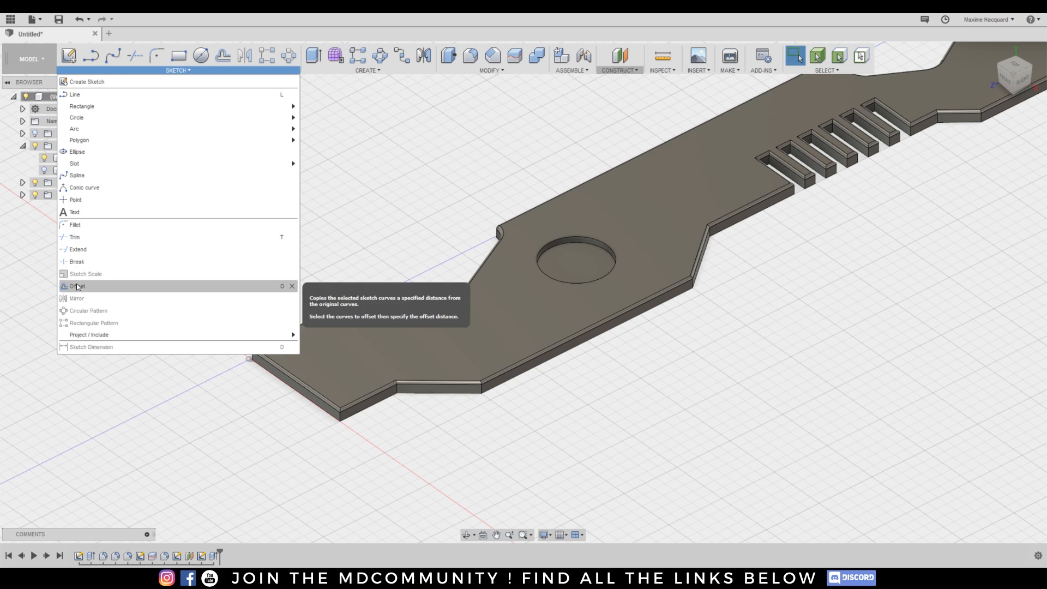
click(216, 61)
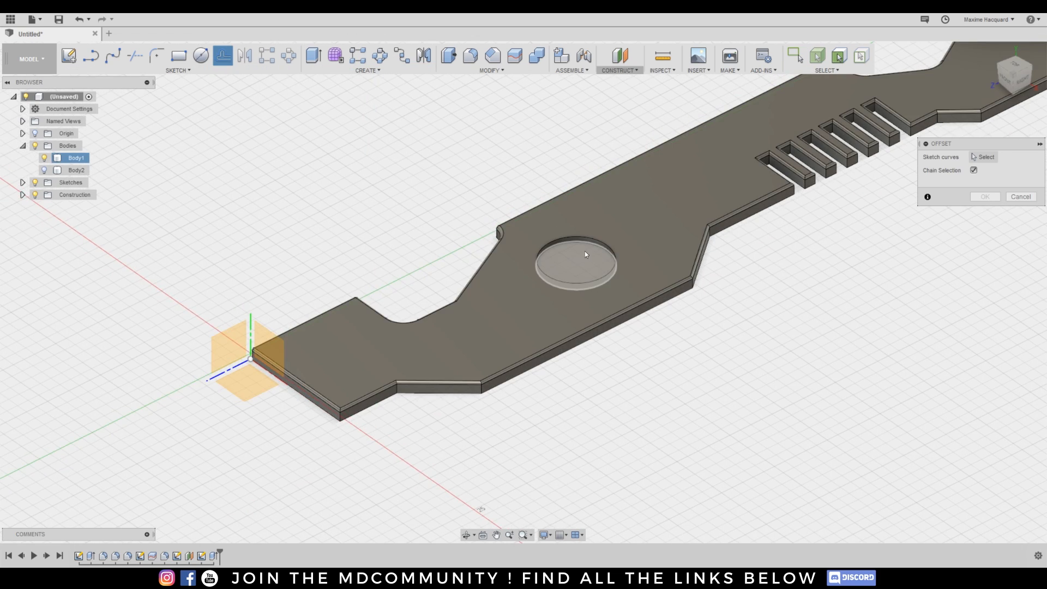
click(610, 246)
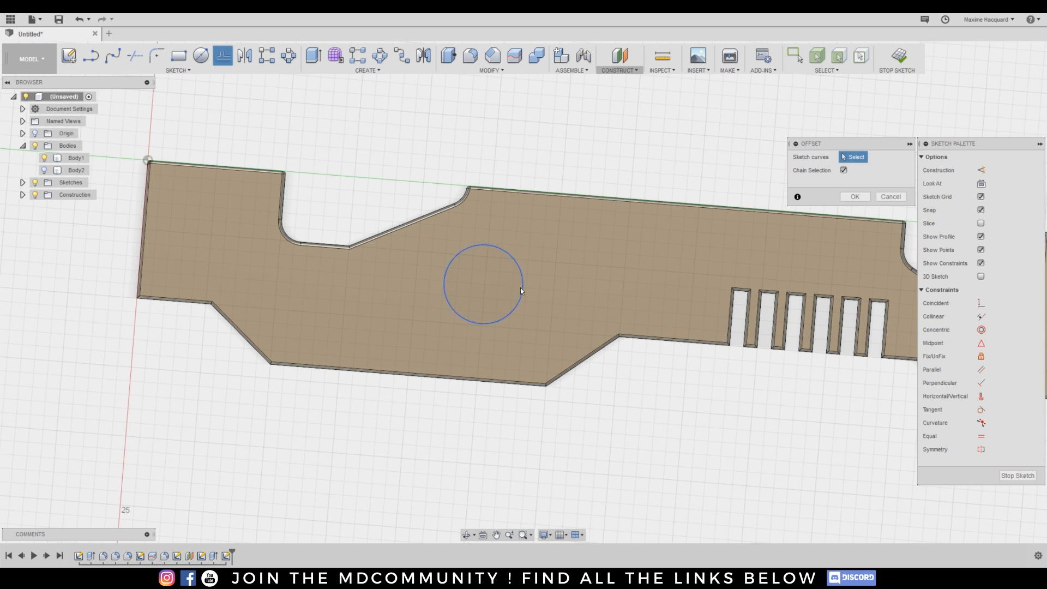
click(520, 272)
drag(531, 263, 513, 271)
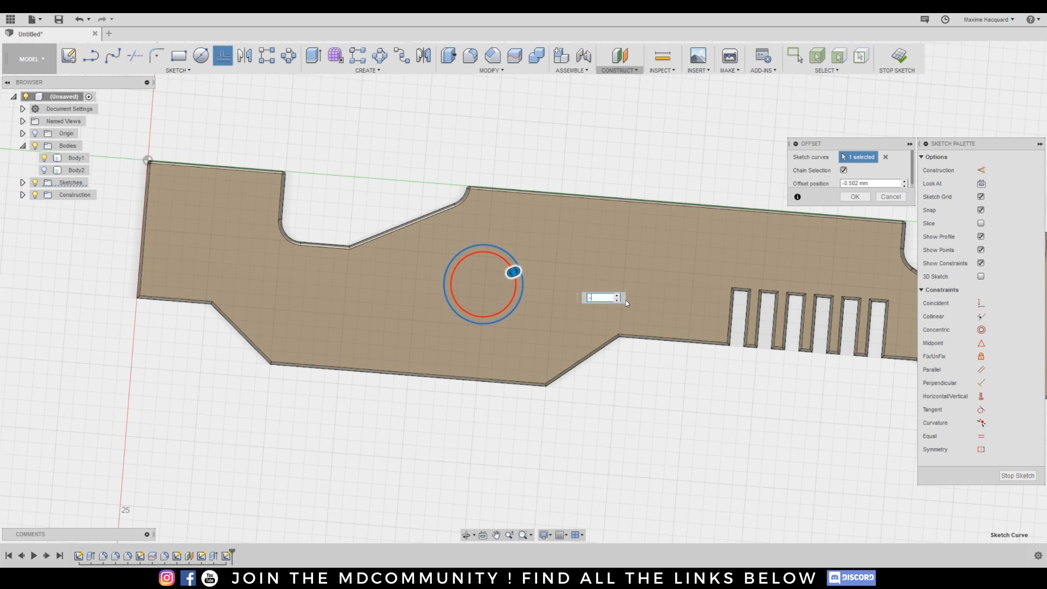
text(-0.5)
click(856, 198)
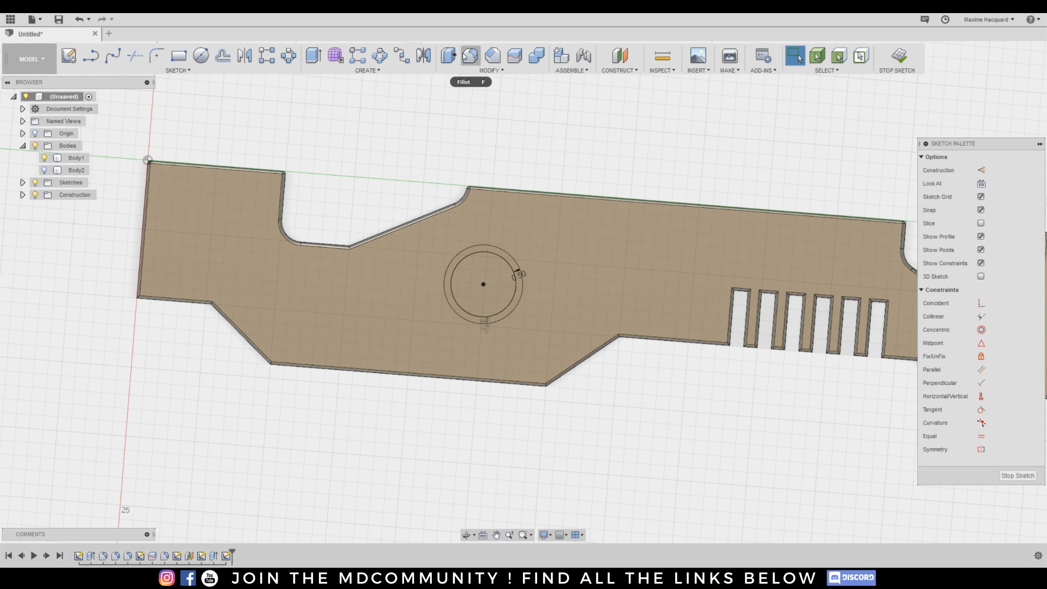
Extrude the inner circle -0.5 mm with the Join operation, filling the pocket's centre and leaving a ring groove.
click(313, 55)
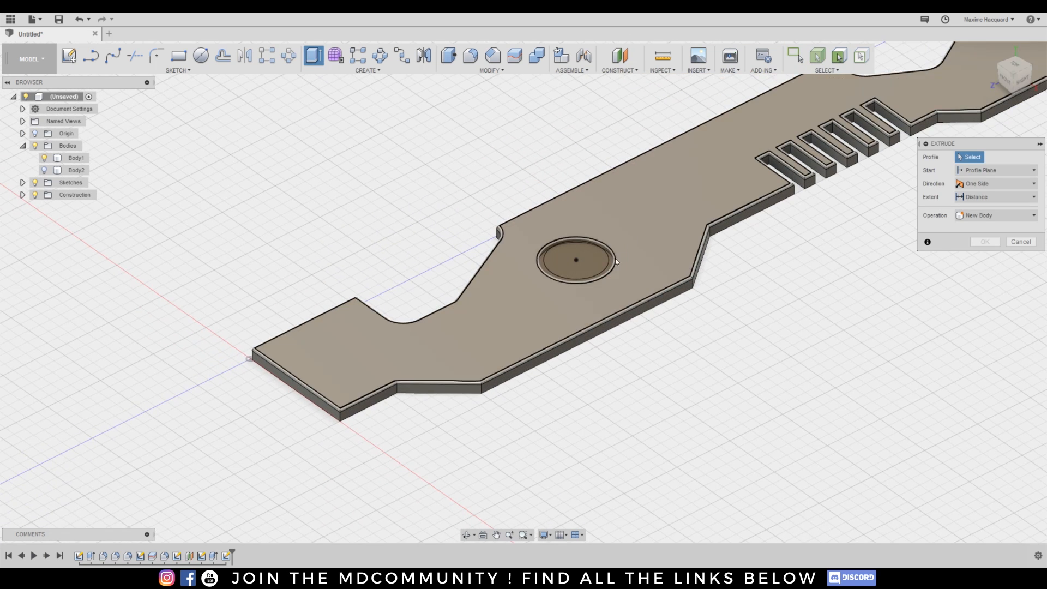
click(590, 267)
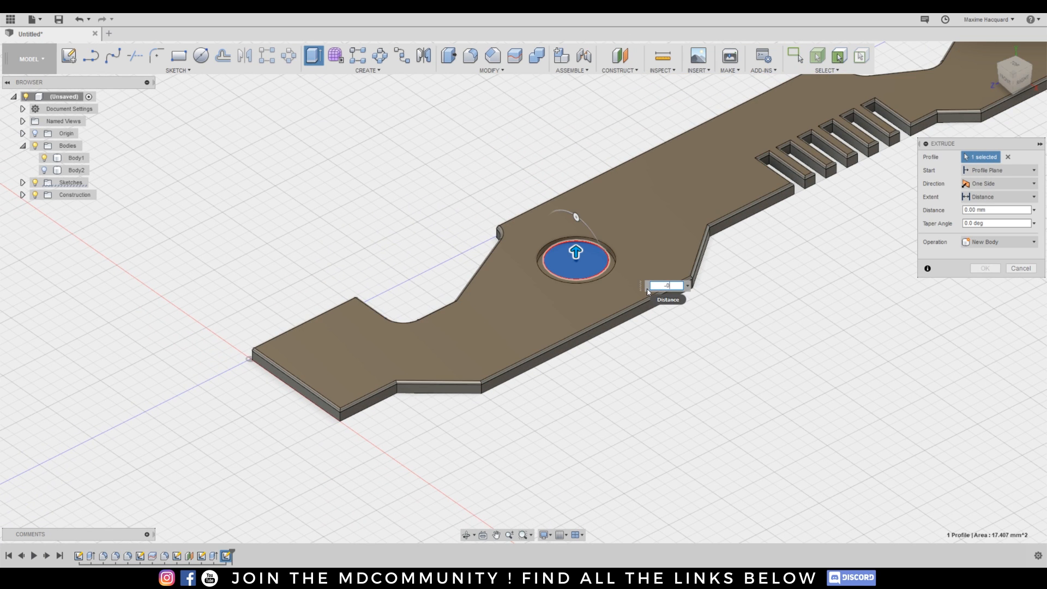
text(-0.5)
key(Return)
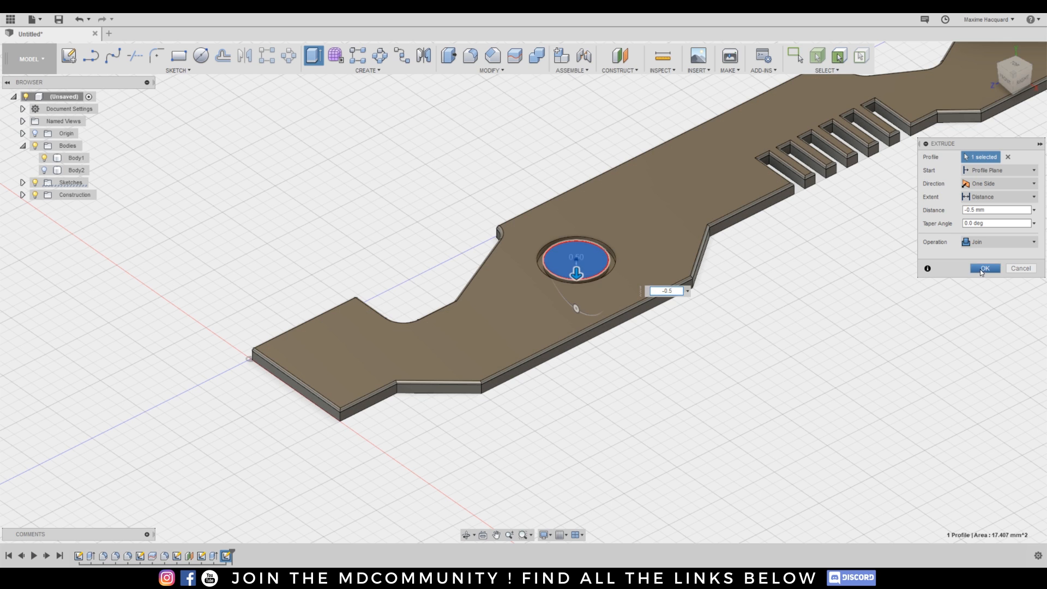
key(Return)
Fillet the outer top edge of the ring groove with a 0.25 mm radius.
click(464, 52)
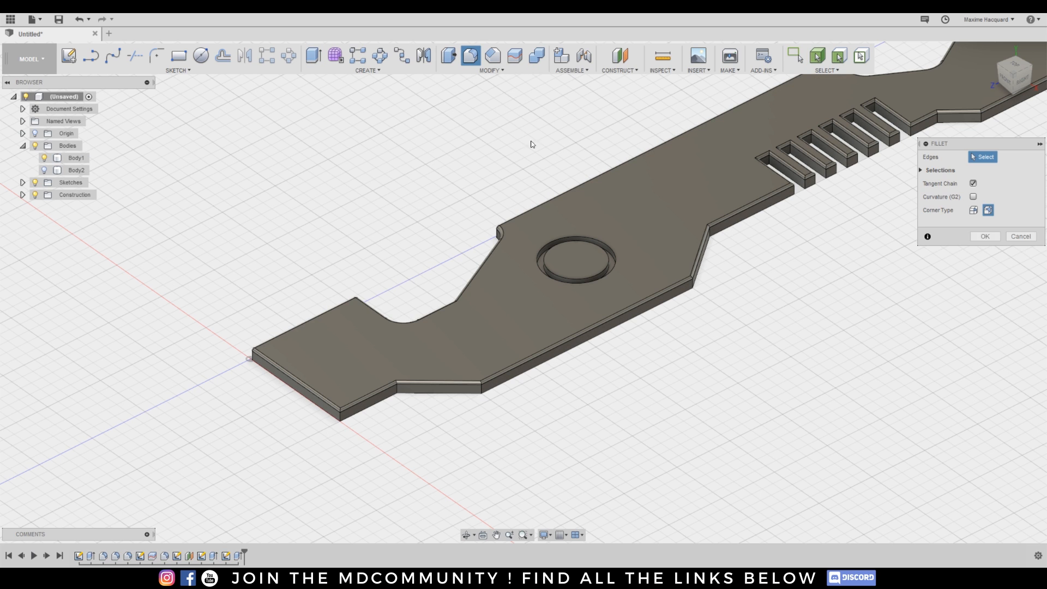
click(606, 246)
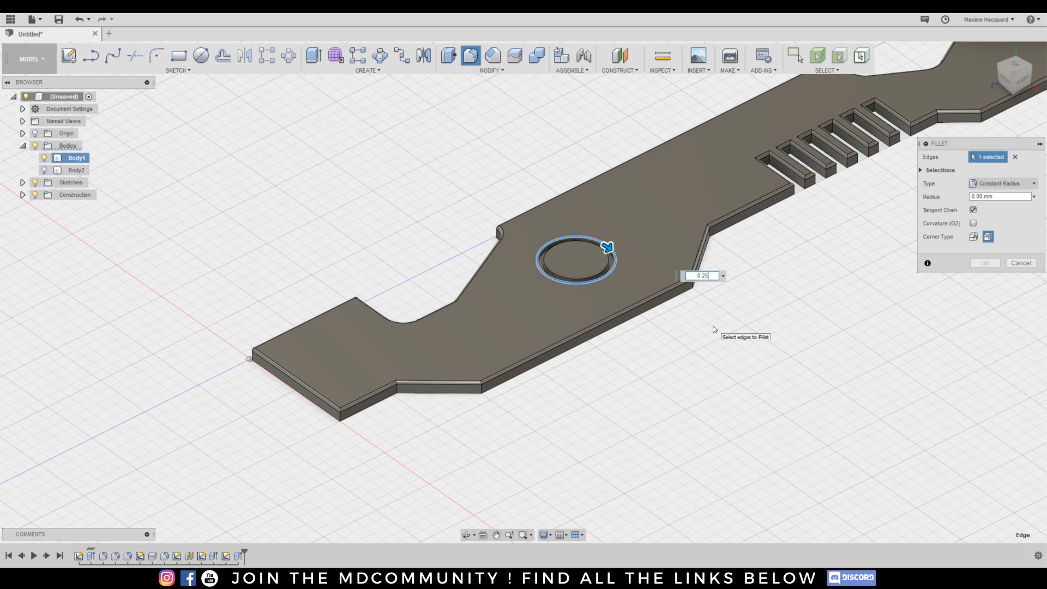
text(0.25)
key(Return)
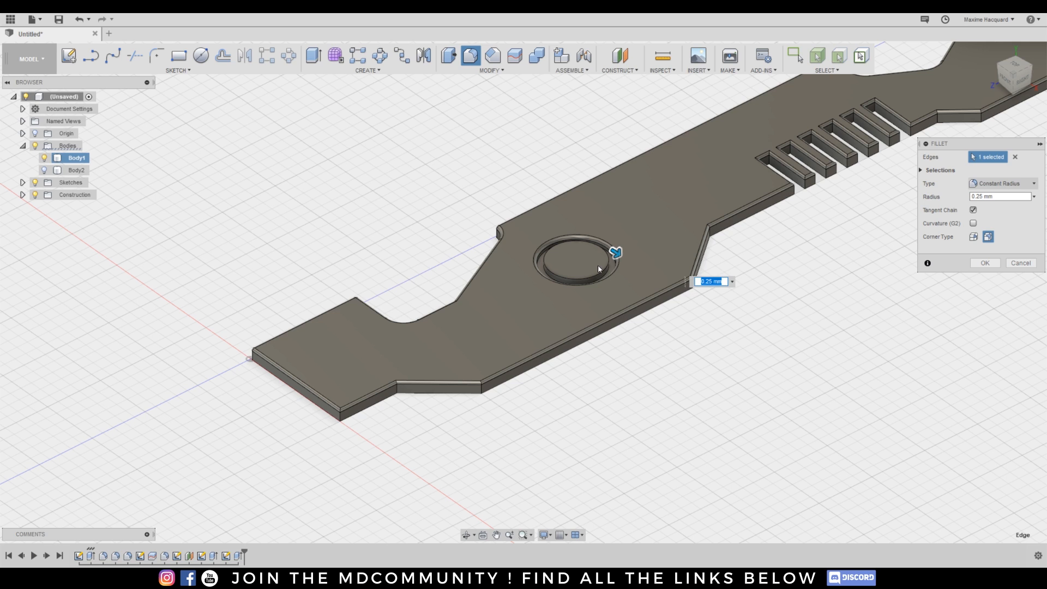
click(976, 263)
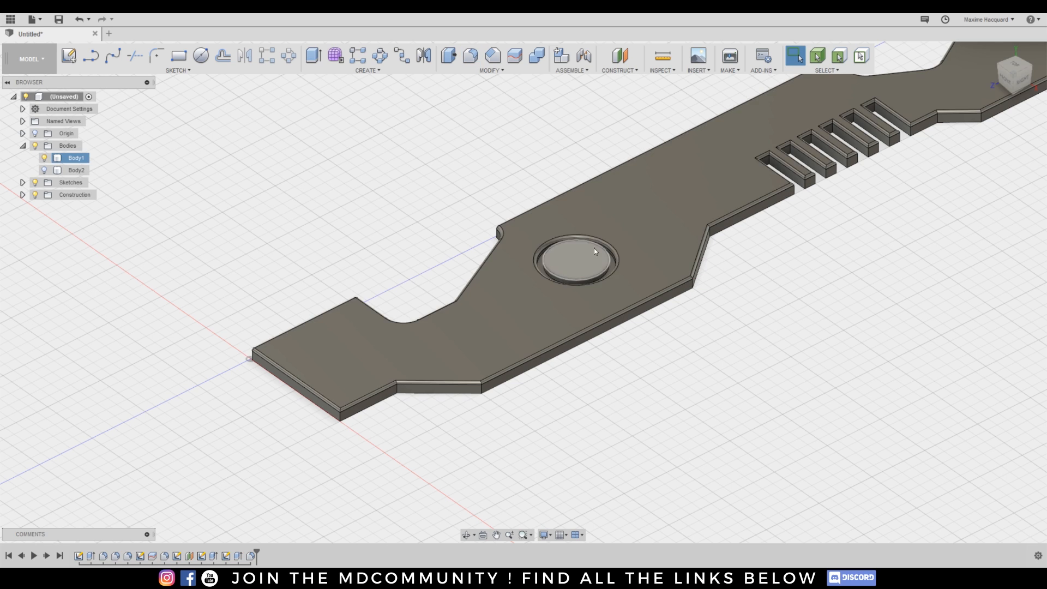
Fillet the top edge of the round centre inside the ring groove with a 1 mm radius.
click(470, 55)
click(606, 251)
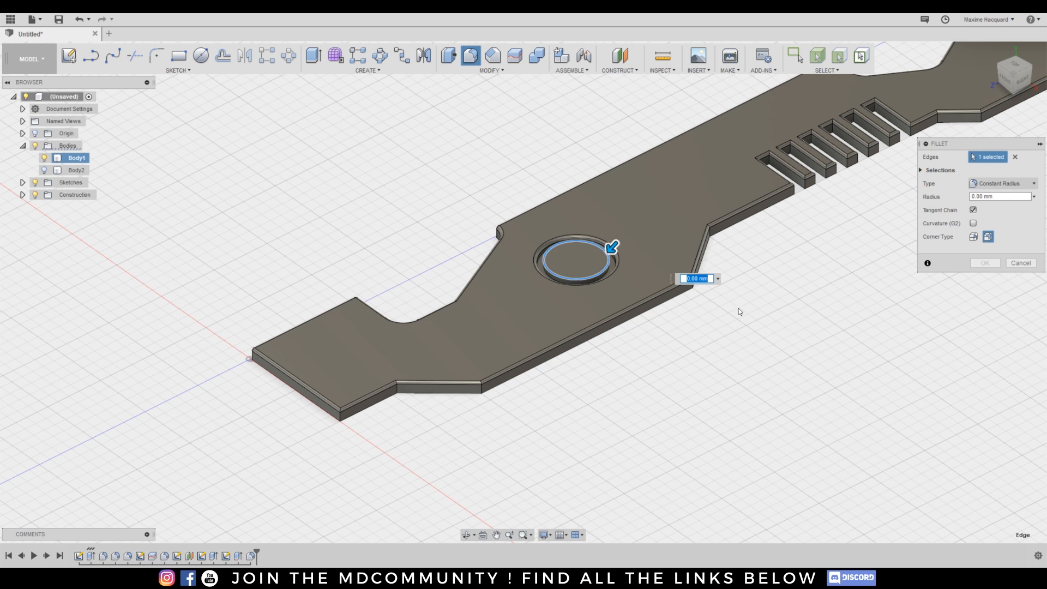
text(1)
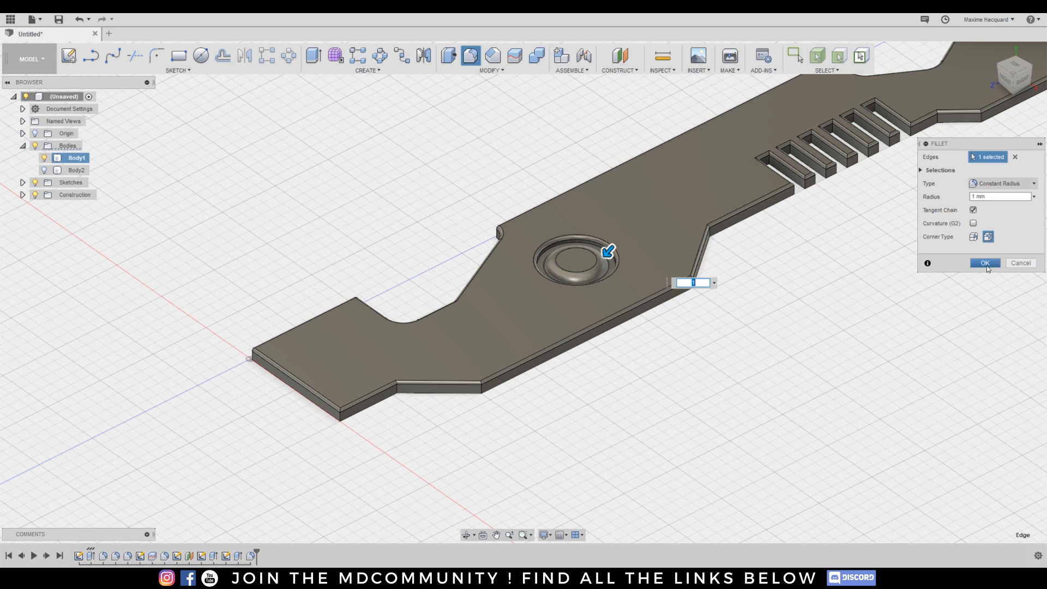
click(986, 266)
Examine the rounded ring groove and the rest of the body's top face from above.
drag(1018, 68, 1036, 90)
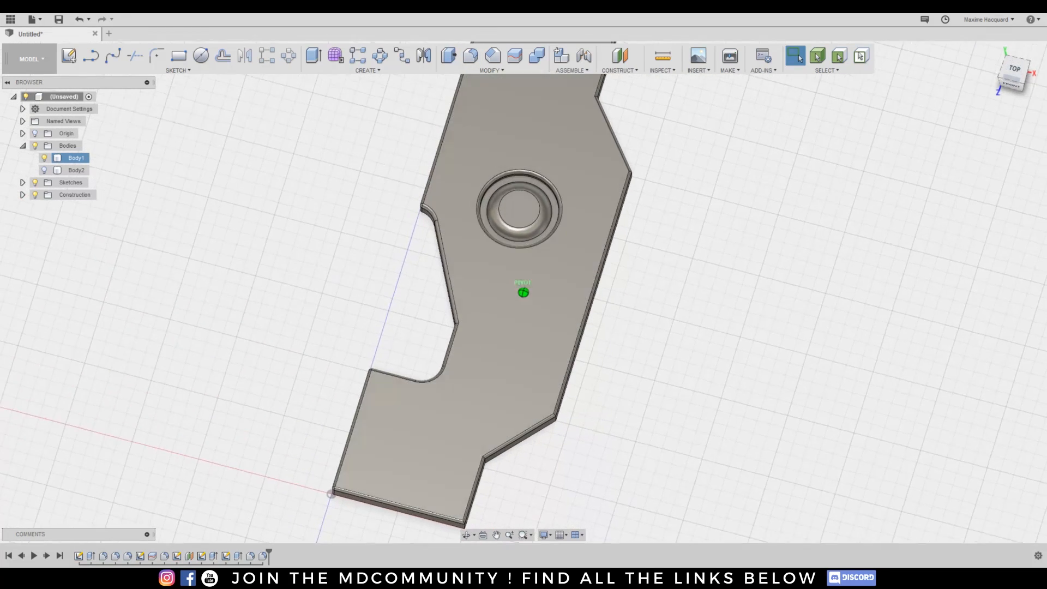
shift+middle_drag(493, 215, 499, 212)
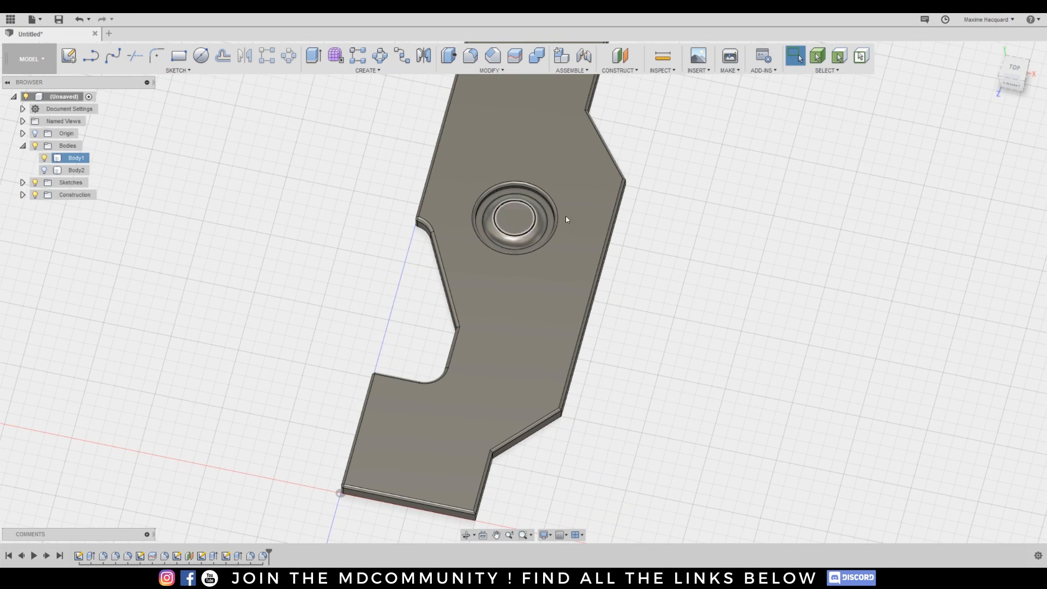
scroll(654, 229, down, 5)
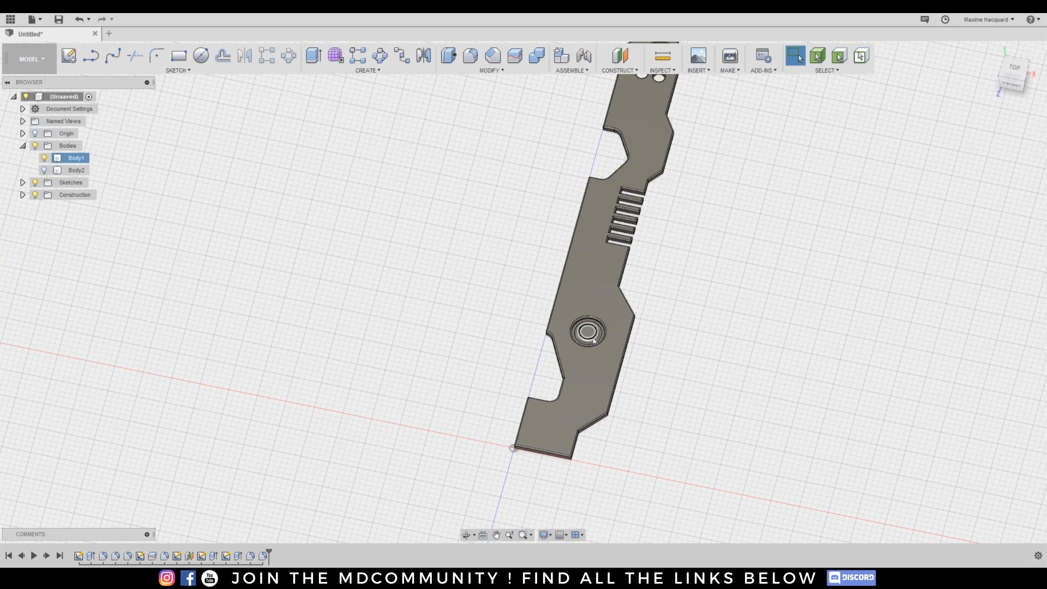
middle_drag(757, 280, 759, 334)
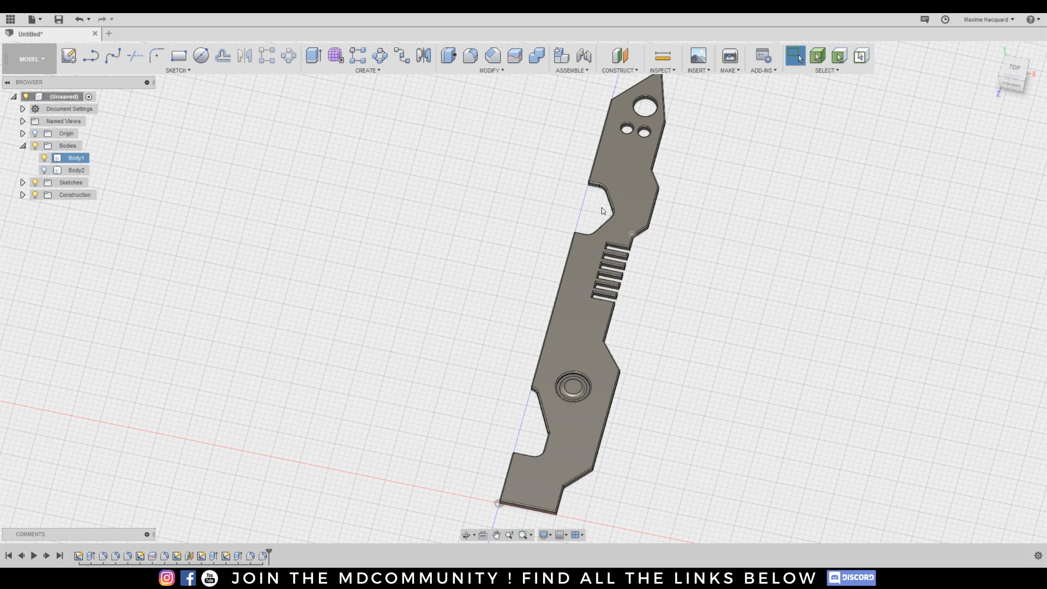
scroll(845, 171, up, 5)
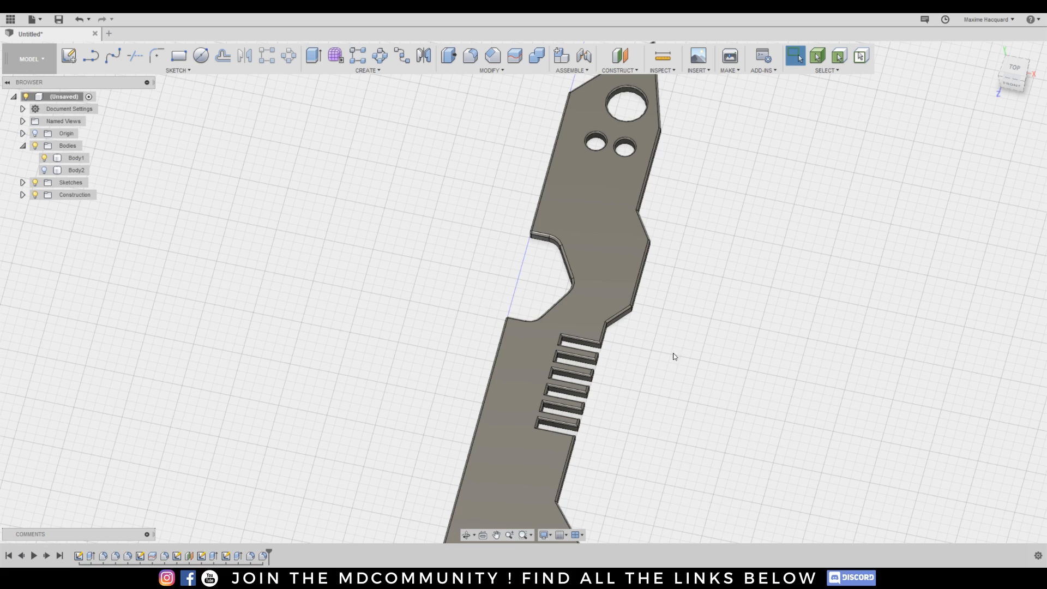
scroll(674, 354, down, 3)
middle_drag(708, 407, 712, 277)
middle_drag(679, 419, 731, 382)
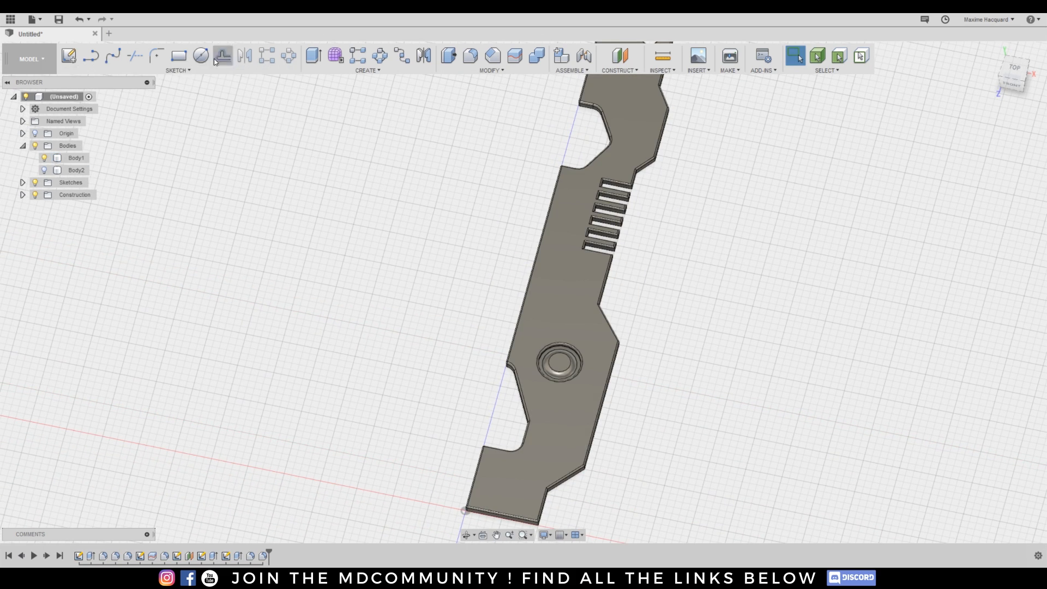
Show construction plane Plane1 and start a rectangle sketch on it.
click(180, 58)
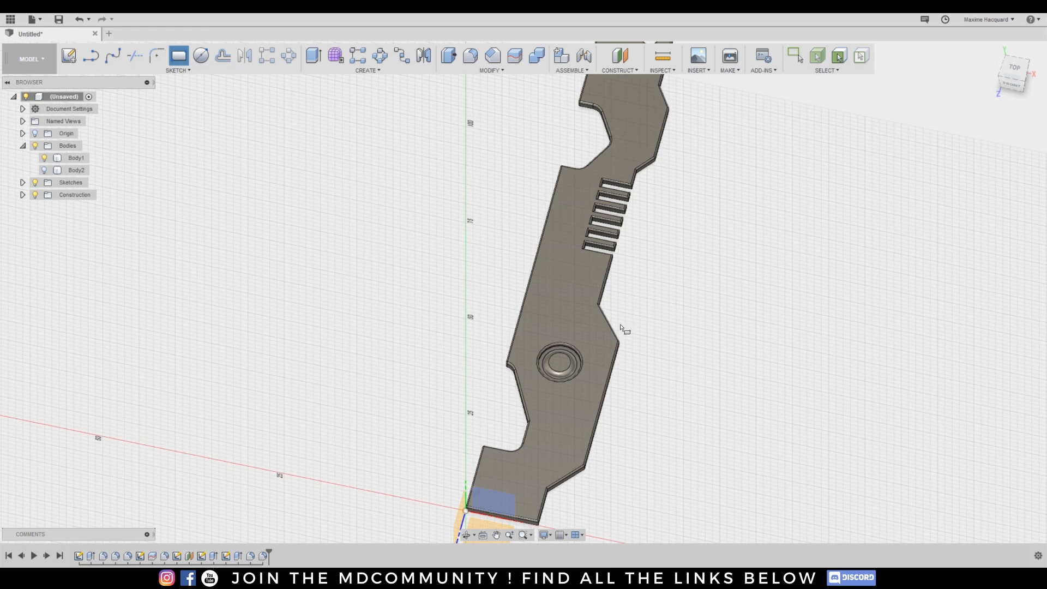
middle_drag(489, 530, 474, 374)
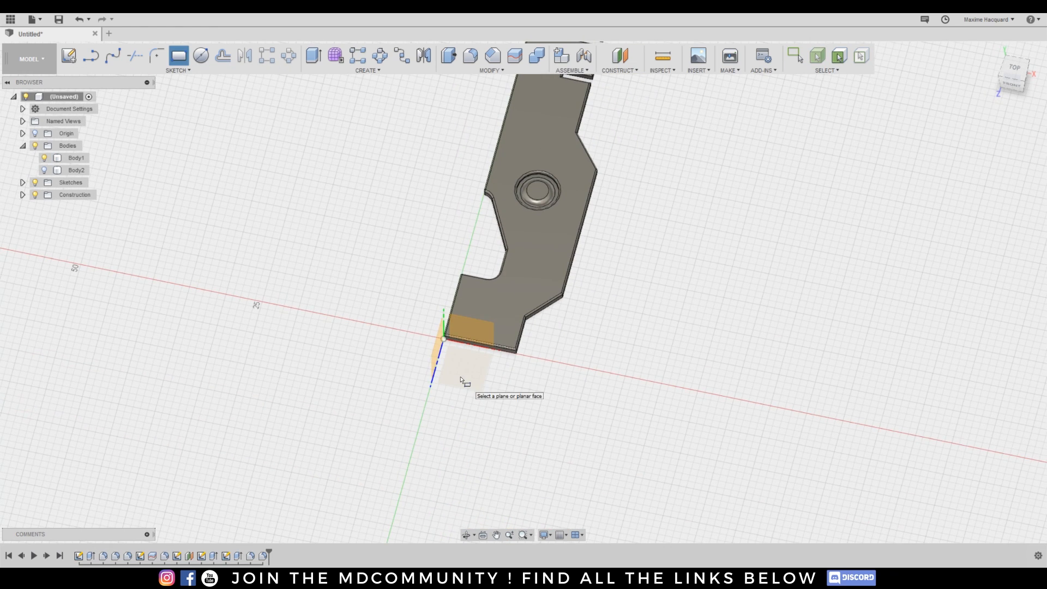
click(461, 380)
click(23, 194)
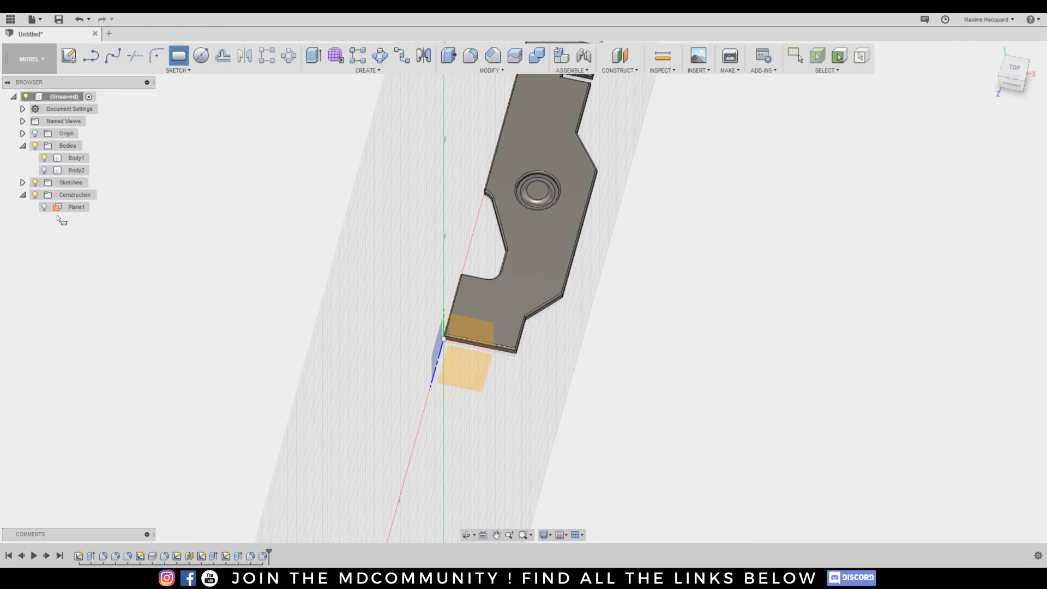
click(49, 208)
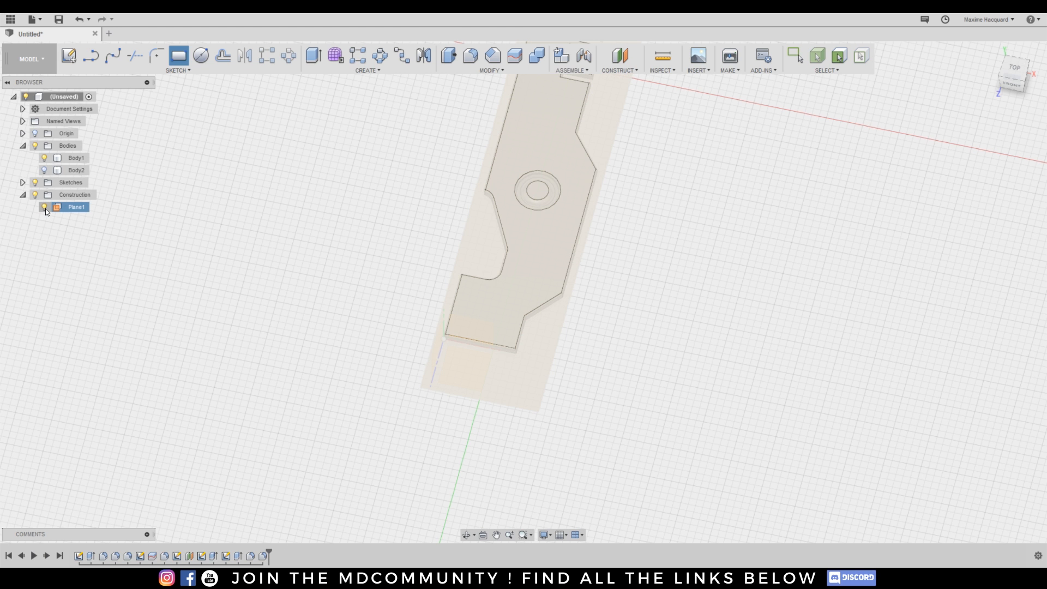
click(21, 183)
click(21, 182)
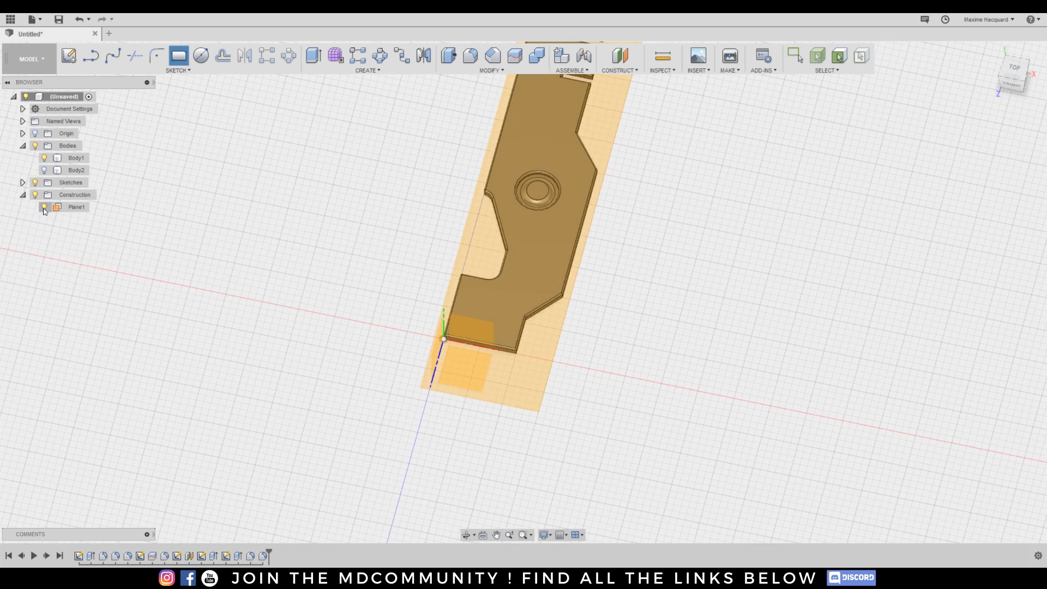
click(556, 231)
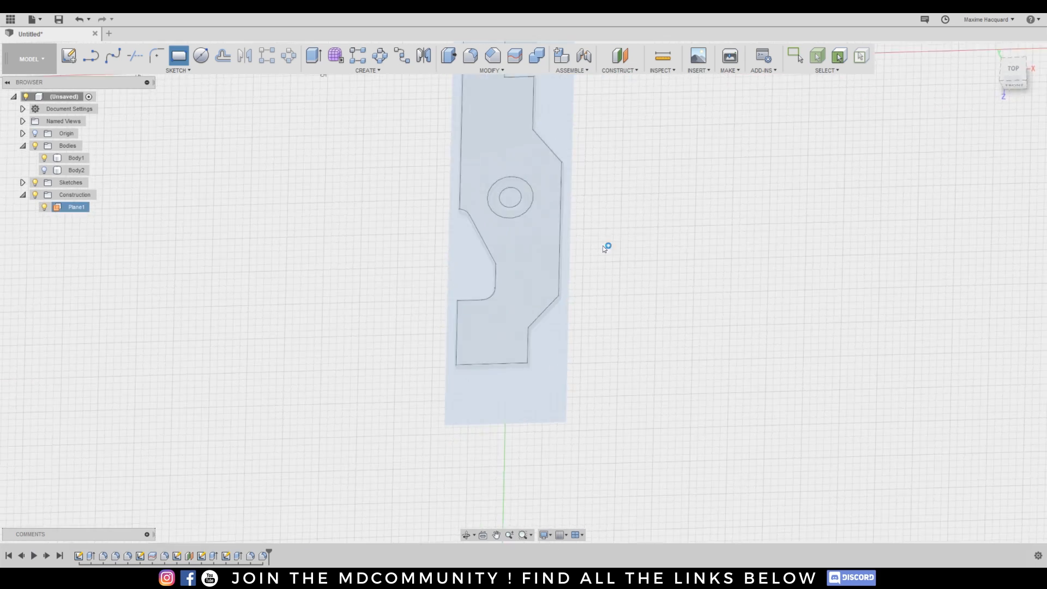
Sketch a narrow horizontal rectangle about 4.1 mm wide on the body between the row of slots and the ring groove.
middle_drag(563, 176, 590, 322)
mouse_move(565, 145)
middle_down()
mouse_move(573, 318)
mouse_move(572, 163)
middle_up()
scroll(528, 323, up, 3)
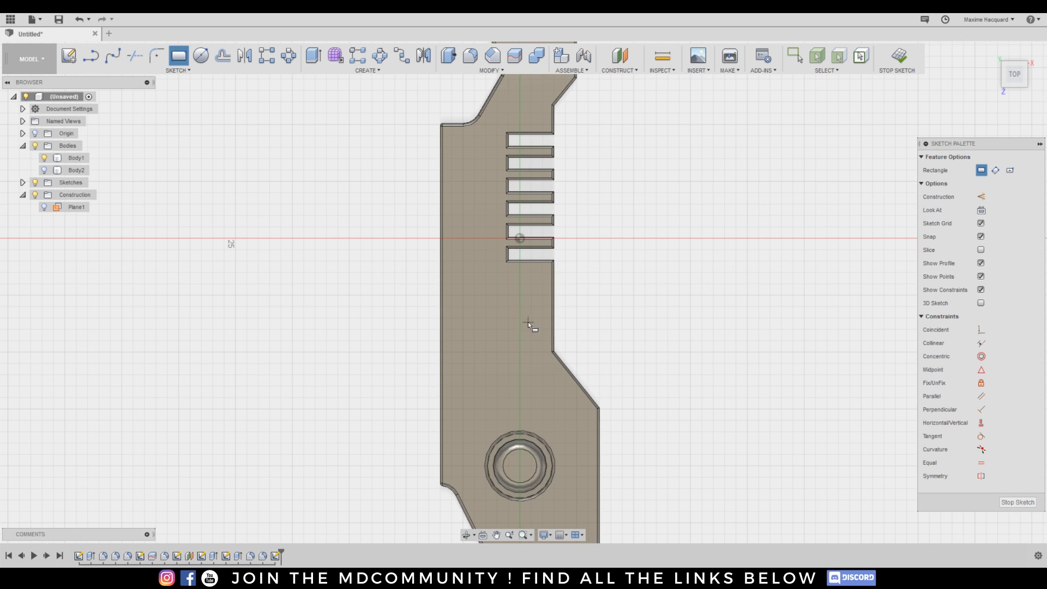
click(474, 308)
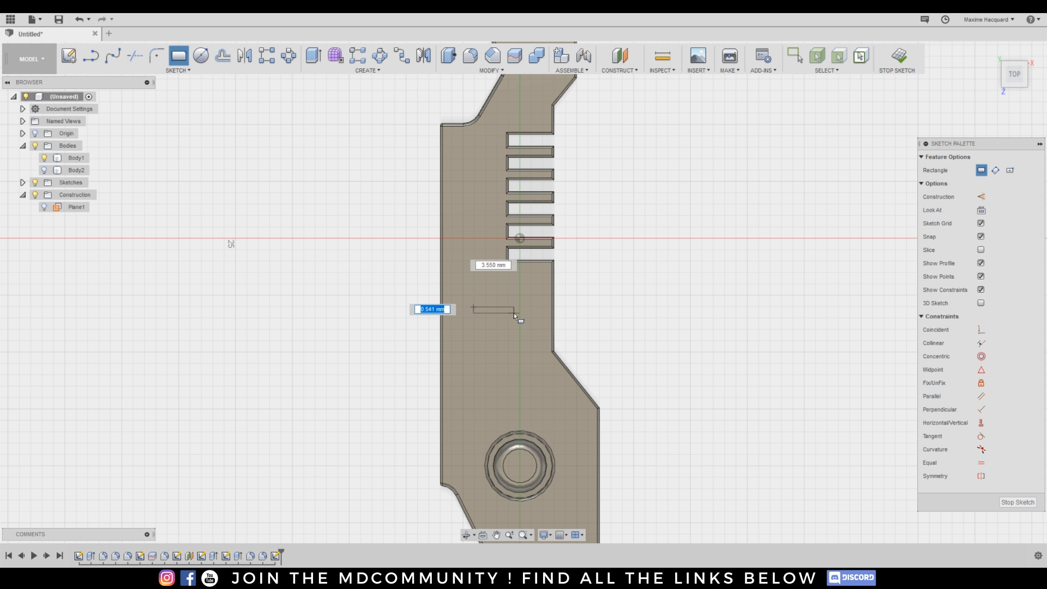
click(520, 316)
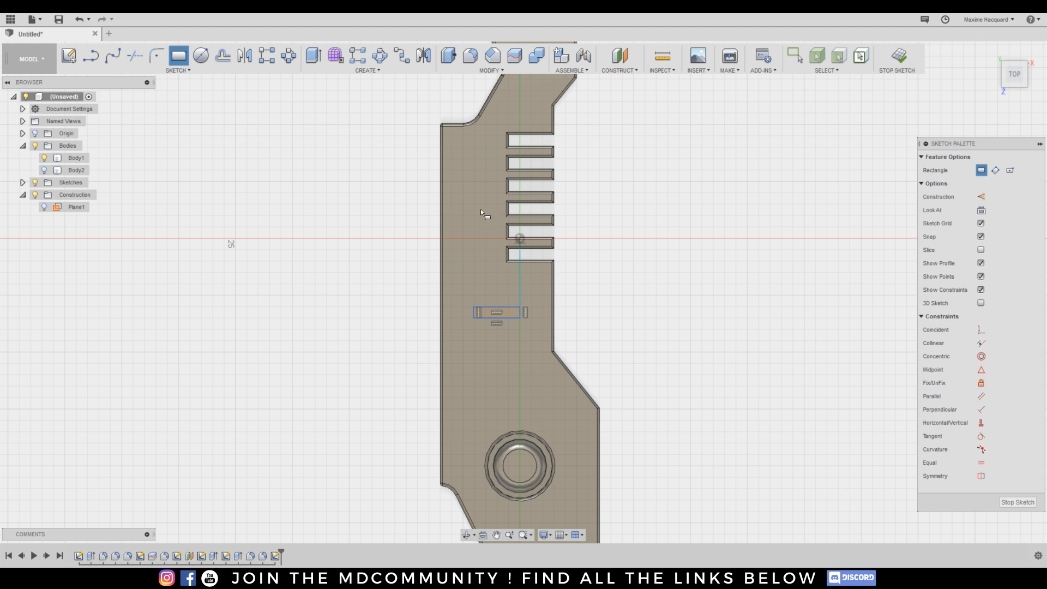
Pattern the rectangle's four lines toward the ring groove with quantity 3 over an extent of -5 mm.
click(266, 55)
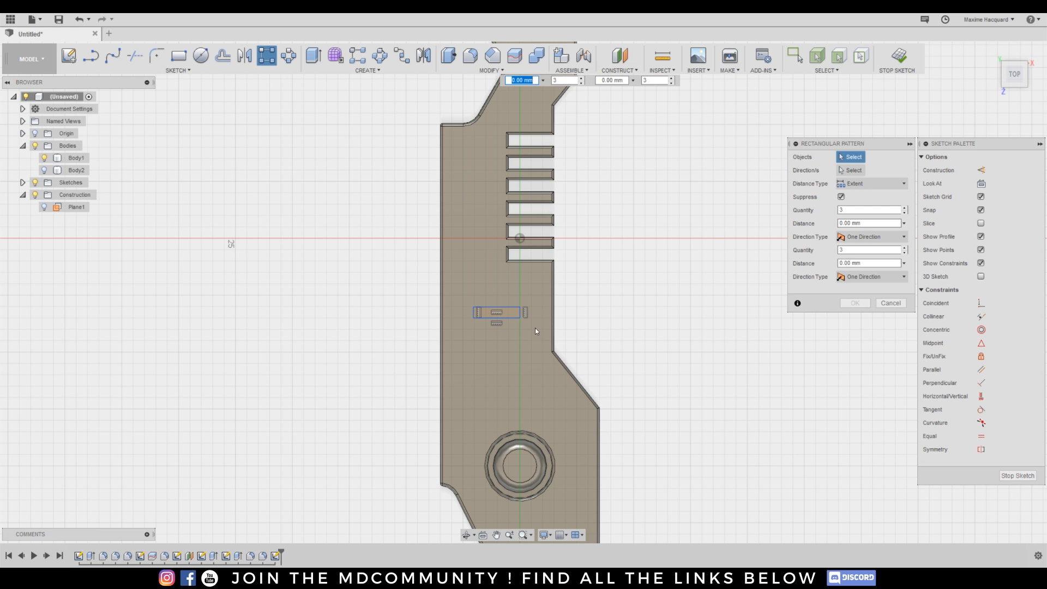
click(502, 307)
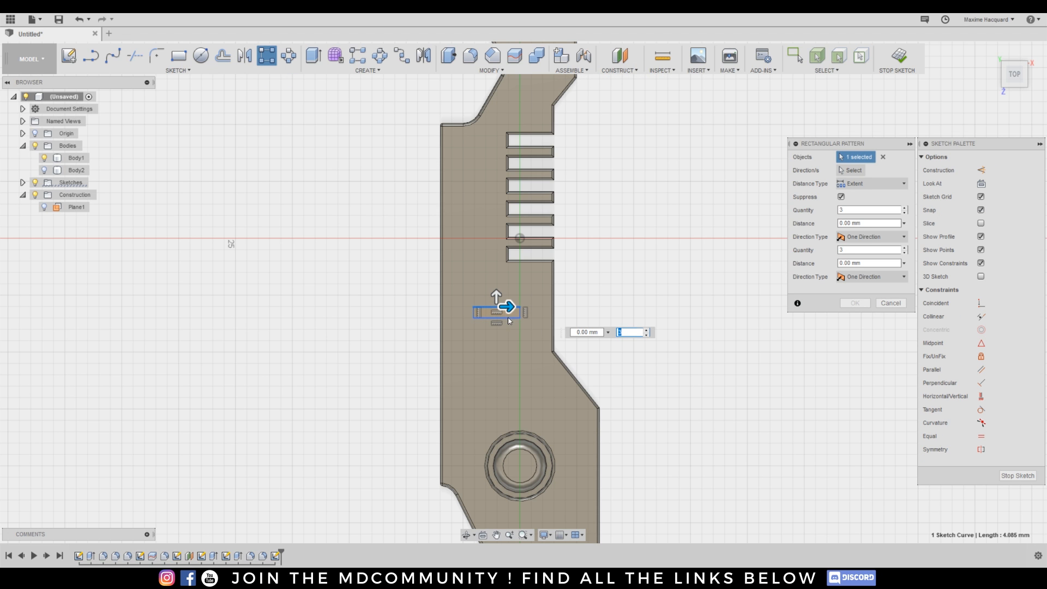
click(473, 315)
scroll(473, 315, up, 2)
click(505, 318)
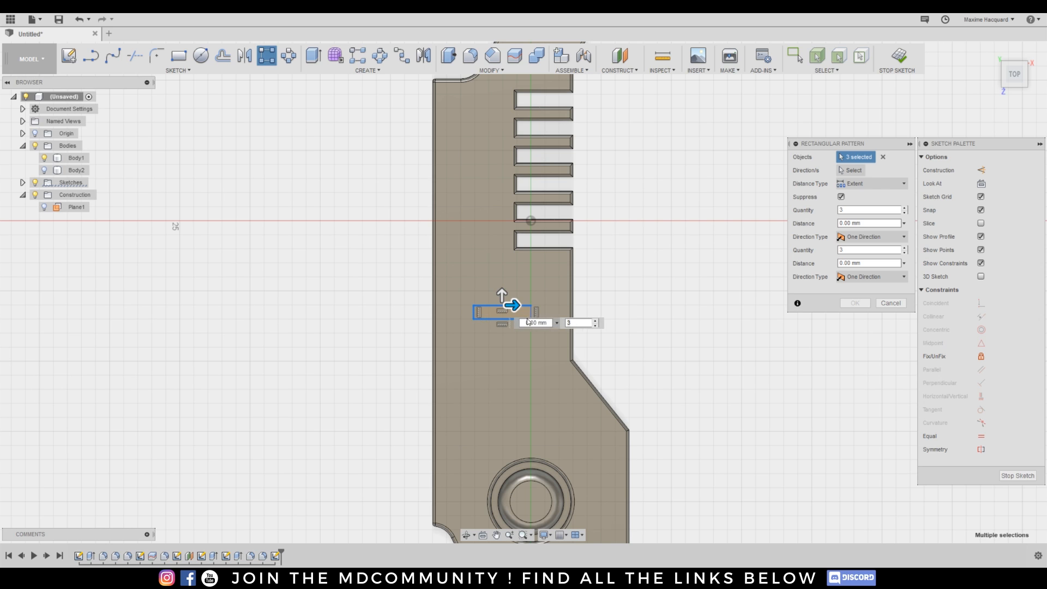
click(531, 314)
drag(502, 300, 498, 364)
key(Tab)
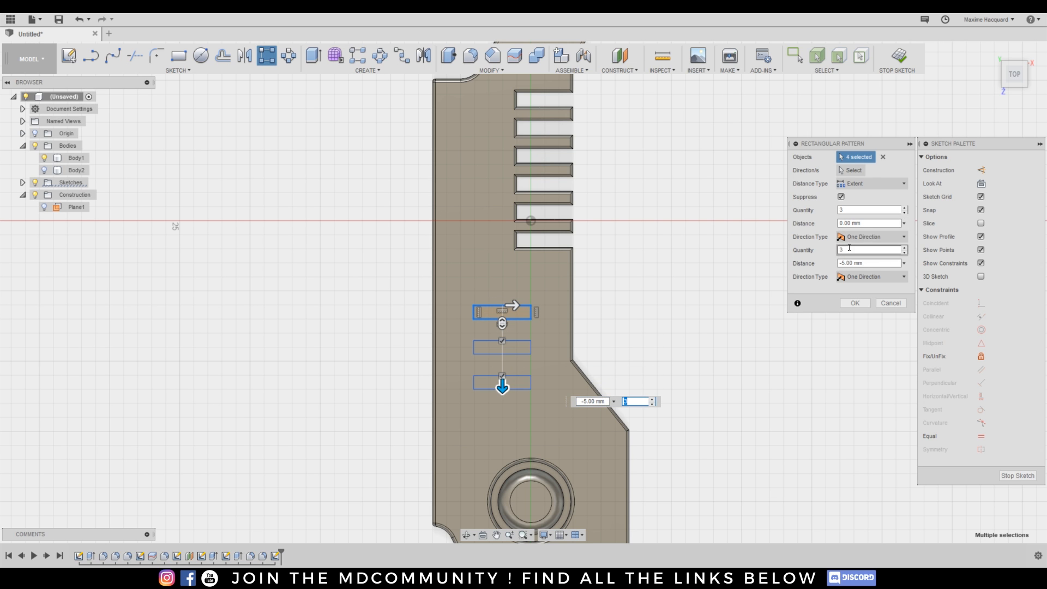
click(860, 304)
Try to extrude the three rectangles 0.5 mm with the Join operation, and undo the extrusion.
drag(1014, 75, 993, 48)
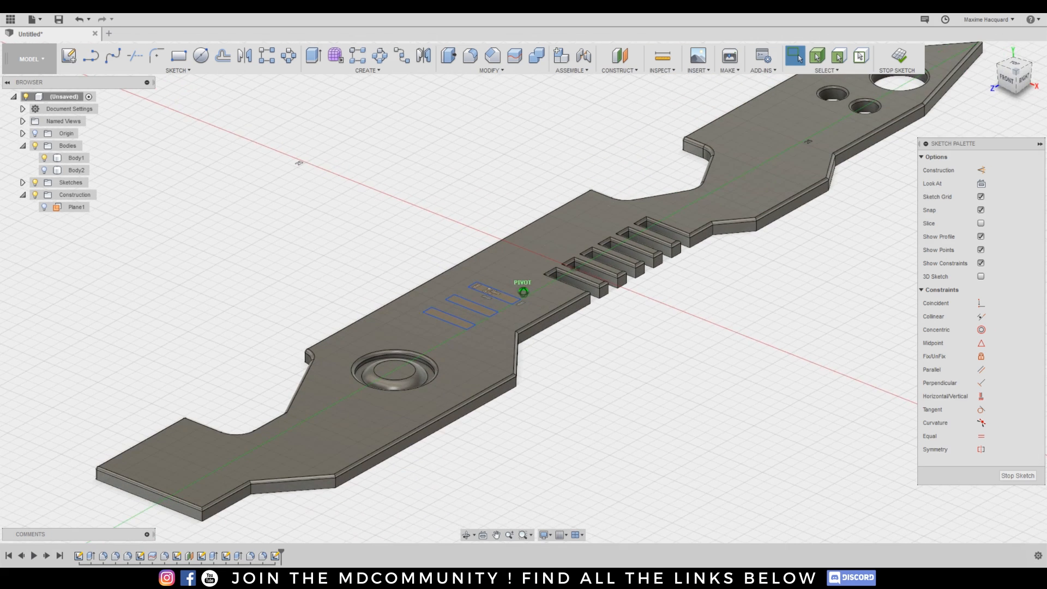
click(313, 55)
click(471, 306)
click(493, 294)
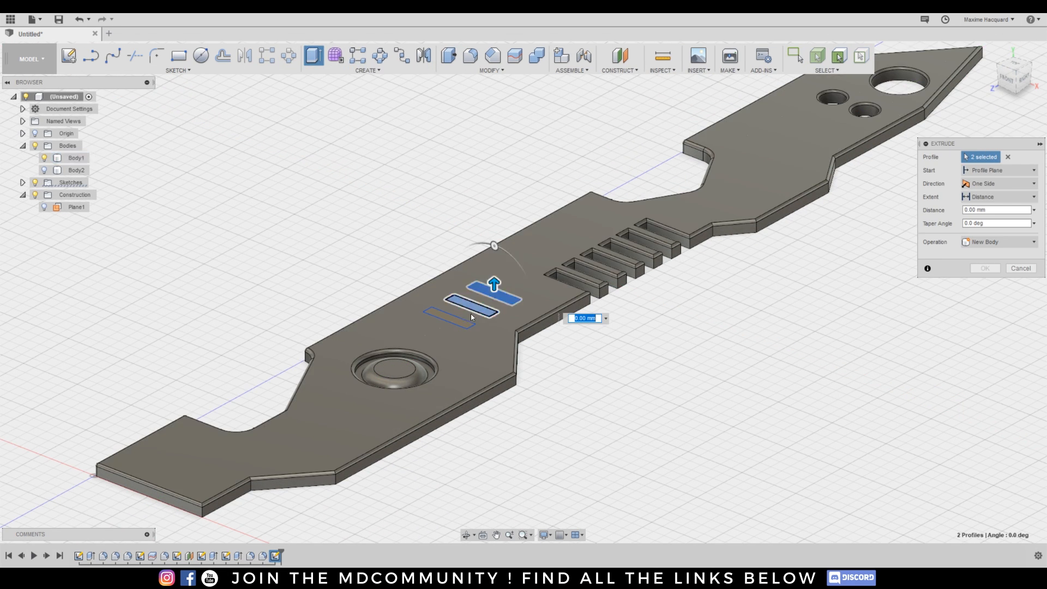
click(456, 324)
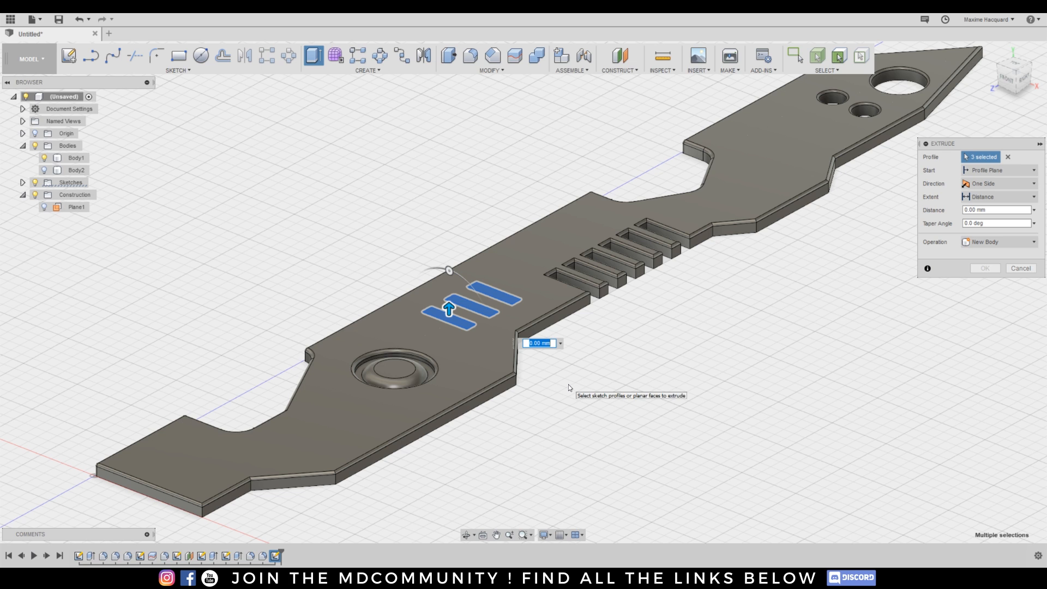
text(0.5)
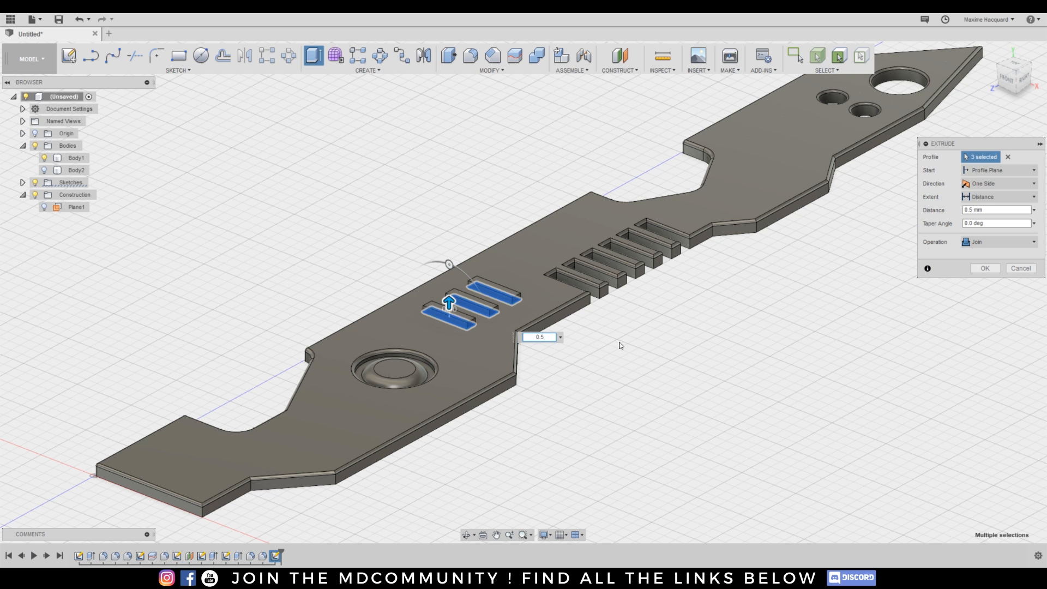
click(984, 268)
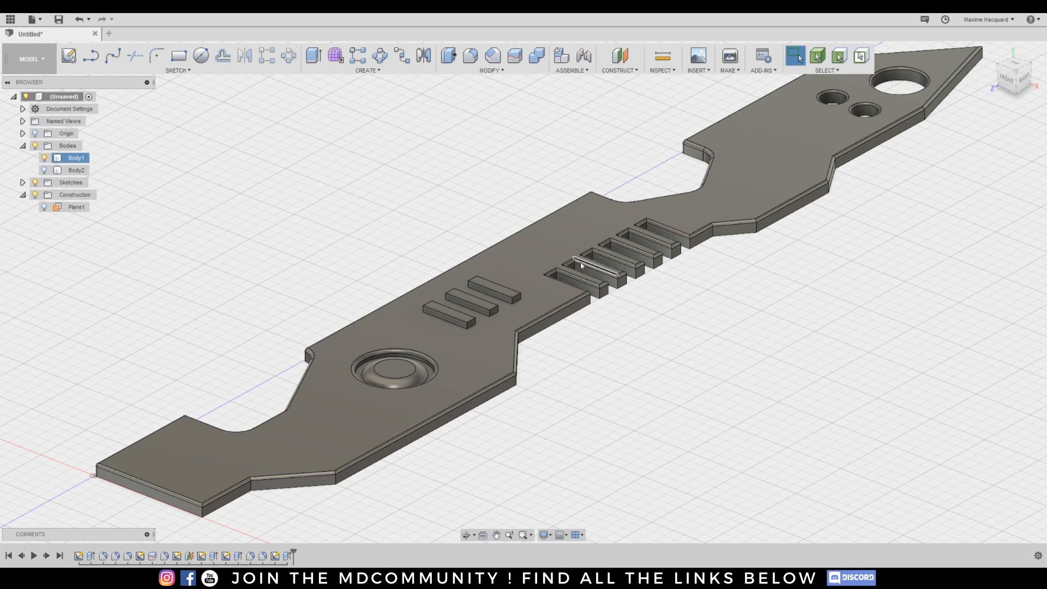
key(ctrl+z)
key(ctrl+z)
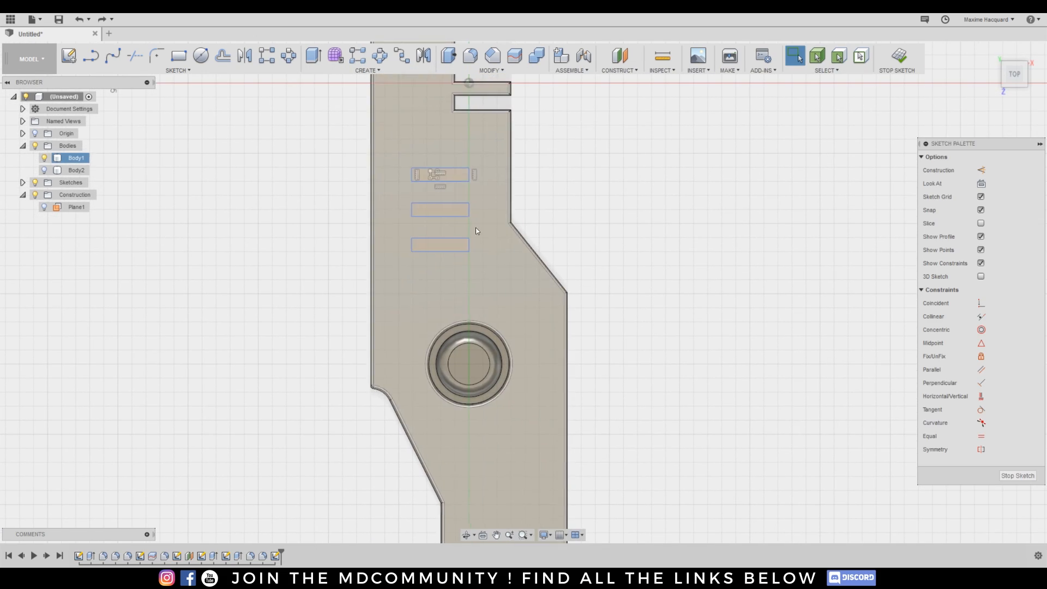
Extrude the three sketched rectangles 0.5 mm with the Join operation to form raised bars on the body.
click(313, 56)
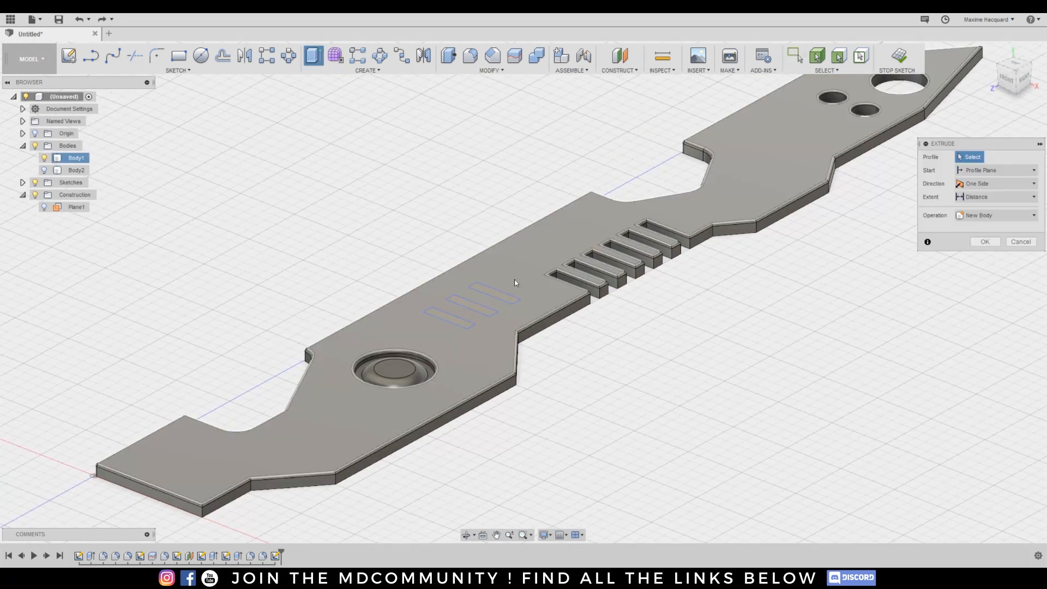
click(499, 293)
click(482, 308)
click(463, 323)
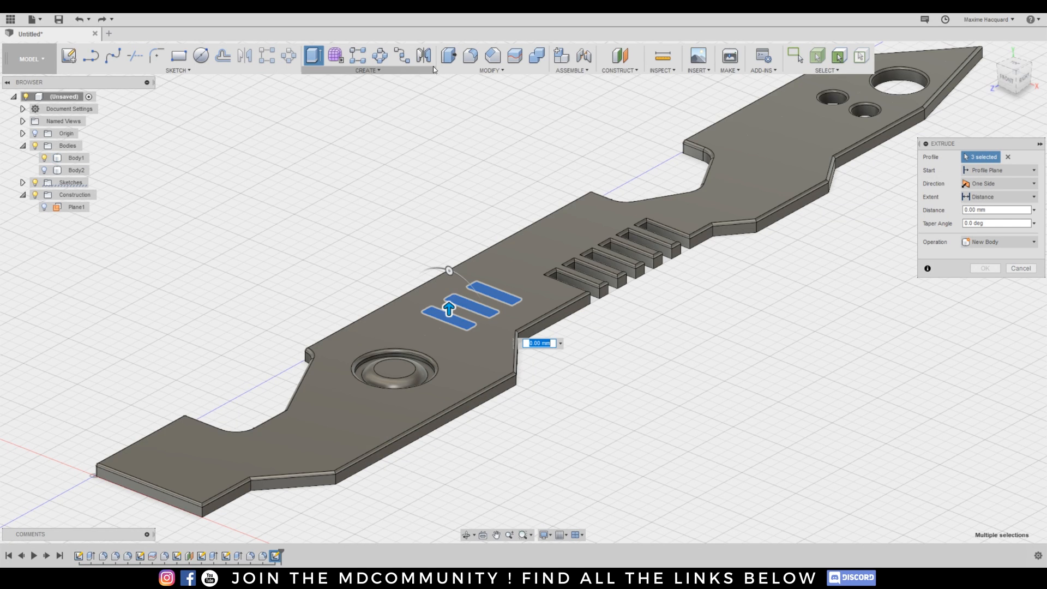
text(0.5)
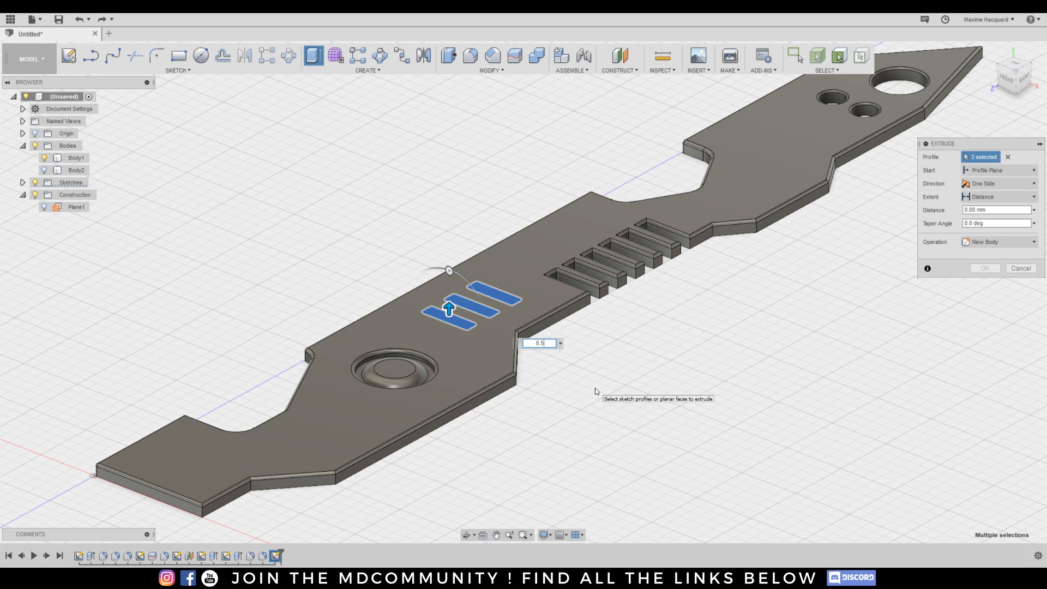
click(1000, 243)
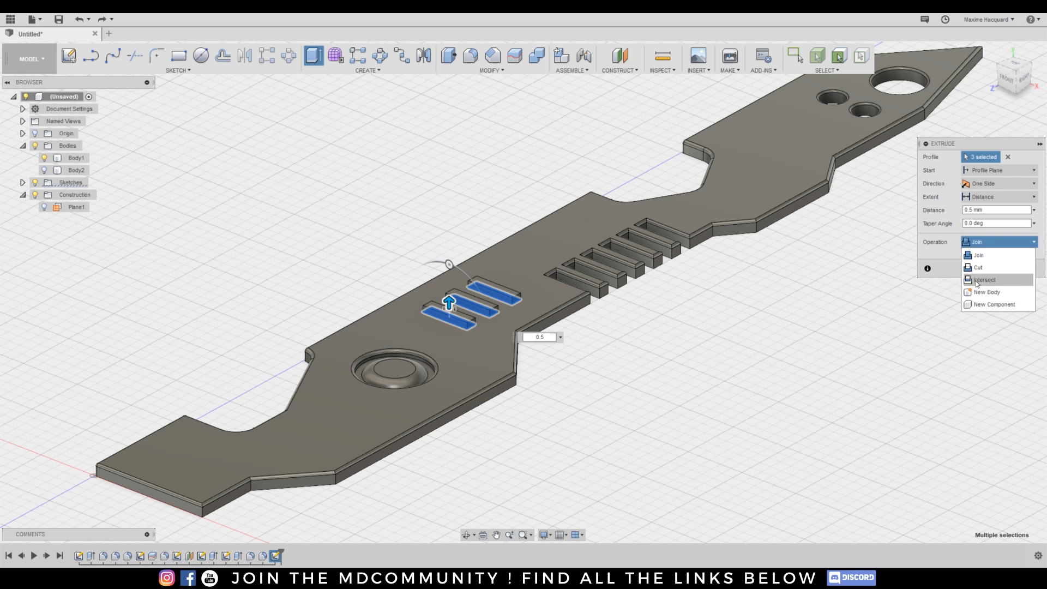
click(949, 254)
click(984, 268)
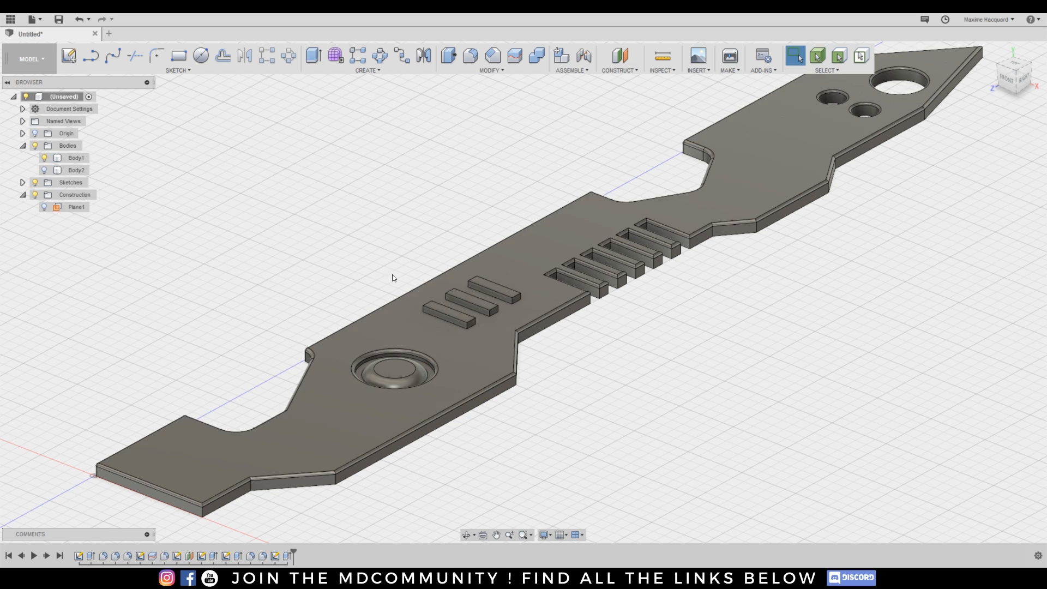
Fillet all the top edges of the three raised bars with a 0.1 mm radius.
click(471, 55)
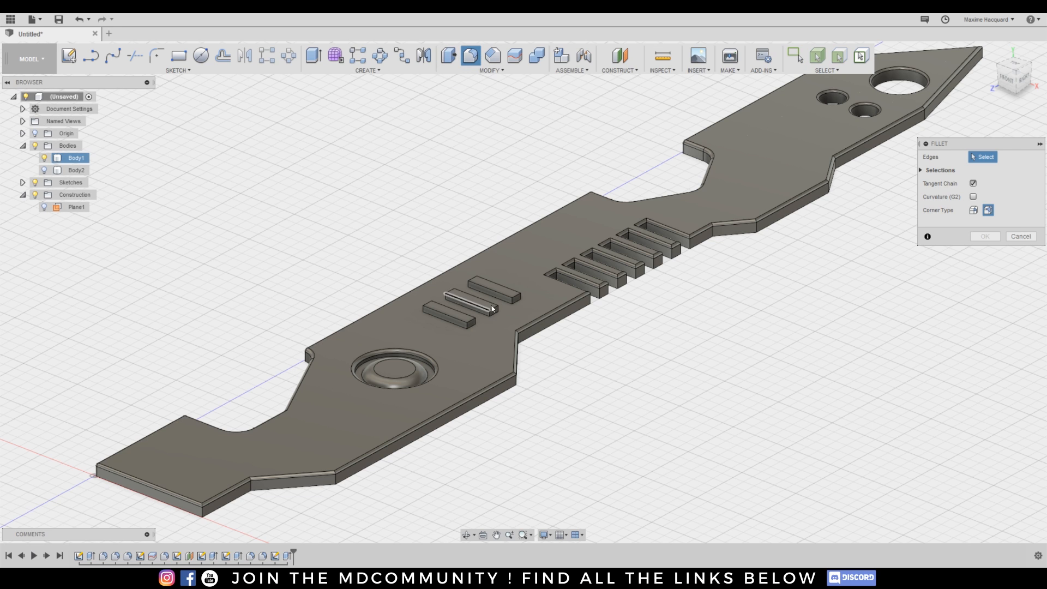
click(502, 295)
click(500, 295)
click(482, 298)
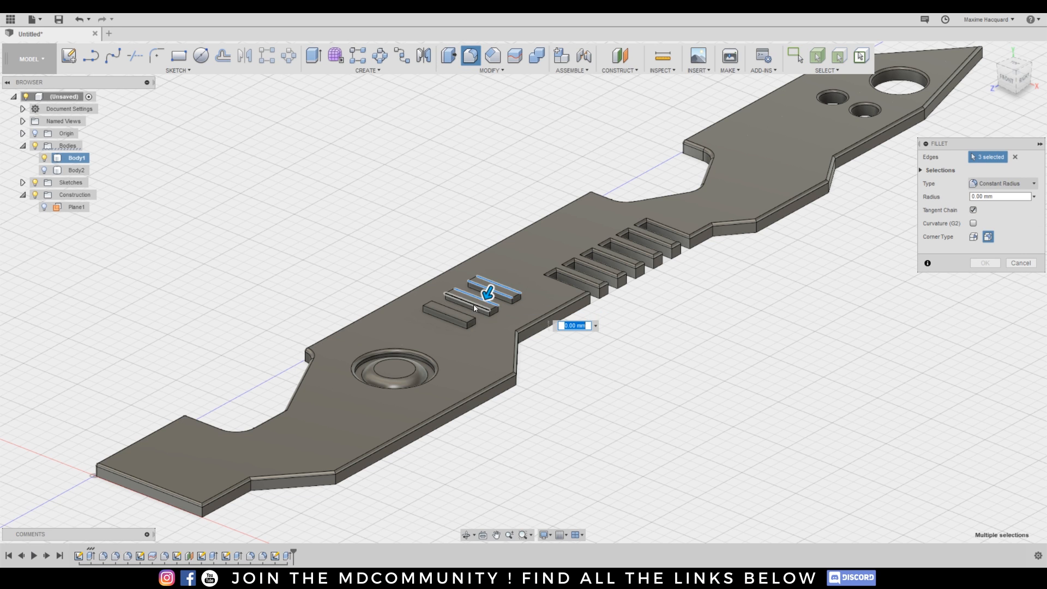
click(470, 303)
click(459, 314)
click(453, 320)
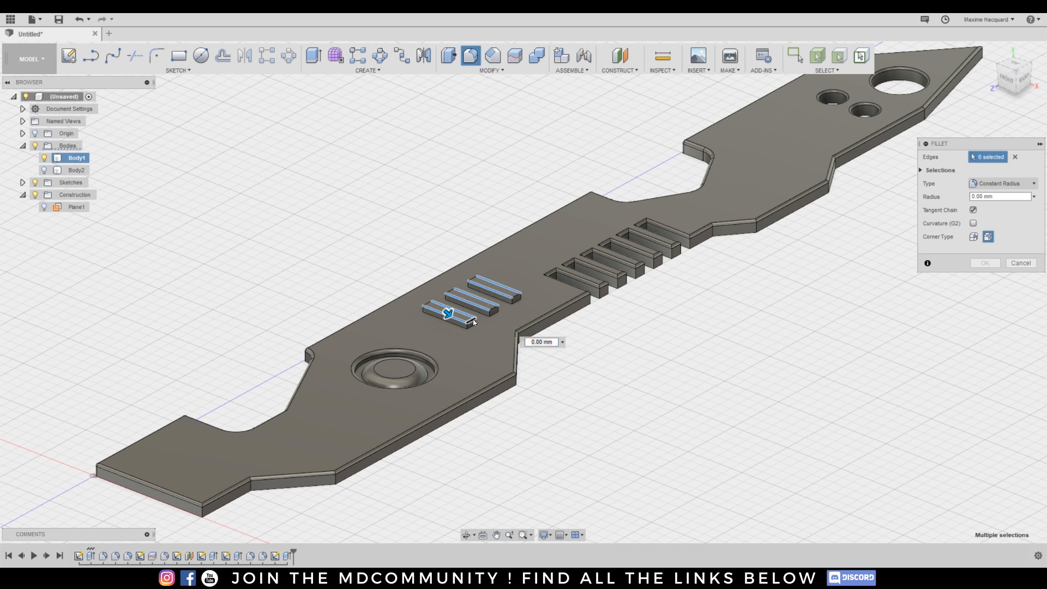
click(475, 319)
click(516, 301)
click(470, 279)
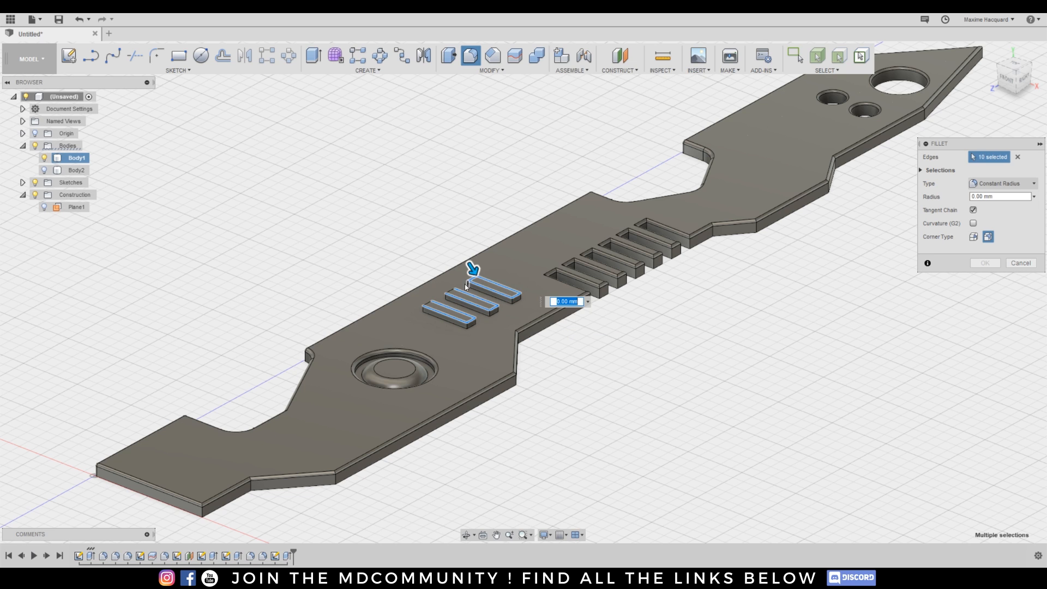
click(449, 292)
click(429, 304)
click(428, 302)
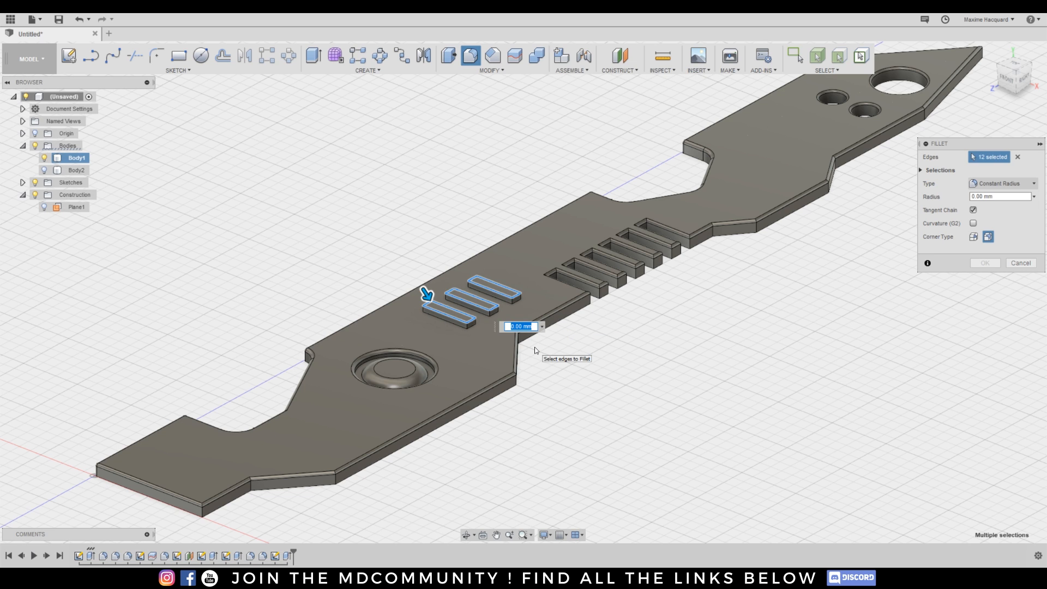
text(0.1)
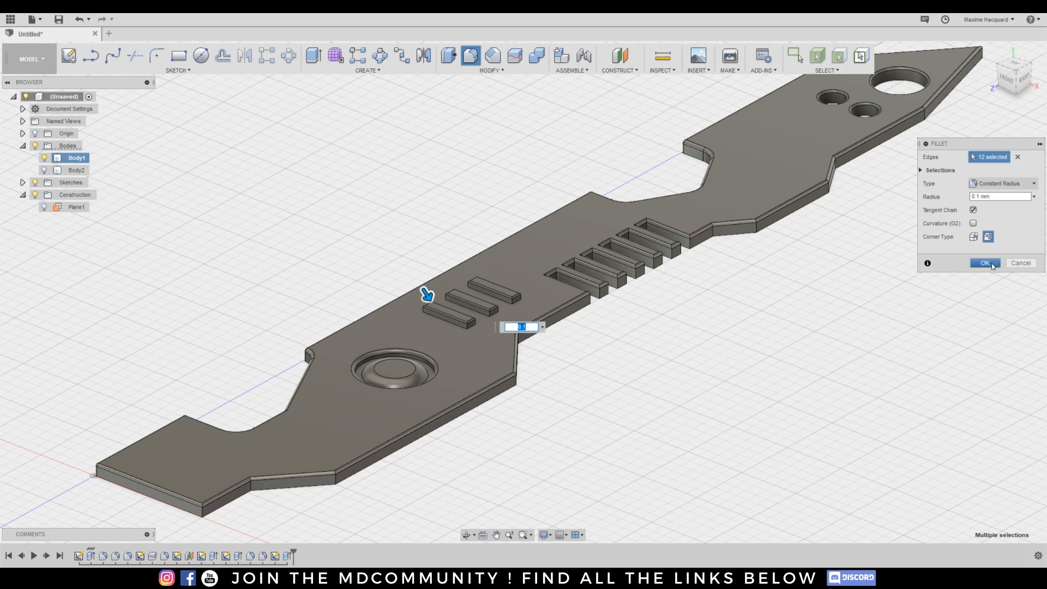
click(986, 263)
Move Body1 by 0.1 mm in the X direction, away from the vertical origin plane along its long straight side.
scroll(838, 256, down, 5)
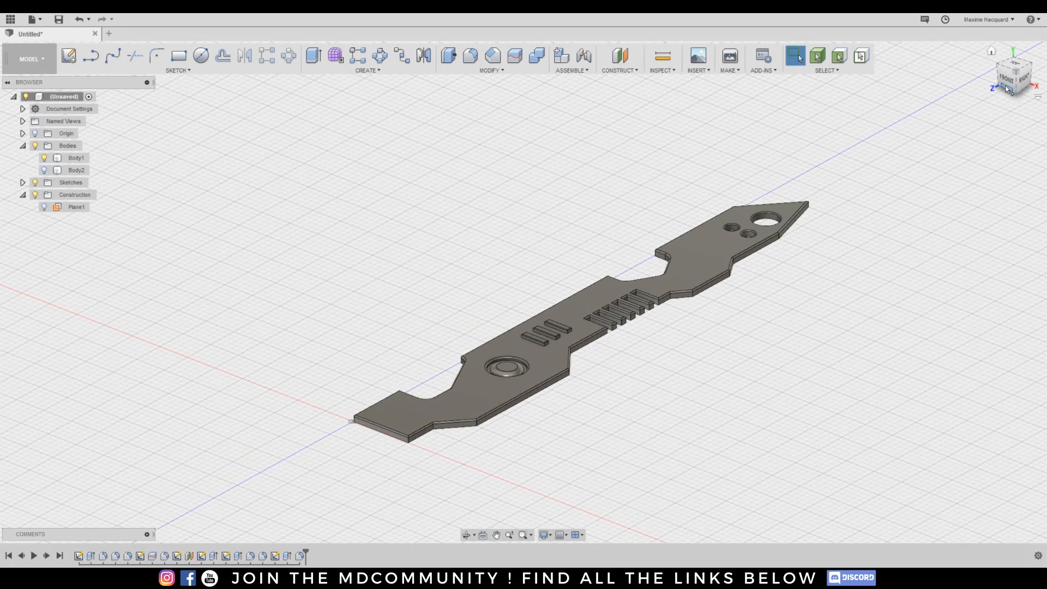
drag(1005, 88, 1034, 117)
scroll(715, 216, down, 4)
middle_drag(710, 158, 699, 197)
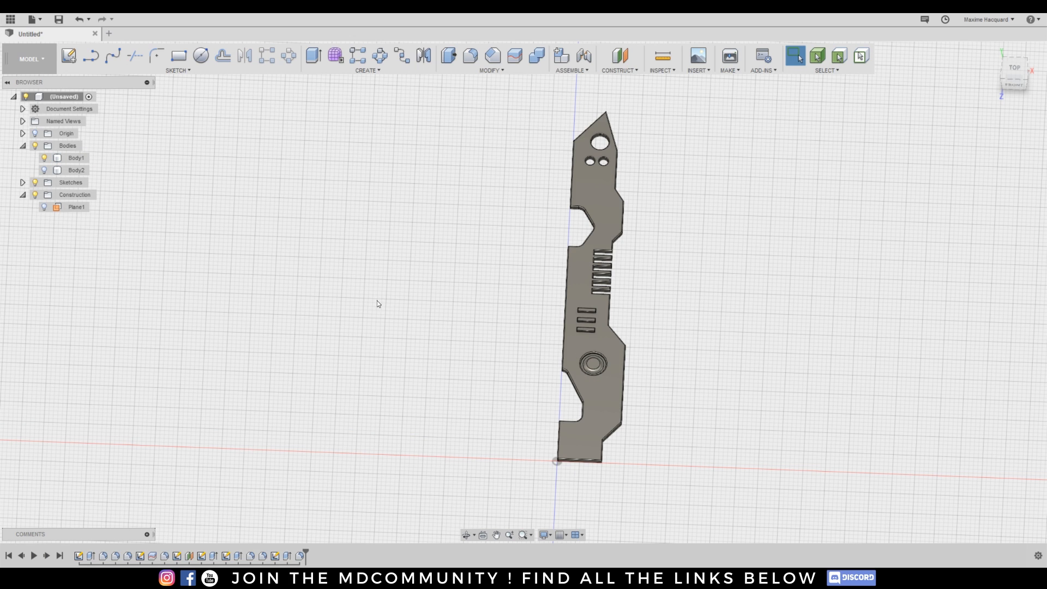
scroll(512, 262, up, 5)
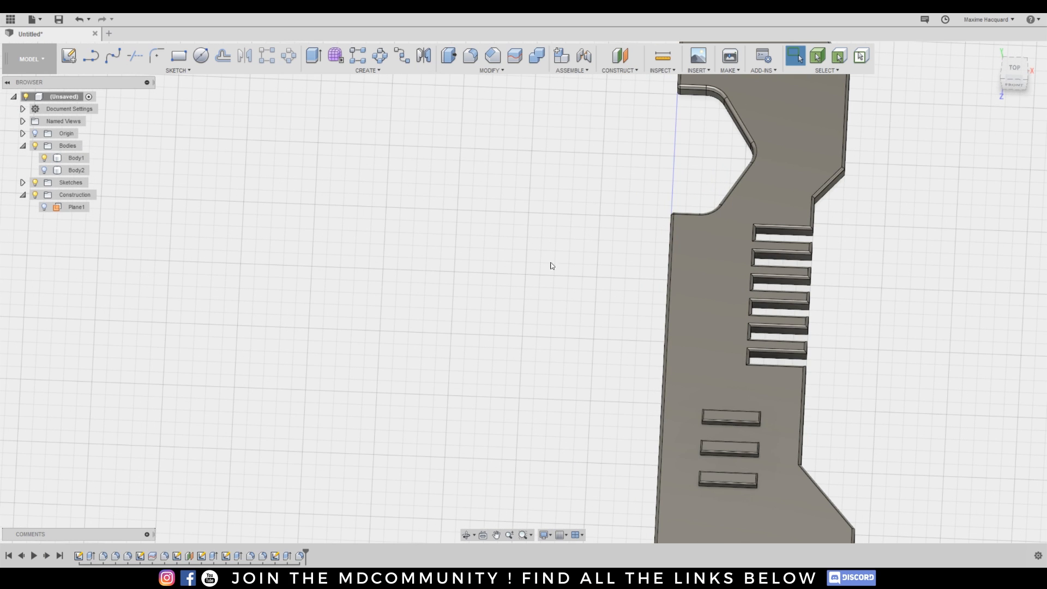
scroll(592, 267, down, 5)
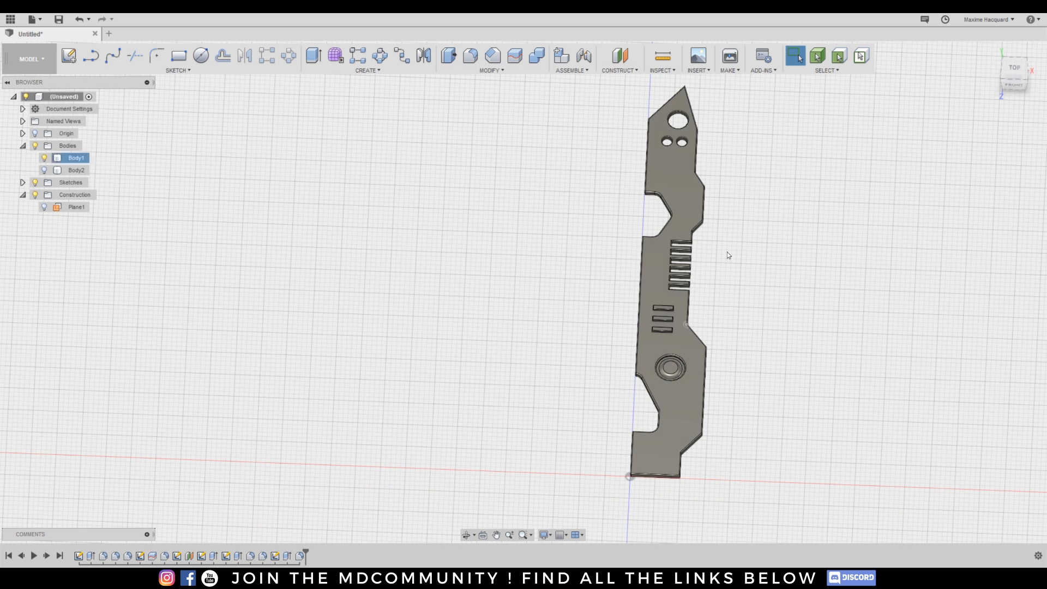
click(76, 158)
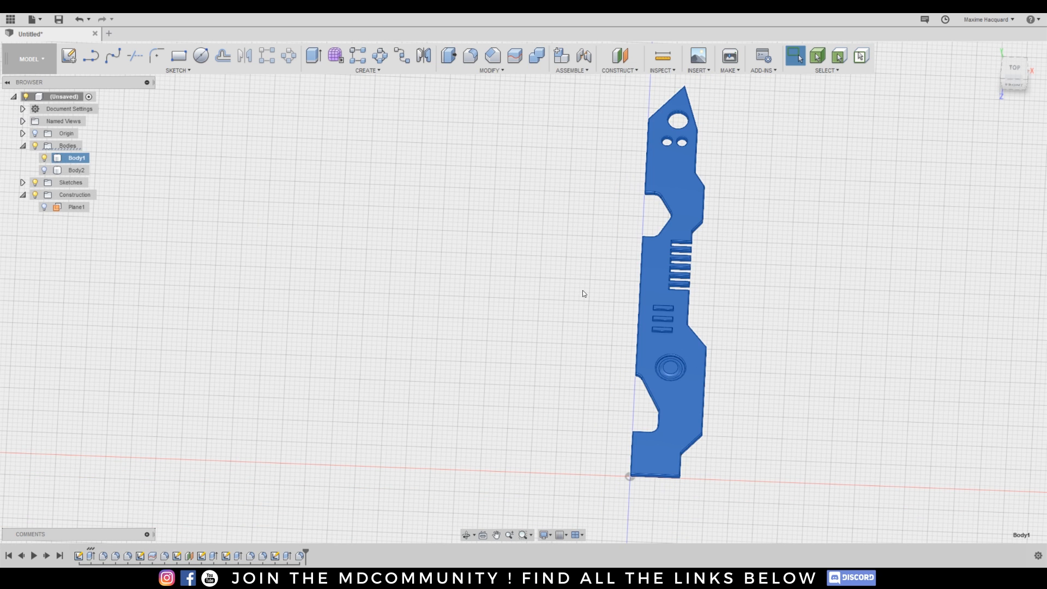
key(m)
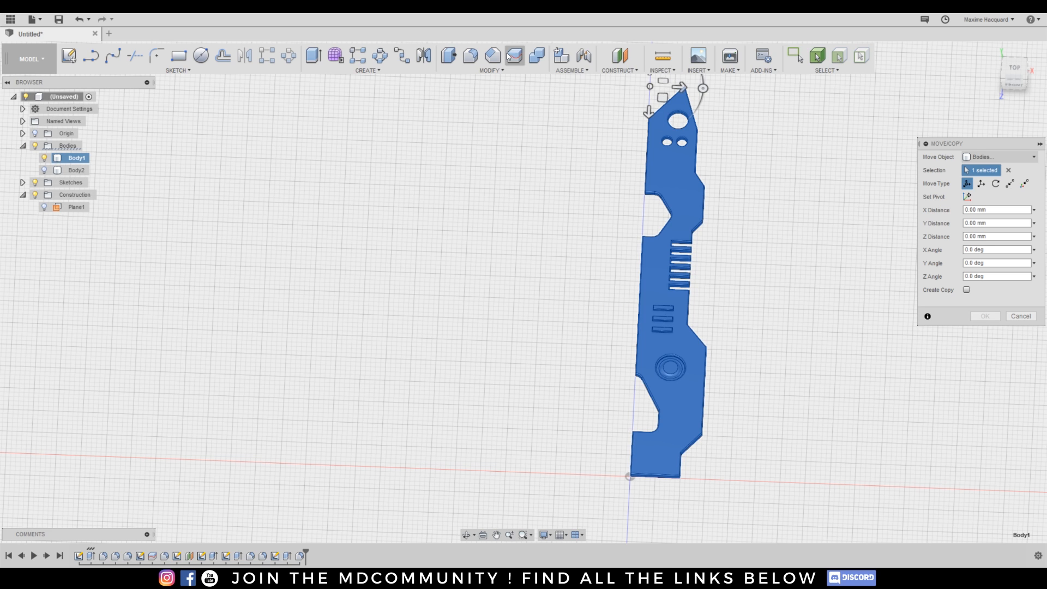
click(500, 70)
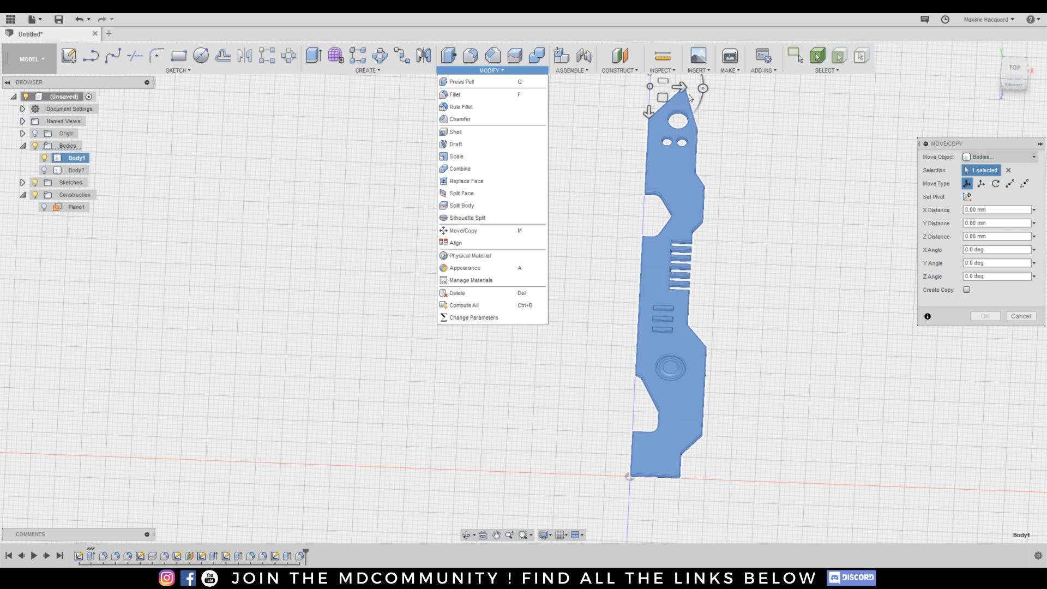
drag(680, 87, 687, 88)
double_click(742, 111)
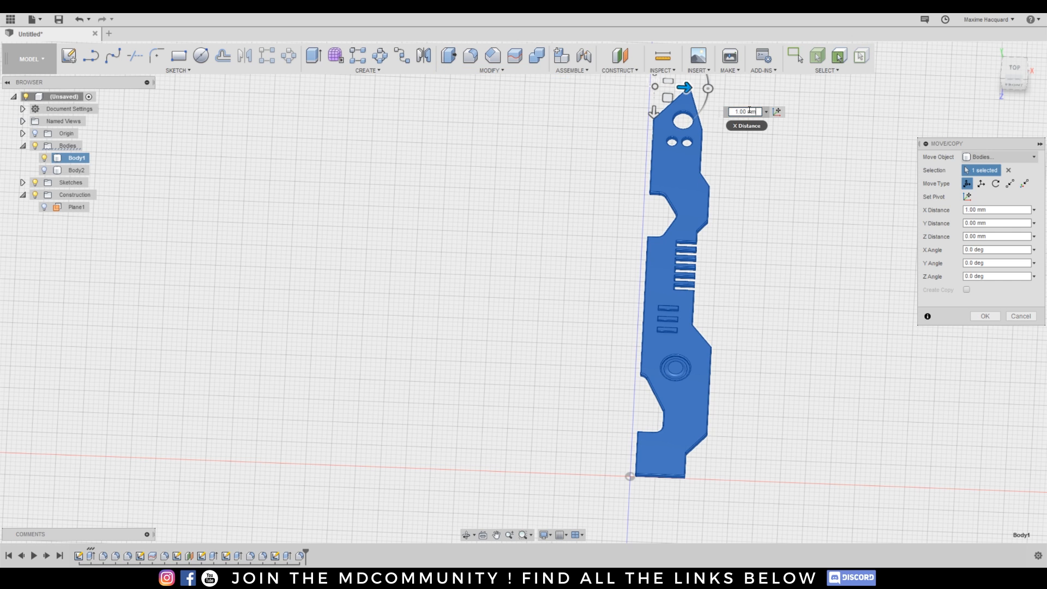
text(0.1)
key(Return)
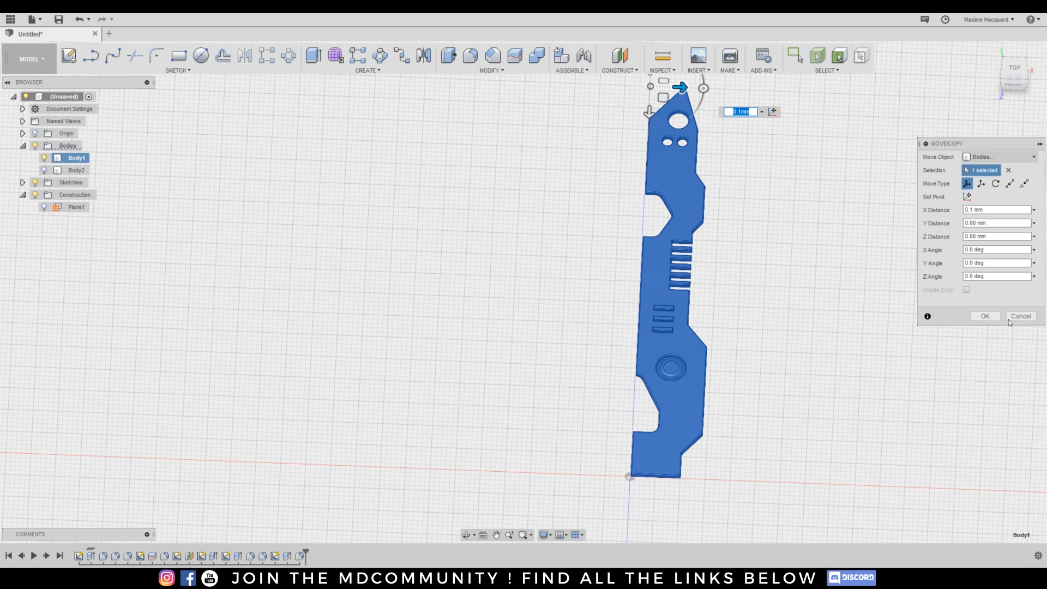
click(985, 317)
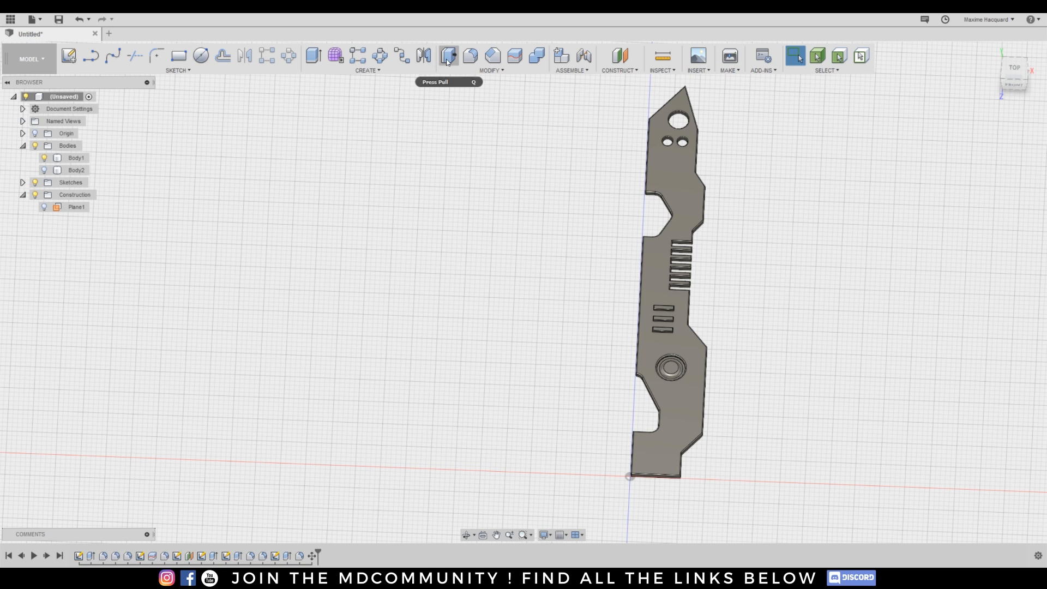
Mirror Body1 as a body across the vertical origin plane running along its long straight side.
click(421, 58)
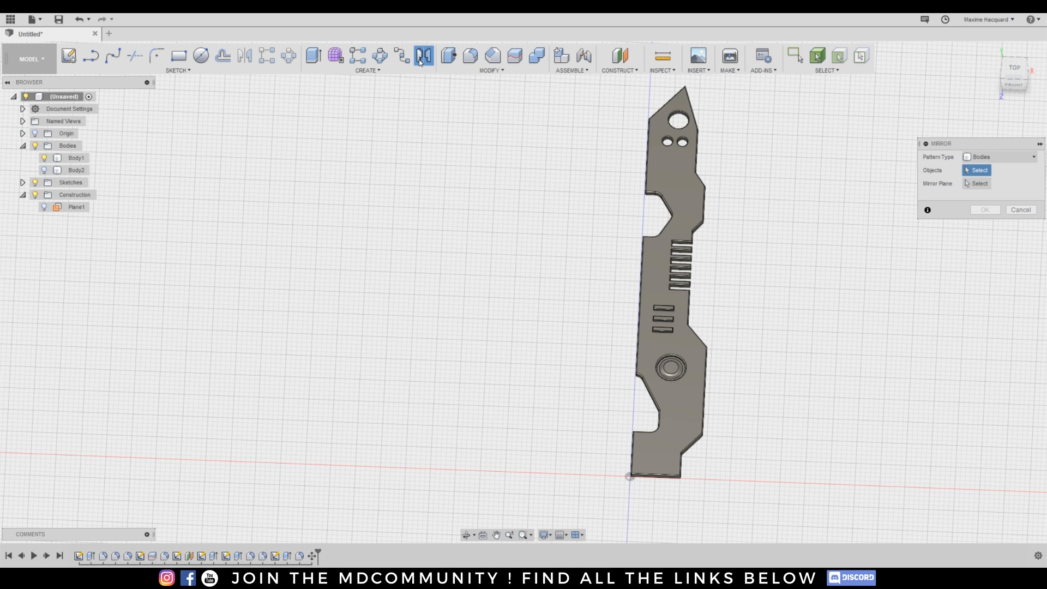
click(1031, 157)
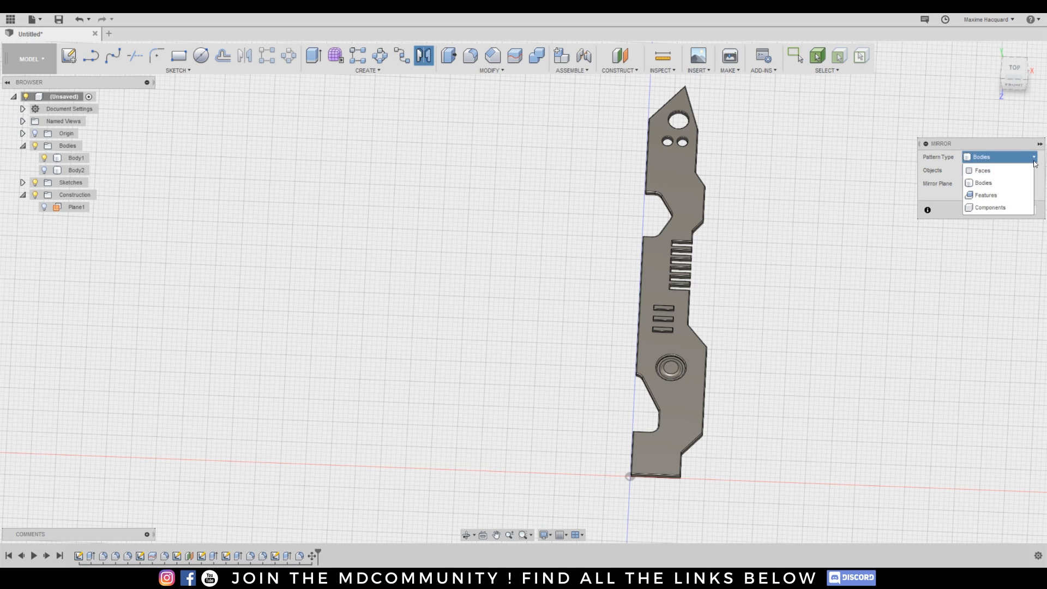
click(988, 185)
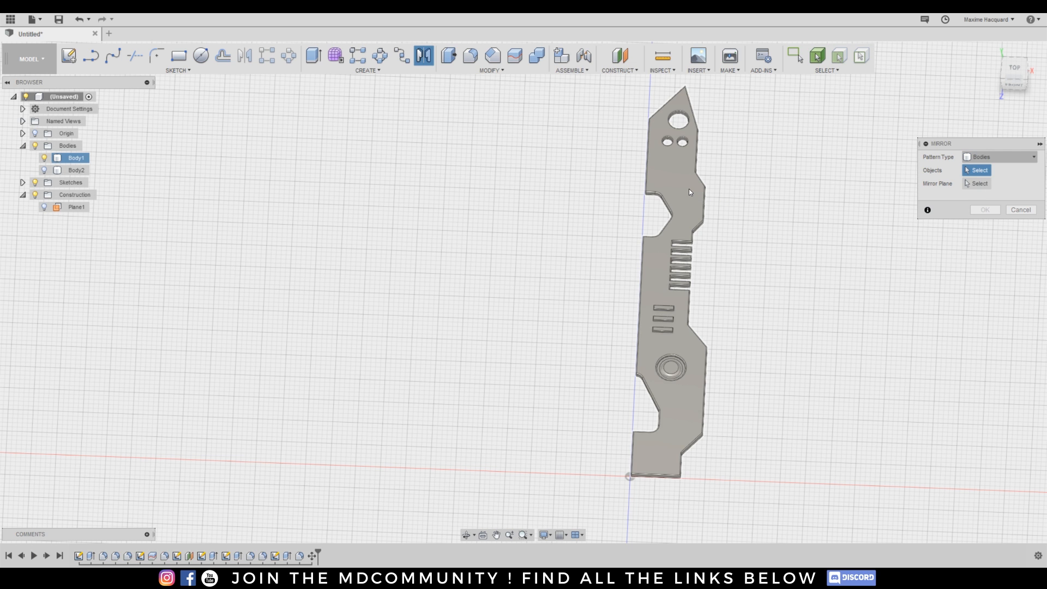
click(710, 190)
click(976, 189)
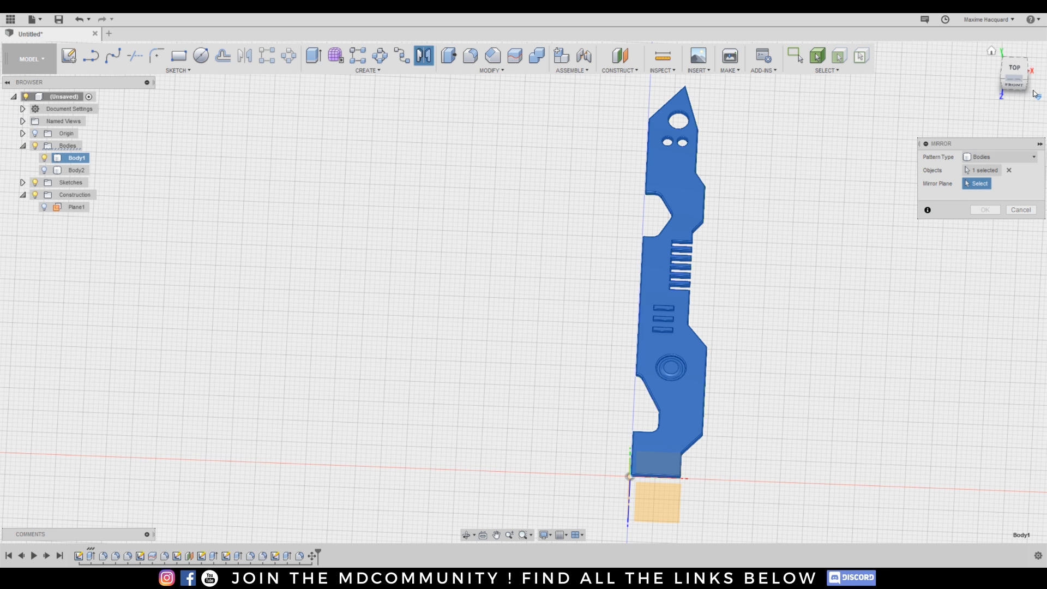
drag(1022, 70, 1006, 56)
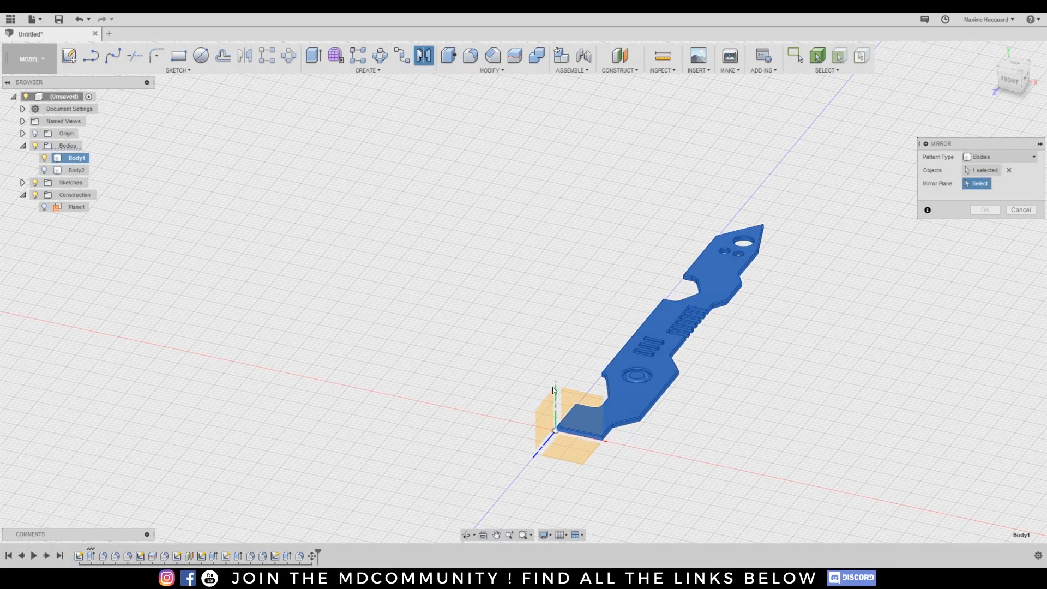
click(551, 418)
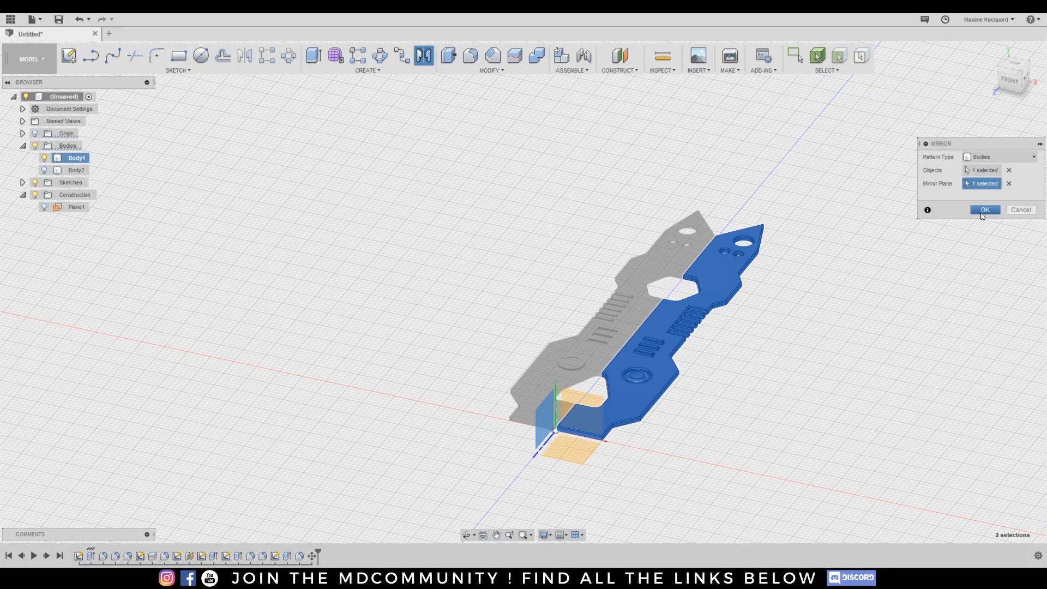
click(984, 210)
Examine the mirrored pair of bodies from above, including the joint between the two halves.
click(1011, 65)
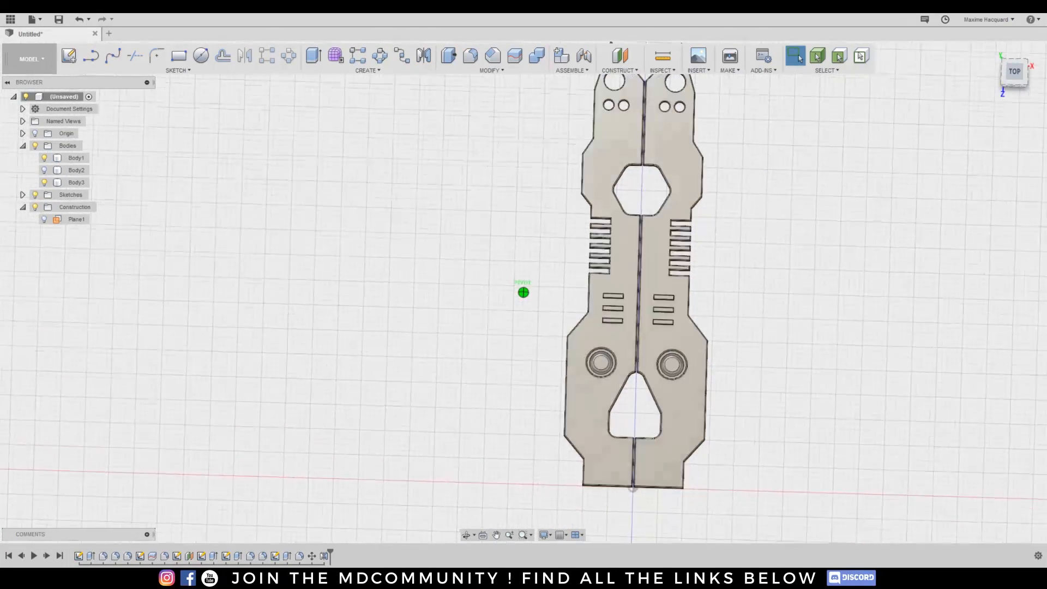
drag(1012, 87, 1009, 78)
scroll(767, 278, down, 4)
middle_drag(802, 259, 726, 247)
click(623, 199)
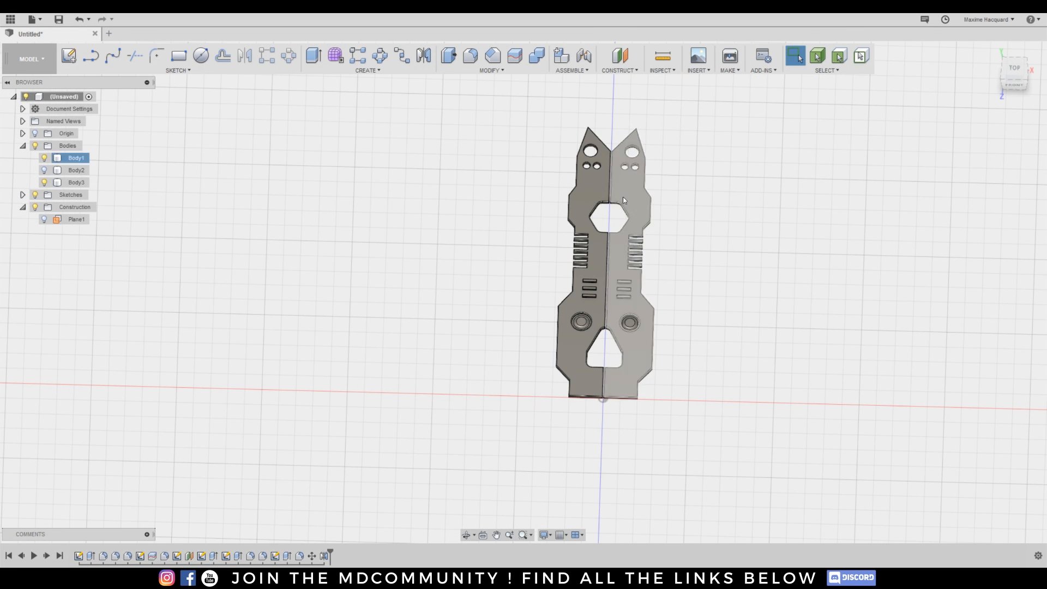
click(542, 271)
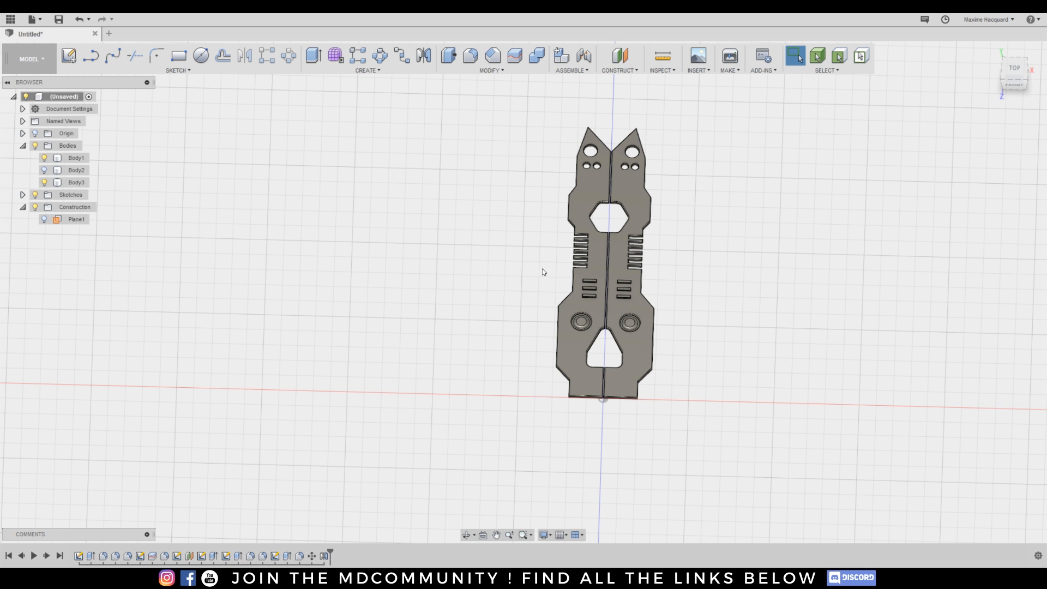
scroll(757, 291, up, 4)
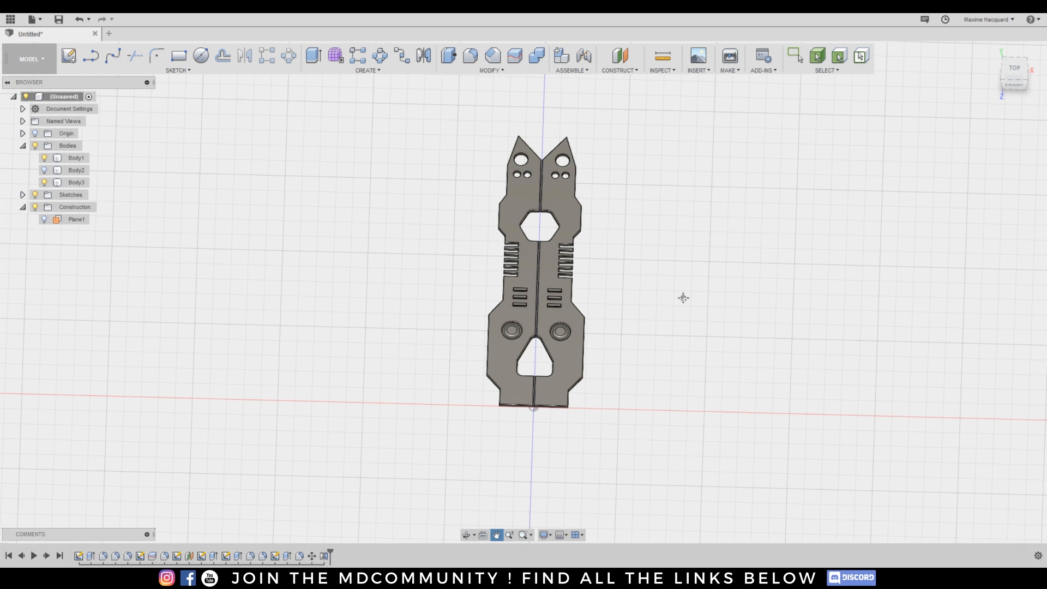
middle_drag(635, 308, 612, 332)
key(Escape)
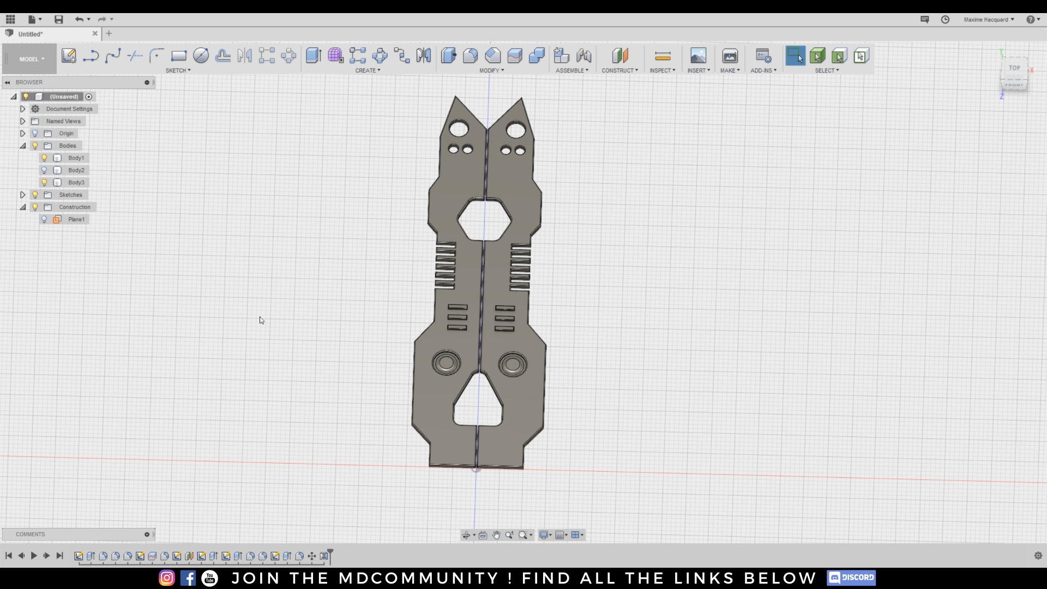
Search the computer for "moi" and switch to the MoI 3.0 beta Mar-17-2013 application.
click(42, 566)
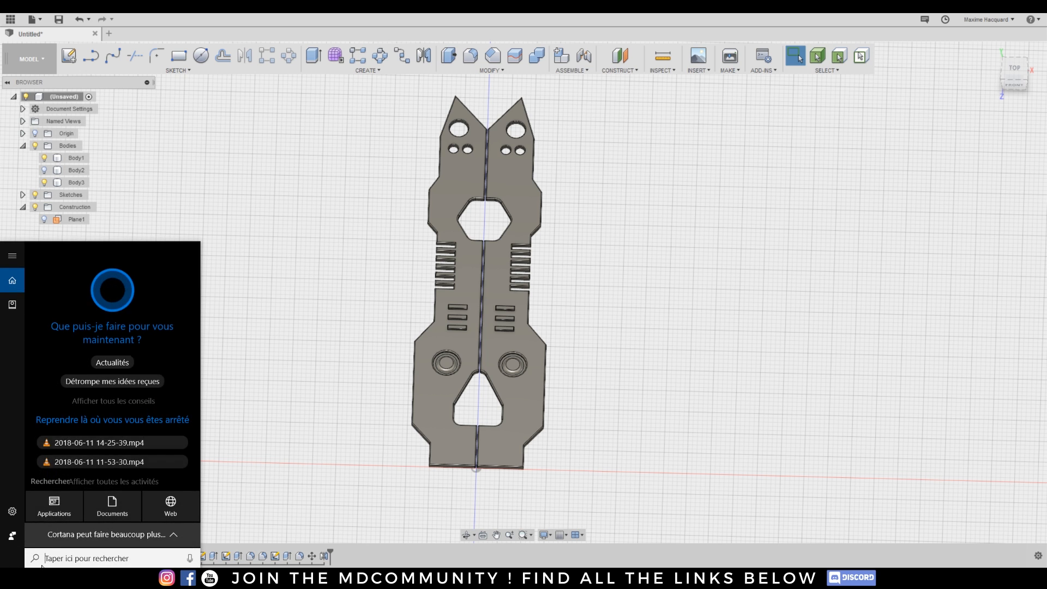
text(moi)
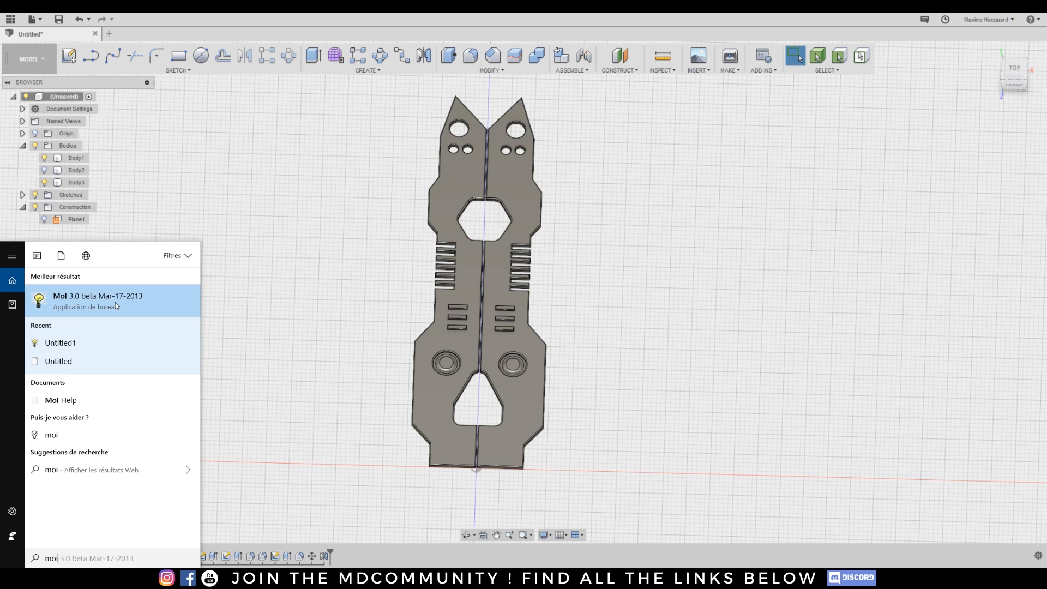
click(77, 302)
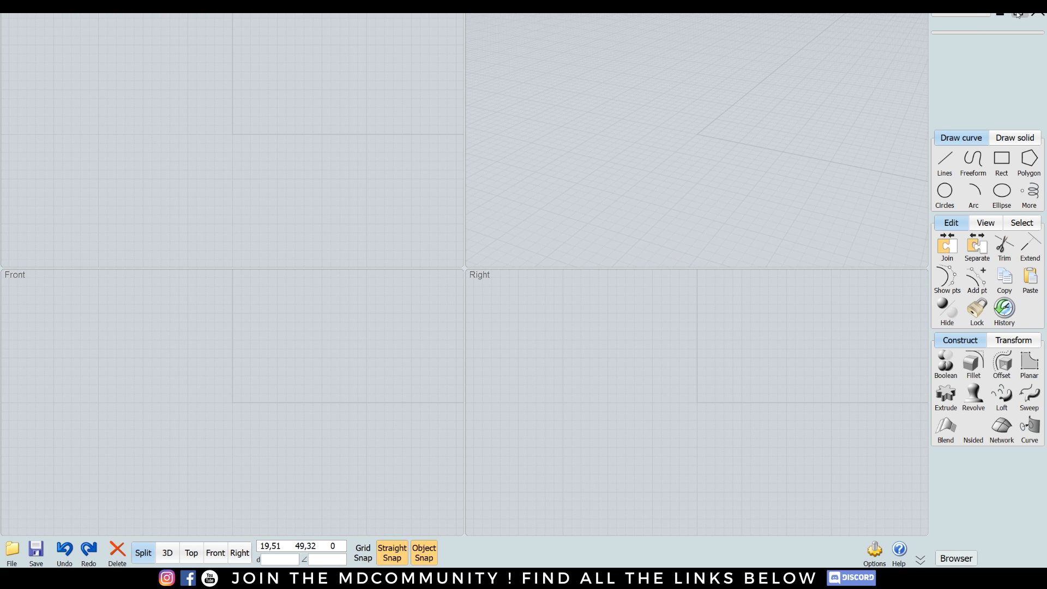
Switch back to the Fusion 360 design containing the mirrored bodies.
click(999, 12)
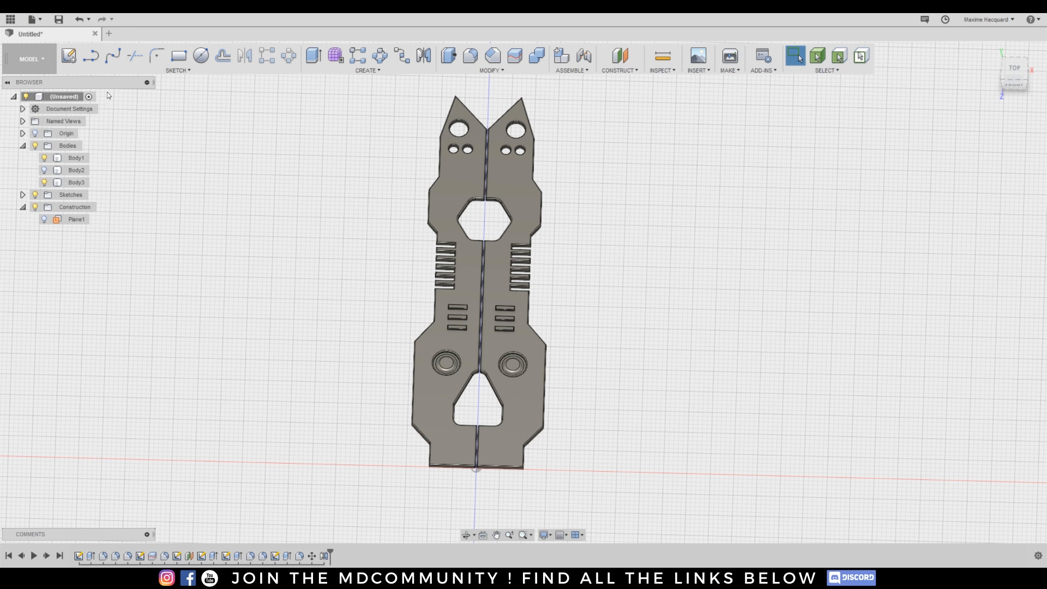
click(534, 358)
click(628, 260)
Export the design to the computer's E:/ drive as an IGES file named english.
click(39, 21)
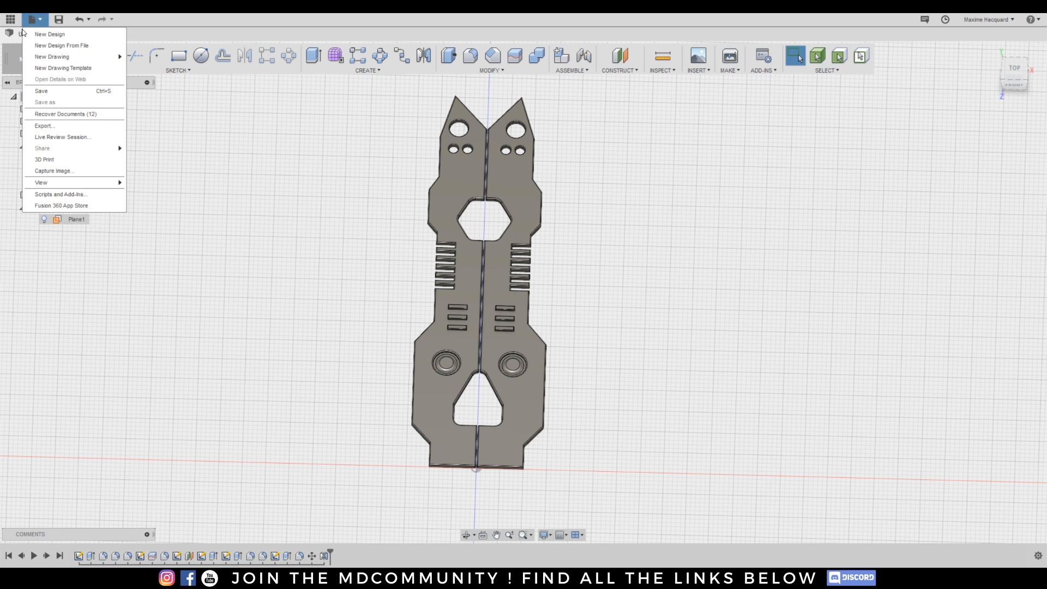
click(73, 126)
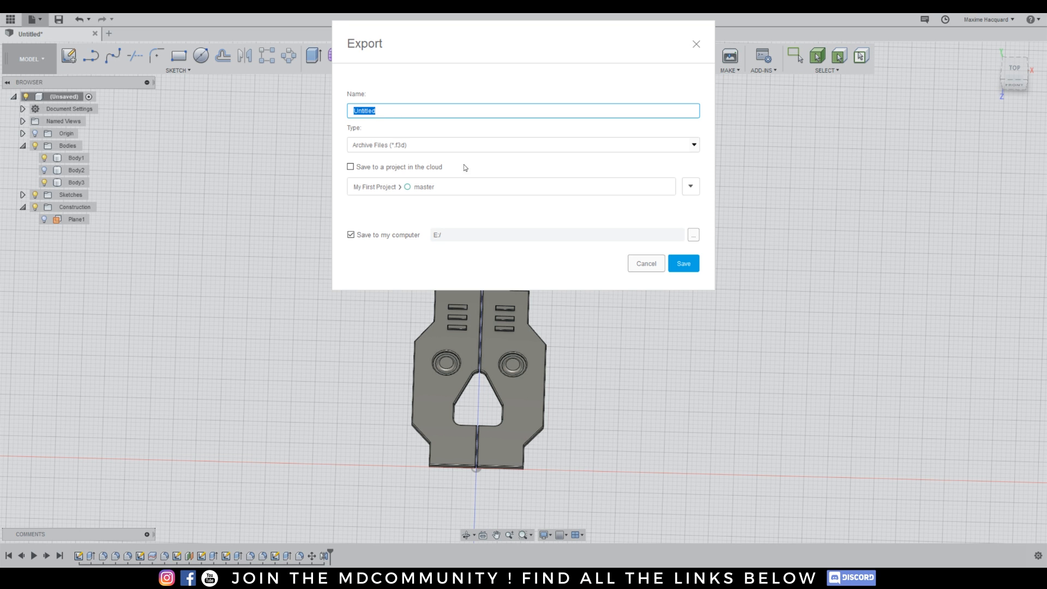
click(518, 150)
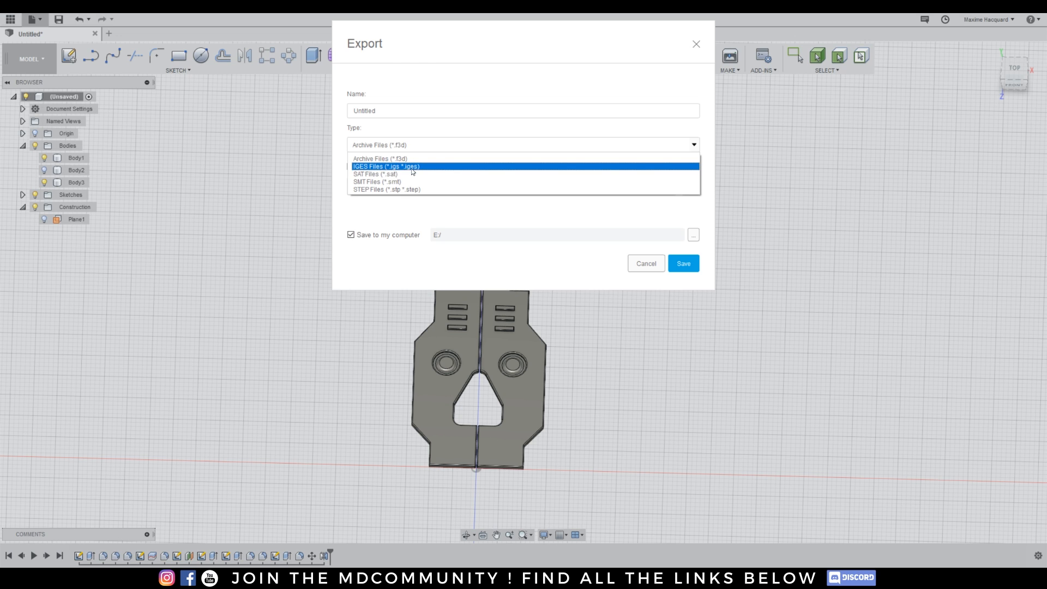
click(414, 170)
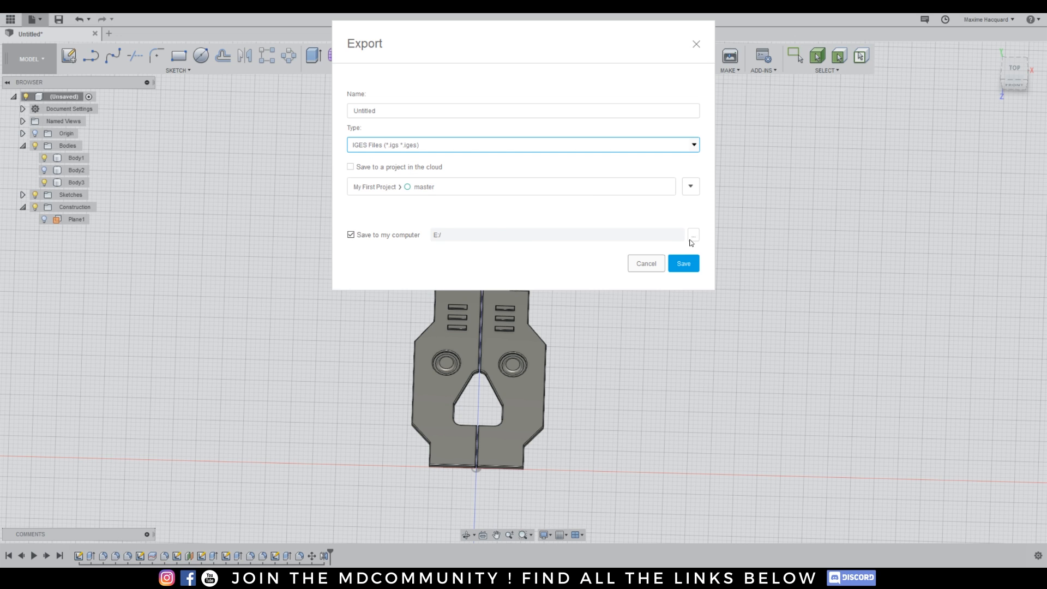
click(433, 111)
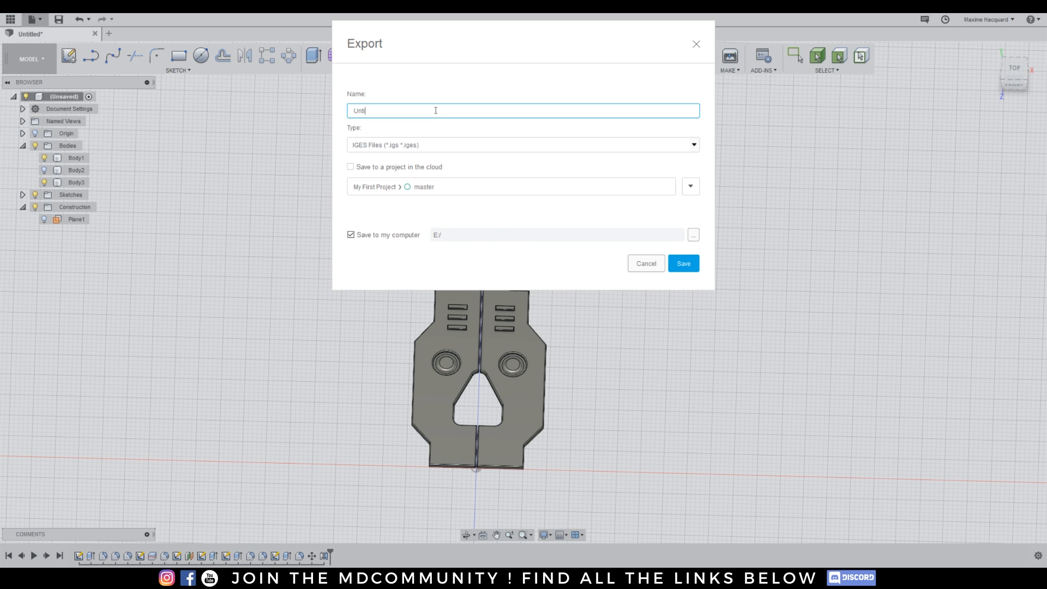
key(BackSpace)
key(BackSpace)
key(BackSpace)
key(BackSpace)
text(english)
click(685, 265)
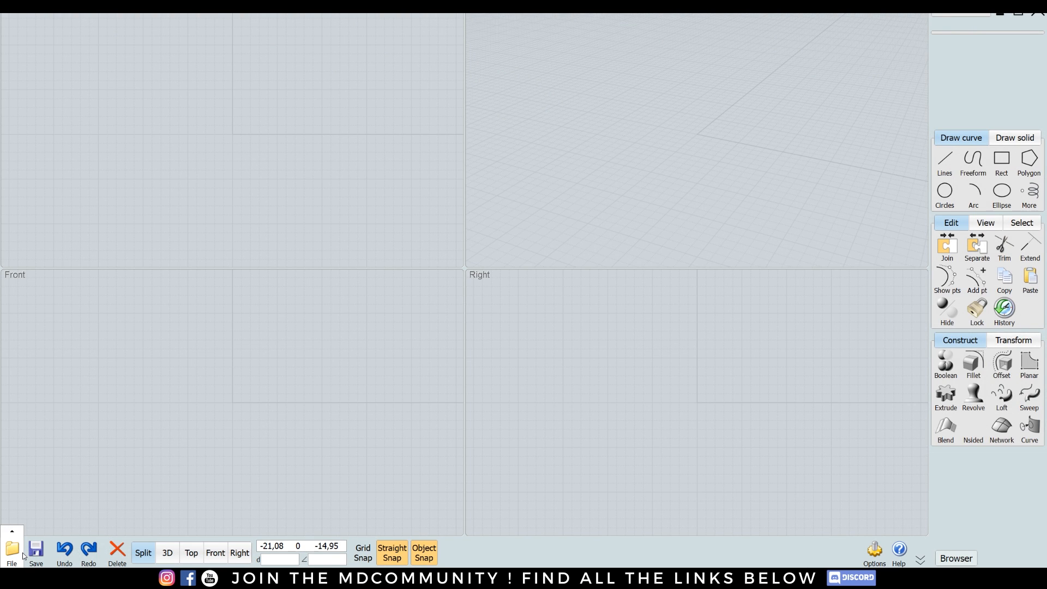
Switch to MoI and import the english IGES file from the Stockage (E:) drive.
click(23, 555)
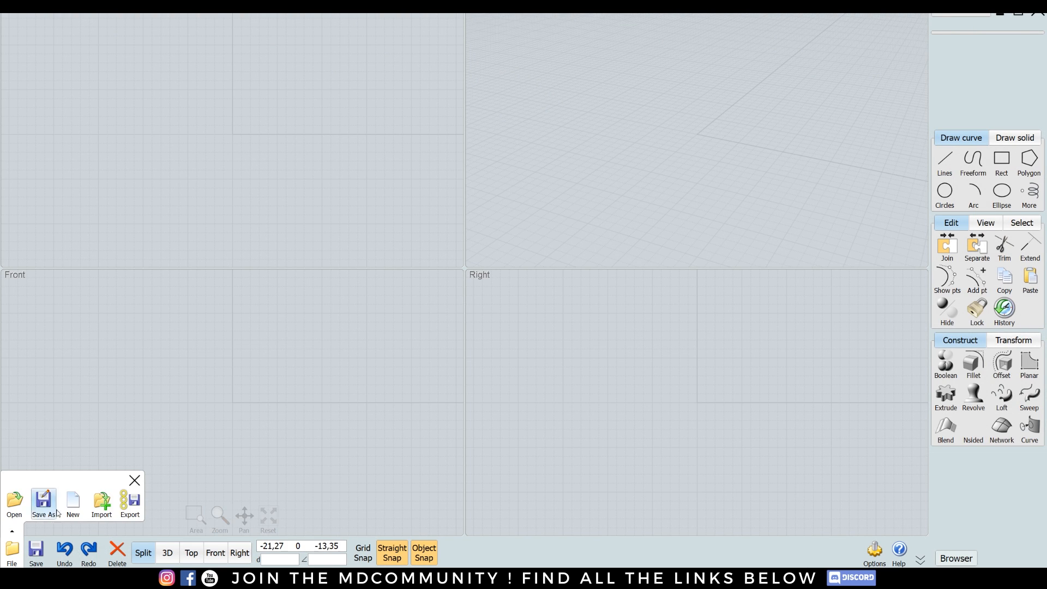
click(102, 502)
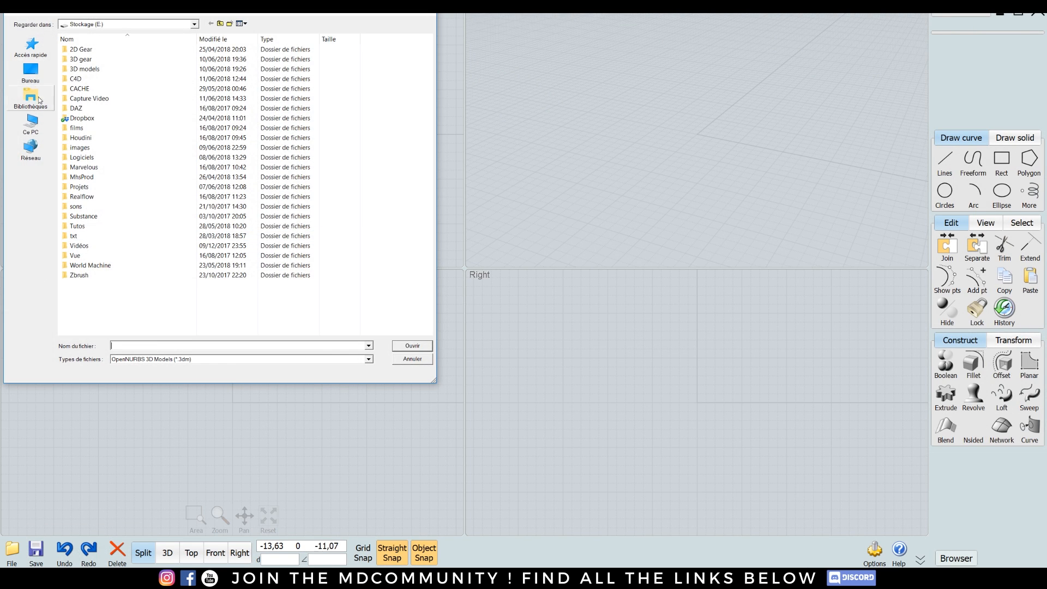
click(30, 125)
double_click(308, 156)
click(369, 359)
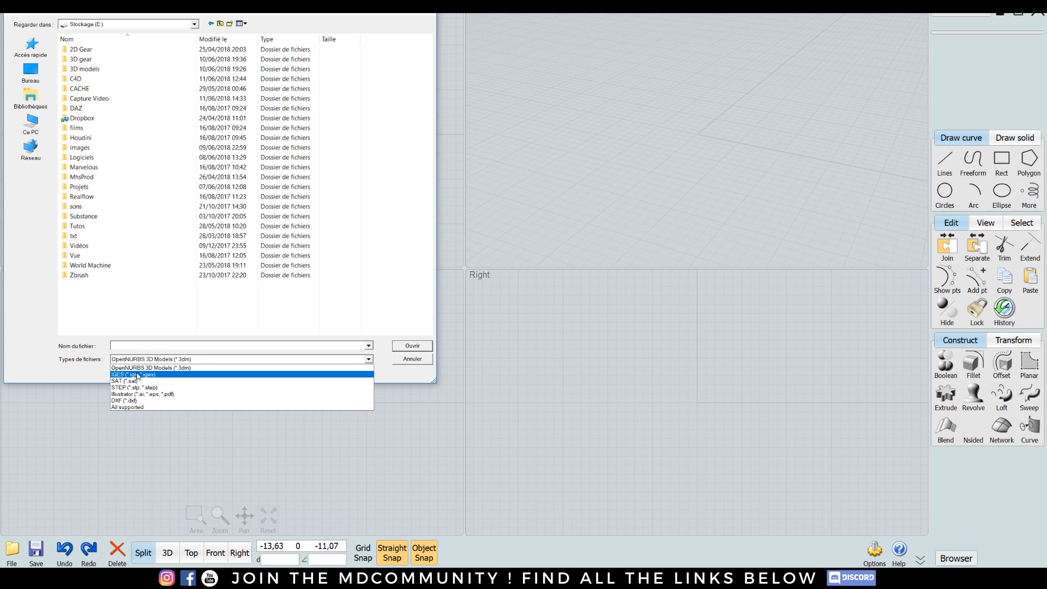
click(138, 375)
double_click(80, 284)
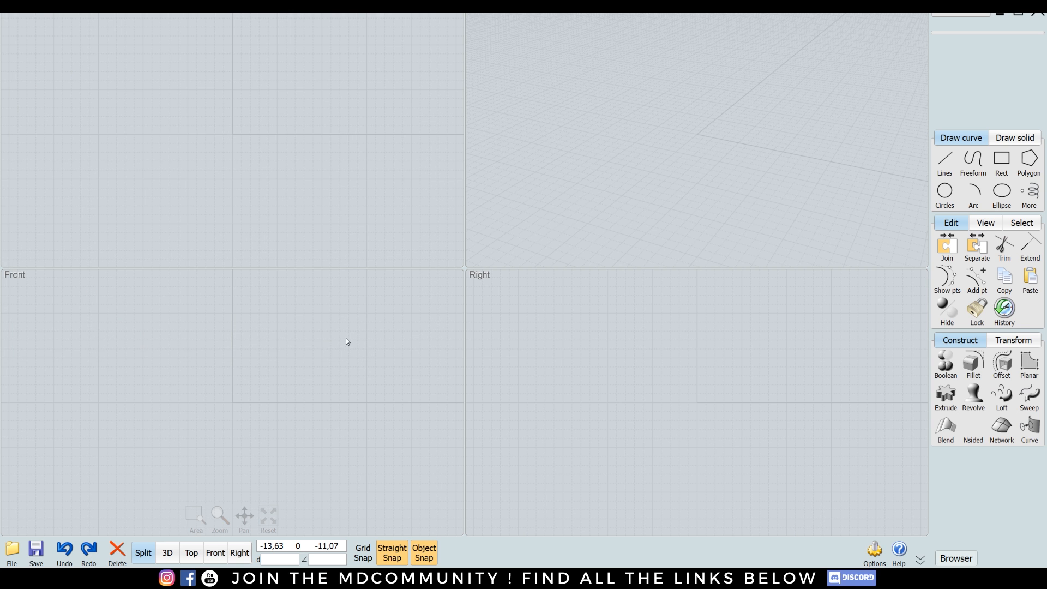
Export the two imported solids as a Wavefront OBJ file named "english tuts" to the E: drive, up to the meshing options.
middle_drag(837, 164, 824, 43)
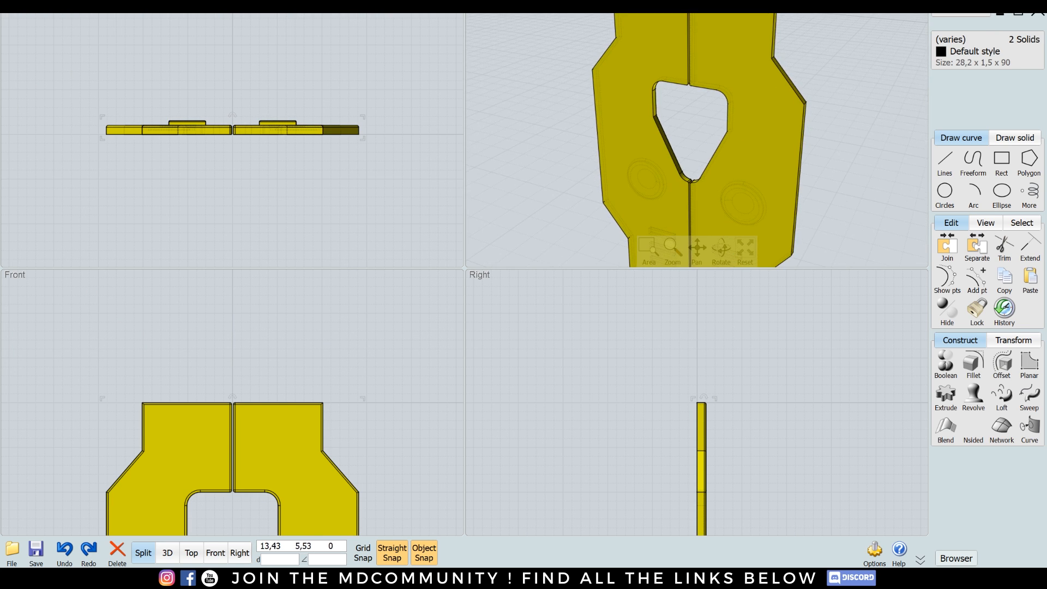
scroll(809, 154, down, 8)
scroll(809, 154, up, 1)
scroll(809, 153, up, 2)
right_drag(813, 139, 703, 153)
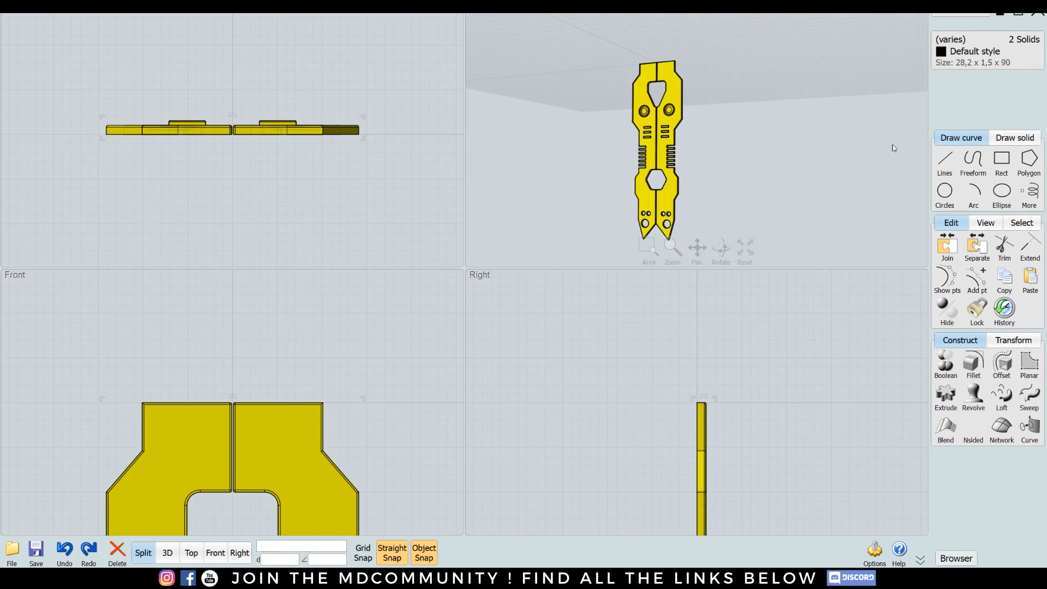
click(12, 550)
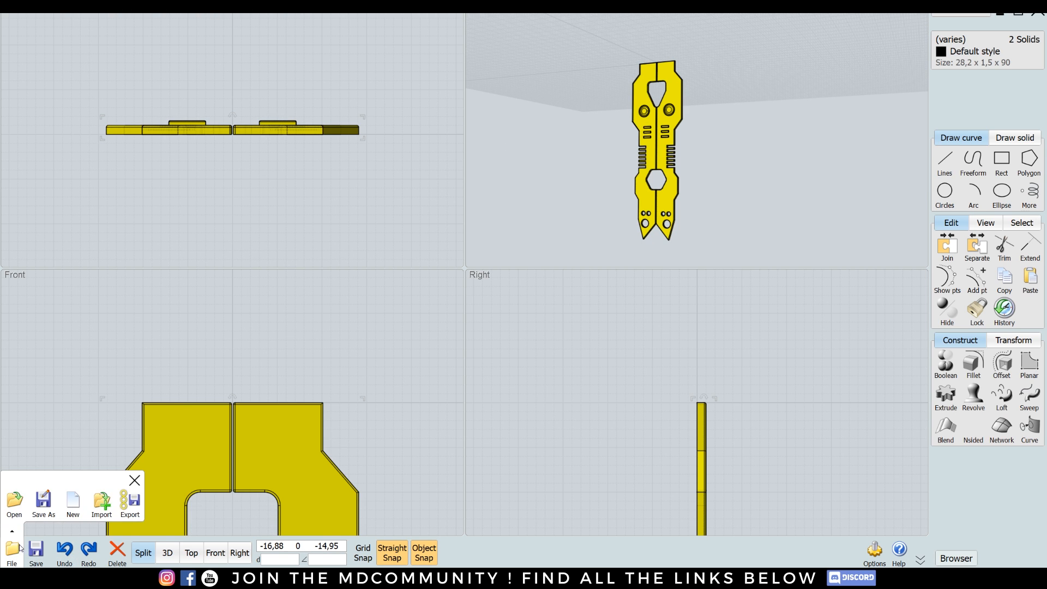
click(130, 500)
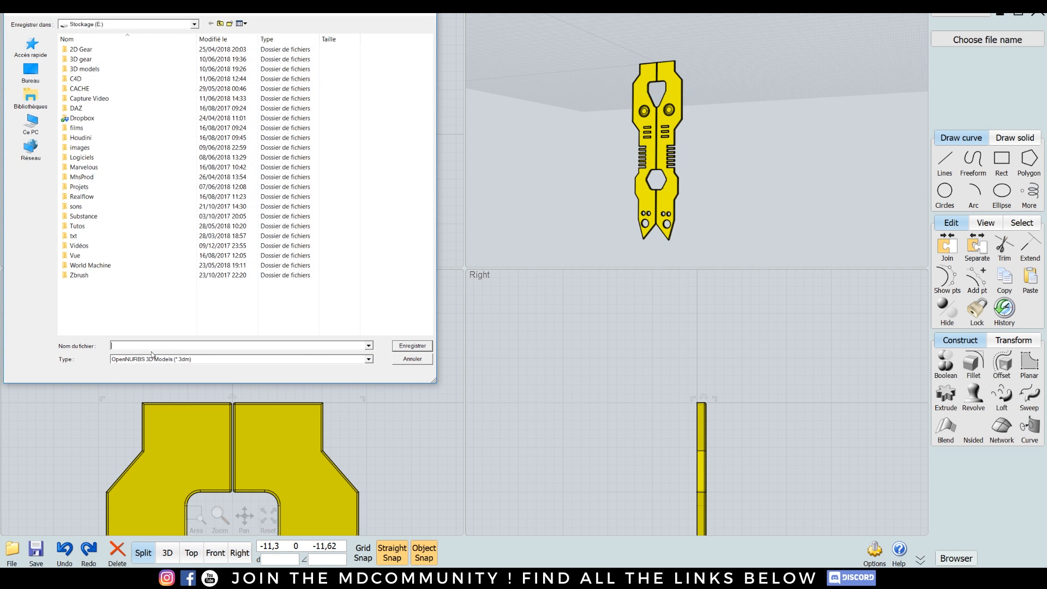
click(317, 360)
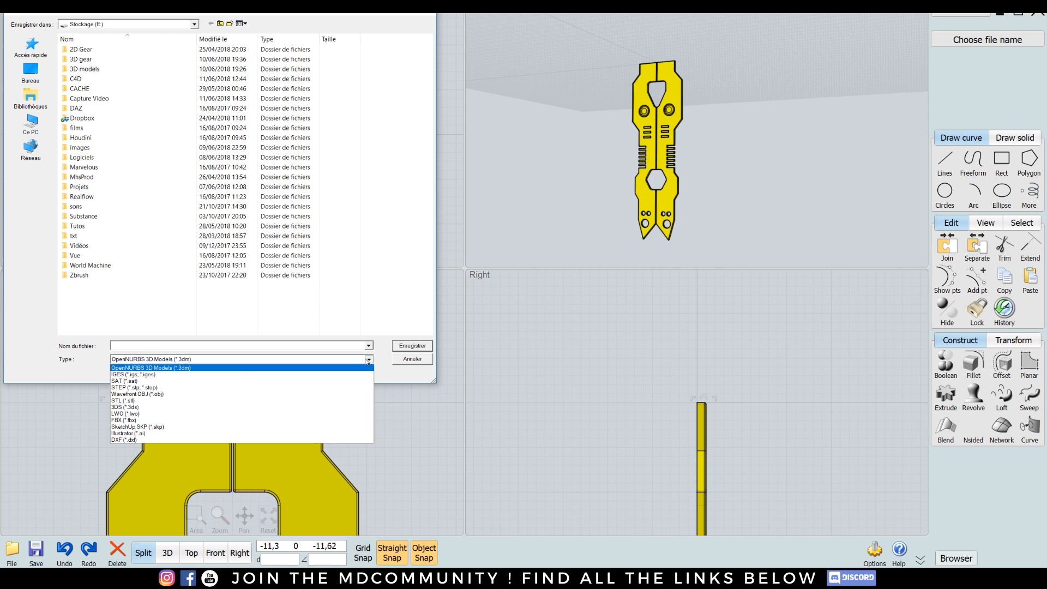
click(161, 383)
click(142, 345)
text(en)
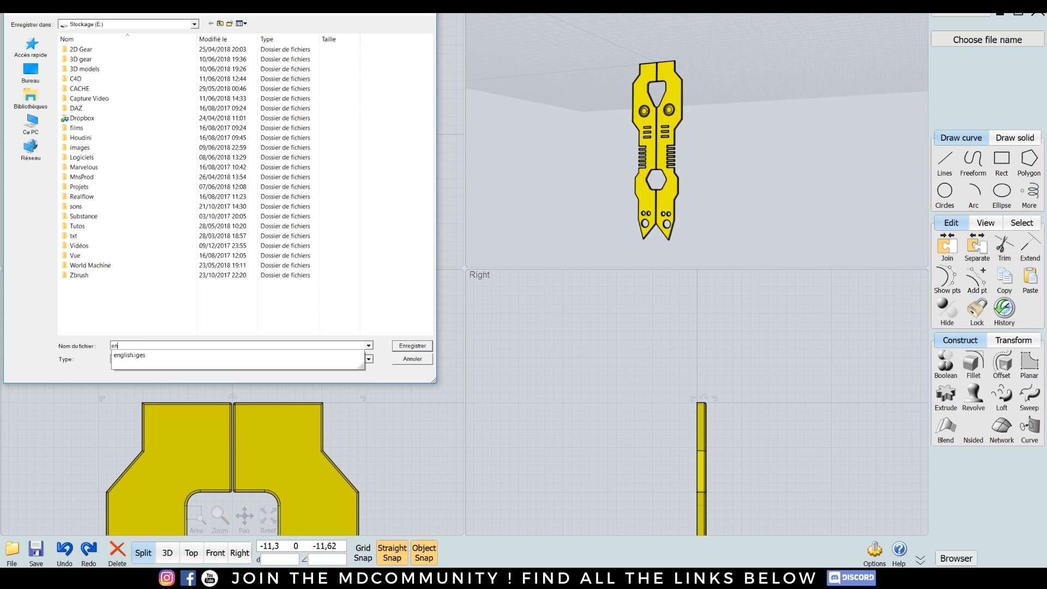
text(glish tuts)
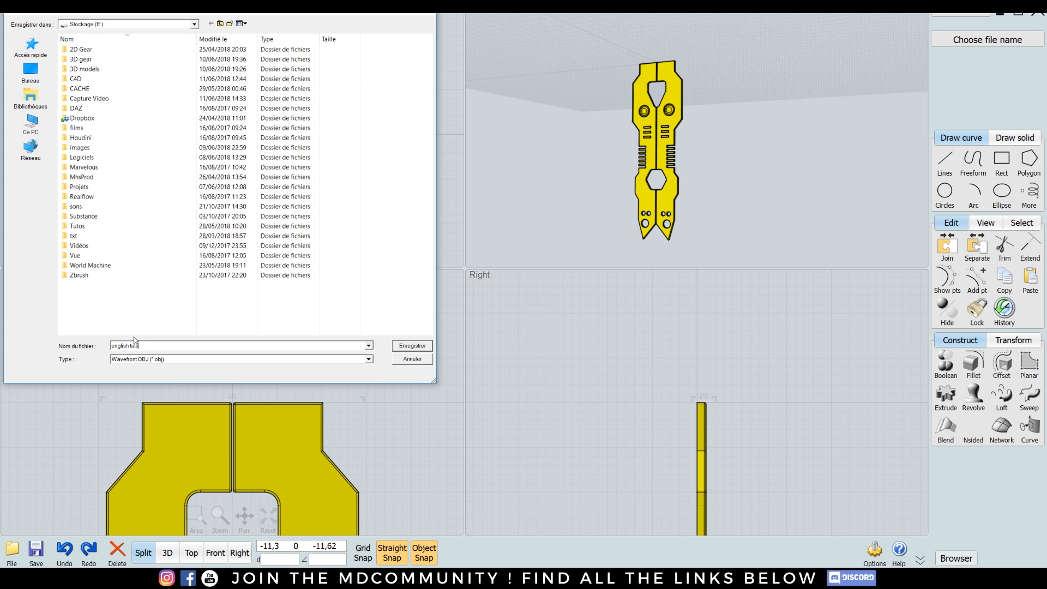
click(410, 346)
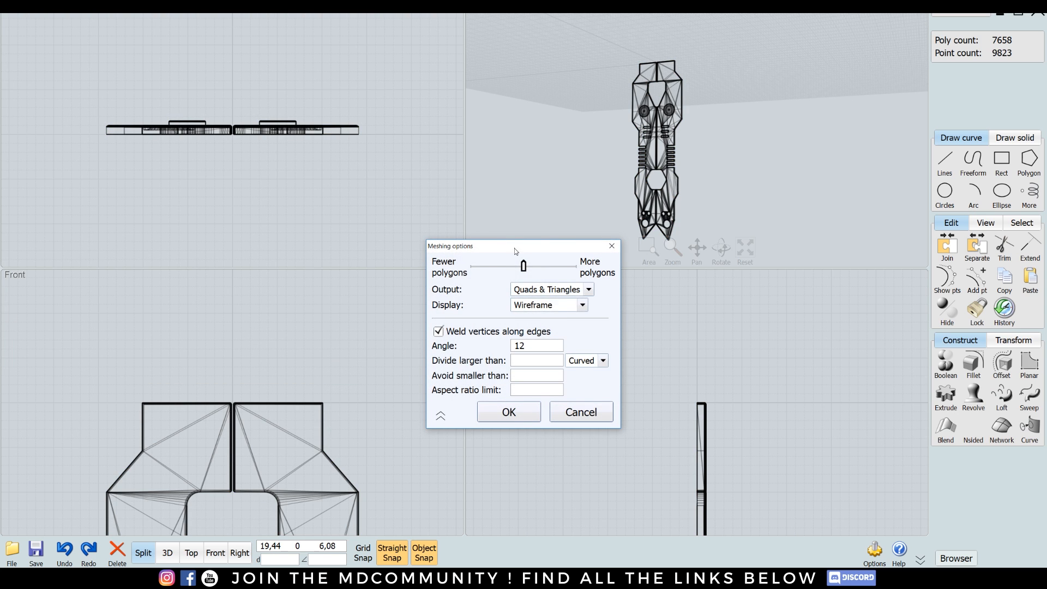
Try N-gons as the mesh output and return it to Quads & Triangles.
click(588, 289)
click(588, 298)
click(588, 290)
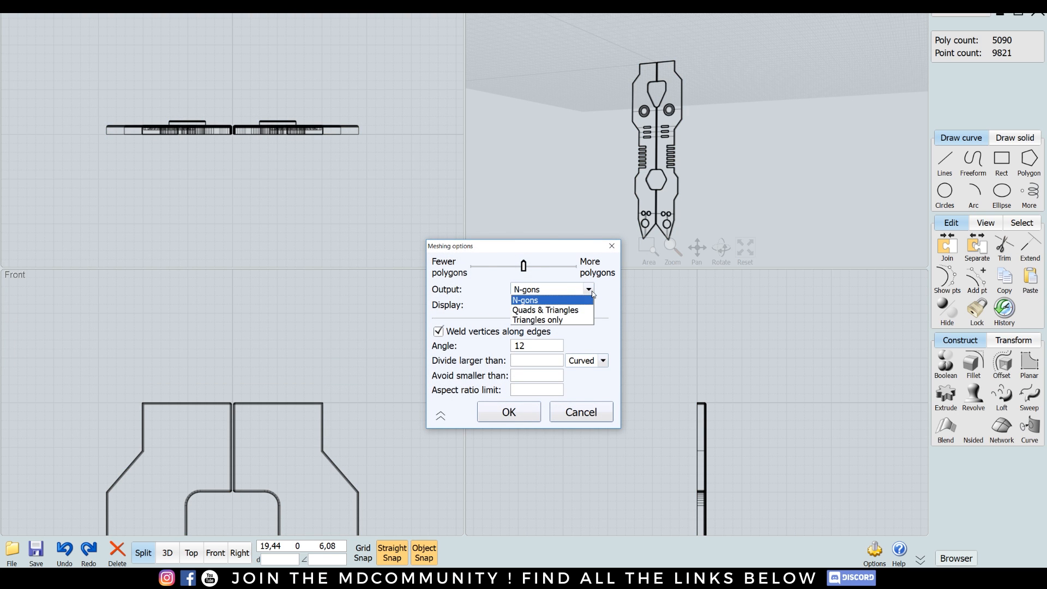
click(564, 309)
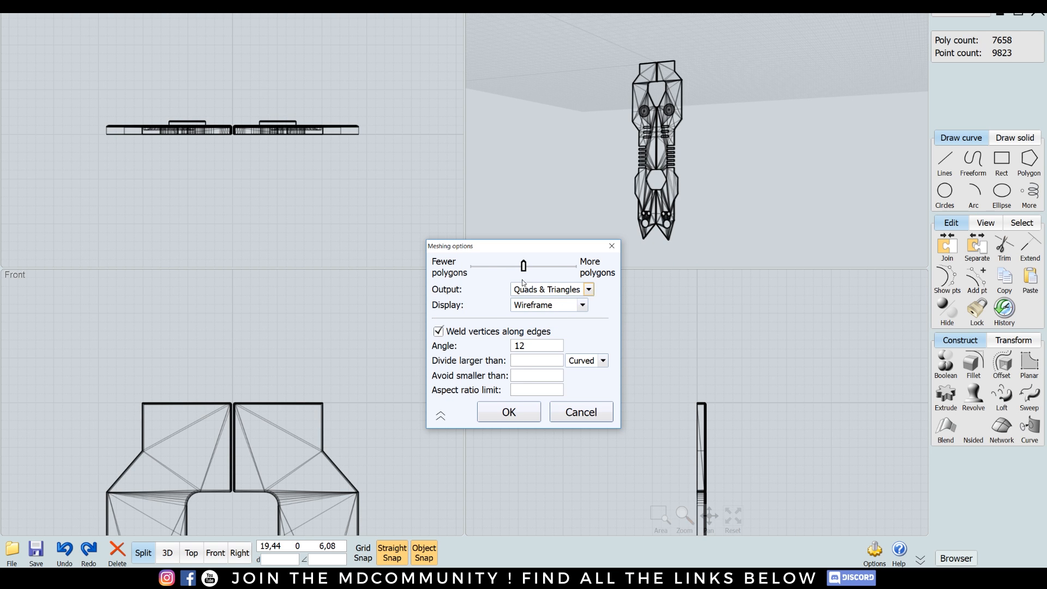
Increase the mesh density towards more polygons and set the meshing angle to 8.
drag(527, 270, 550, 272)
drag(545, 345, 6, 348)
text(5)
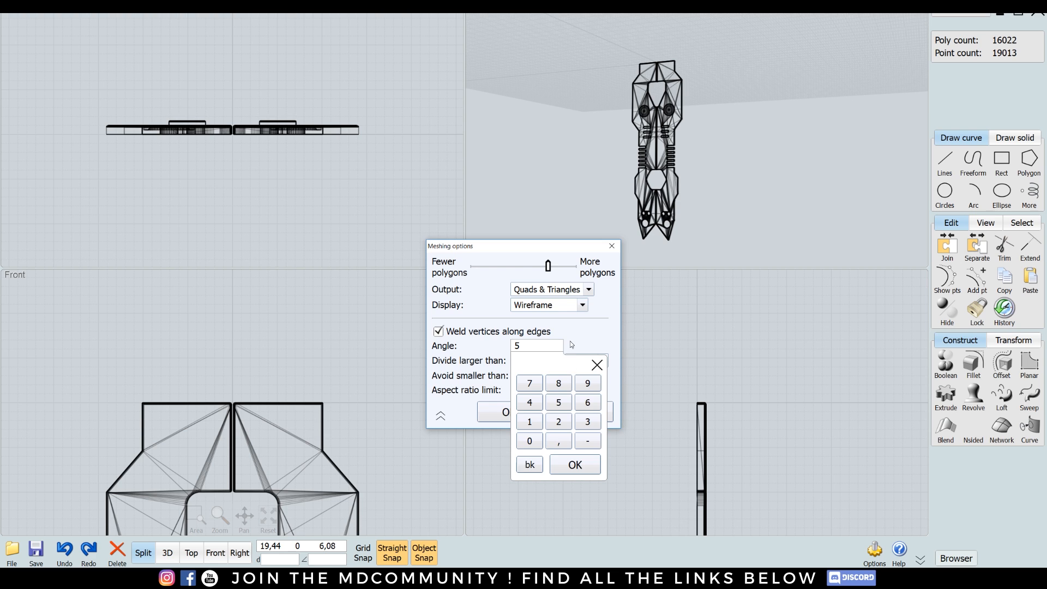
click(558, 383)
key(Return)
click(557, 382)
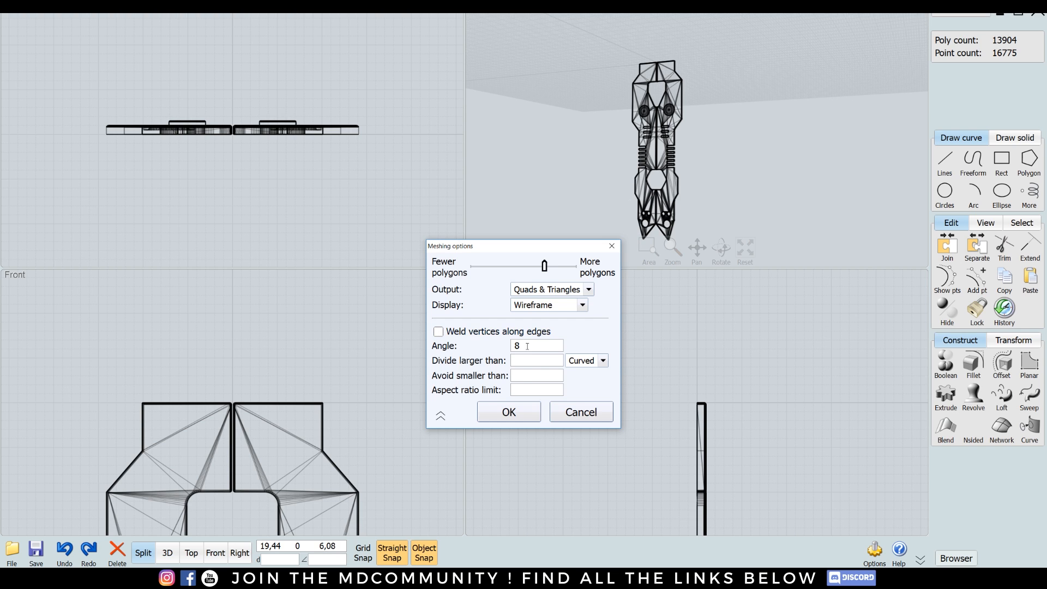
Set Divide larger than to 7 for All surfaces, with Weld vertices along edges enabled.
click(535, 360)
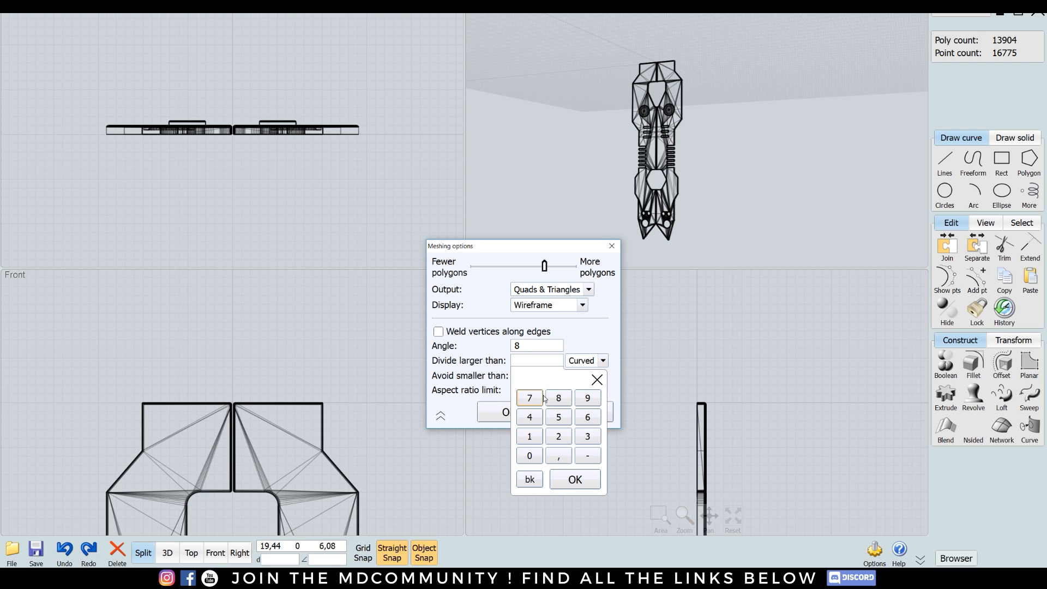
click(451, 332)
click(452, 332)
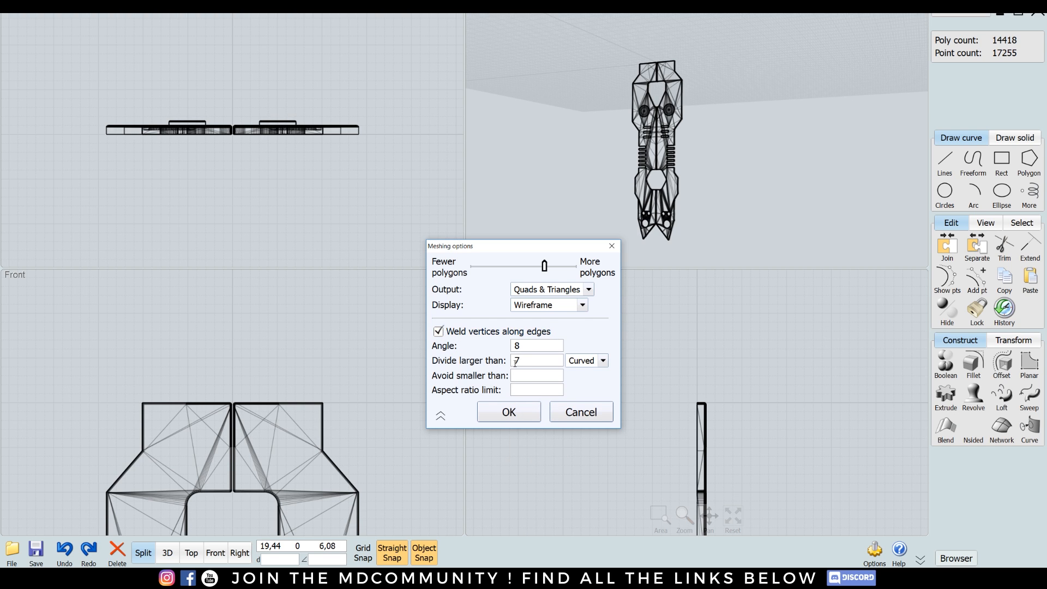
click(603, 361)
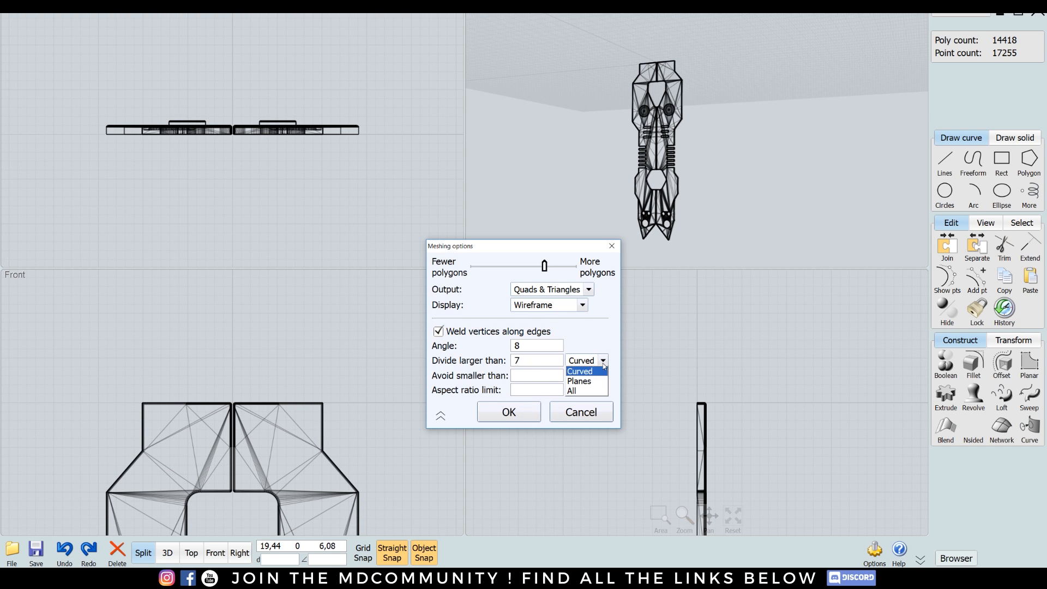
click(583, 391)
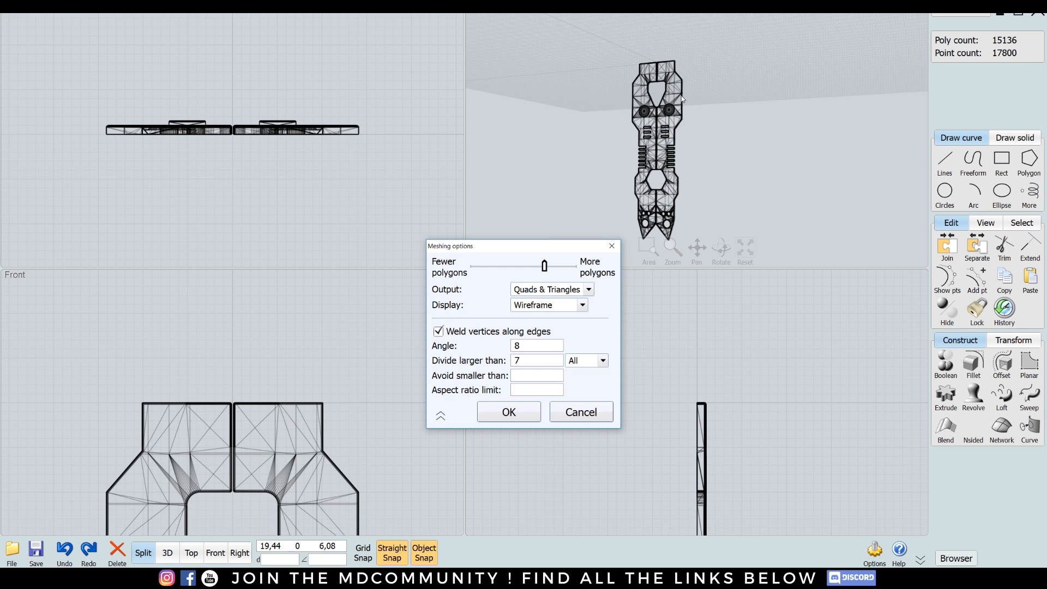
Compare the mesh wireframe with the division applied to Curved and to Planes, and return it to All.
middle_drag(347, 398, 340, 133)
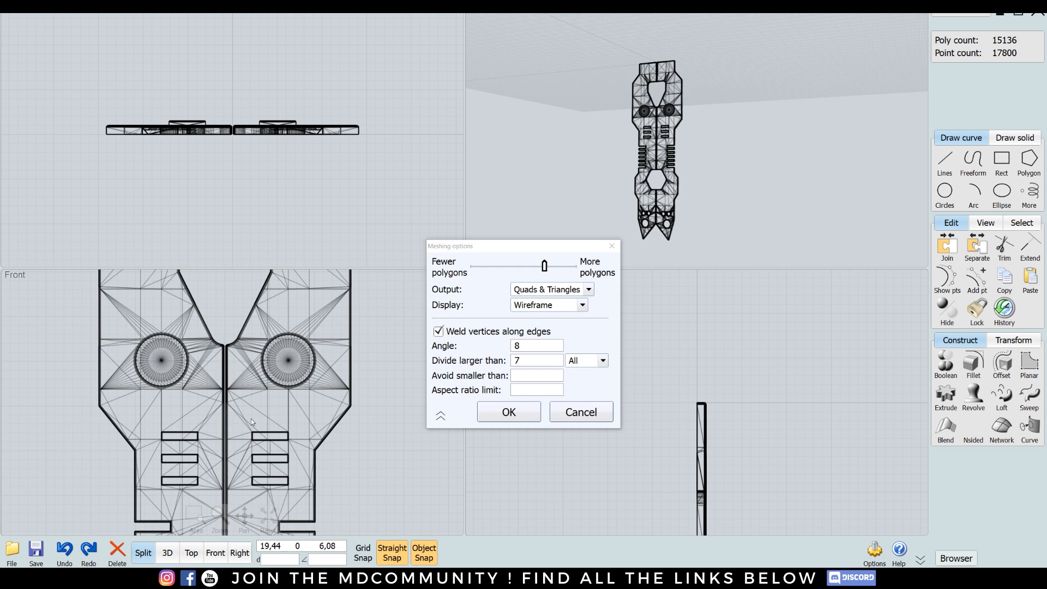
click(603, 360)
click(584, 371)
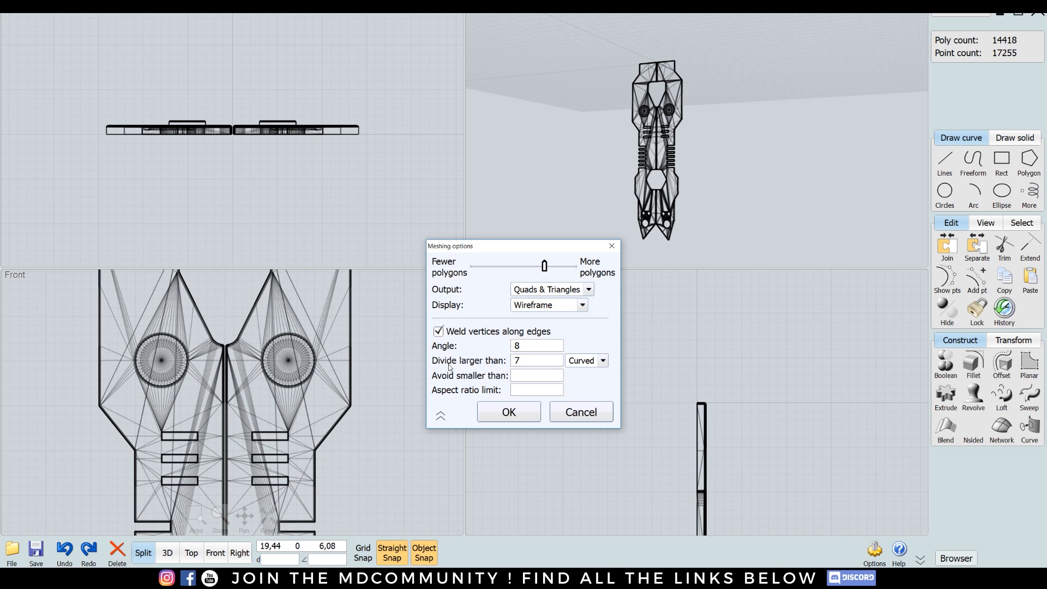
click(603, 361)
click(584, 381)
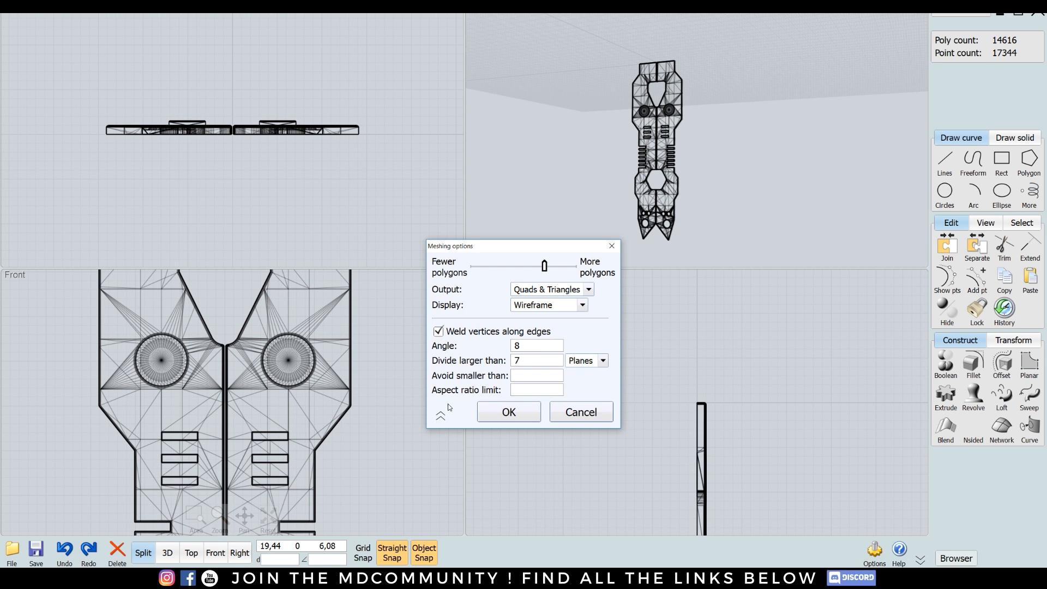
click(603, 361)
click(582, 391)
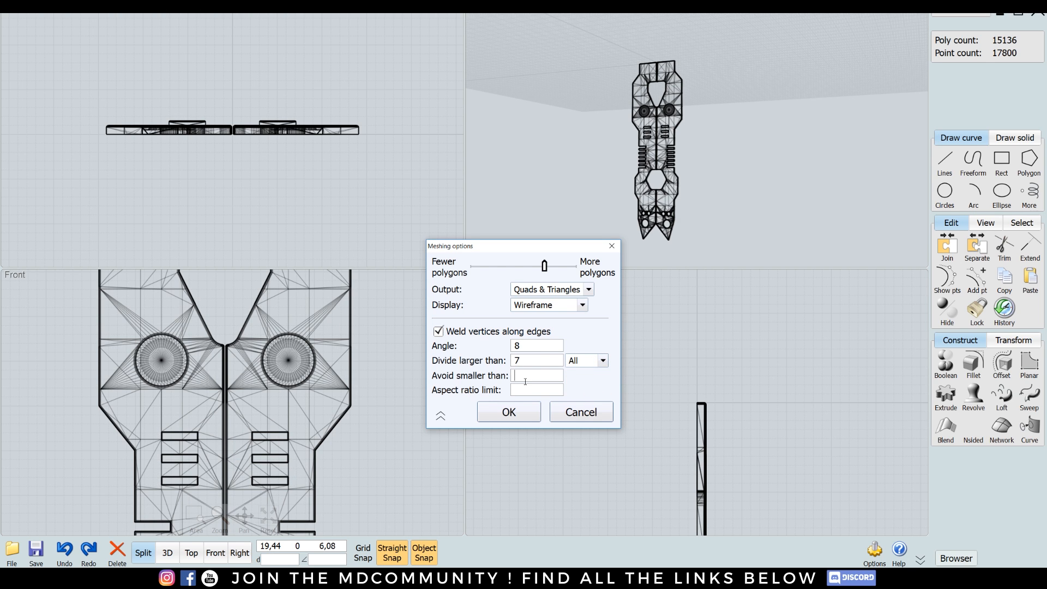
Try an Avoid smaller than value of 0,5 and examine the circular details in the front wireframe.
click(525, 382)
click(529, 470)
click(558, 470)
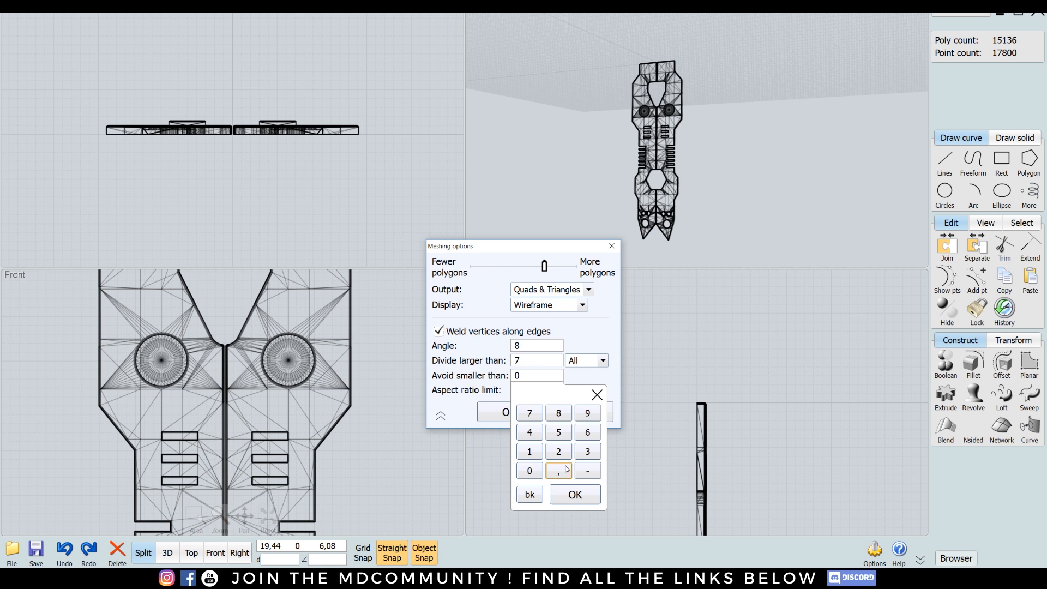
click(556, 433)
click(575, 494)
scroll(296, 355, down, 3)
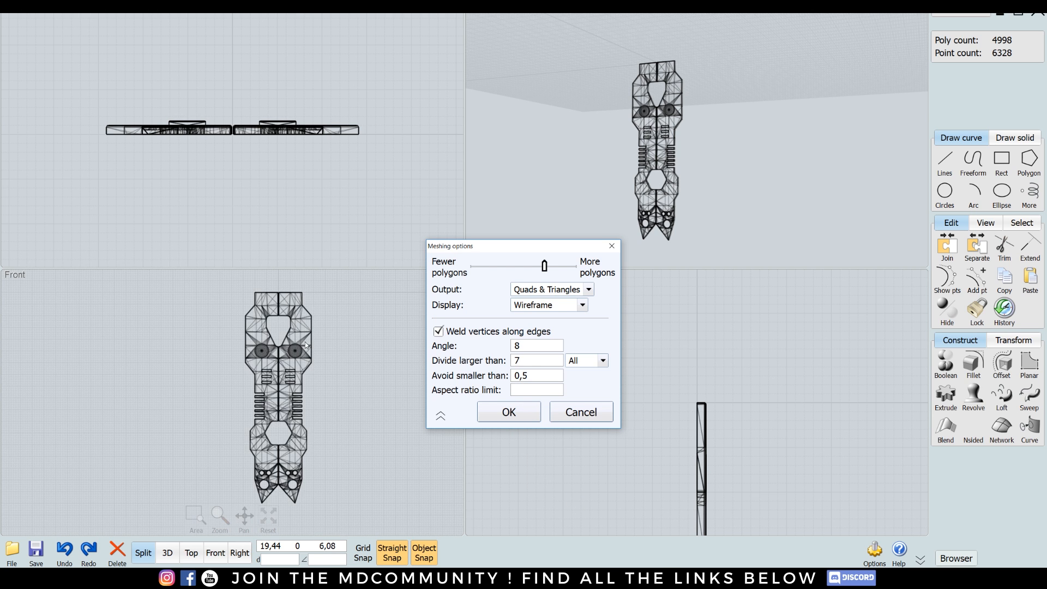
scroll(305, 349, up, 8)
Try an Avoid smaller than value of 0, examine the circular detail's wireframe, and complete the mesh export.
drag(548, 376, 434, 370)
text(0)
click(583, 379)
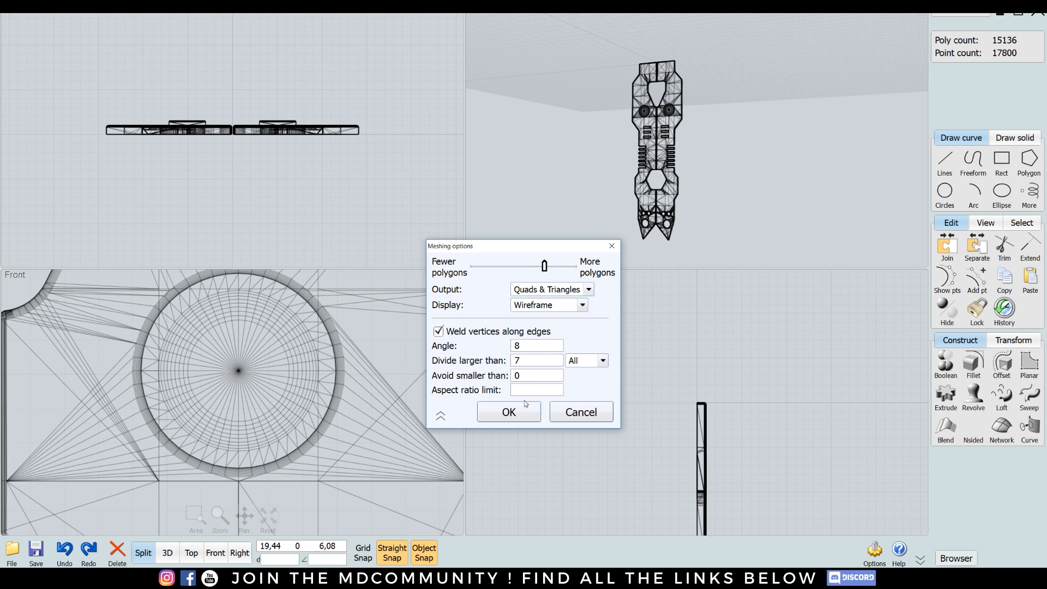
click(530, 378)
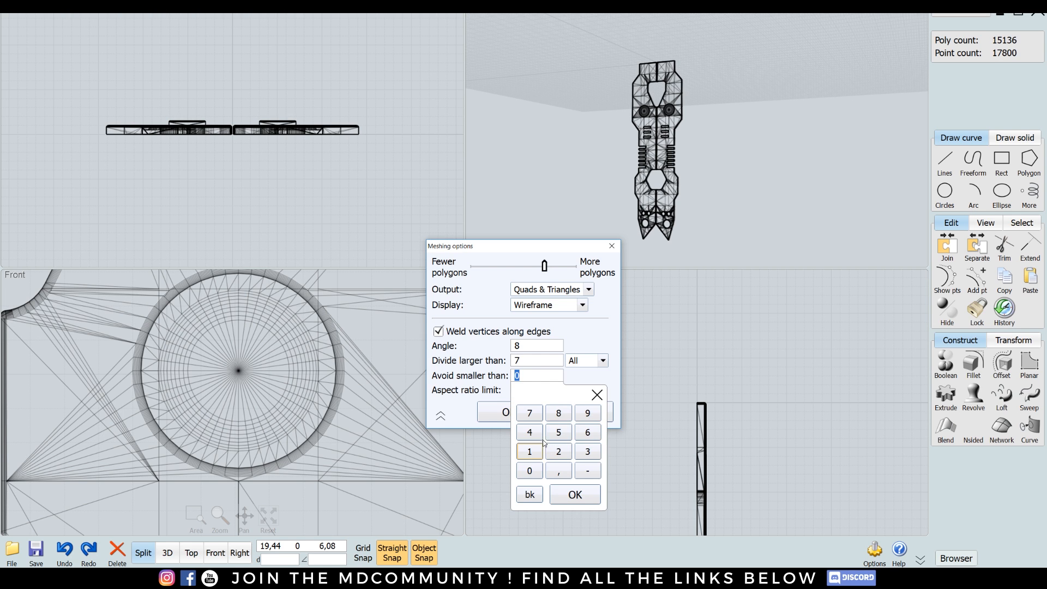
click(500, 412)
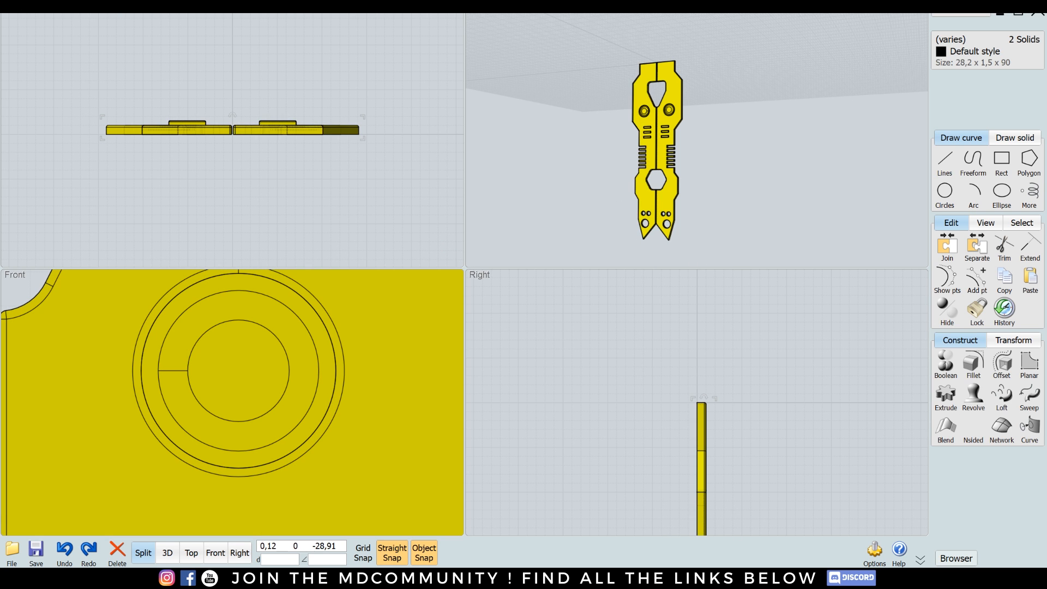
Export the panel again as a Wavefront OBJ file named fzsedfs on the Stockage (E:) drive.
click(11, 551)
click(130, 503)
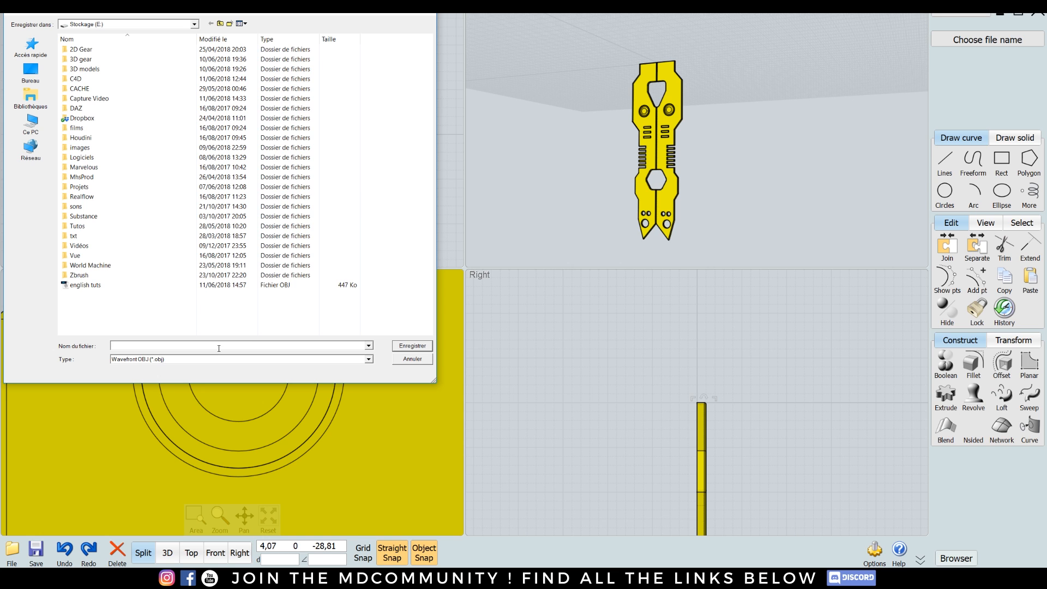
text(fzsedfs)
click(406, 345)
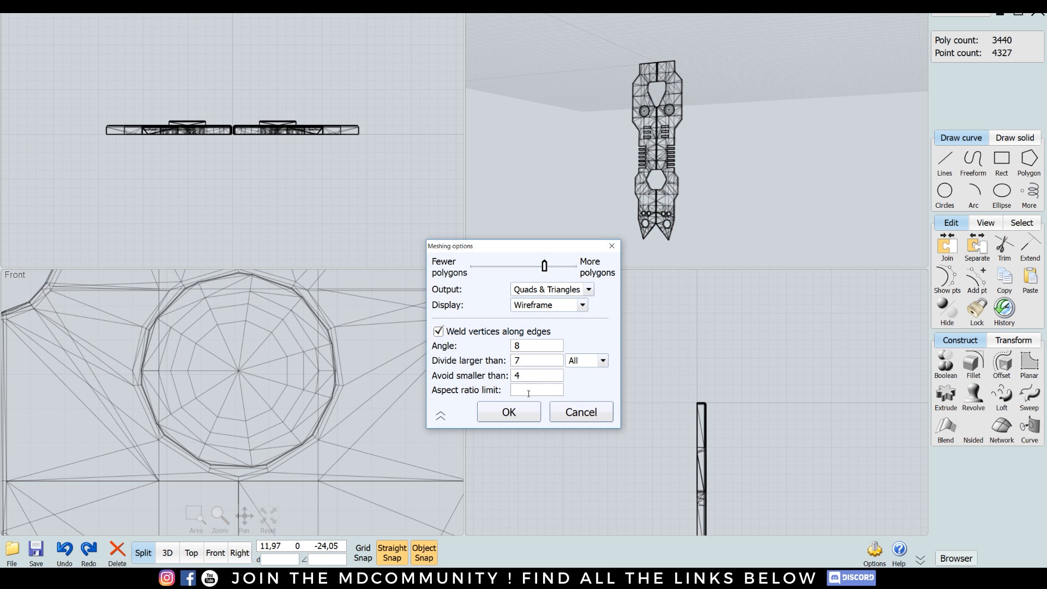
Set Avoid smaller than to 0,25 in the meshing options and complete the export.
click(534, 374)
click(528, 470)
click(558, 470)
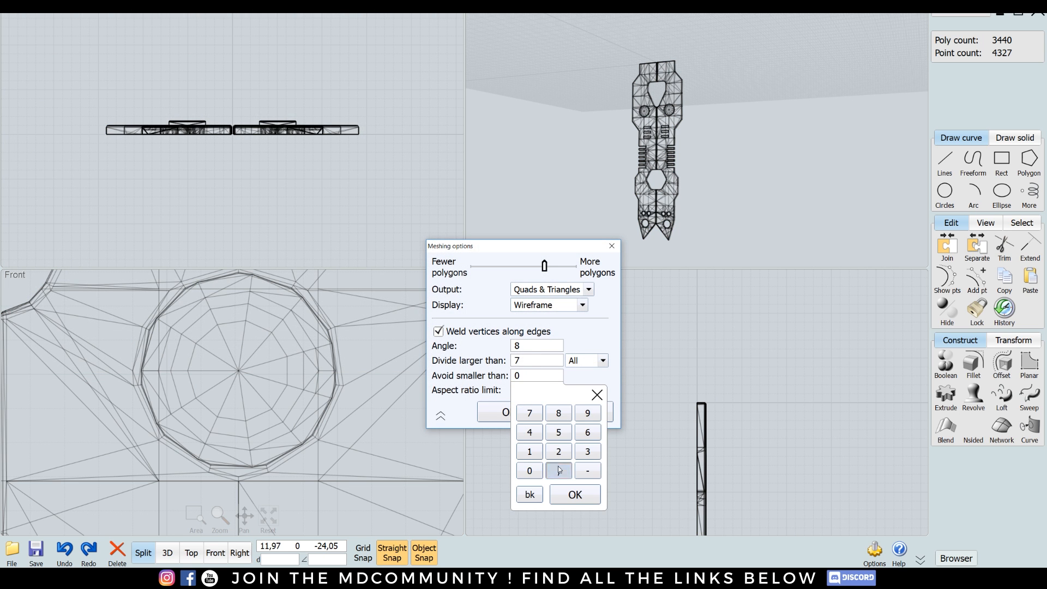
click(558, 450)
click(559, 432)
click(577, 495)
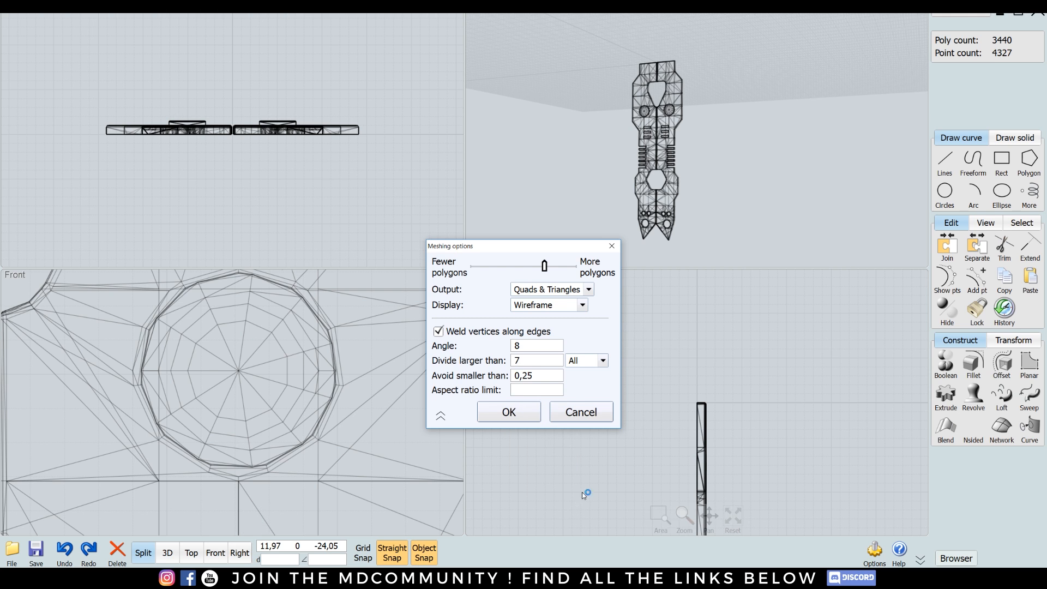
click(508, 412)
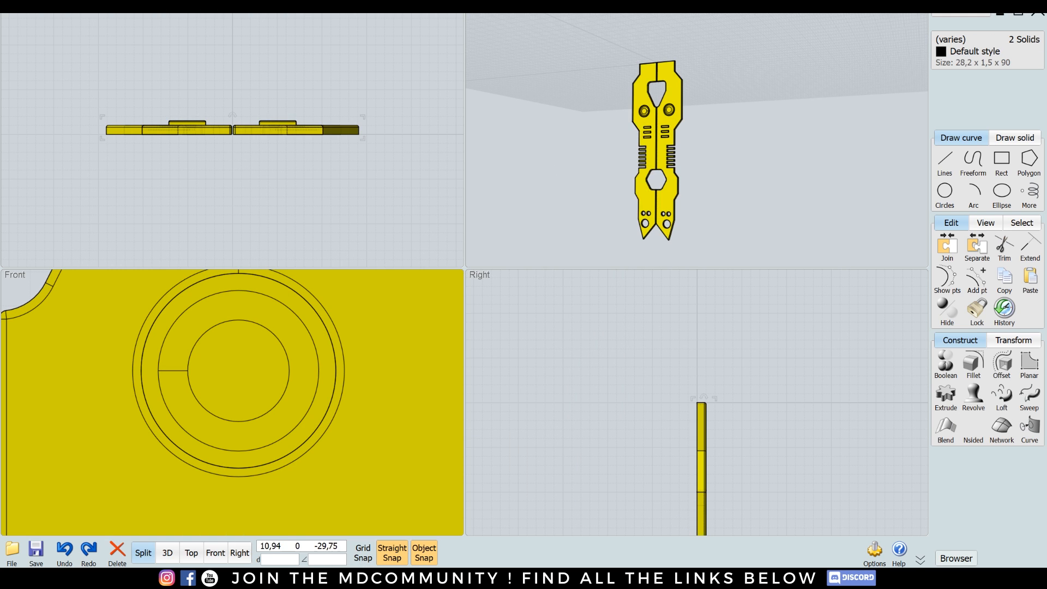
Switch to Cinema 4D and try to open the fzsedfs OBJ file from the Stockage (E:) drive.
click(315, 508)
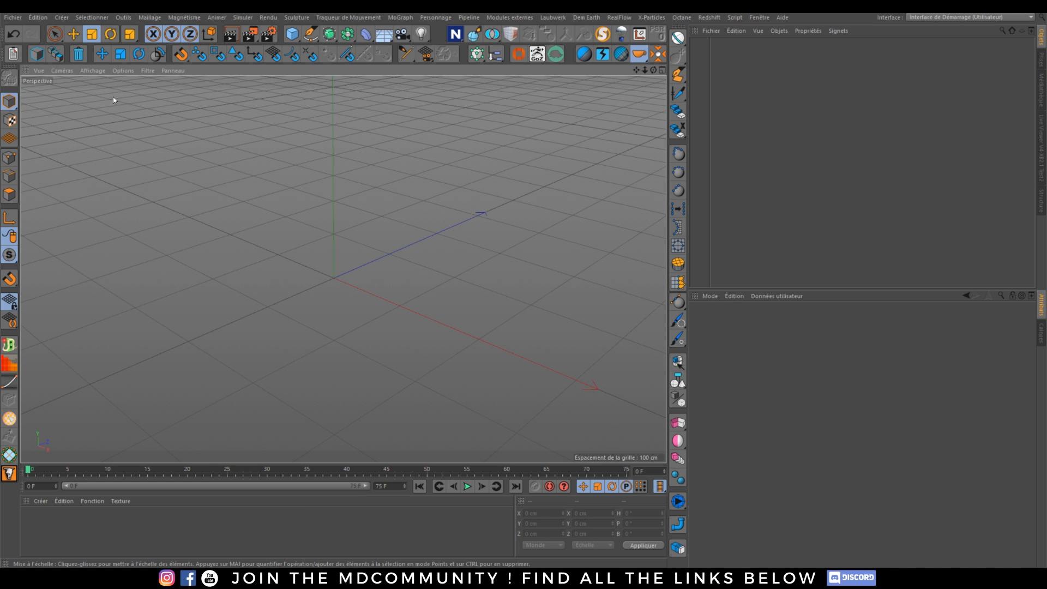
click(14, 18)
click(25, 42)
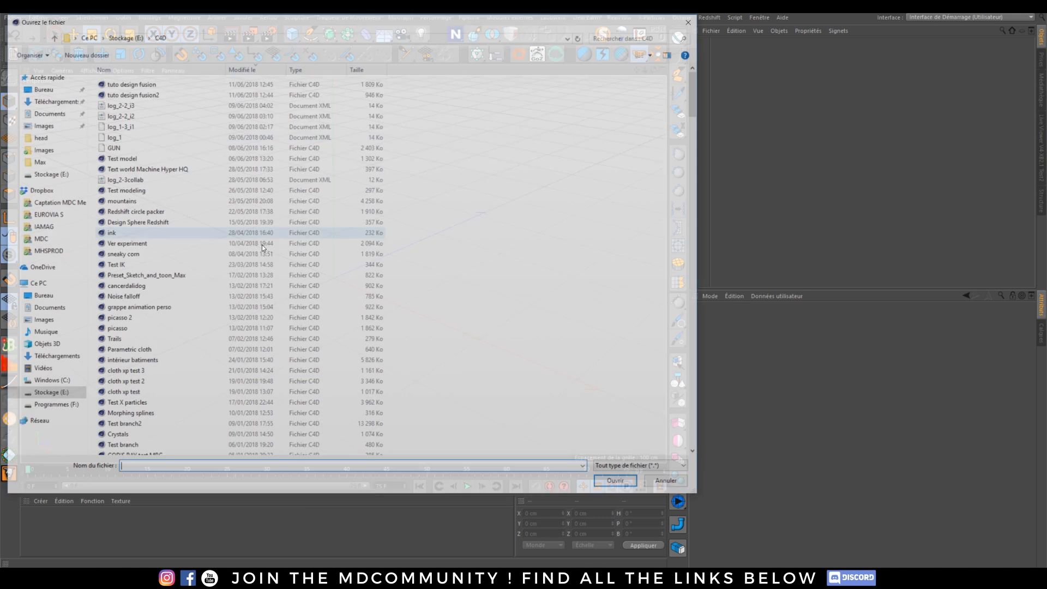
click(65, 394)
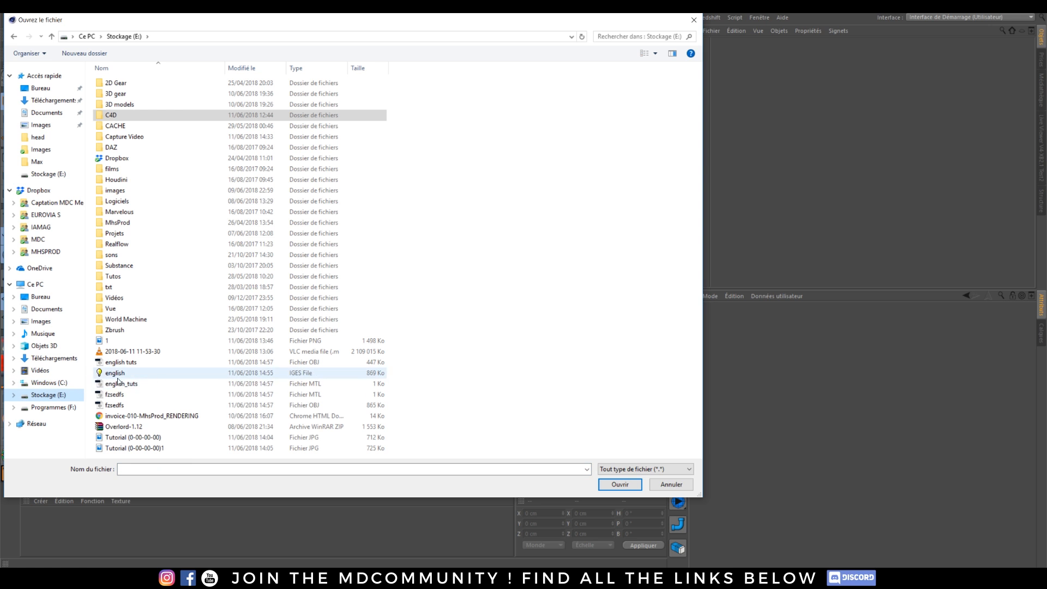
double_click(117, 404)
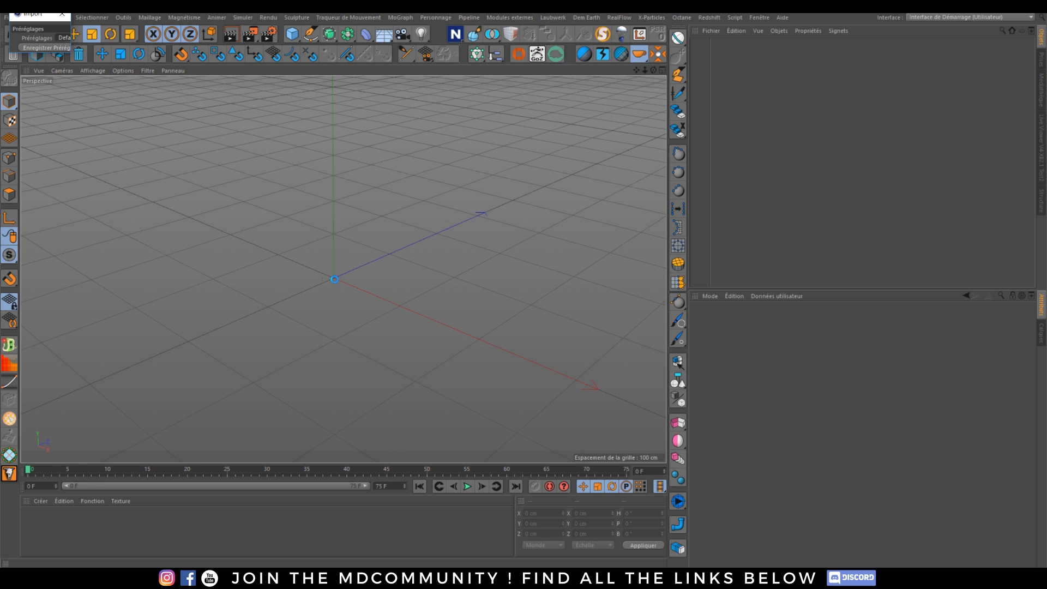
click(68, 17)
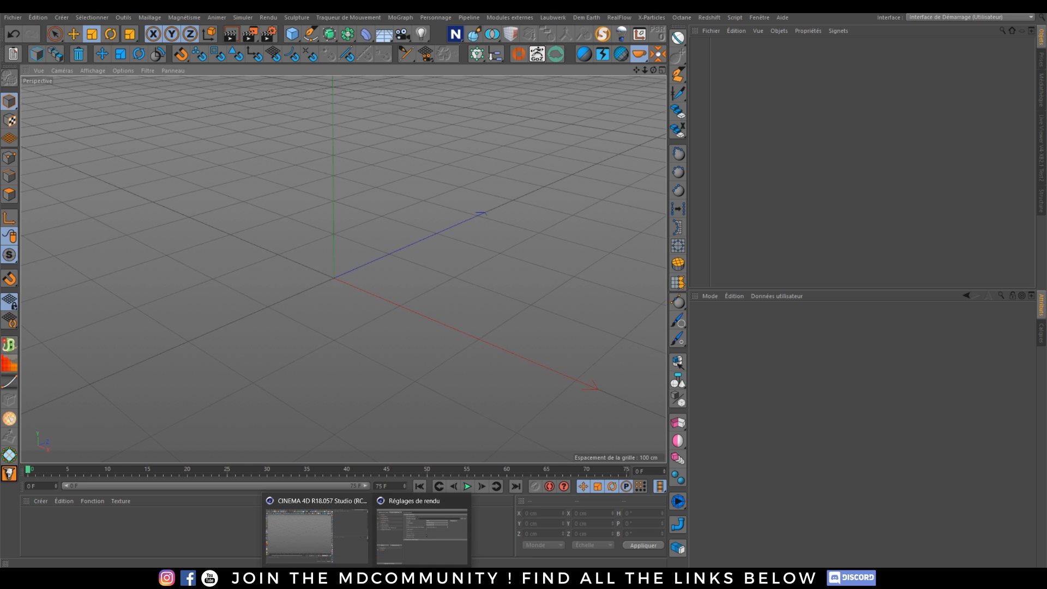
Merge the fzsedfs OBJ file into the scene with the default import options and rotate it to a bank angle of -180°.
click(14, 17)
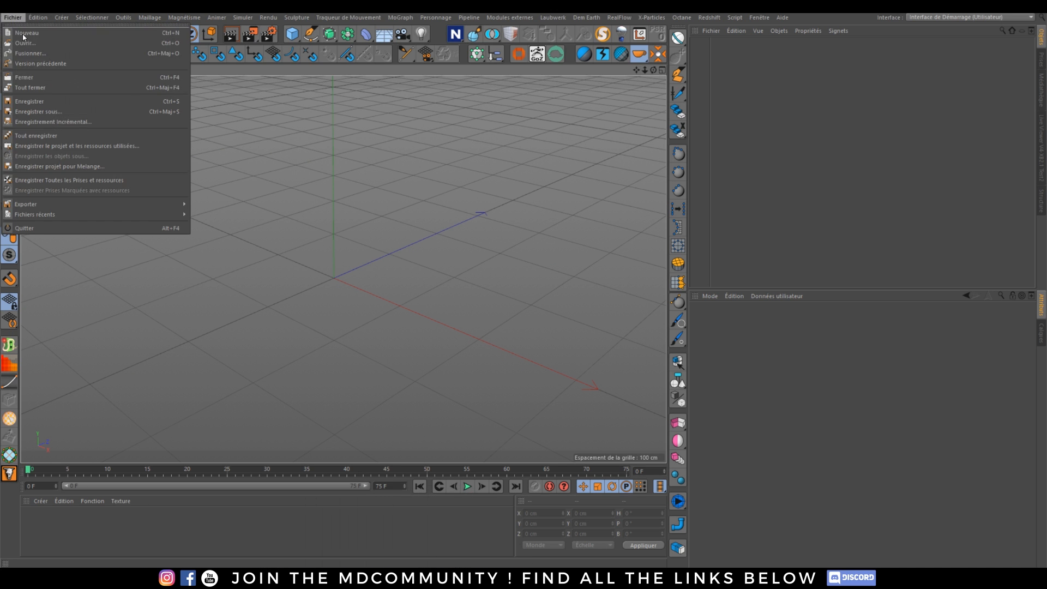
click(24, 51)
double_click(110, 405)
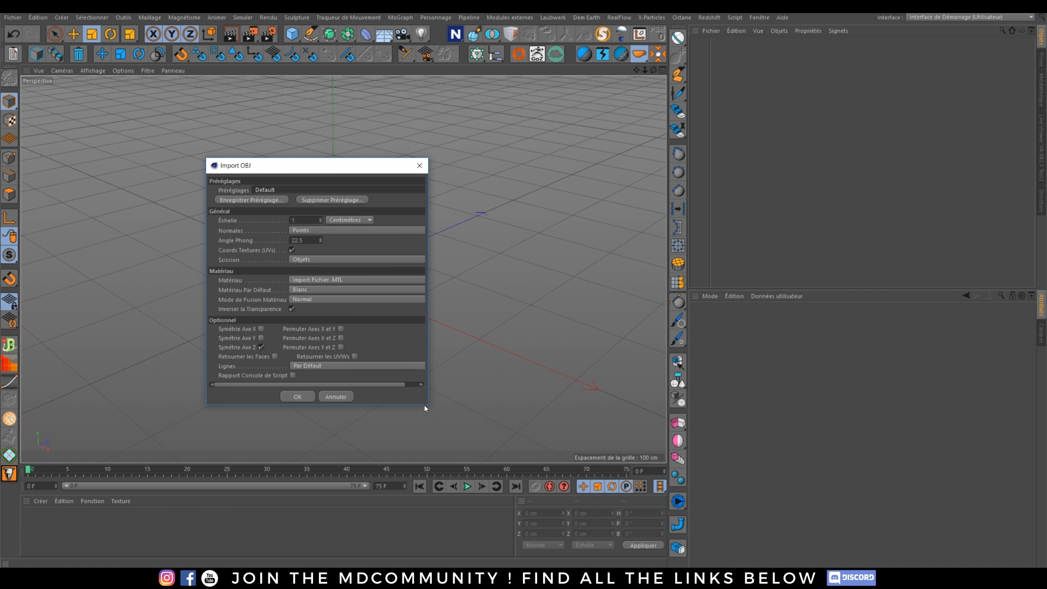
drag(348, 175, 502, 148)
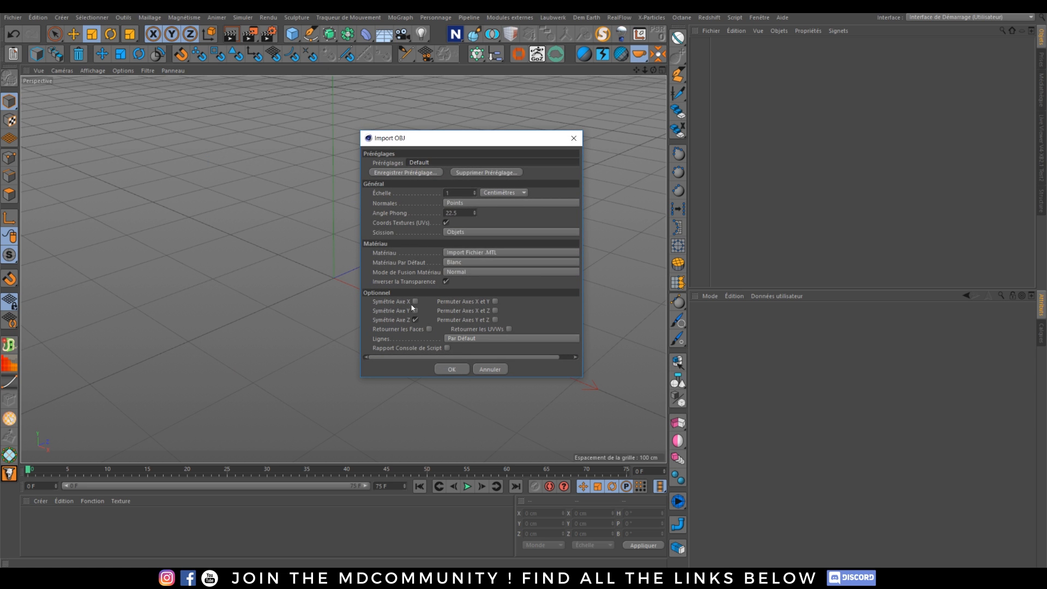
click(451, 369)
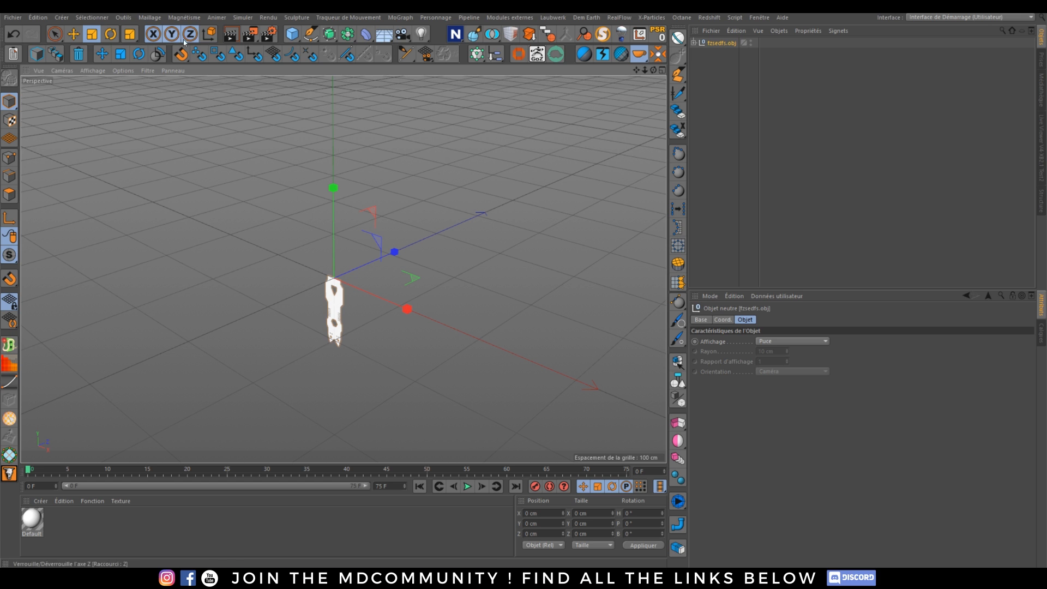
click(140, 54)
drag(368, 241, 169, 345)
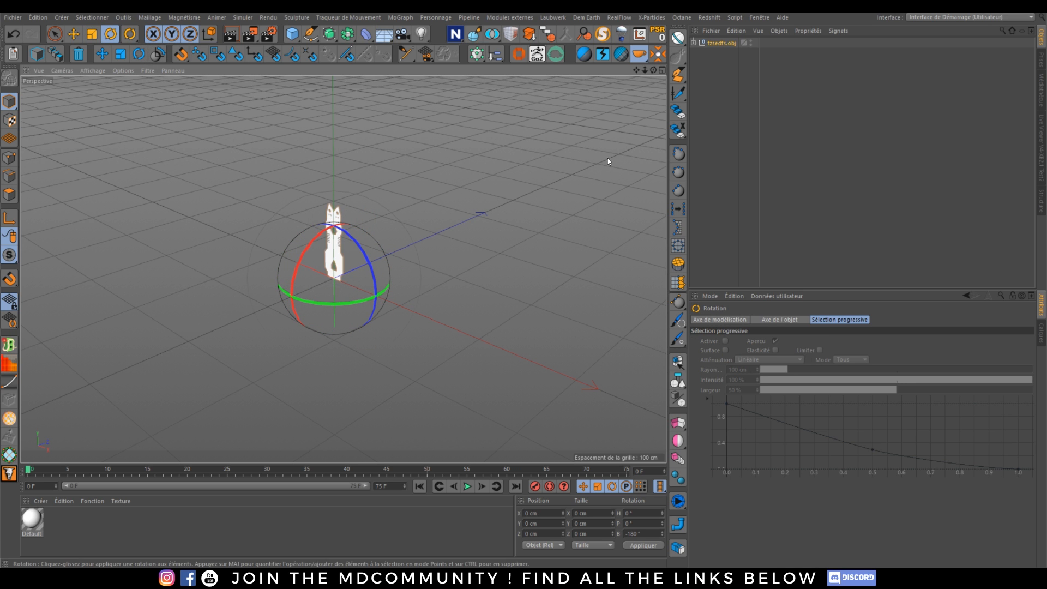
Try moving Body1_1 along its X axis, undo the move, and put the body back inside the fzsedfs.obj group.
click(694, 42)
click(718, 64)
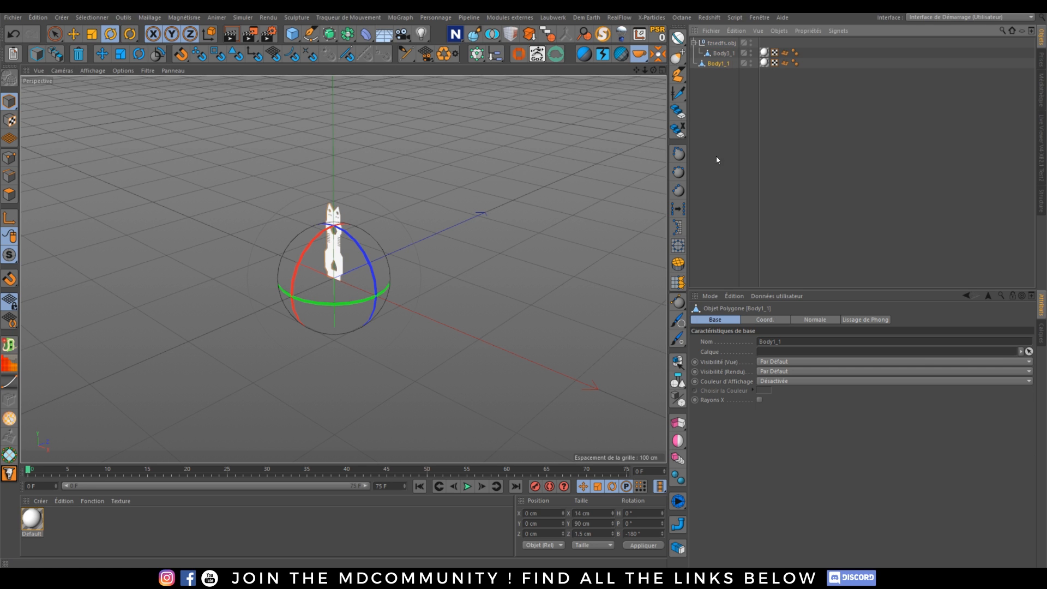
key(e)
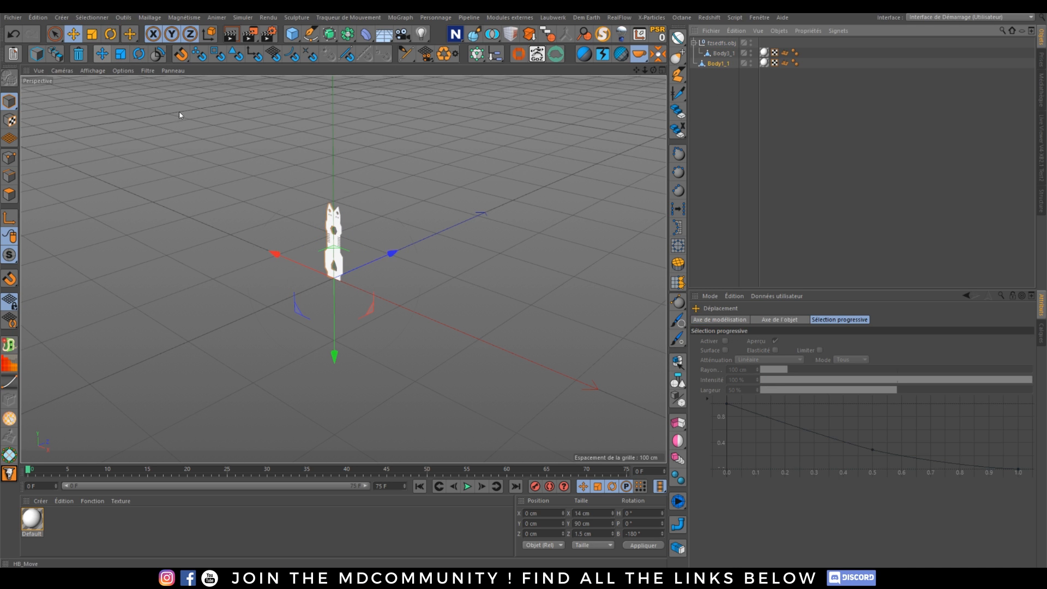
drag(284, 265, 182, 229)
key(ctrl+z)
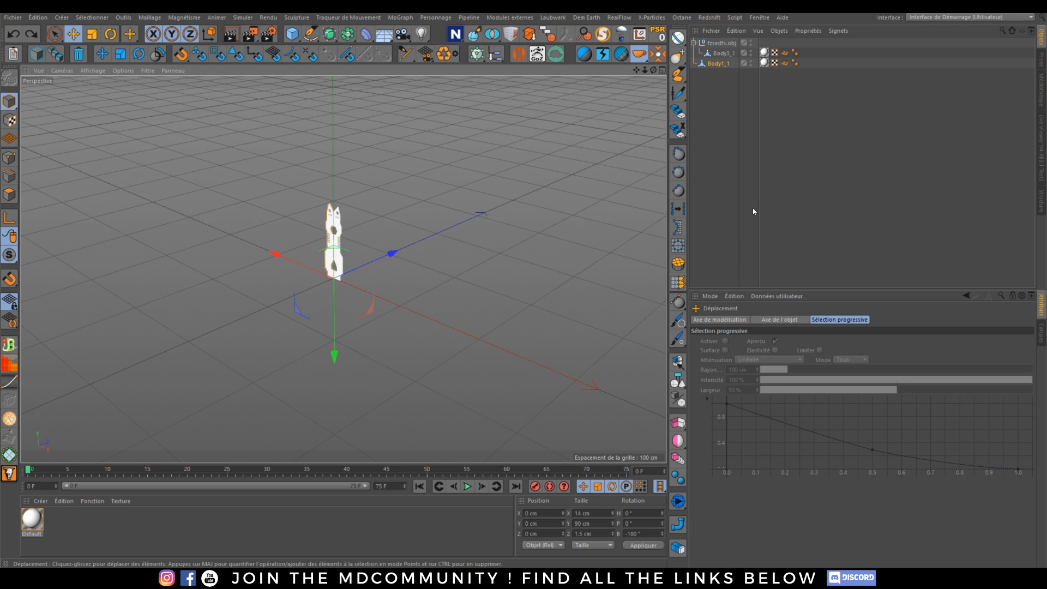
drag(724, 57, 724, 58)
Delete the Default texture tags from Body3_1 and Body1_1, and select the fzsedfs.obj group.
click(764, 53)
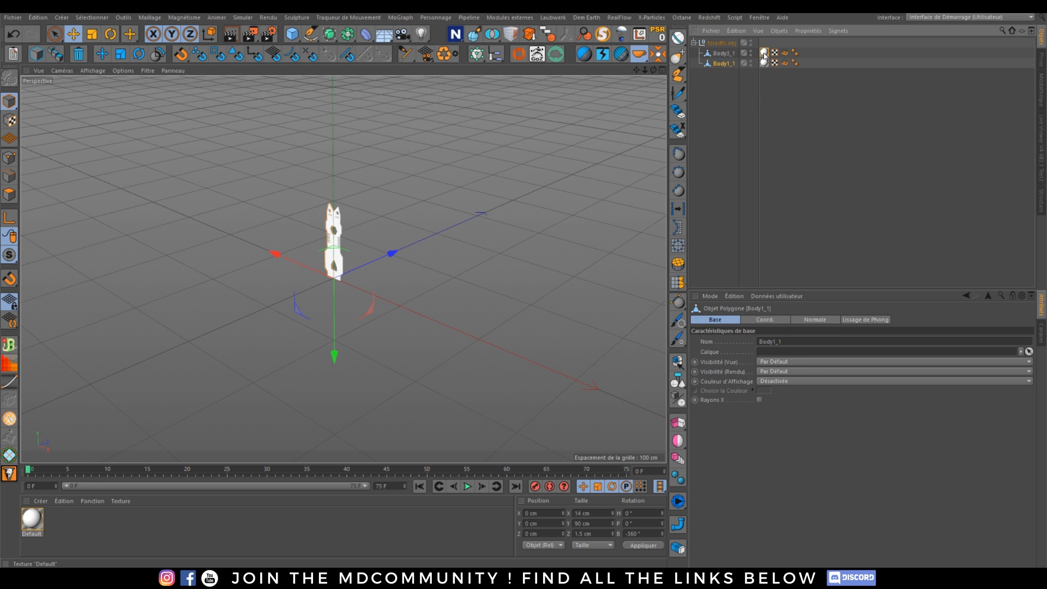
key(Delete)
click(763, 64)
key(Delete)
click(721, 43)
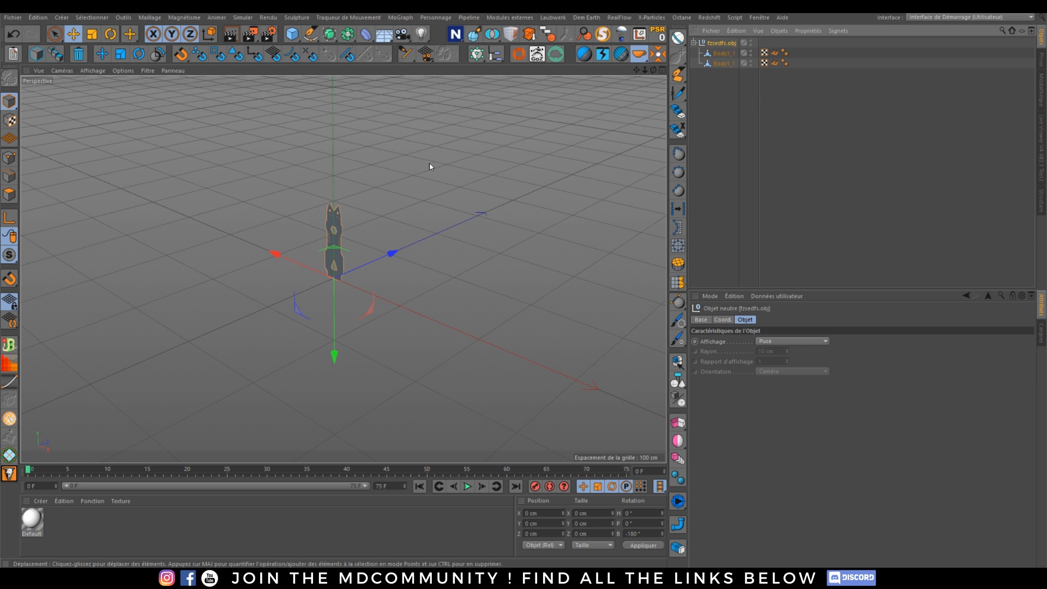
Examine the imported panel's shading, bevelled edges and circular details up close and as a whole.
alt+drag(430, 166, 163, 242)
alt+right_drag(272, 236, 339, 199)
alt+drag(501, 259, 510, 301)
alt+right_drag(479, 297, 460, 314)
alt+middle_drag(460, 314, 397, 229)
alt+right_drag(376, 301, 473, 268)
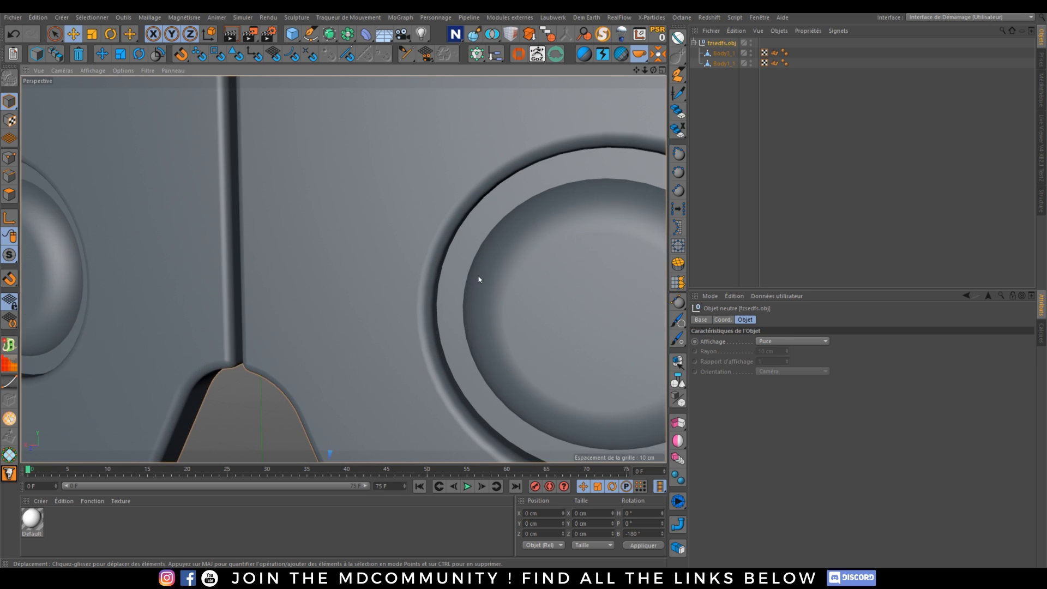
alt+drag(478, 275, 547, 207)
alt+right_drag(547, 211, 366, 235)
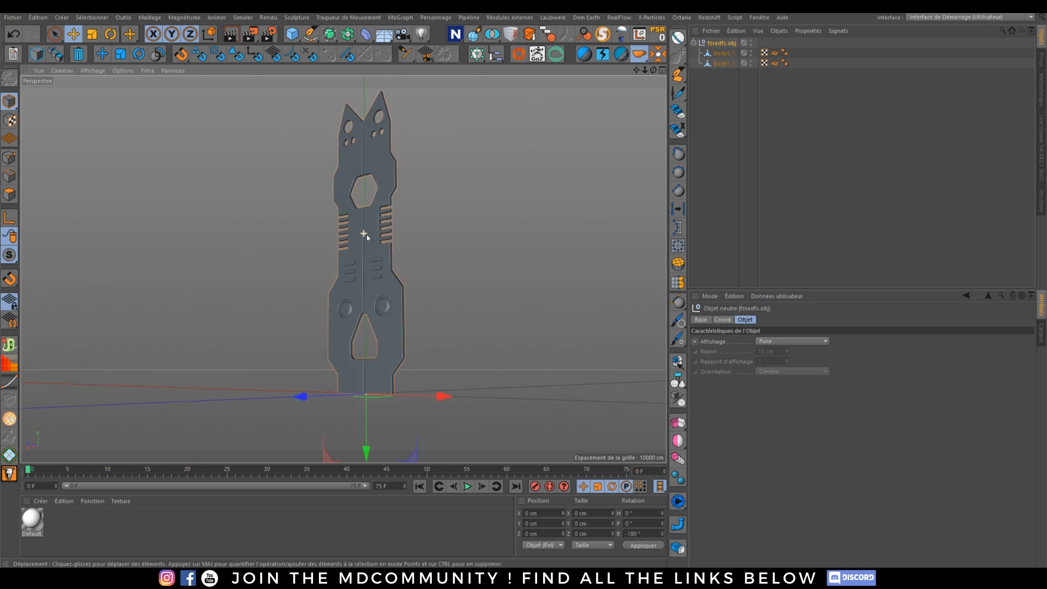
alt+drag(366, 234, 382, 273)
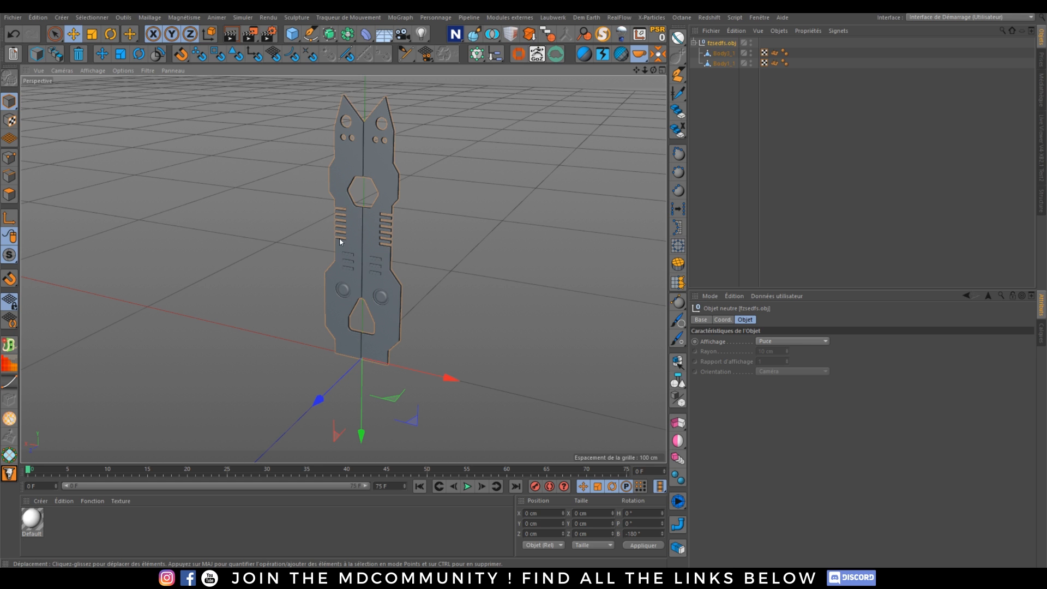
Start the Octane Live Viewer render of the panel and add an Octane HDRI environment to the scene.
click(1042, 144)
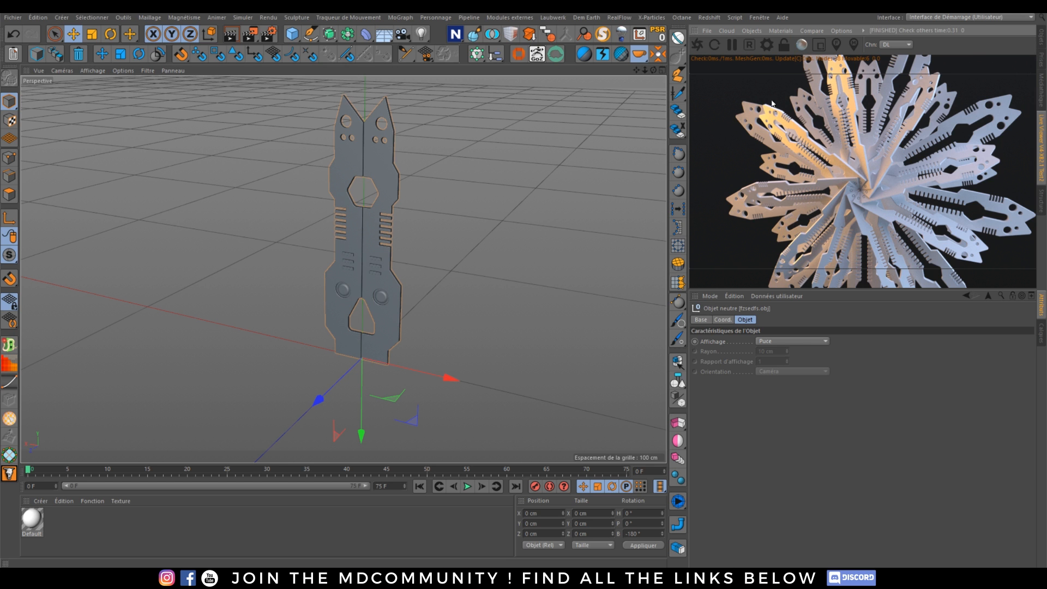
click(697, 44)
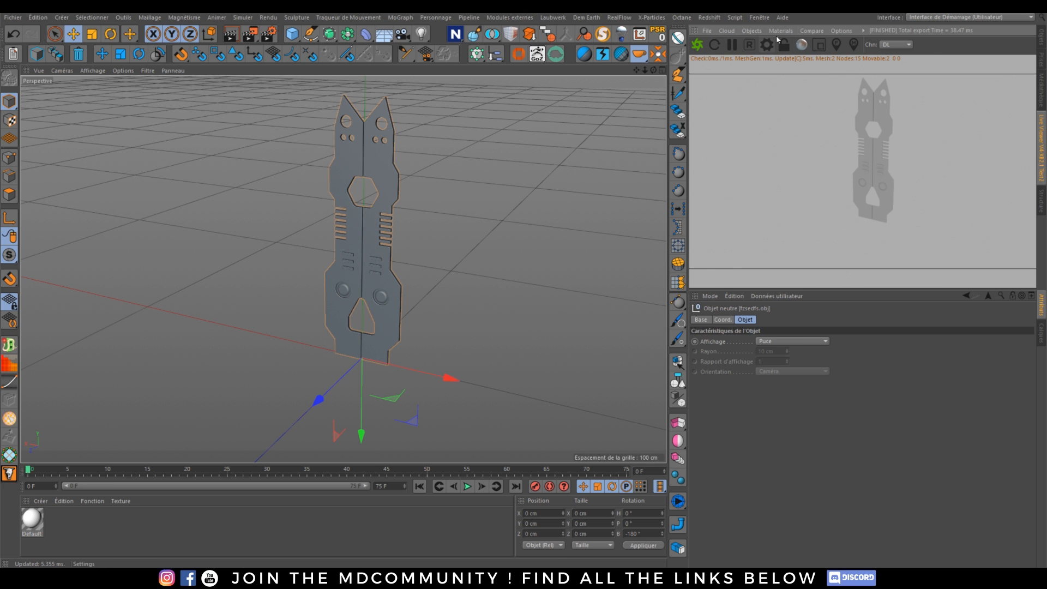
click(751, 30)
click(763, 64)
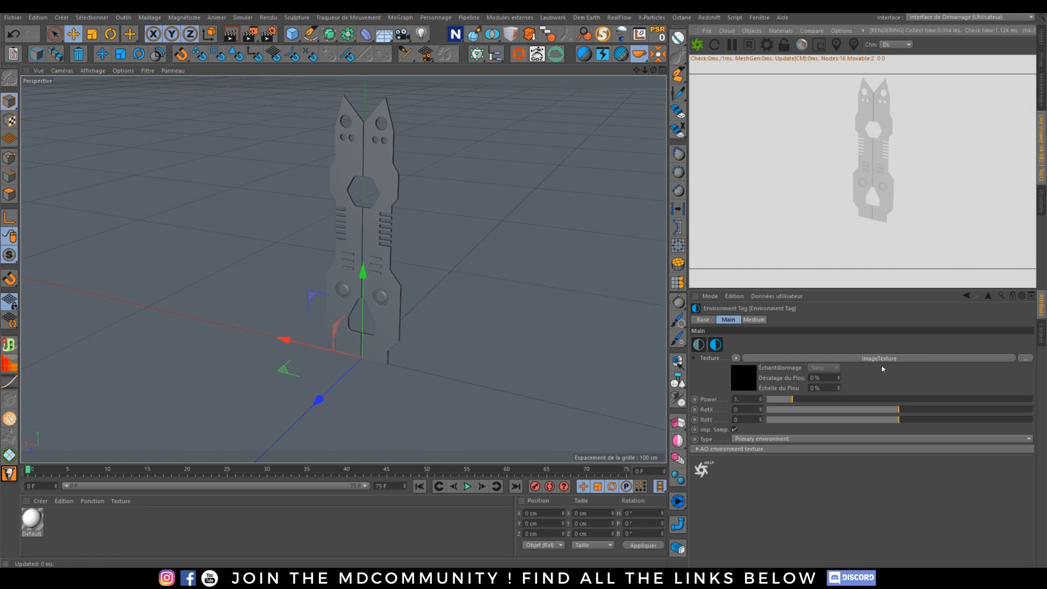
Add an HDRI Link tag to OctaneSky and link the environment's ImageTexture file to that tag.
click(1042, 37)
right_click(726, 43)
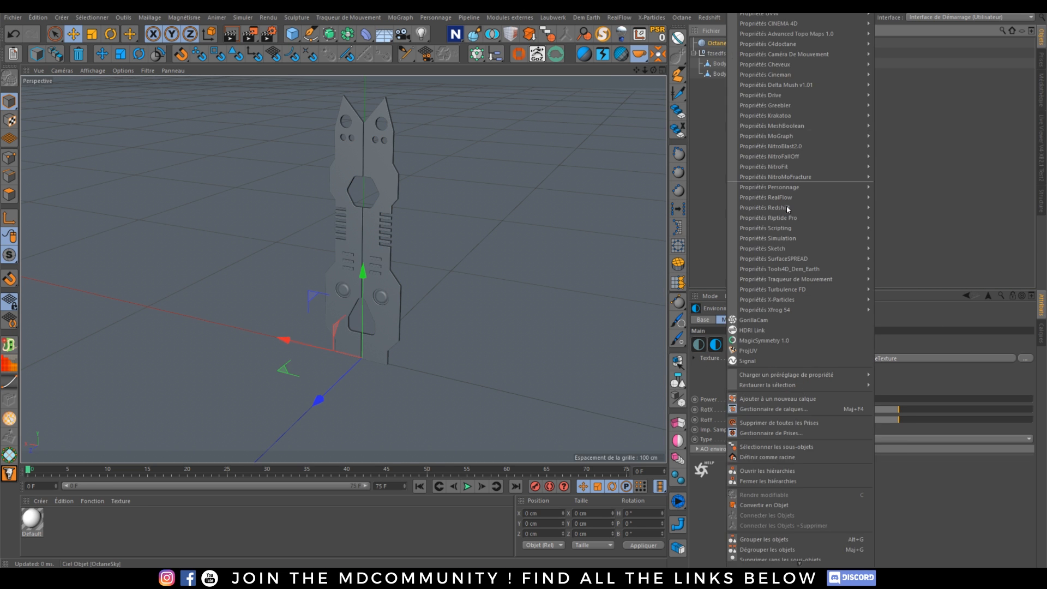
click(760, 329)
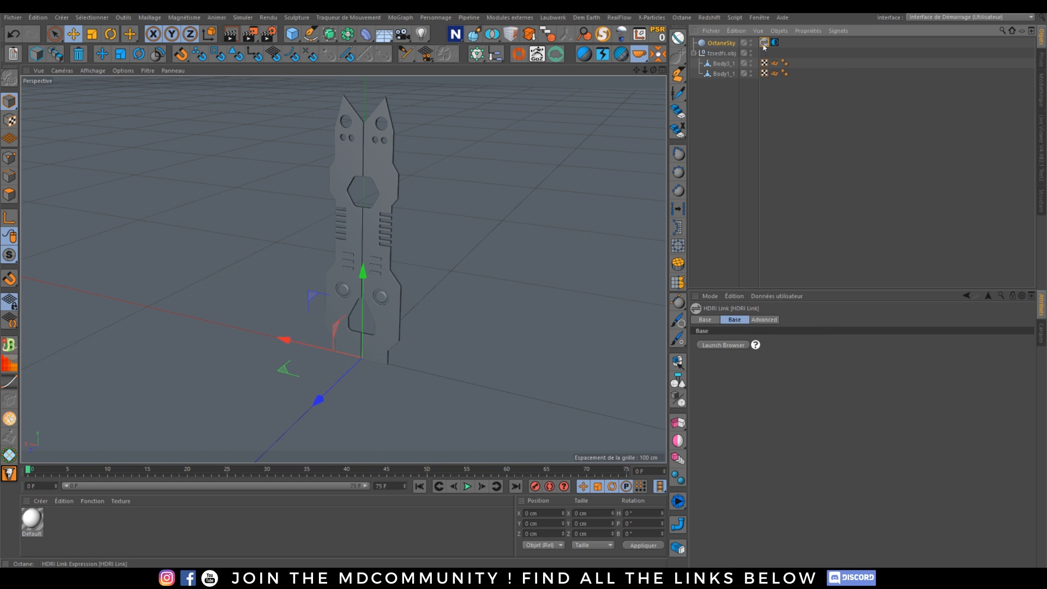
click(839, 359)
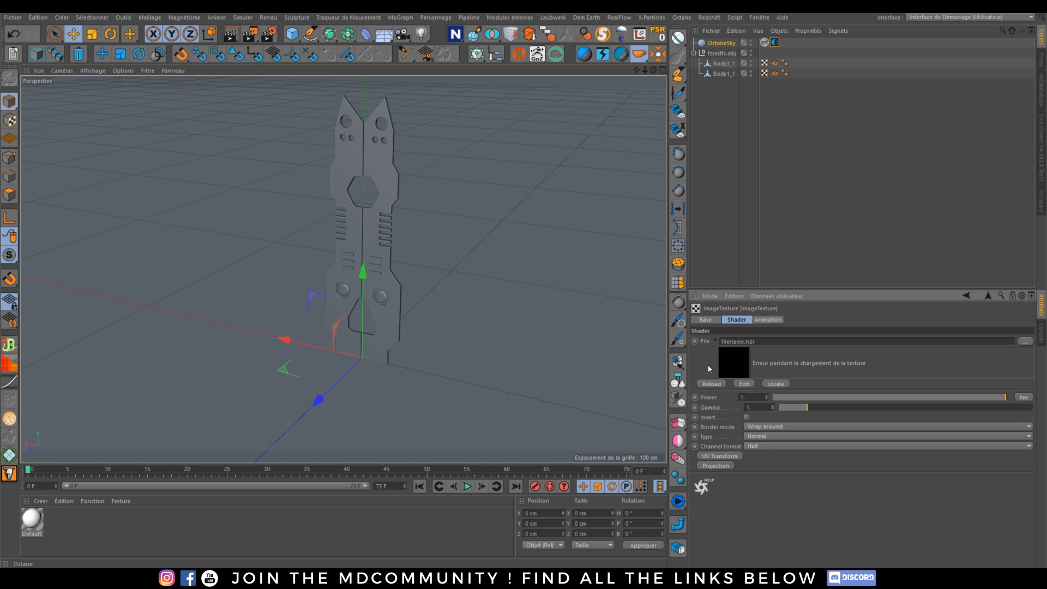
drag(703, 342, 764, 43)
Choose the GSG PRO STUDIOS METAL 004 HDRI from the Pro Studios Metal pack through OctaneSky's HDRI Link tag.
click(765, 43)
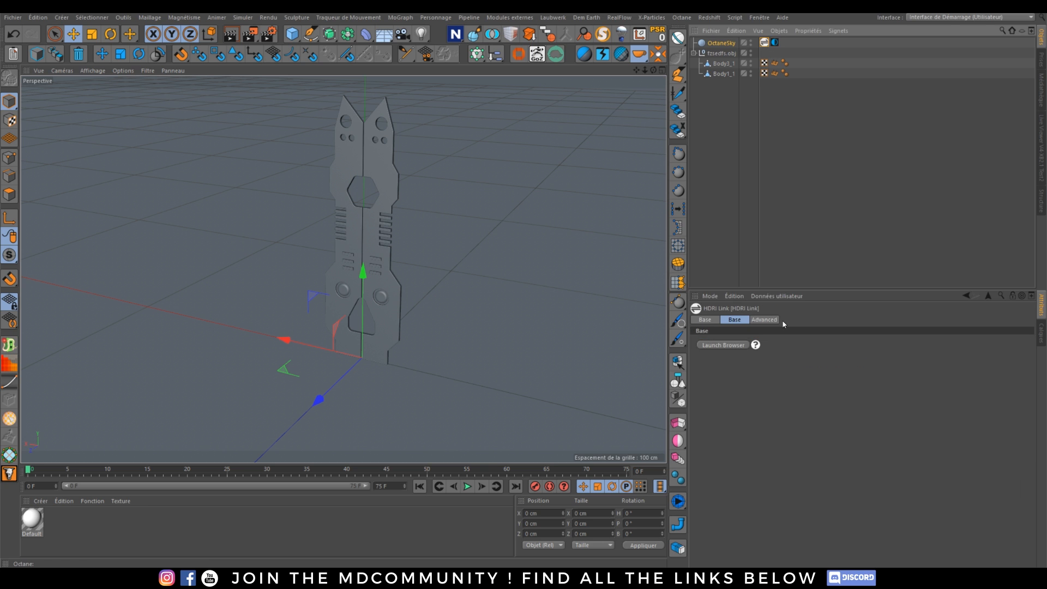
click(713, 344)
click(543, 216)
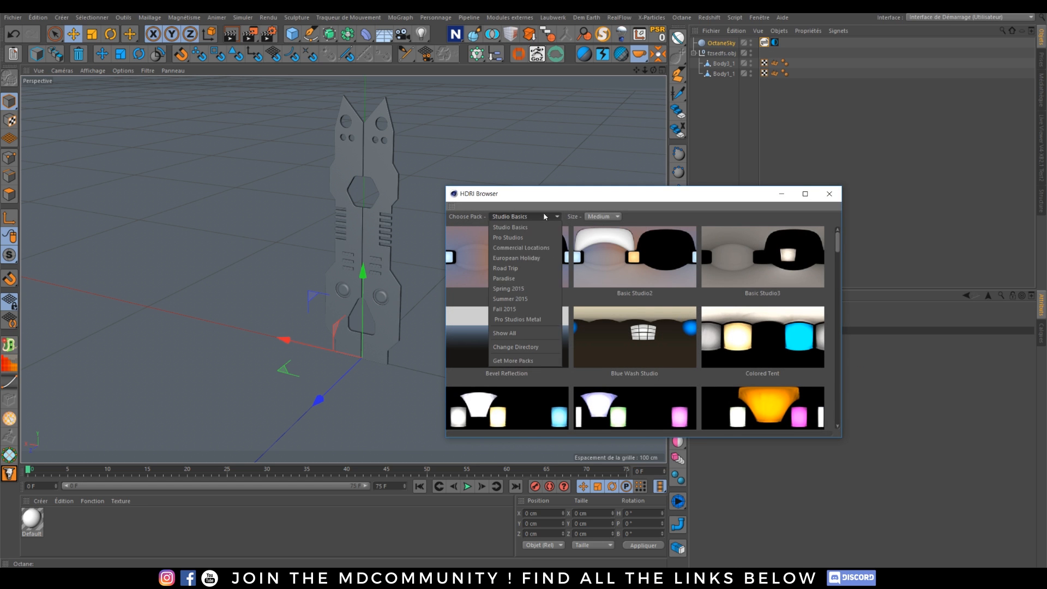
click(534, 319)
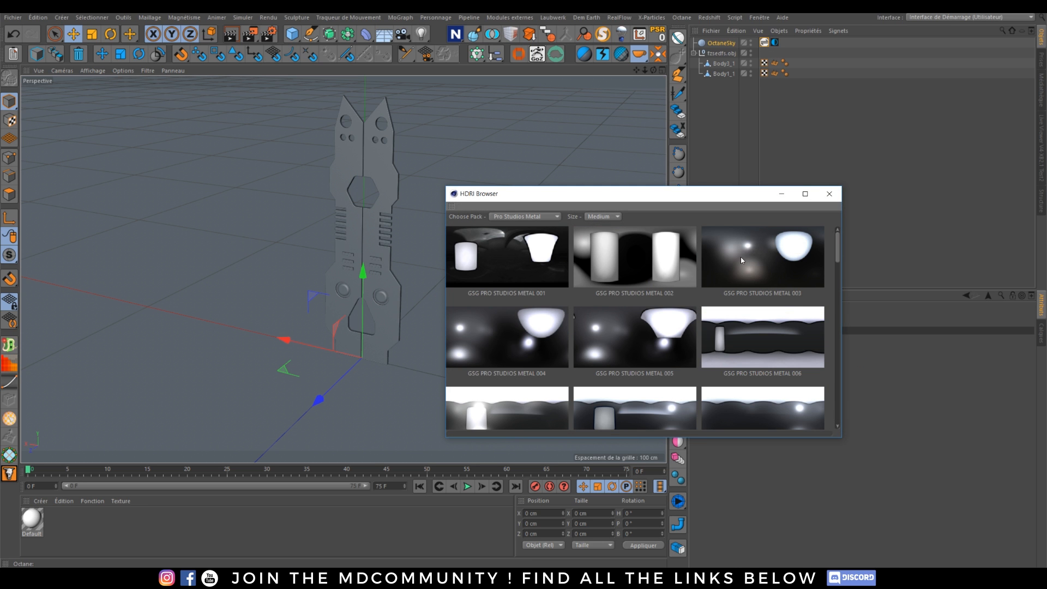
click(1041, 138)
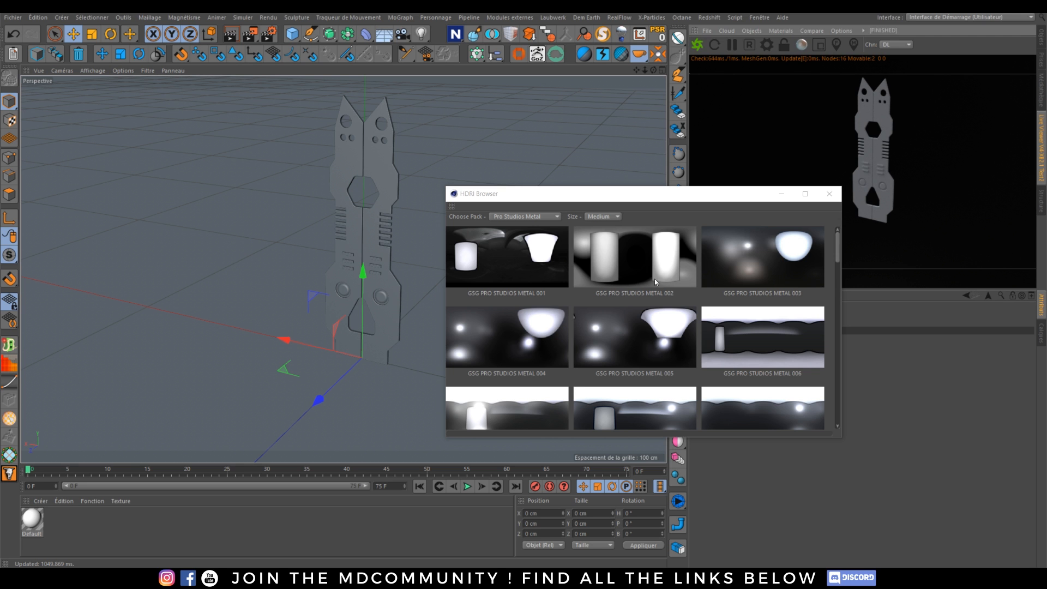
click(504, 329)
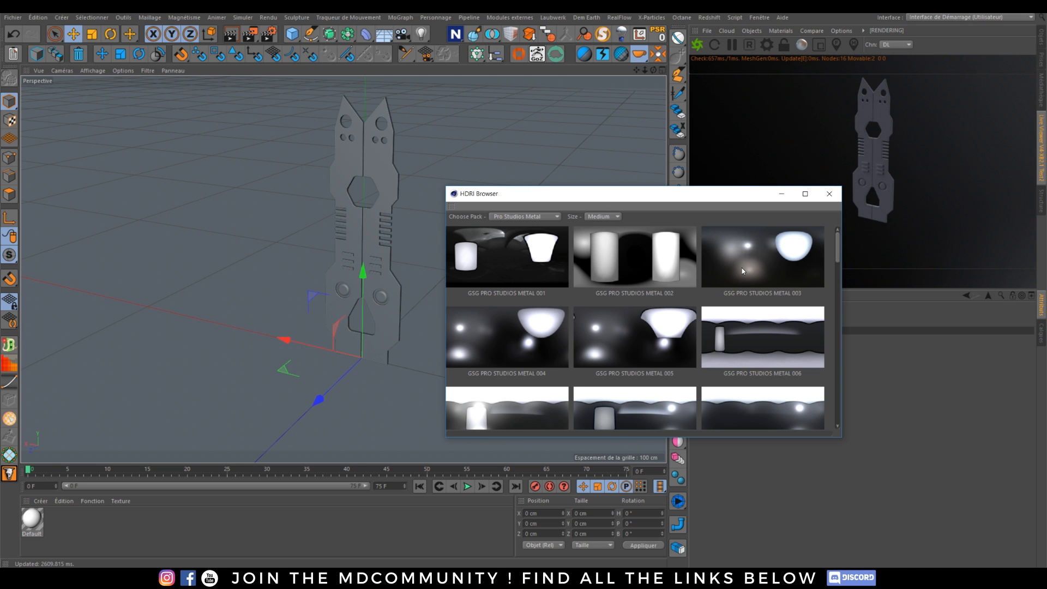
click(829, 194)
mouse_move(874, 167)
mouse_down()
mouse_move(881, 201)
mouse_move(877, 175)
mouse_move(875, 188)
mouse_up()
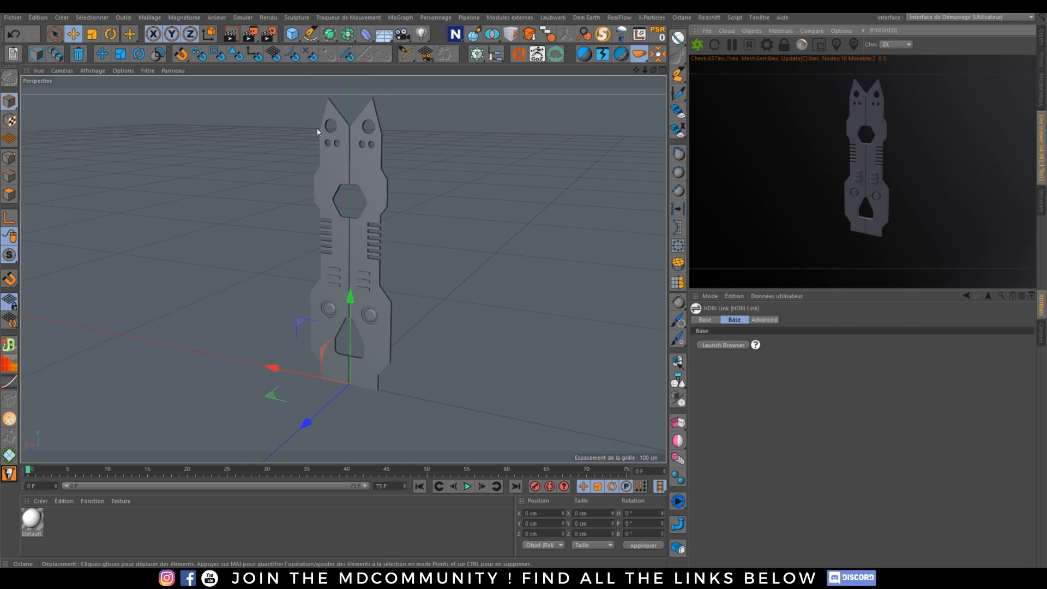
Add a MoGraph Cloner and nest the imported panel's OBJ group inside it.
click(477, 58)
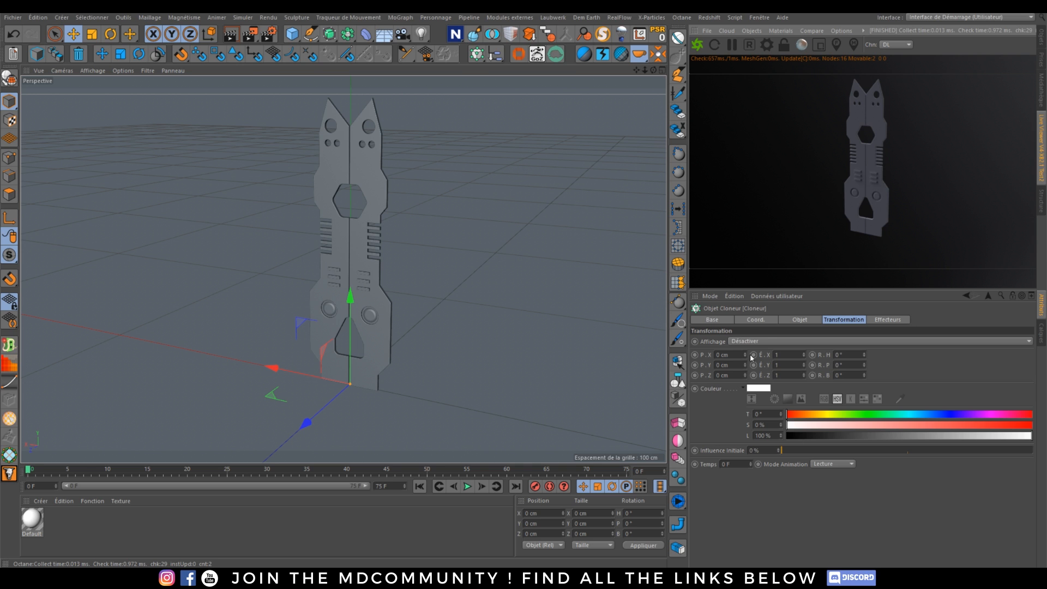
click(1042, 32)
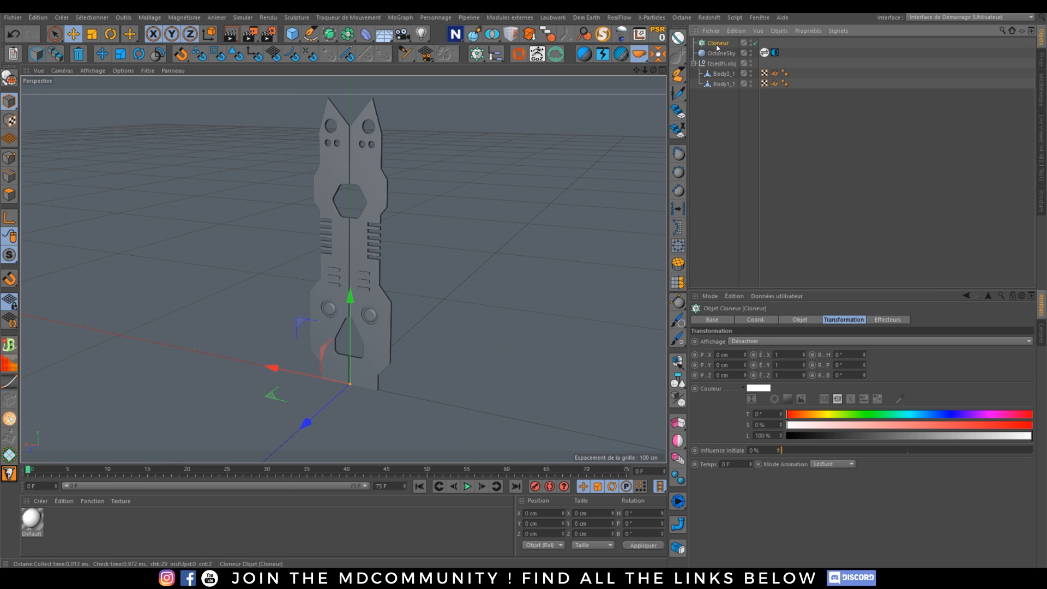
drag(720, 63, 719, 44)
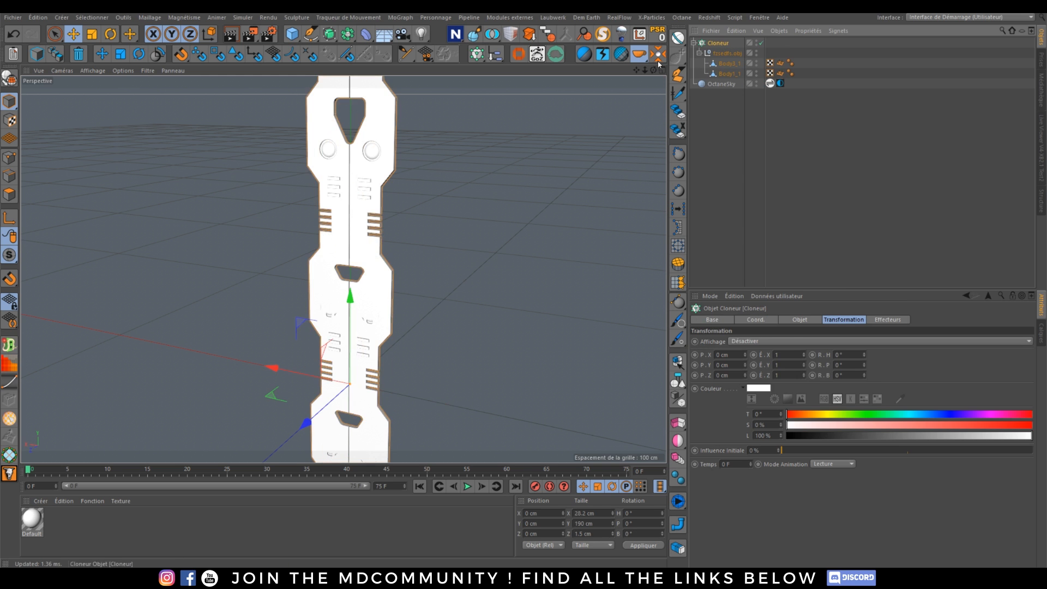
scroll(305, 273, down, 4)
alt+middle_drag(307, 275, 307, 244)
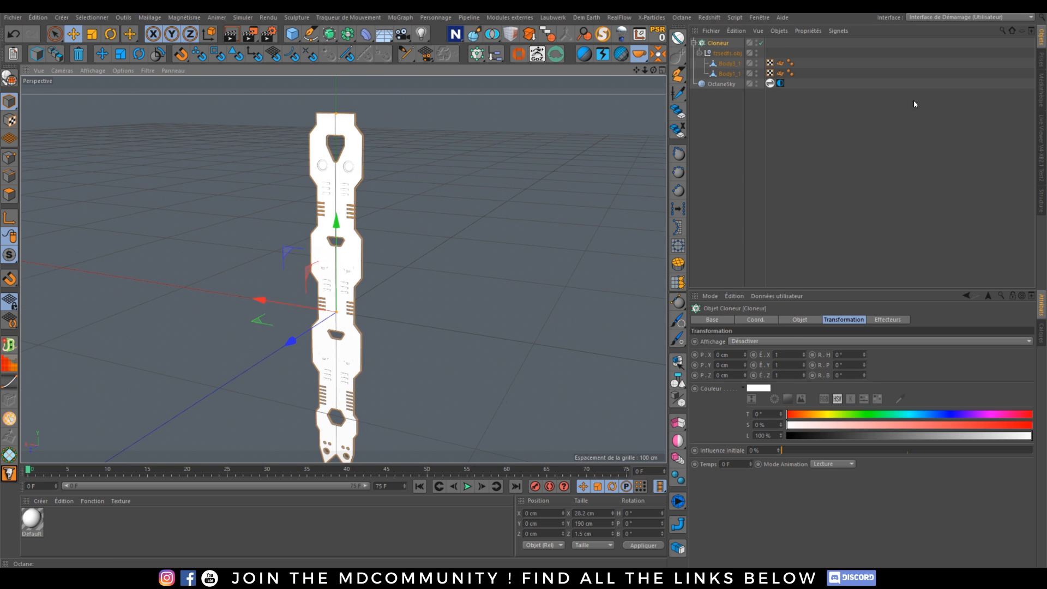
Switch the Cloner to Radial mode with a count of 8 and a radius of 0 cm.
click(801, 320)
click(779, 387)
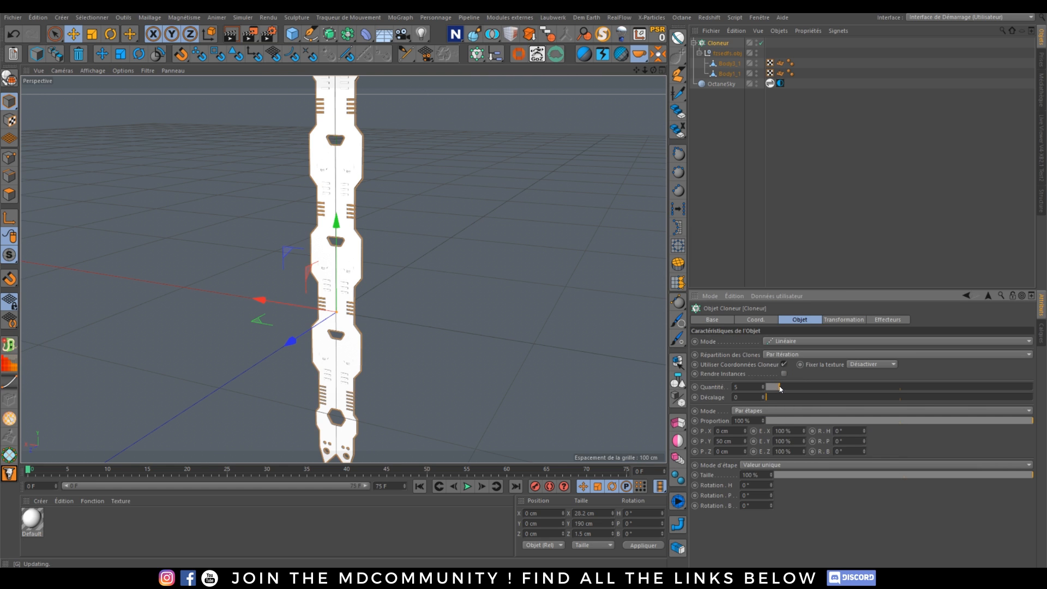
click(781, 342)
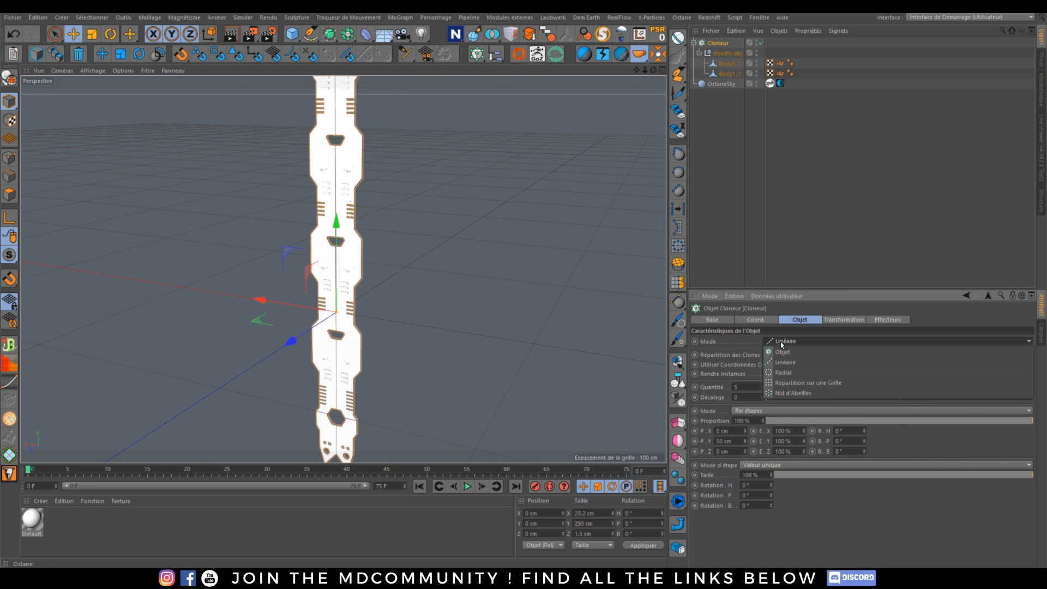
click(783, 372)
mouse_move(774, 390)
mouse_down()
mouse_move(781, 388)
mouse_move(744, 403)
mouse_up()
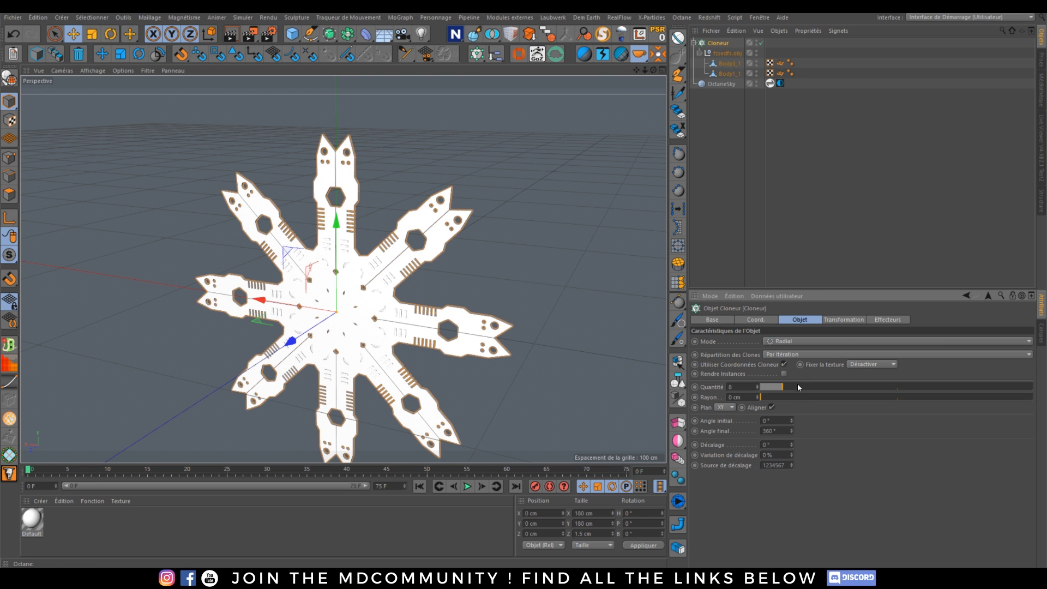
Set the Cloner's P.Y transformation to -7 cm to offset the clones from the centre.
click(844, 320)
mouse_move(744, 368)
mouse_down()
mouse_move(745, 384)
mouse_move(744, 373)
mouse_up()
scroll(360, 297, up, 3)
scroll(358, 294, up, 3)
mouse_move(358, 295)
alt+mouse_down()
mouse_move(354, 322)
mouse_move(327, 321)
alt+mouse_up()
scroll(344, 327, down, 5)
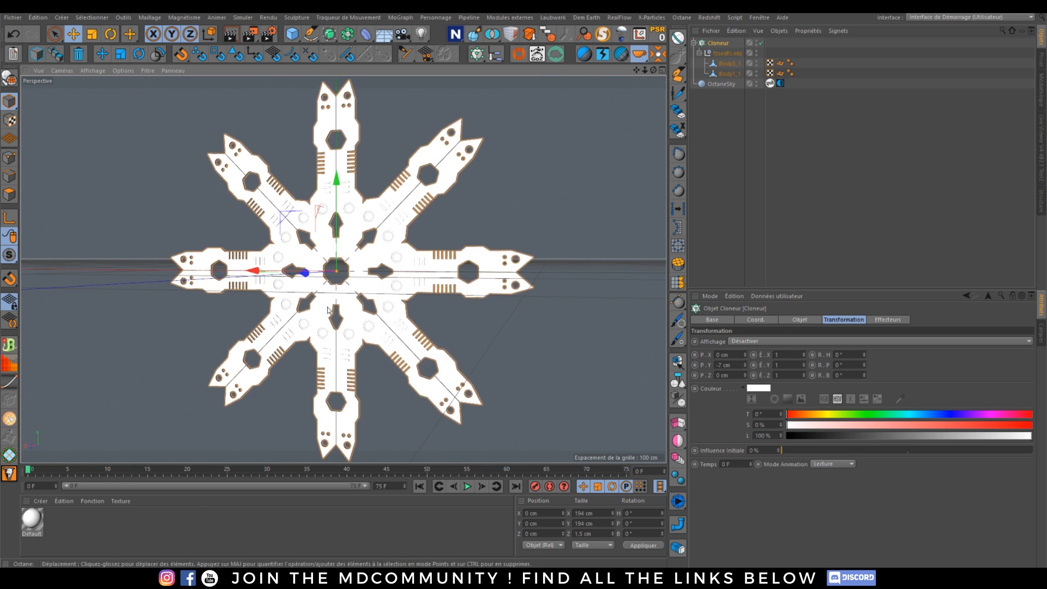
Bring up the Octane Live Viewer and set the Cloner's P.Y transformation to -8 cm while checking the centre.
click(1041, 139)
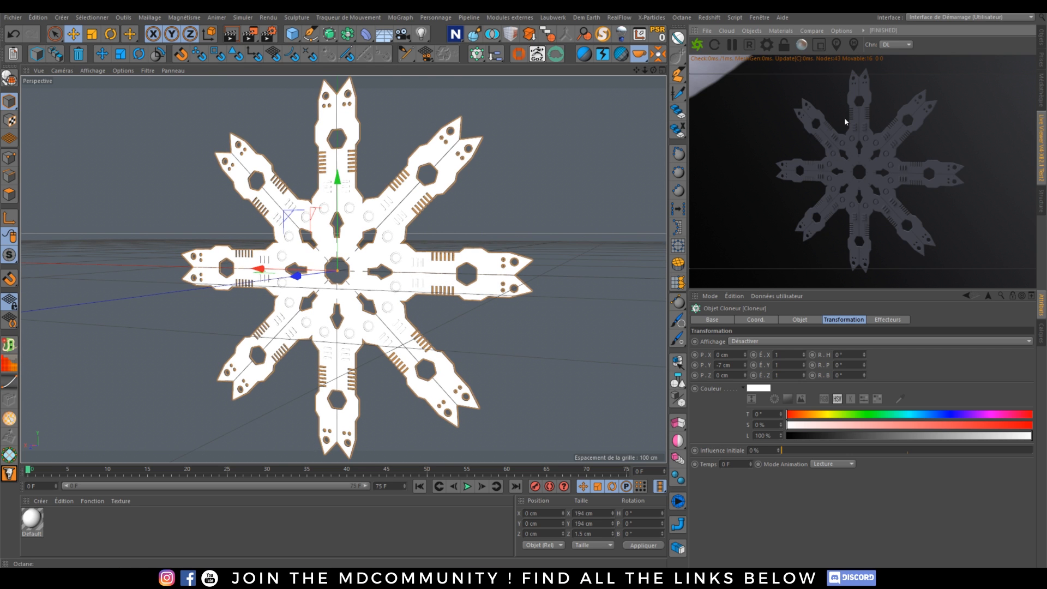
scroll(340, 256, up, 2)
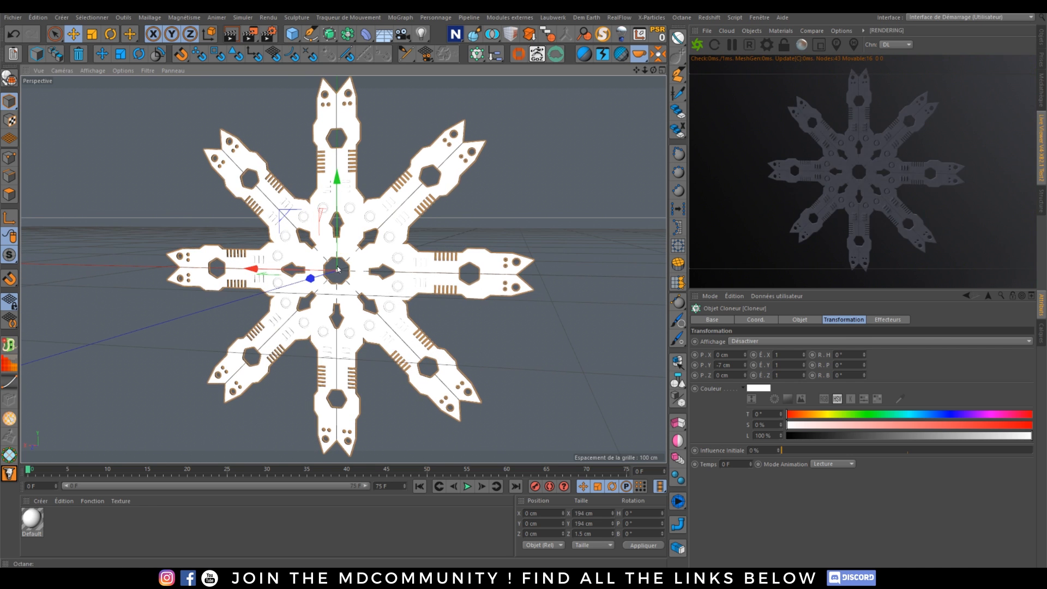
scroll(338, 262, up, 2)
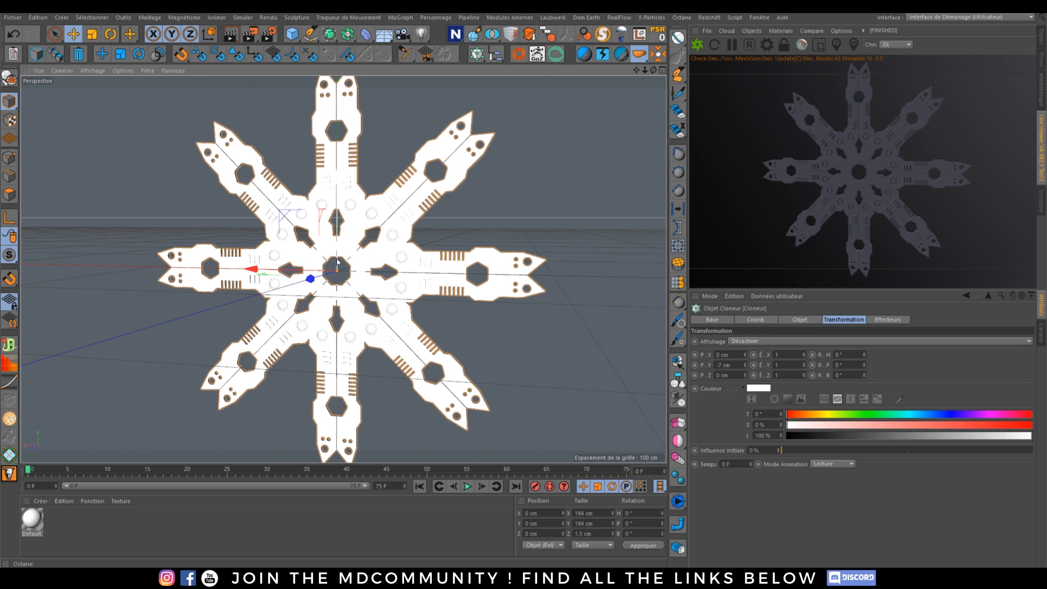
scroll(376, 284, down, 3)
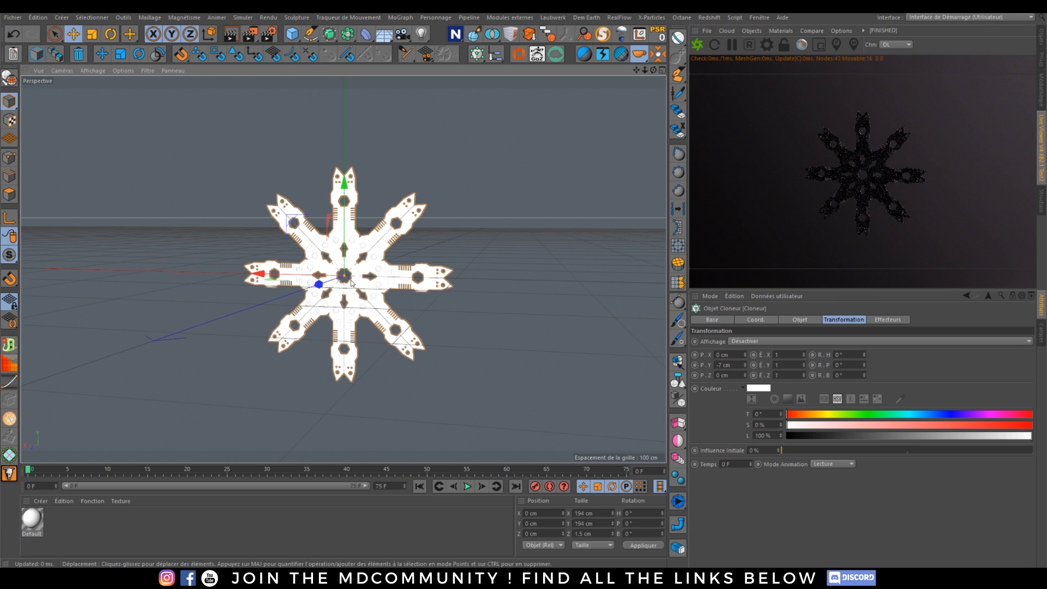
scroll(365, 308, up, 10)
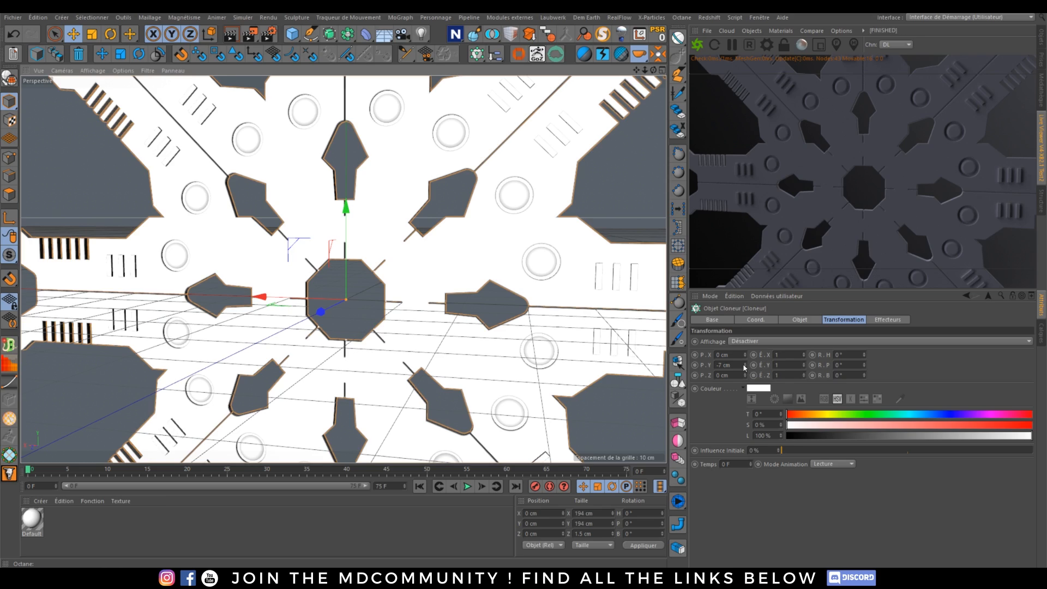
mouse_move(744, 368)
mouse_down()
mouse_move(744, 349)
mouse_move(744, 367)
mouse_up()
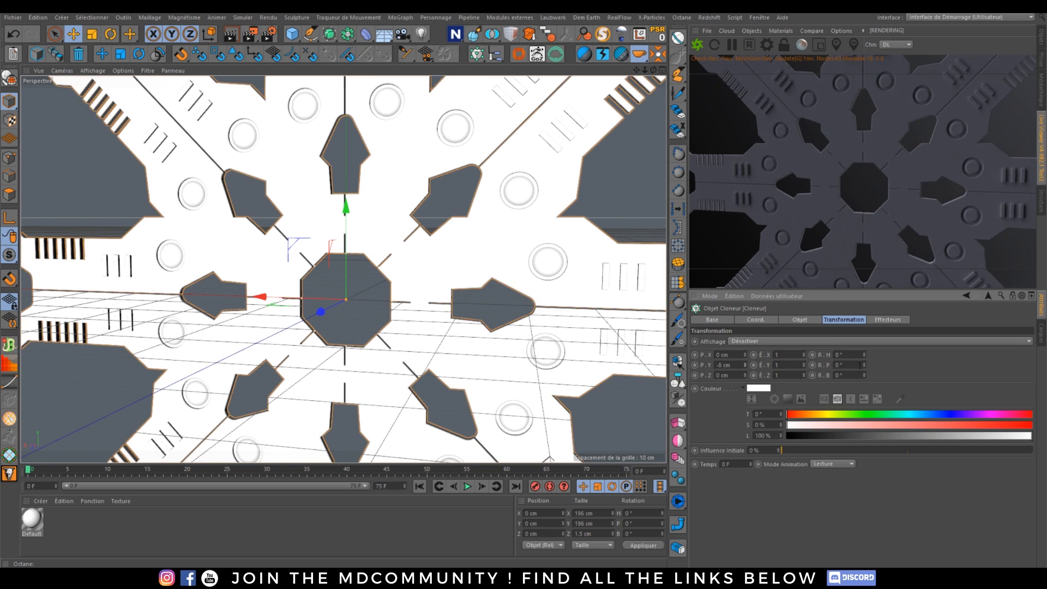
Rotate the clones with an R.P transformation of -40° and an R.H of -20°.
drag(864, 365, 864, 376)
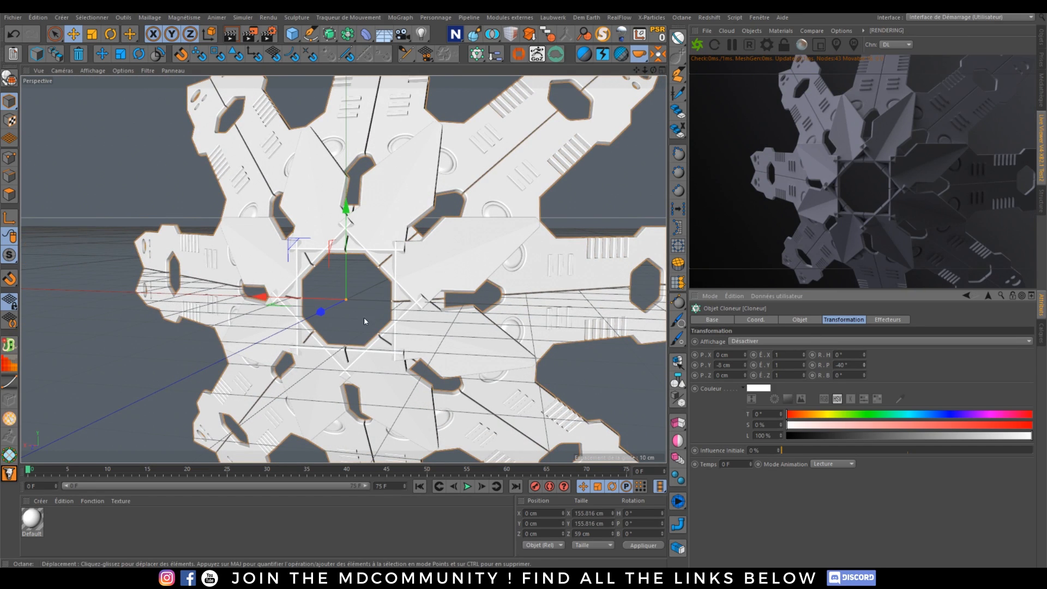
alt+drag(364, 321, 389, 297)
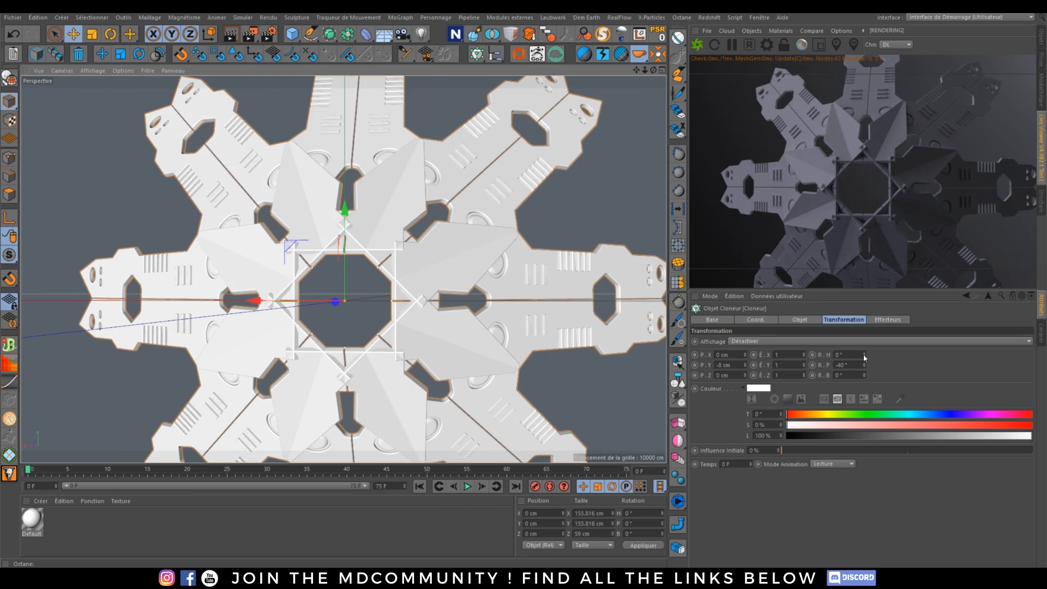
drag(864, 358, 864, 353)
drag(863, 354, 863, 389)
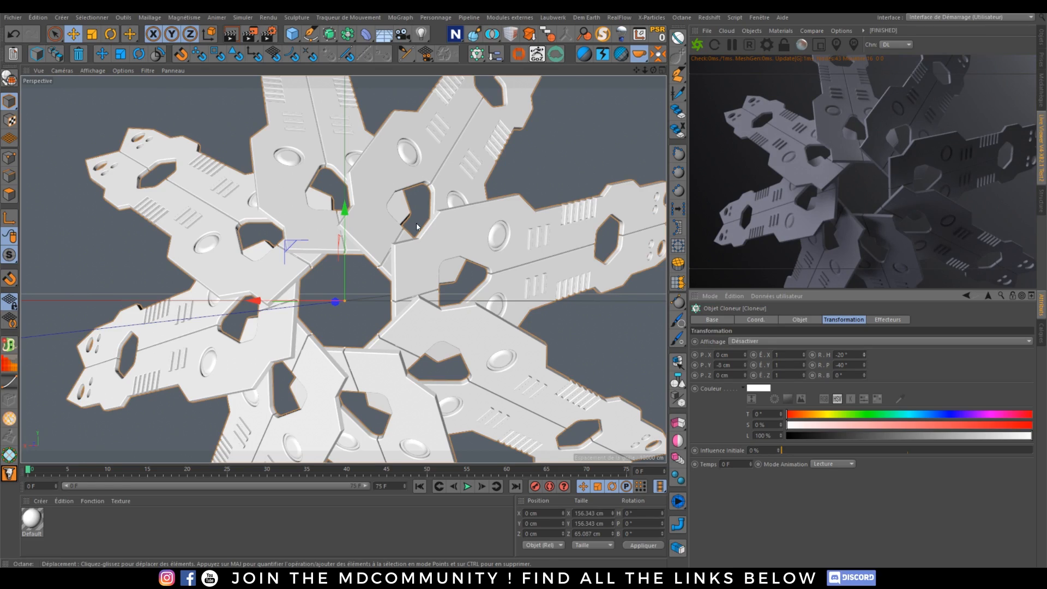
alt+drag(417, 227, 424, 256)
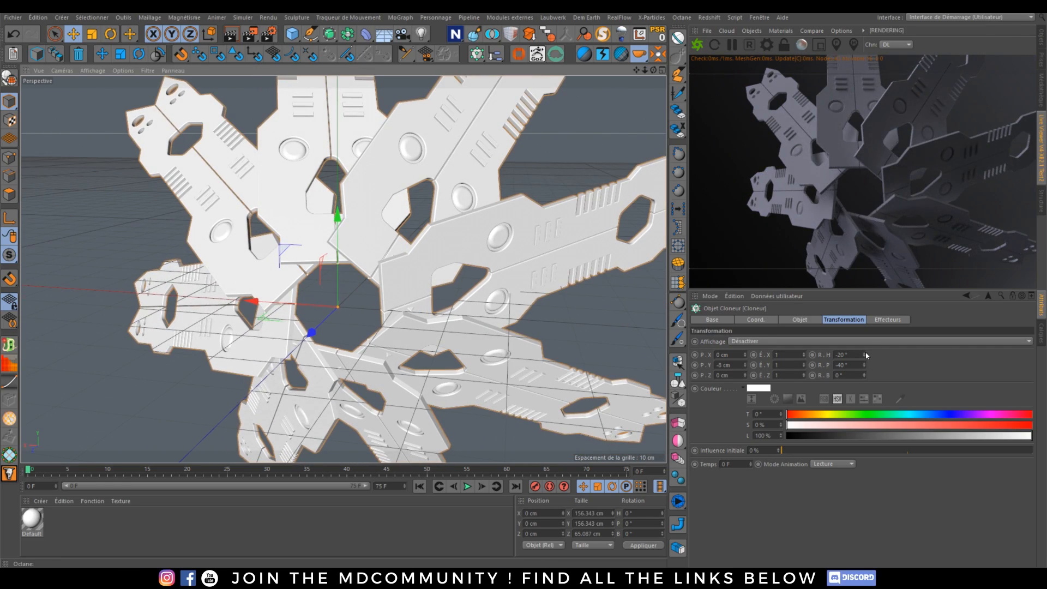
Set the clones' R.H to 11°, R.P to -5° and P.Y to 2 cm.
drag(866, 354, 866, 441)
drag(864, 364, 864, 349)
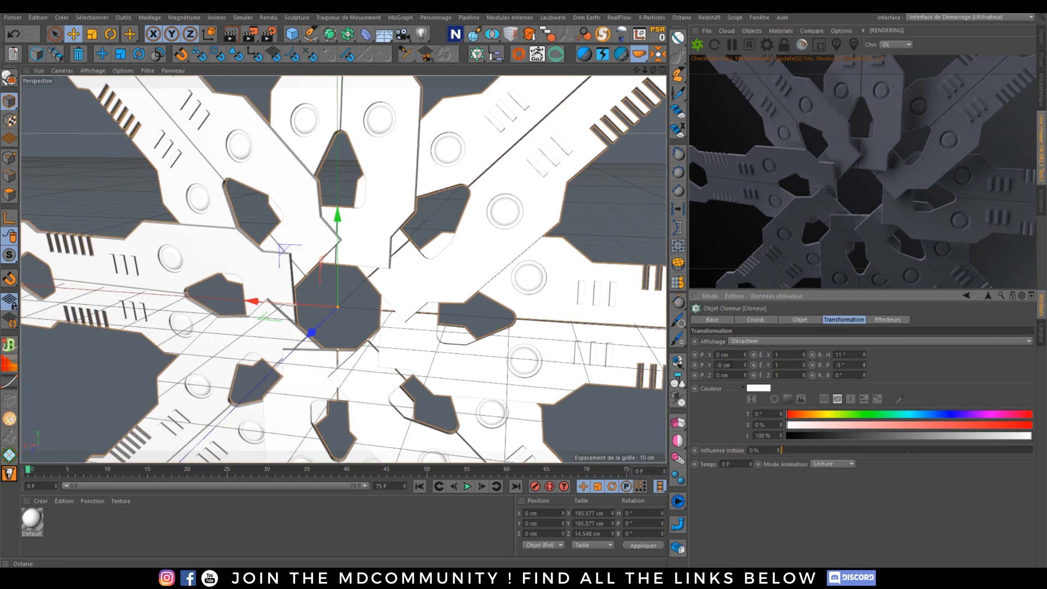
drag(744, 365, 744, 353)
scroll(384, 271, up, 8)
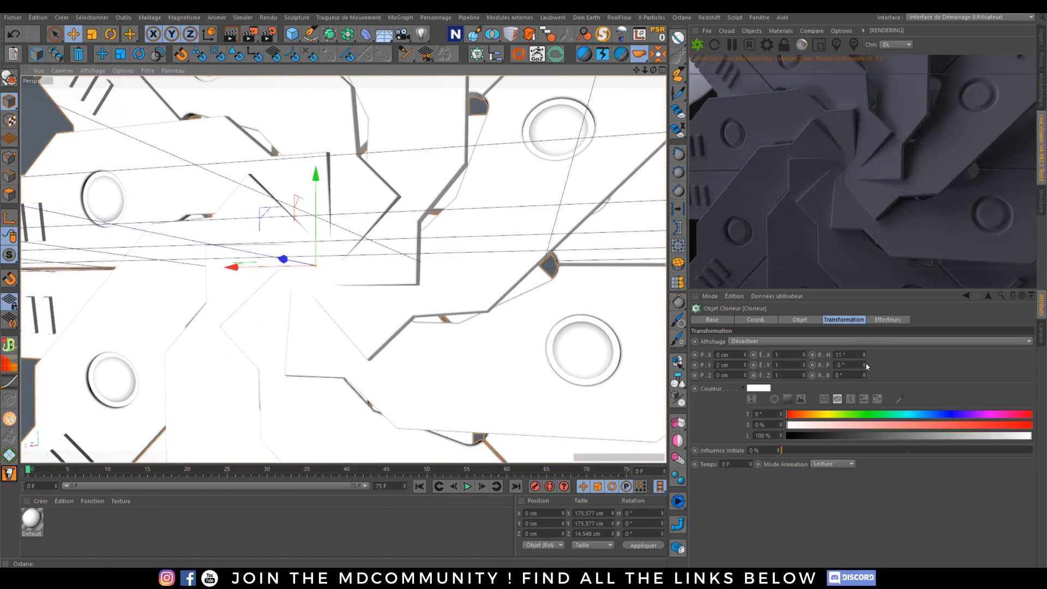
Set the clones' R.H to -36°, R.P to -32° and P.Y to -5 cm.
mouse_move(864, 365)
mouse_down()
mouse_move(864, 352)
mouse_move(864, 382)
mouse_move(864, 365)
mouse_up()
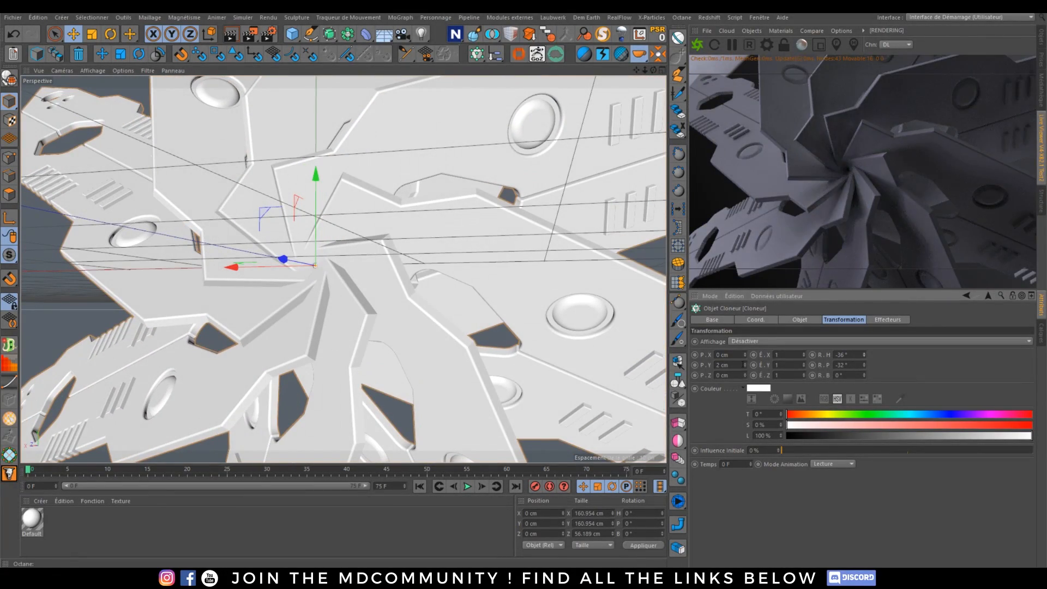
drag(745, 365, 745, 369)
scroll(441, 277, down, 5)
alt+drag(442, 268, 295, 254)
alt+drag(364, 237, 395, 232)
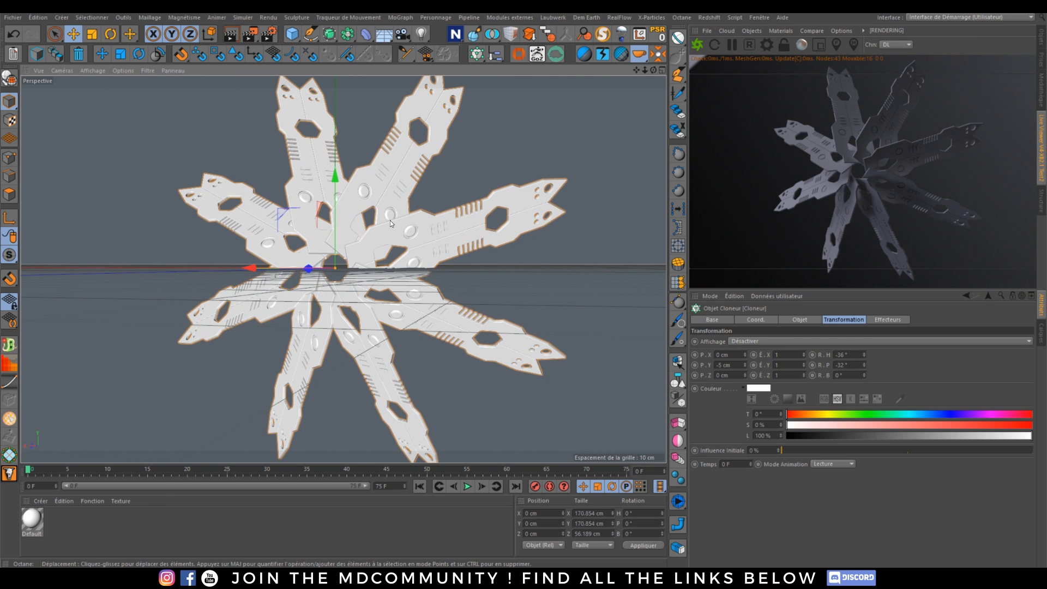
Pause the Live Viewer render and keyframe the Cloner's final angle at 0° on frame 0.
click(732, 46)
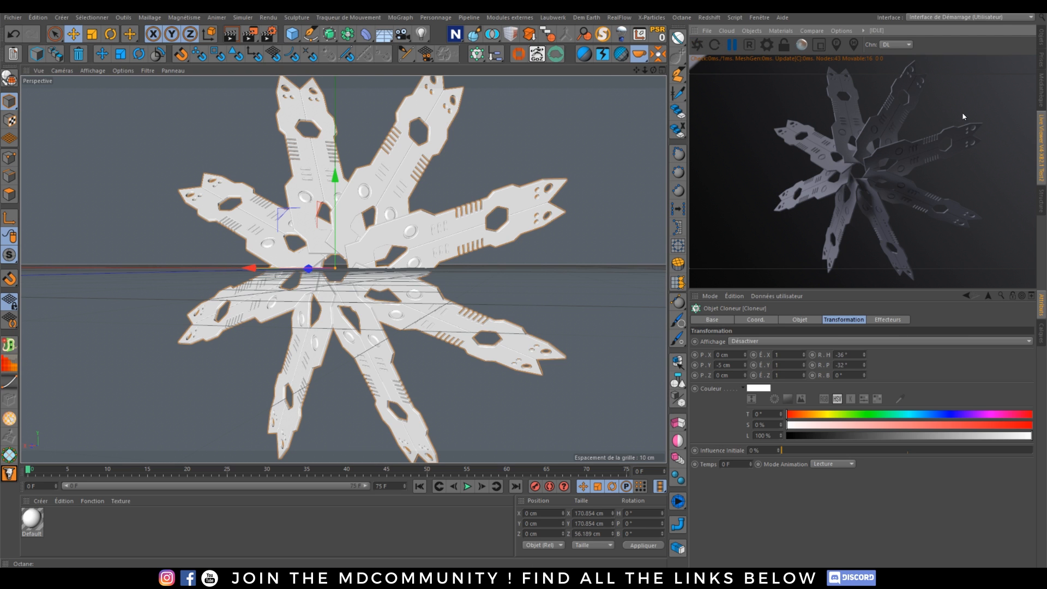
click(799, 320)
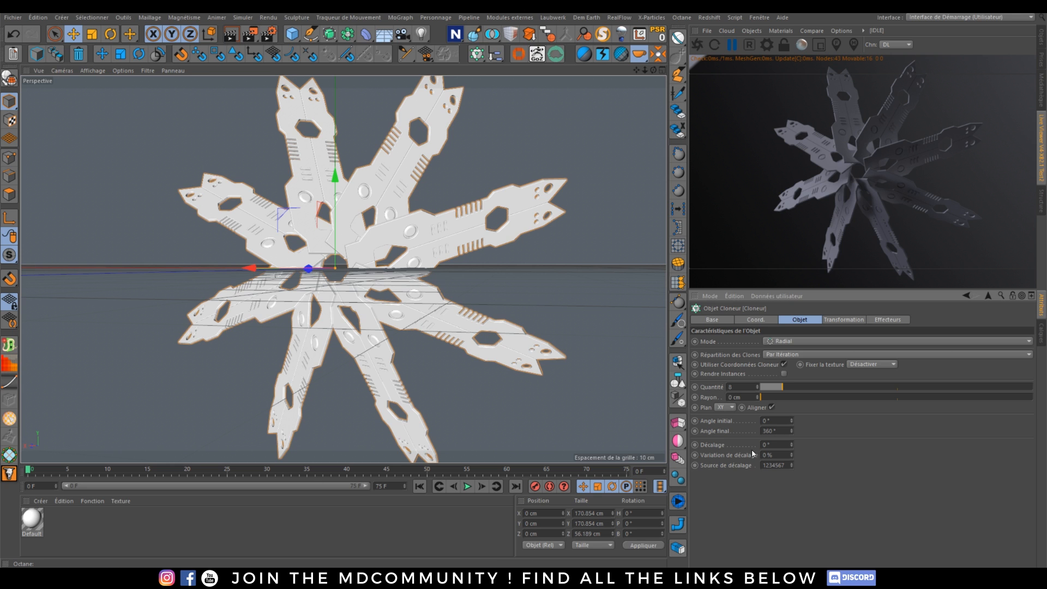
double_click(786, 431)
text(0)
key(Return)
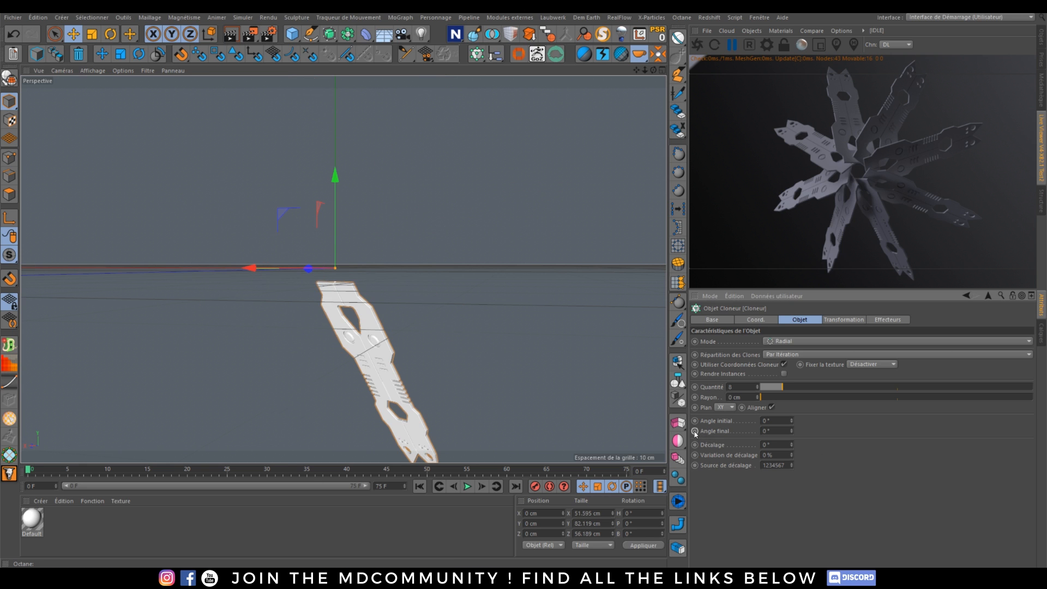
Set the Cloner's final angle to -360° with a keyframe on frame 25 and play the animation.
drag(30, 472, 195, 483)
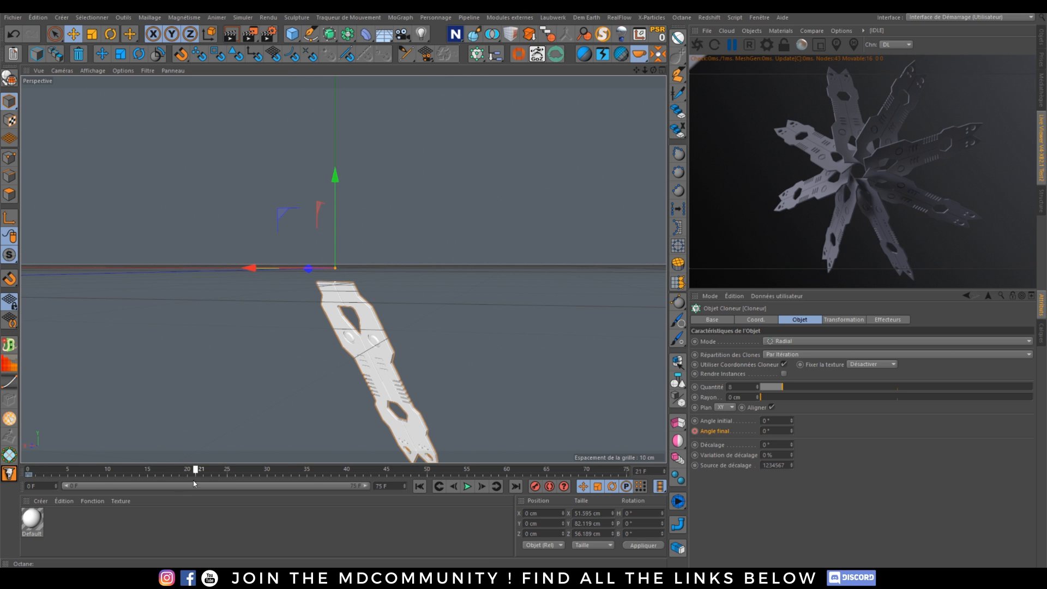
double_click(781, 430)
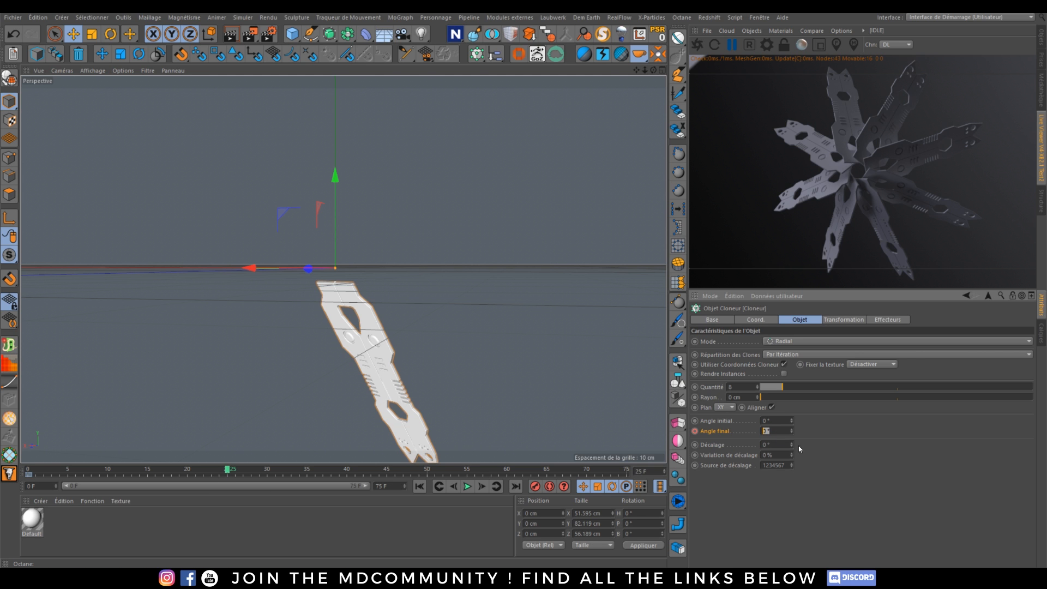
key(Return)
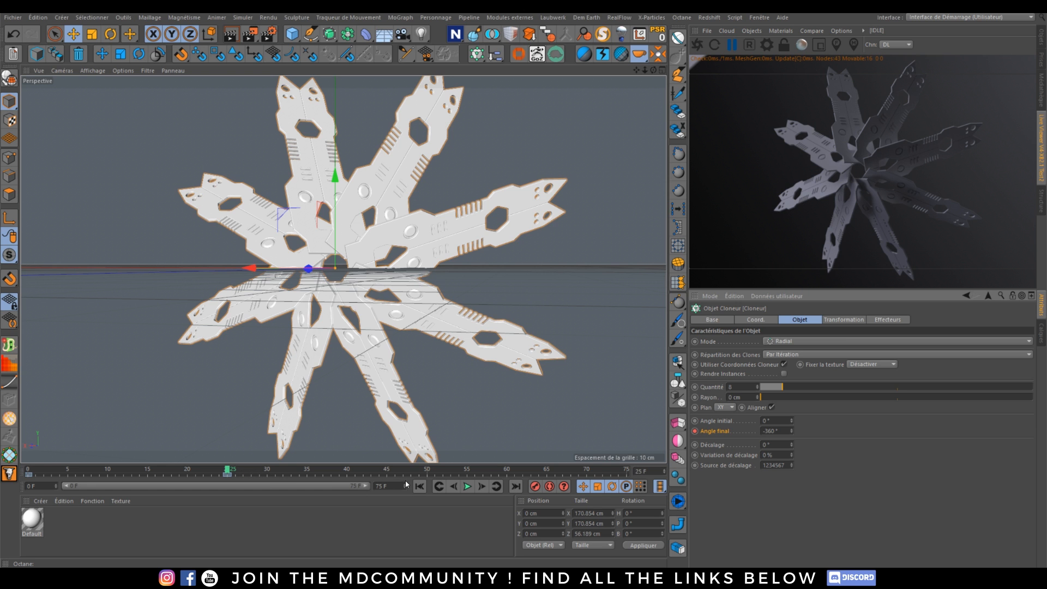
click(468, 486)
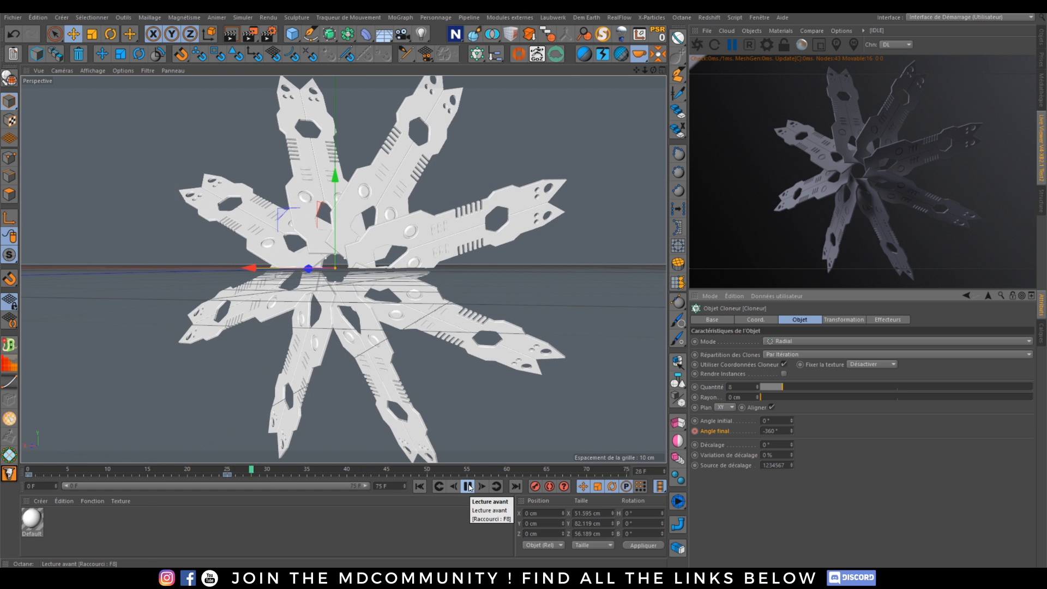
Stop playback, return to frame 0 and open the F-curve timeline in an enlarged window.
click(469, 487)
drag(260, 471, 28, 470)
drag(240, 476, 27, 476)
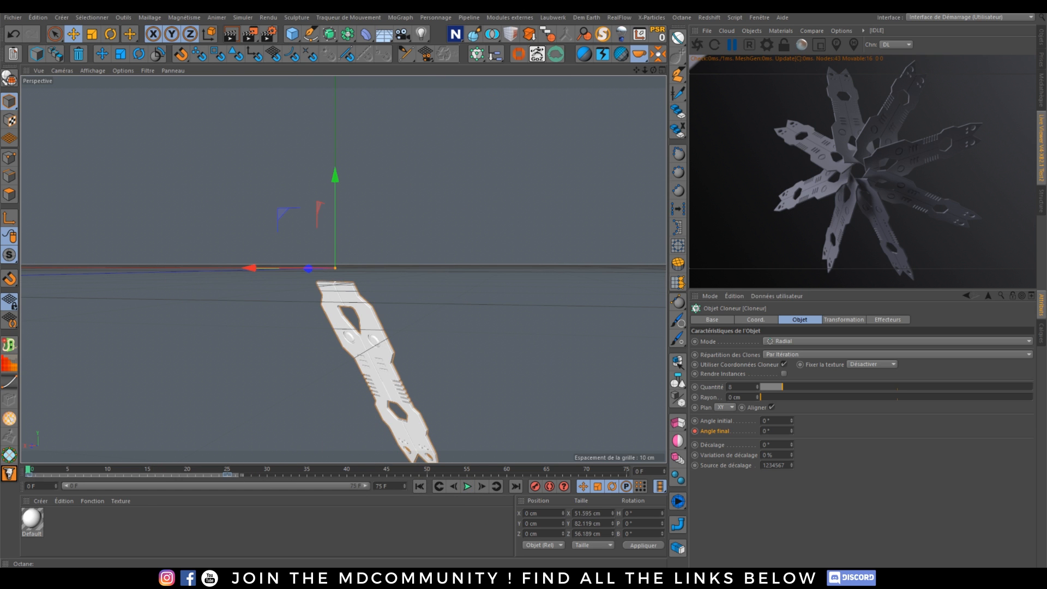
click(760, 16)
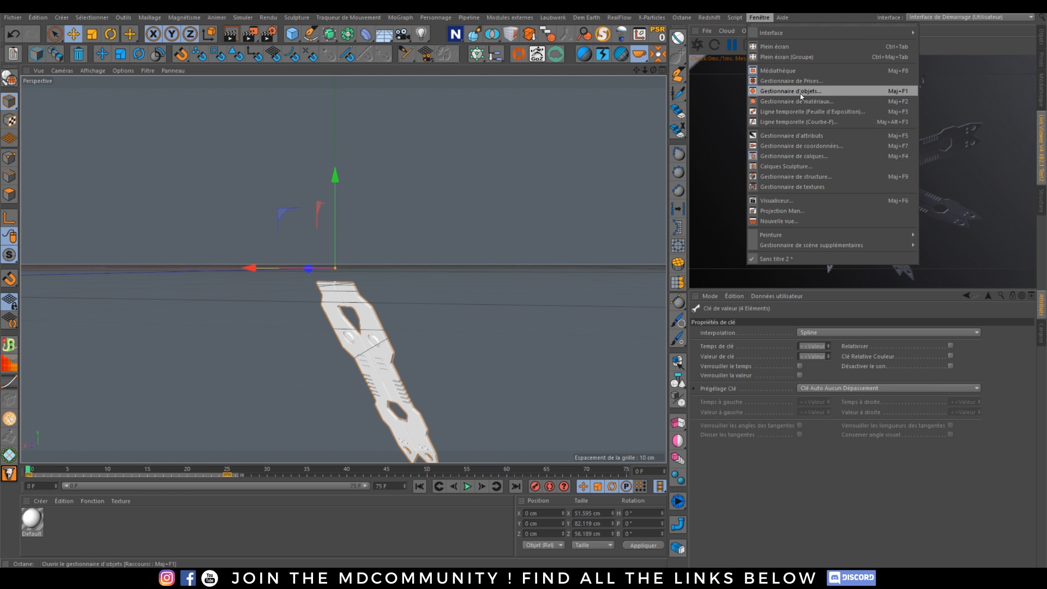
click(792, 121)
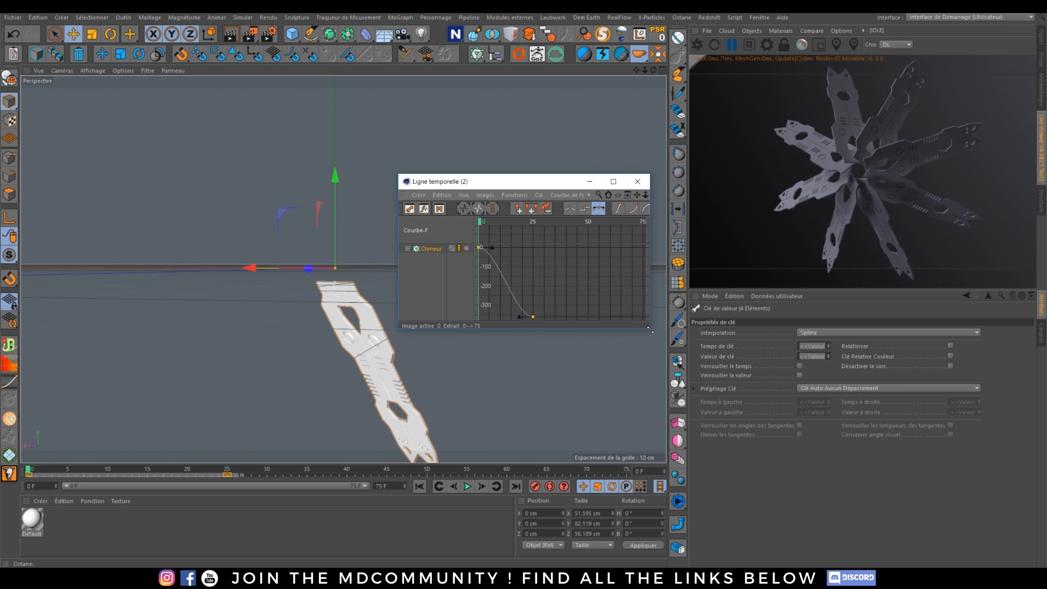
drag(649, 329, 699, 422)
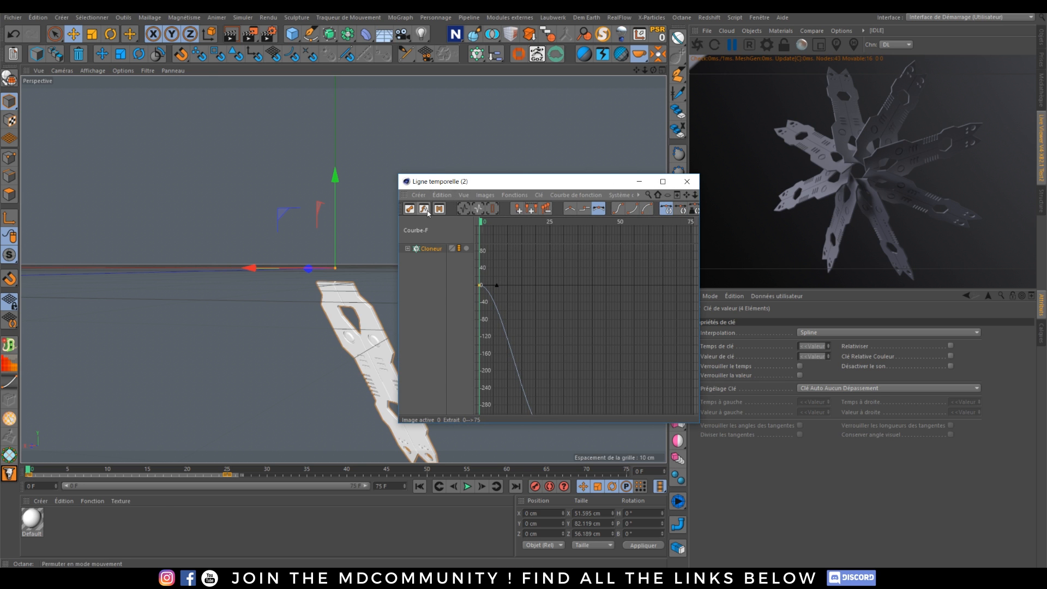
Extend the first key's tangent on the Cloner's final-angle curve to about 17 frames and play the animation.
click(477, 207)
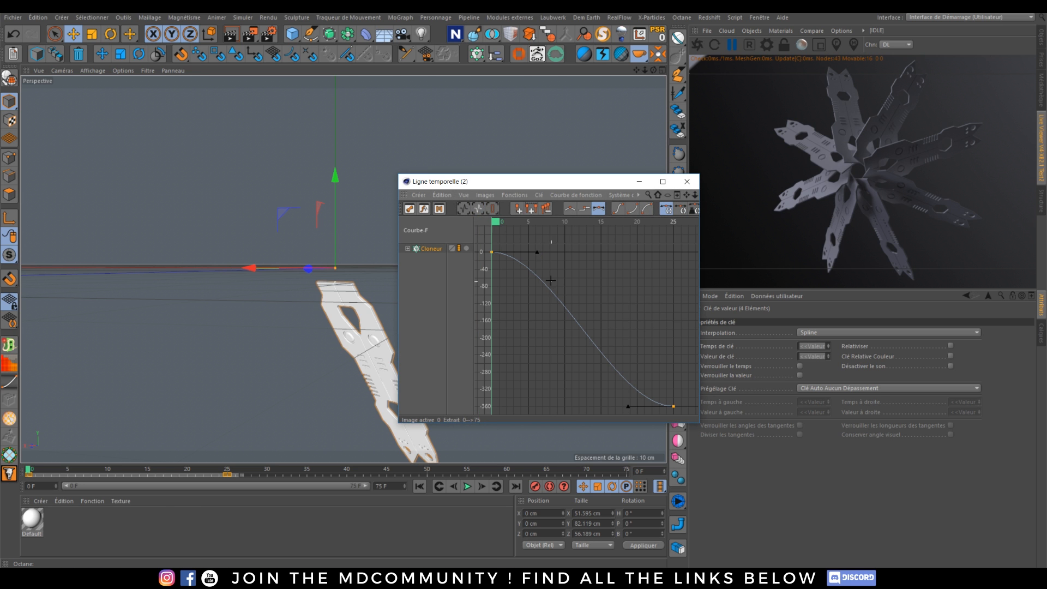
click(550, 280)
click(493, 253)
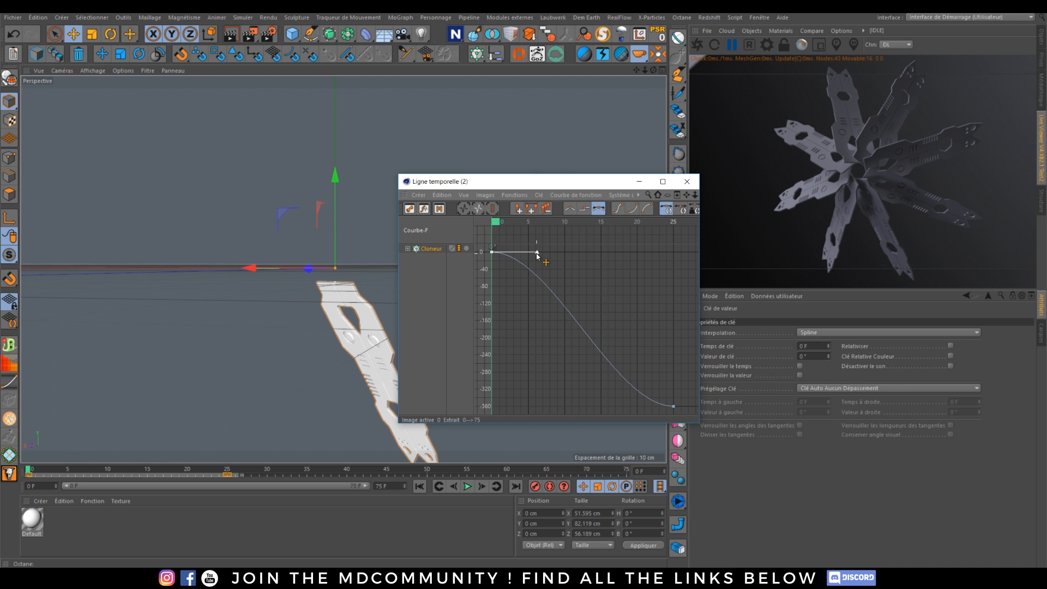
drag(537, 254, 614, 258)
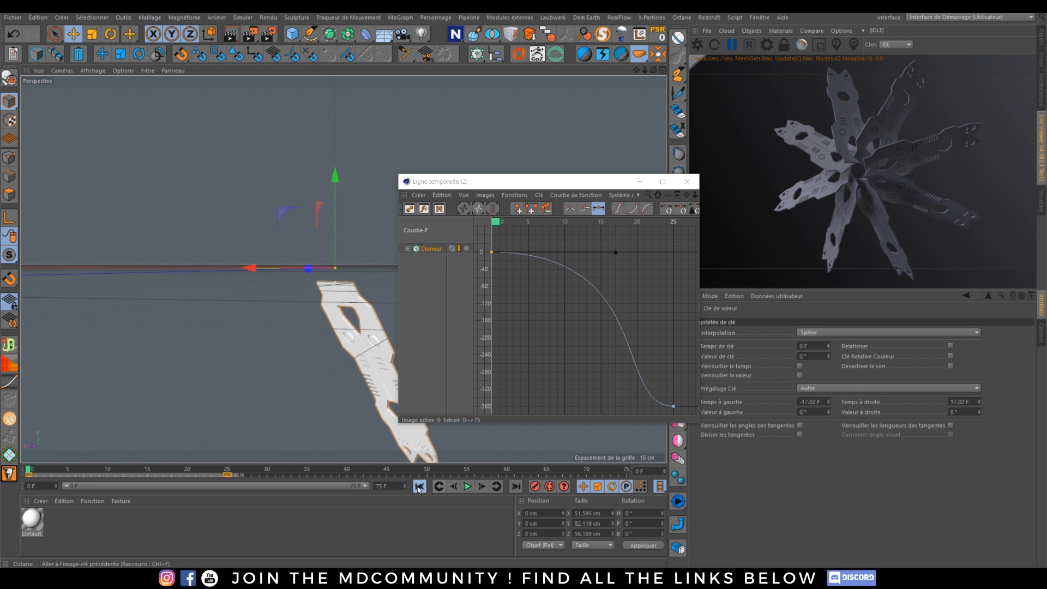
click(467, 486)
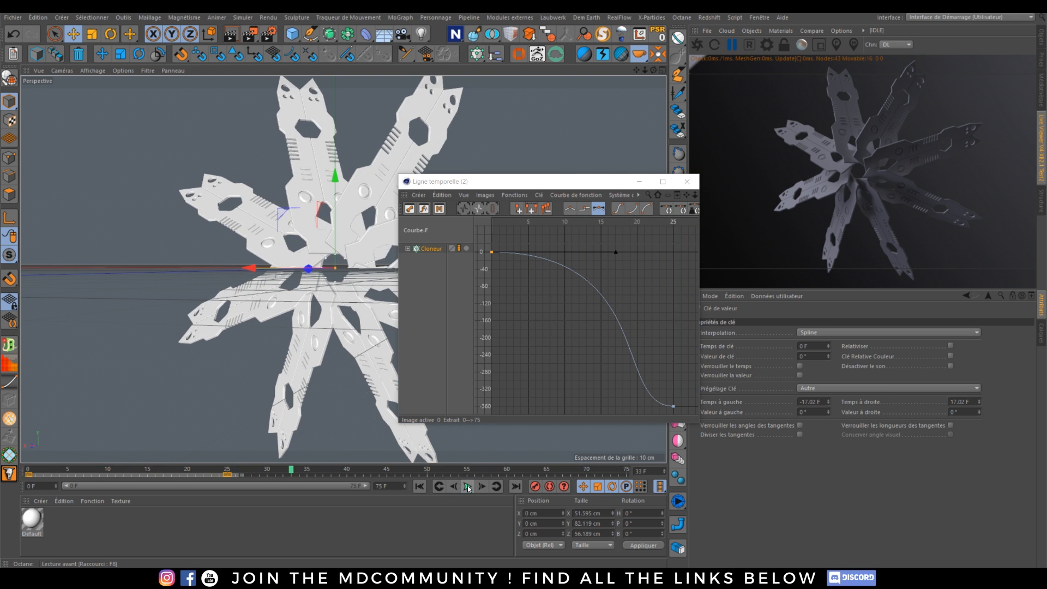
Close the curve editor and add a Delay effector to the Cloner.
drag(518, 181, 697, 167)
click(864, 166)
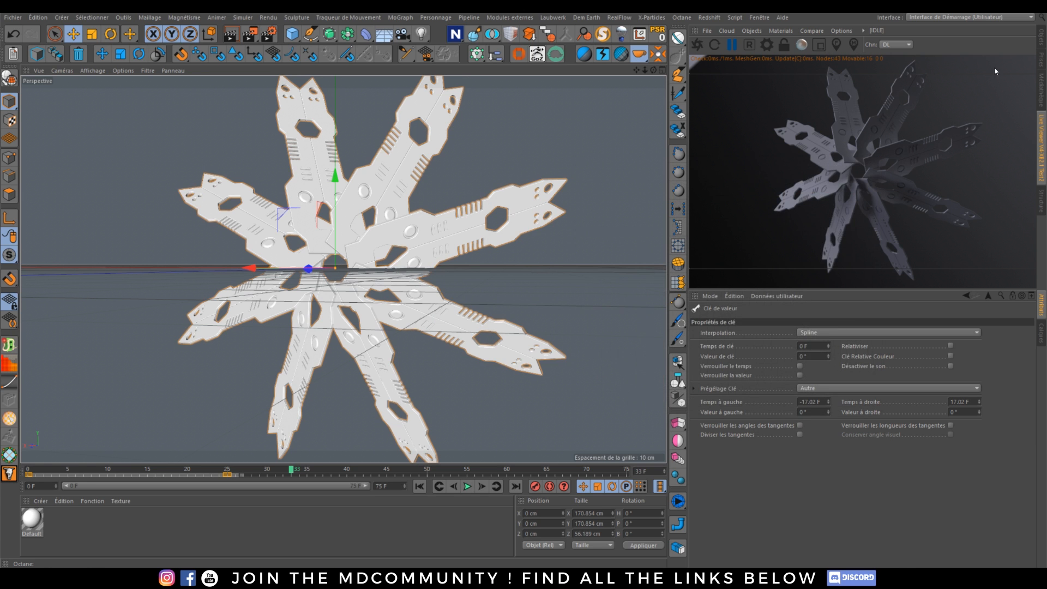
click(1038, 43)
click(718, 42)
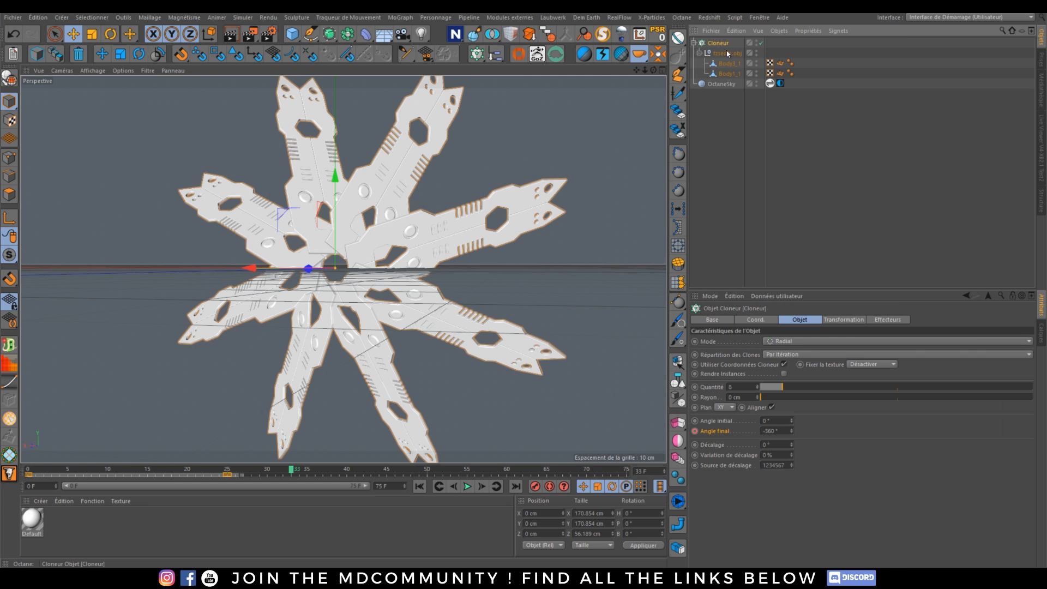
click(496, 55)
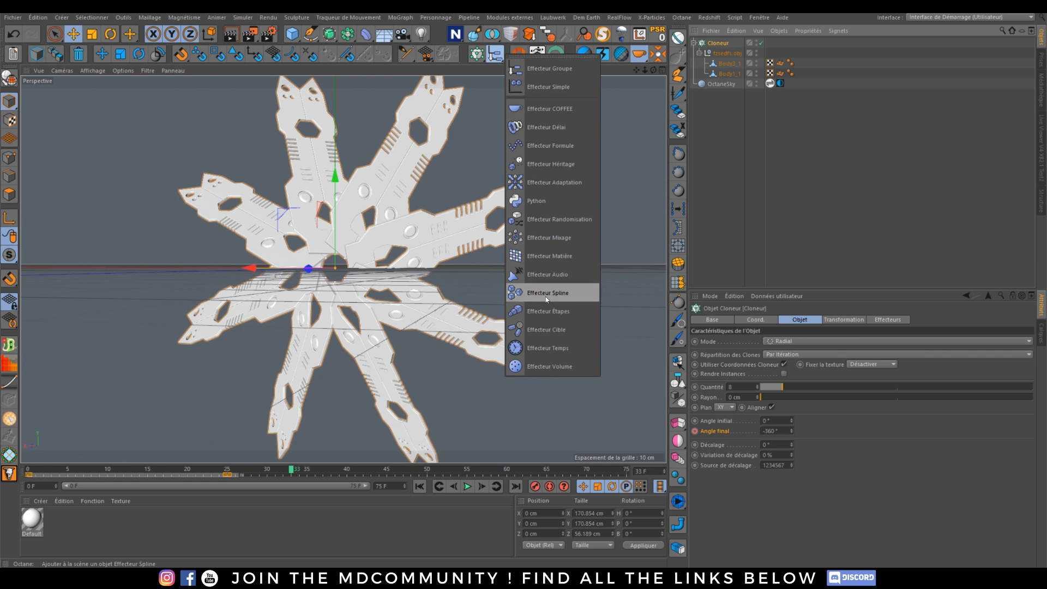
click(556, 129)
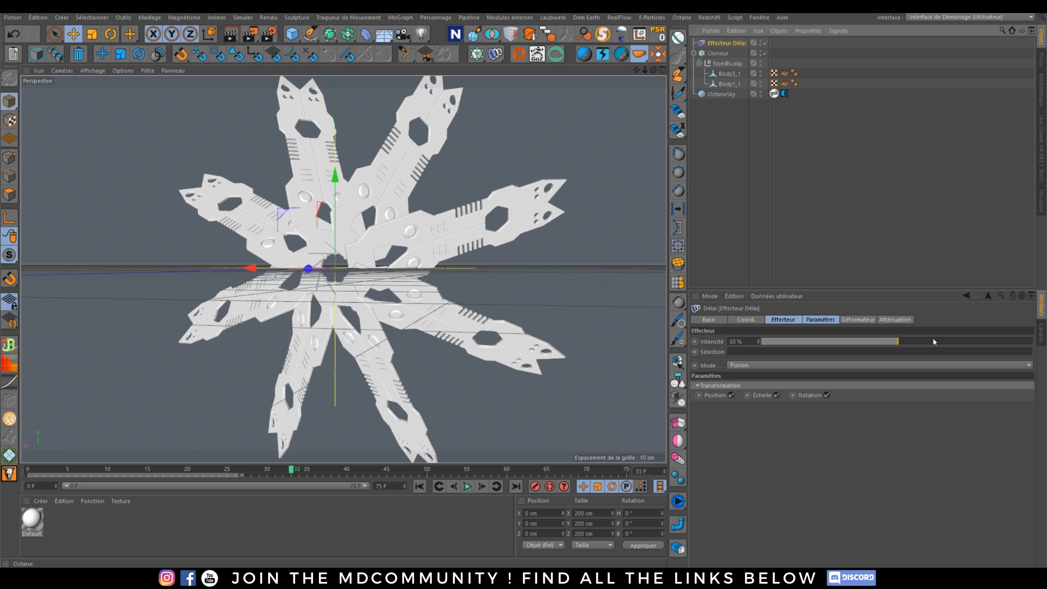
Set the Delay effector's strength to 80% and its mode to Elasticity (Élasticité), and play the animation from the start.
click(979, 341)
click(763, 364)
click(763, 394)
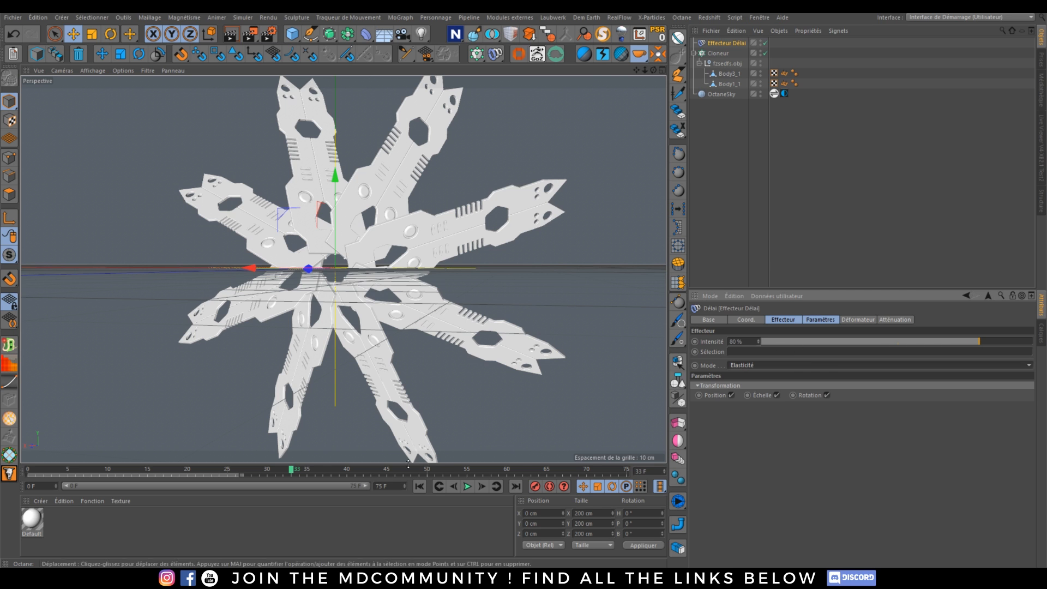
click(419, 486)
click(467, 486)
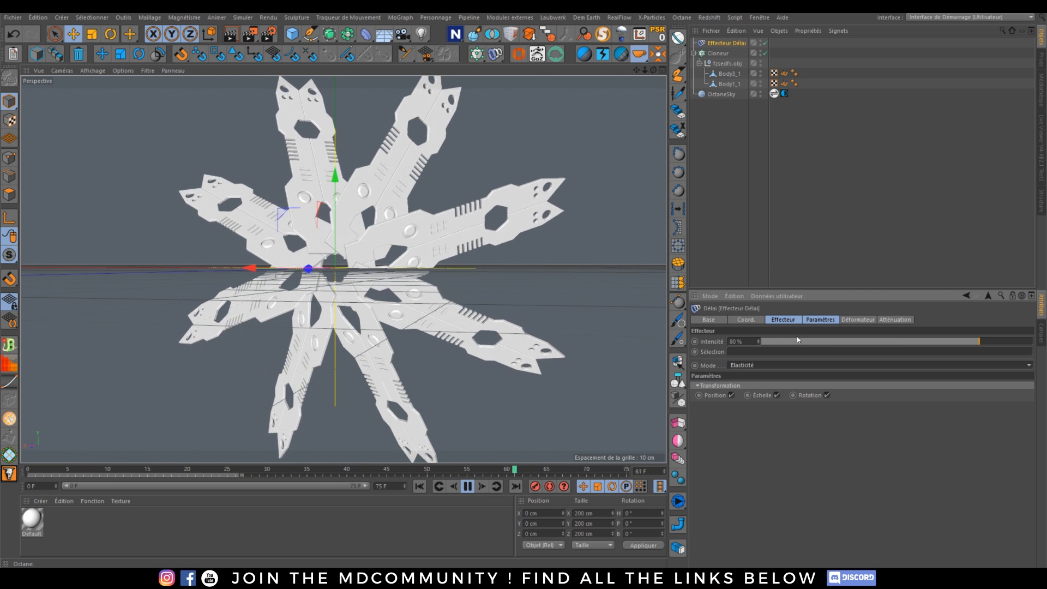
Lower the Delay effector's strength to 59% during playback, and stop the animation to check the clones in the perspective view.
click(935, 341)
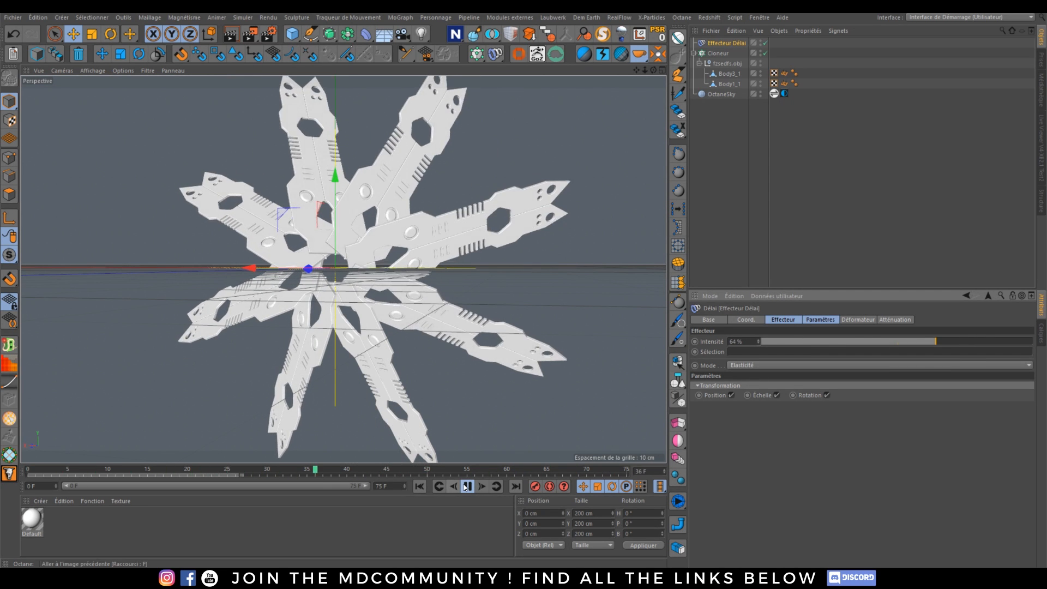
click(934, 341)
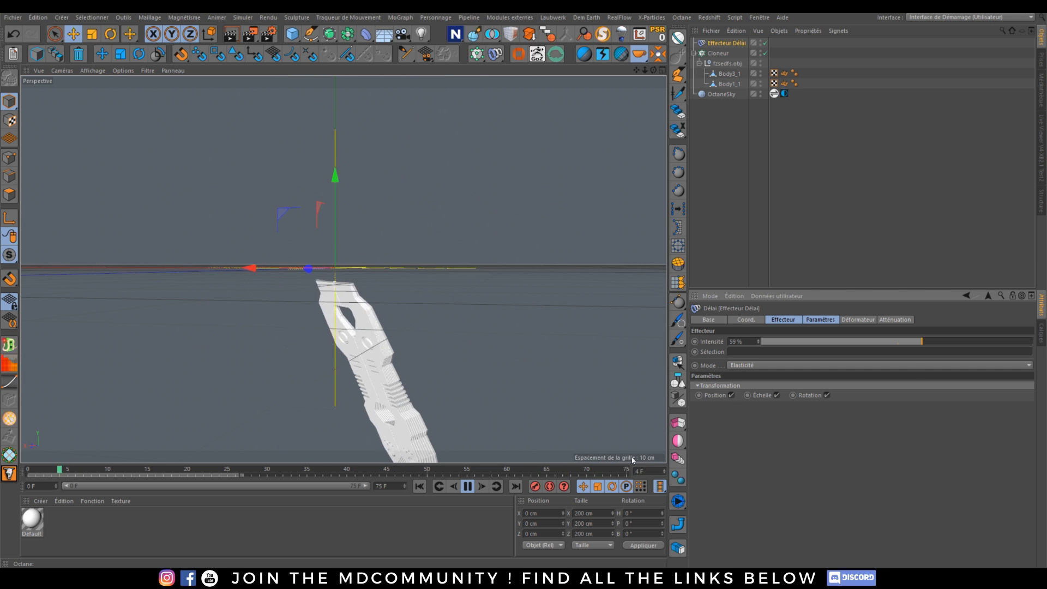
click(467, 486)
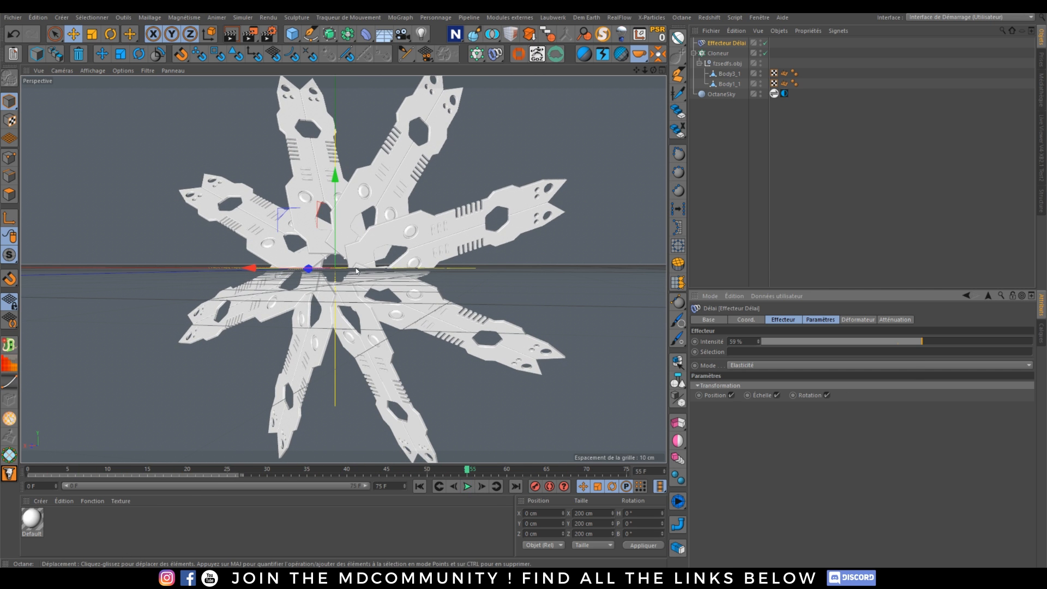
scroll(320, 292, down, 2)
middle_click(386, 264)
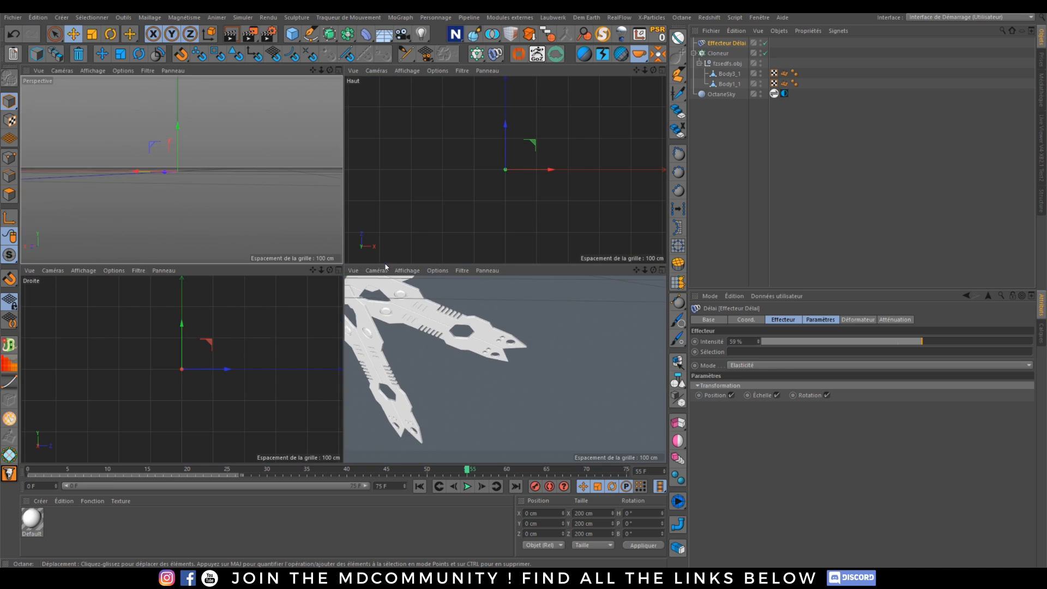
middle_click(244, 181)
alt+drag(361, 297, 383, 334)
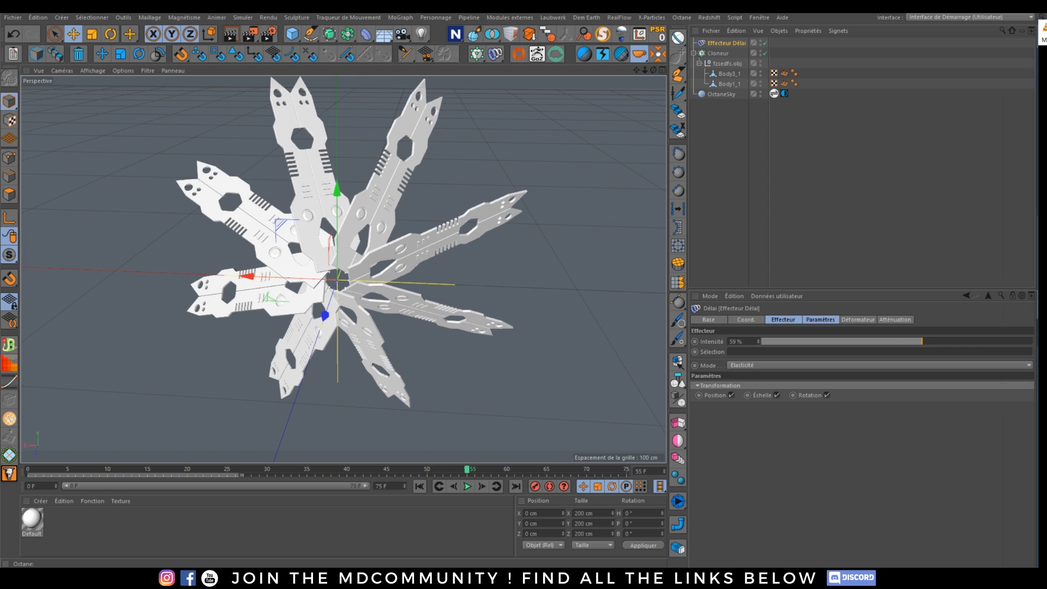
Switch to VLC, play the reference skull animation to examine its radially unfolding parts, and return to Cinema 4D.
drag(1046, 22, 386, 14)
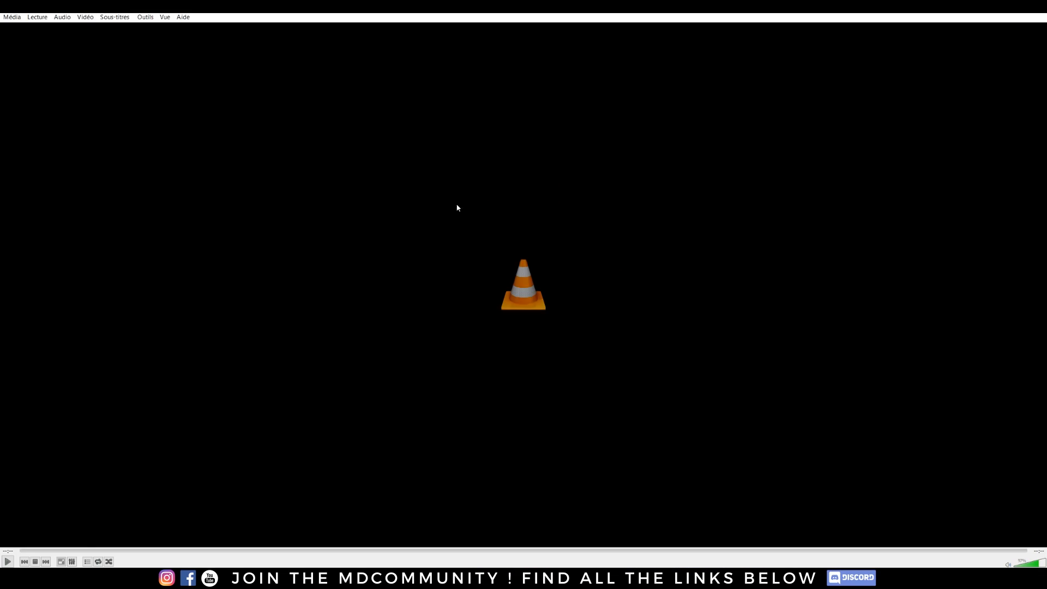
click(6, 562)
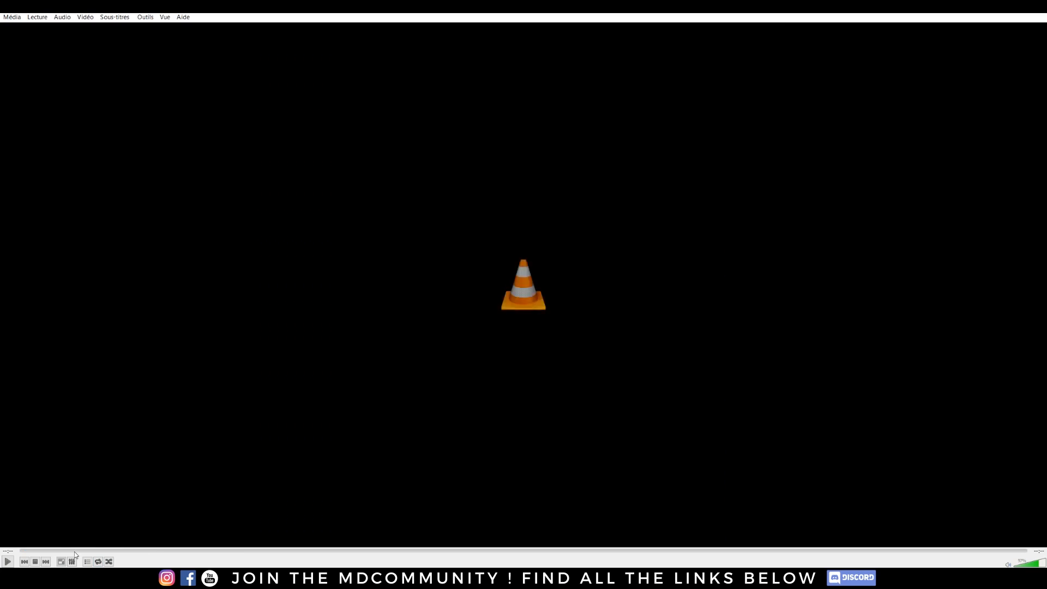
key(space)
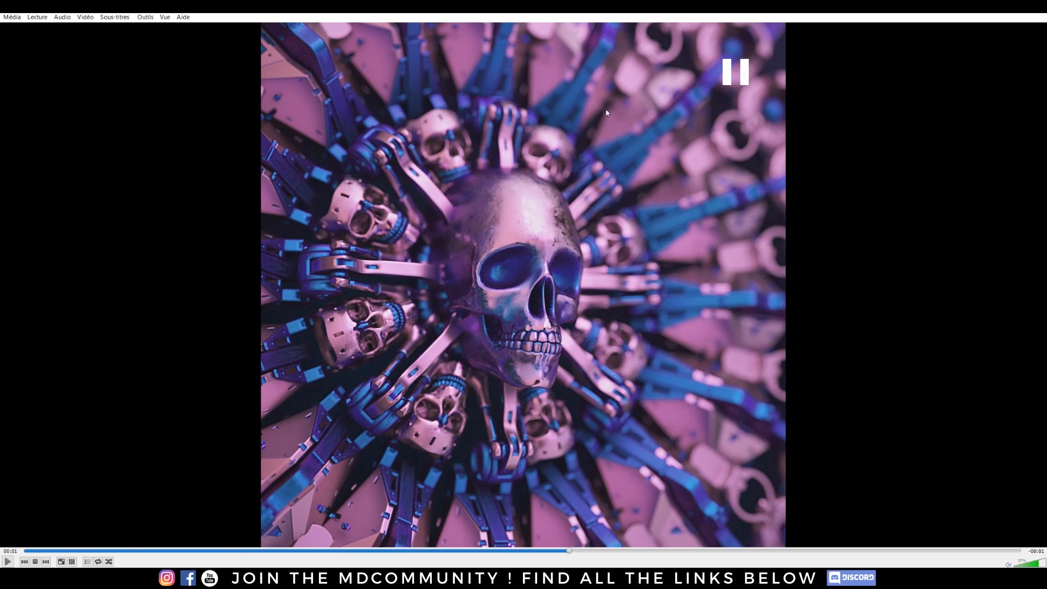
key(space)
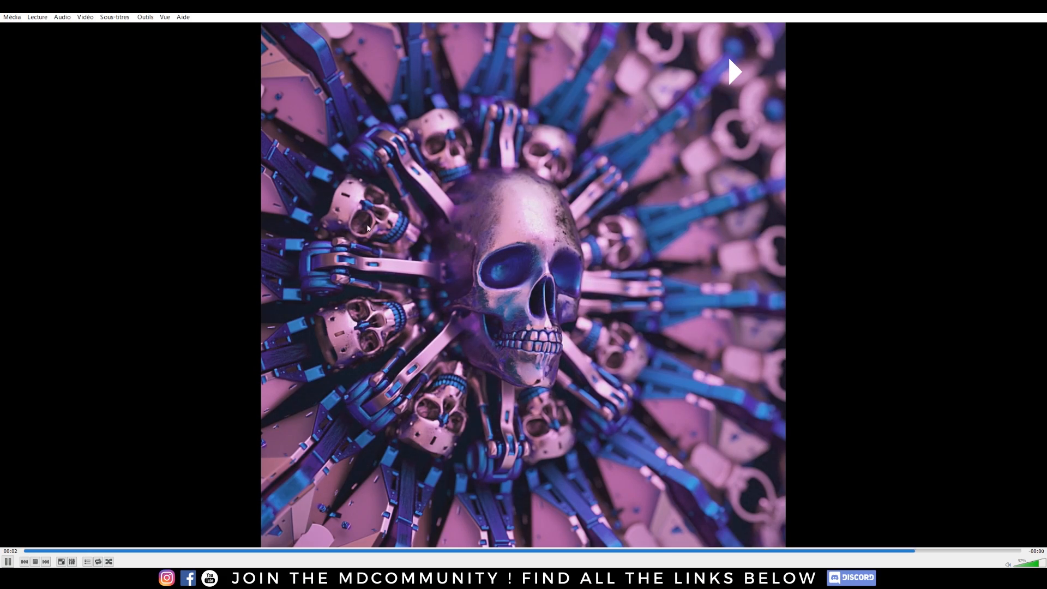
key(space)
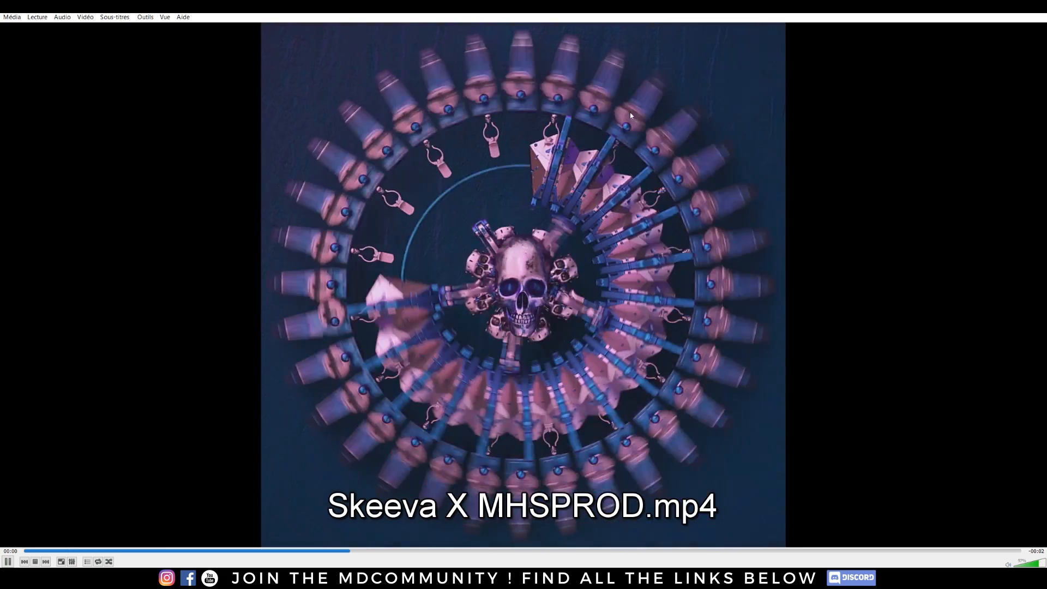
key(space)
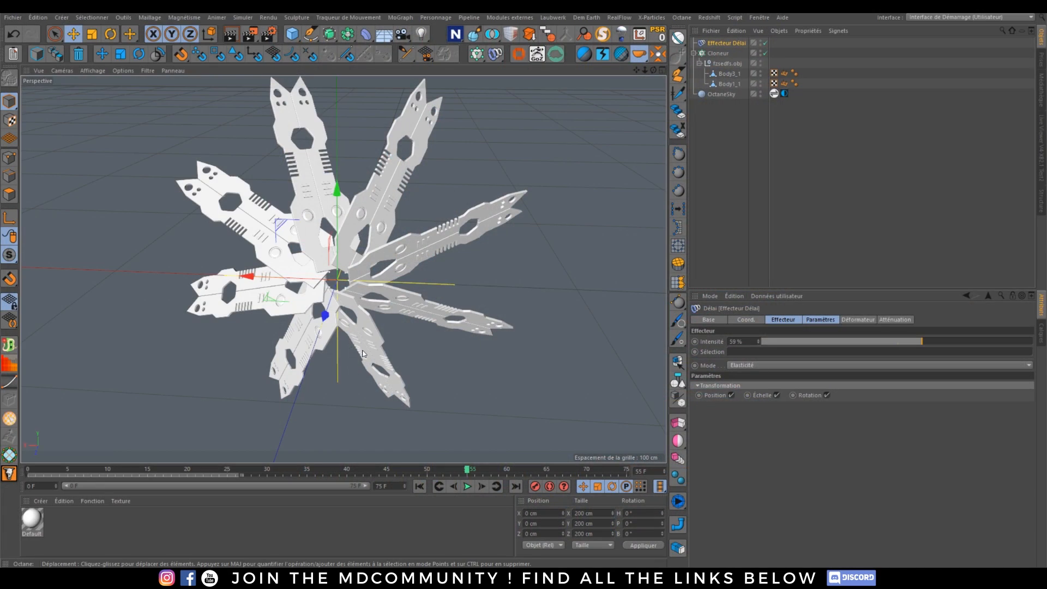
Play the cloned panels' delayed animation, stop it and return to frame 0.
click(467, 487)
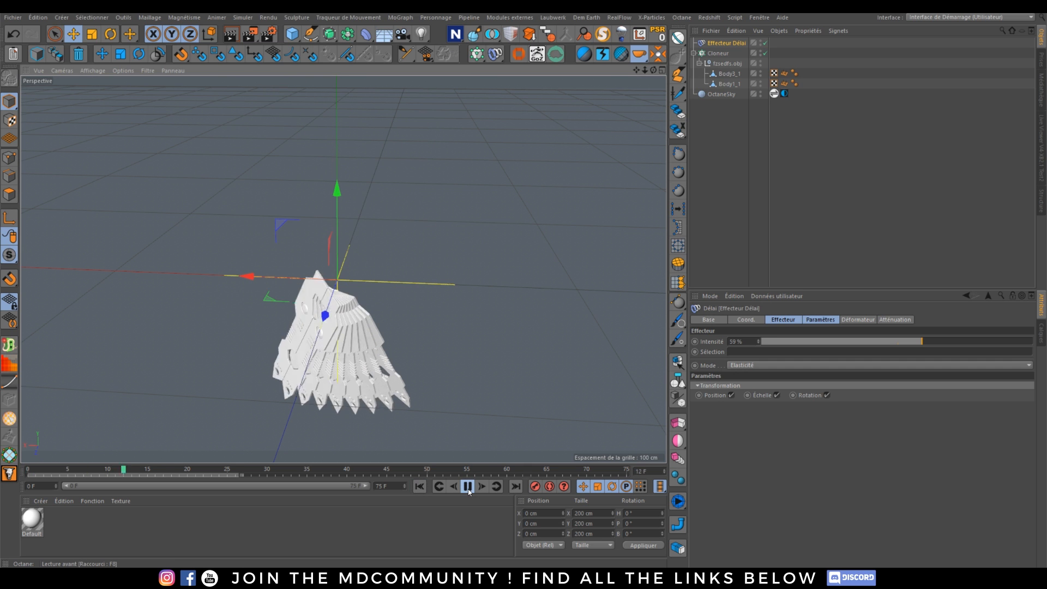
click(468, 486)
click(421, 489)
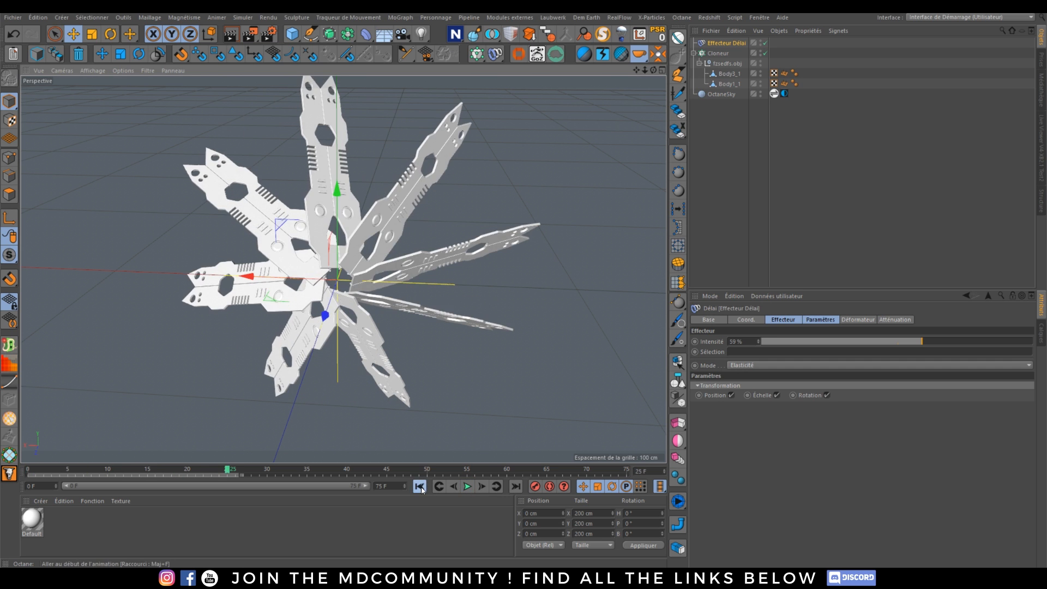
Keyframe the clones' X, Y and Z scale at 1 on frame 25 in the Cloner's transformation settings.
click(730, 53)
click(834, 320)
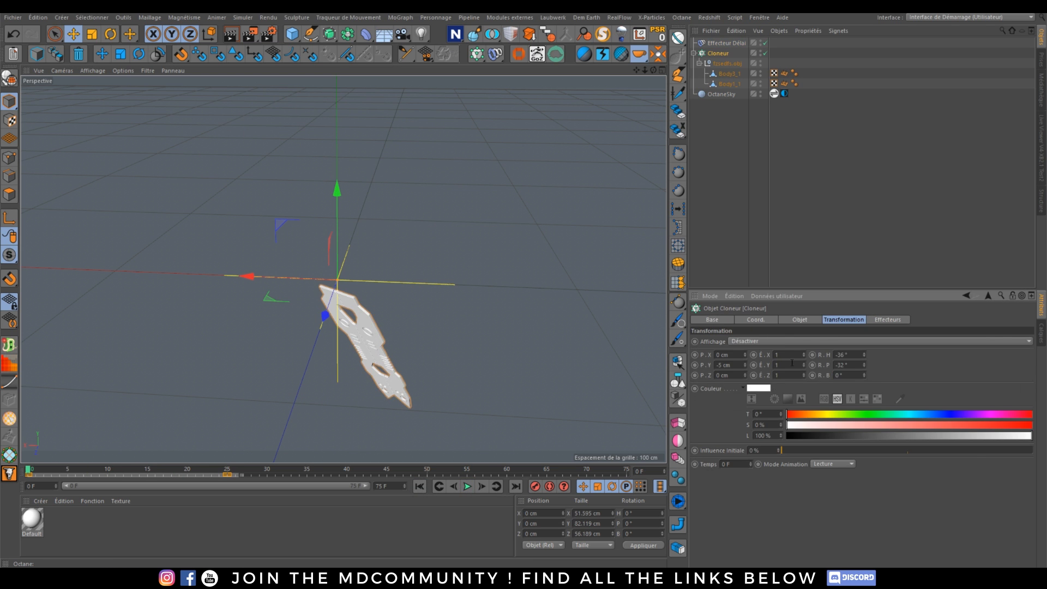
click(227, 467)
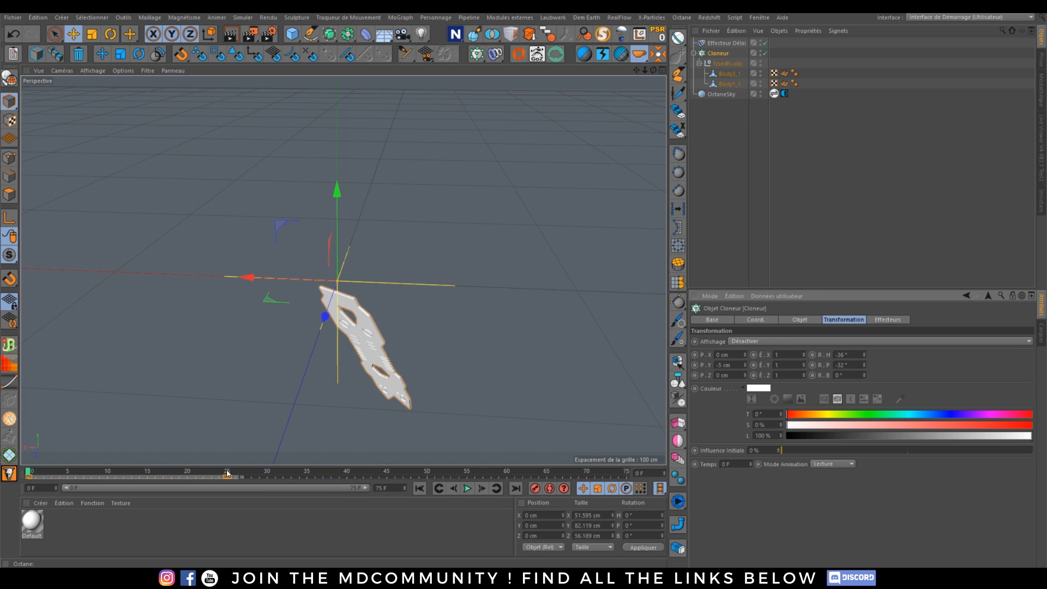
click(796, 355)
text(0)
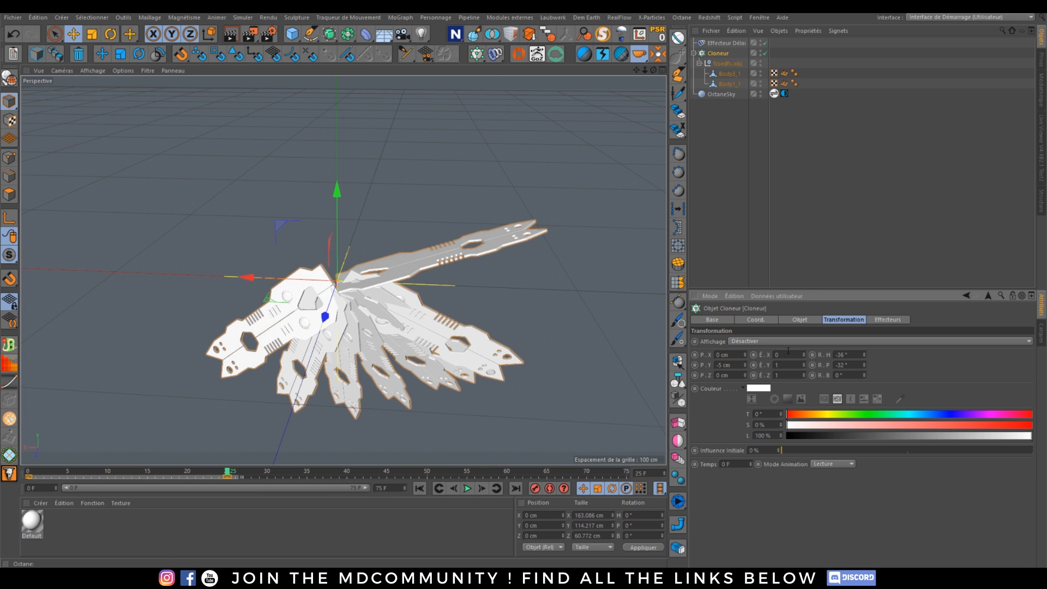
click(752, 355)
click(753, 375)
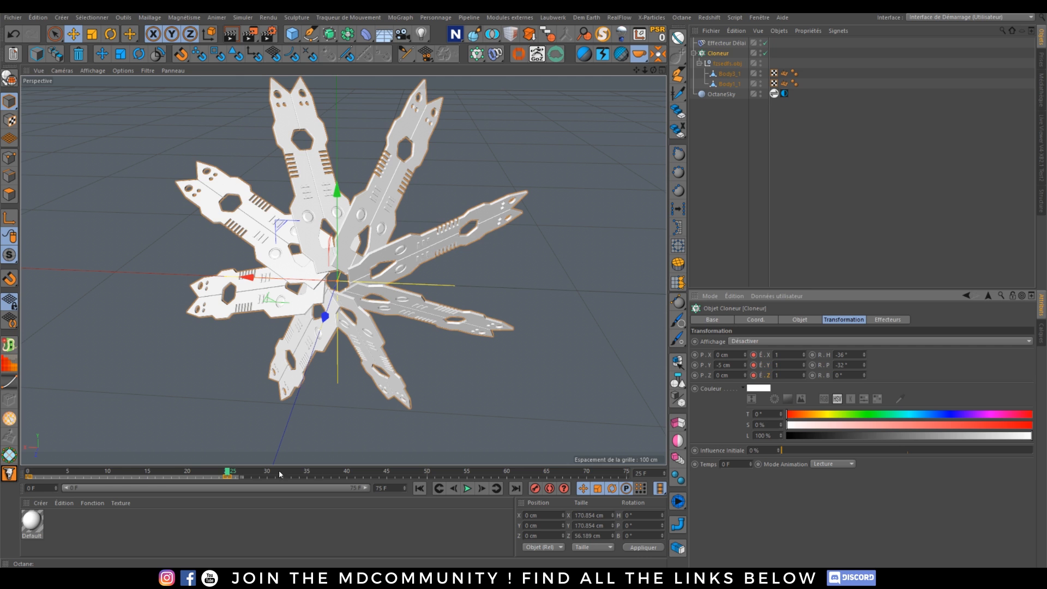
Set the clones' X, Y and Z scale to 0 with keyframes on frame 0.
drag(224, 472, 29, 472)
drag(782, 355, 759, 385)
text(0)
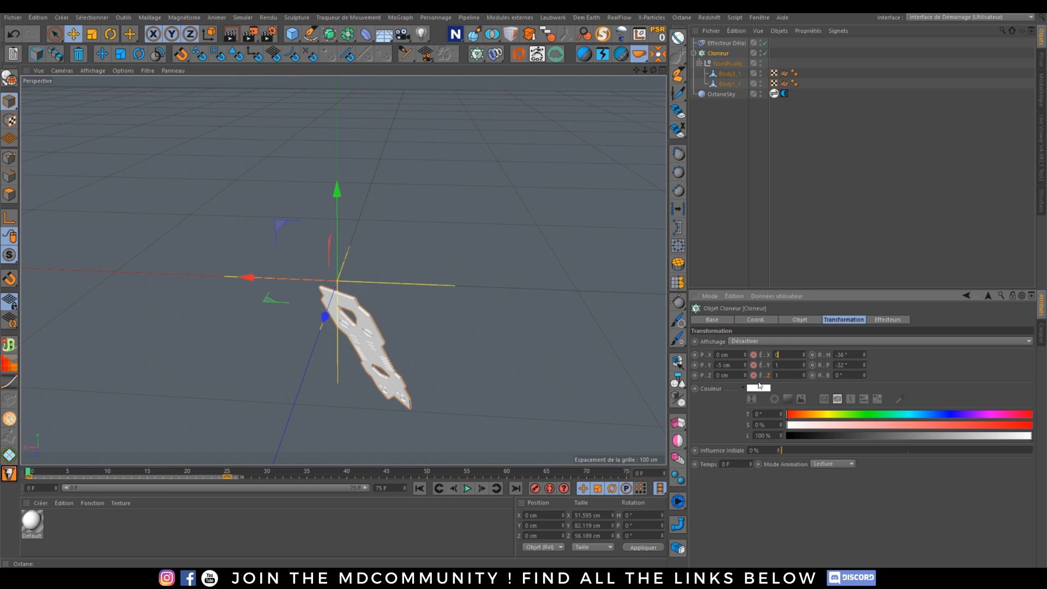
text(0)
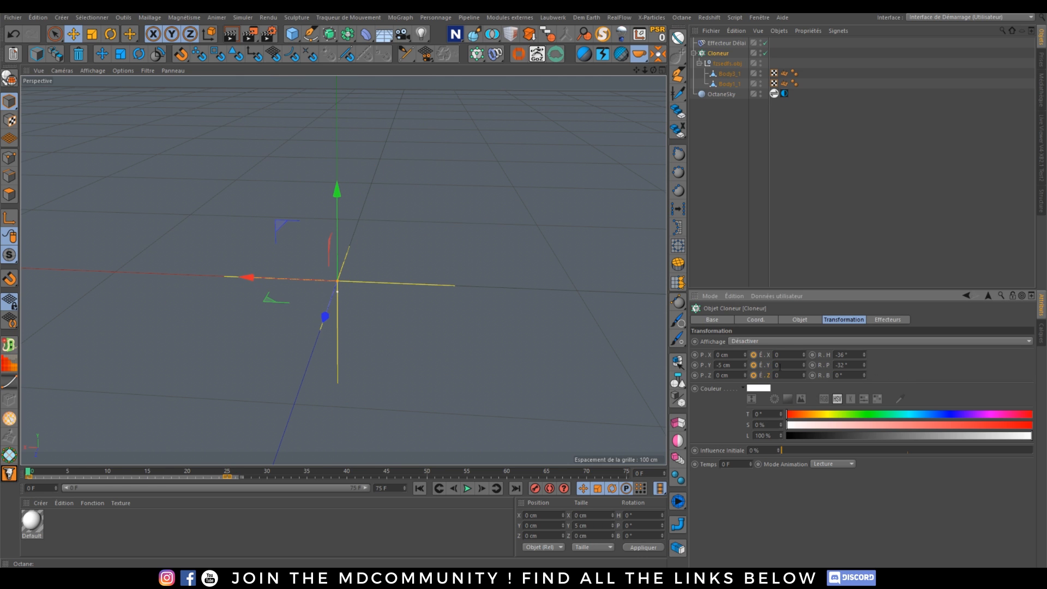
Play the animation to check how the clones scale and fan out, and stop it to inspect the arrangement.
click(467, 488)
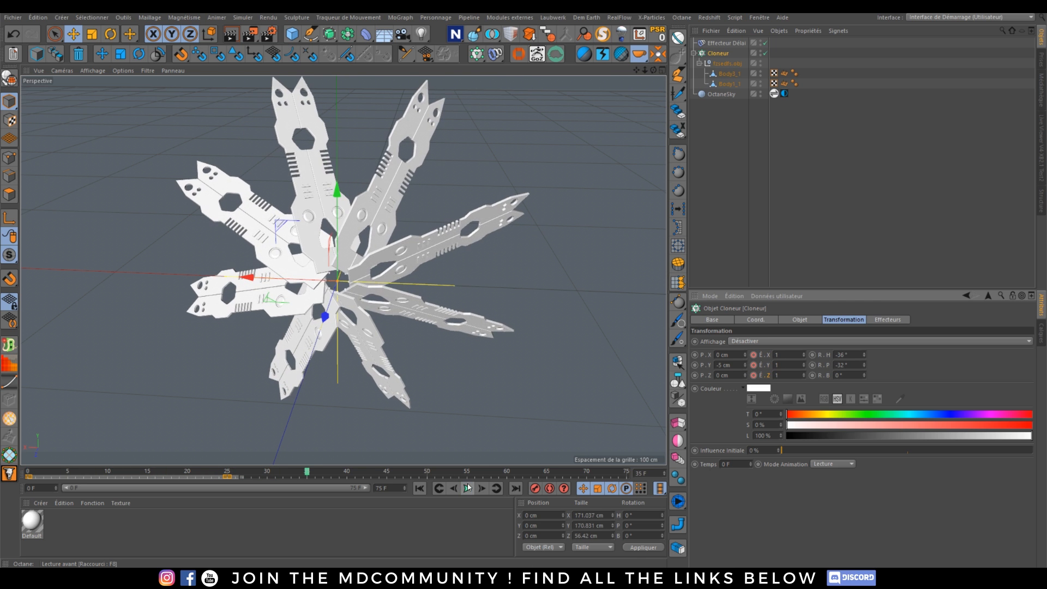
click(467, 487)
mouse_move(368, 302)
alt+mouse_down()
mouse_move(353, 285)
mouse_move(391, 213)
alt+mouse_up()
scroll(379, 282, up, 3)
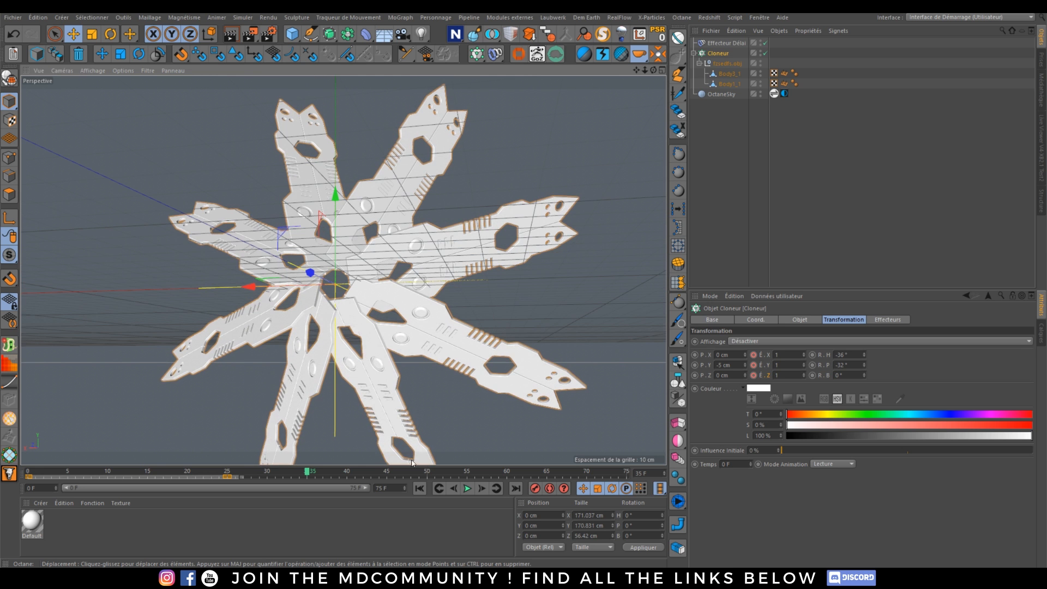
Play the unfolding animation from frame 0 and replay it from another angle to check the clones' scaling.
click(419, 489)
click(466, 489)
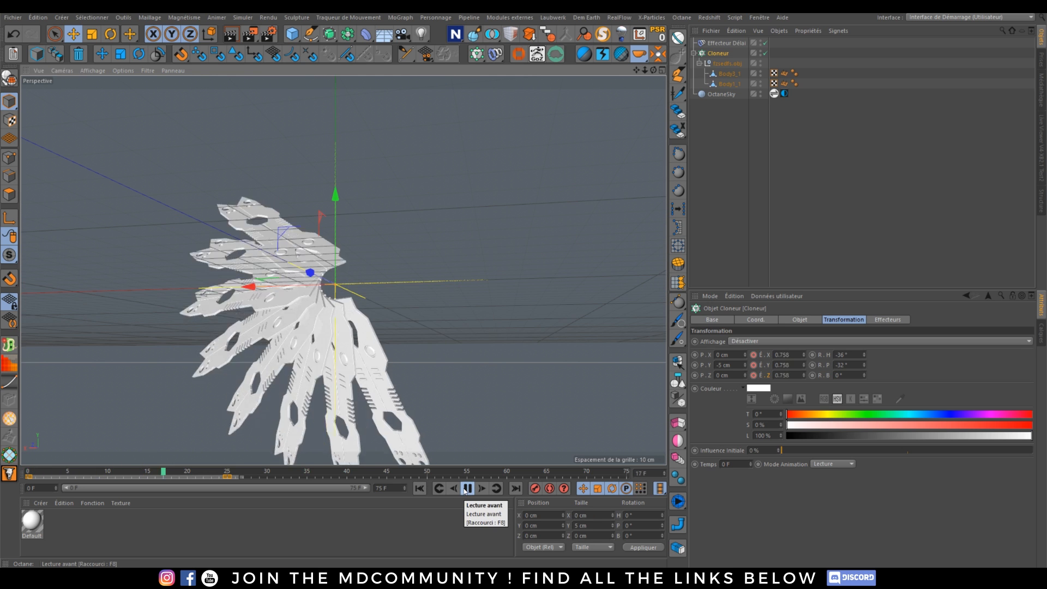
click(467, 489)
alt+drag(319, 260, 449, 358)
click(420, 489)
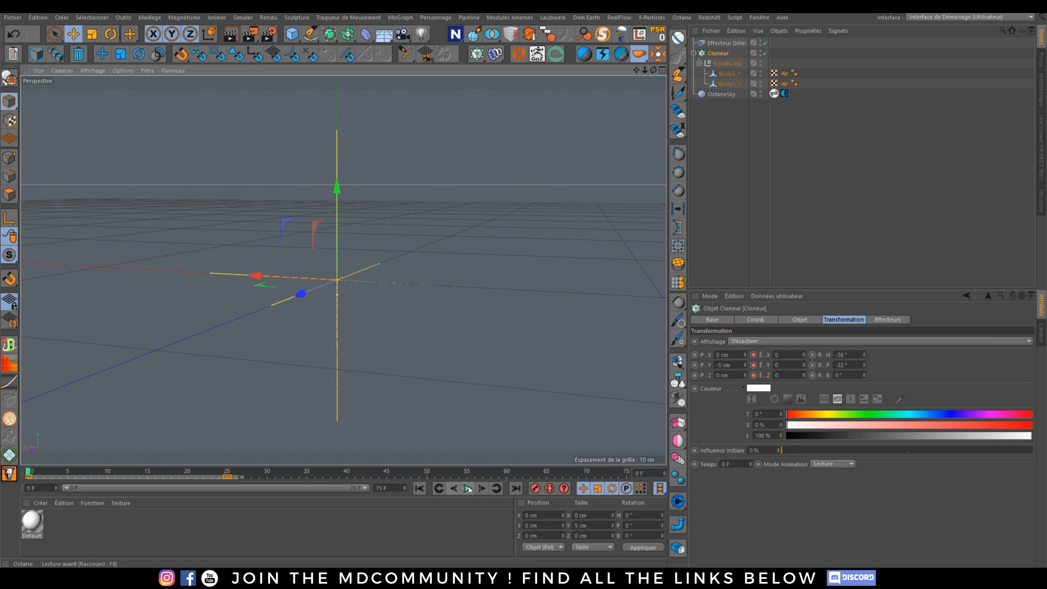
click(468, 488)
click(467, 488)
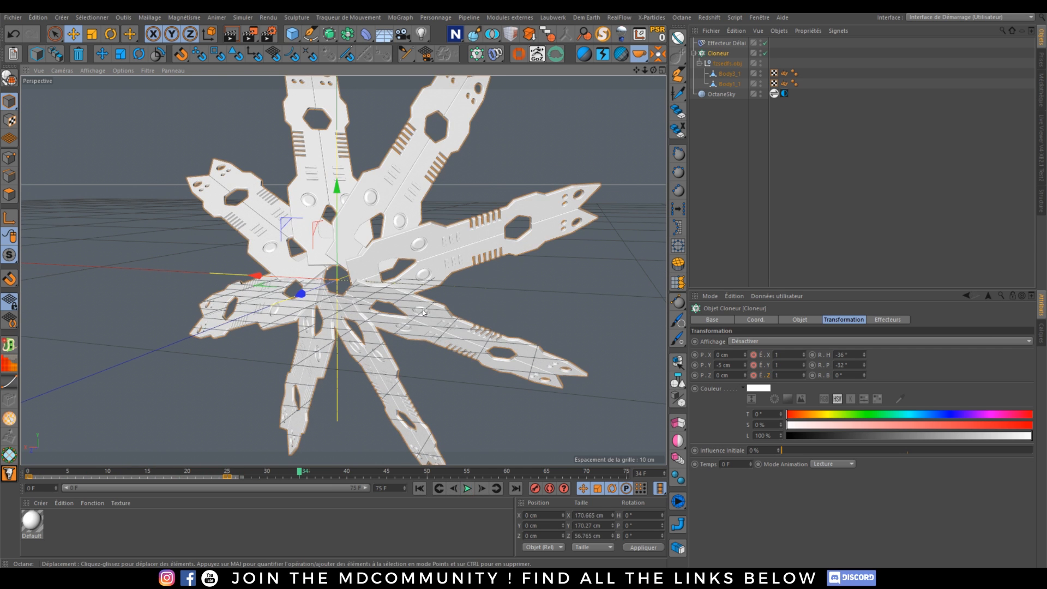
Duplicate the Cloner and offset the copy about 19.6 cm along its Z axis.
click(694, 53)
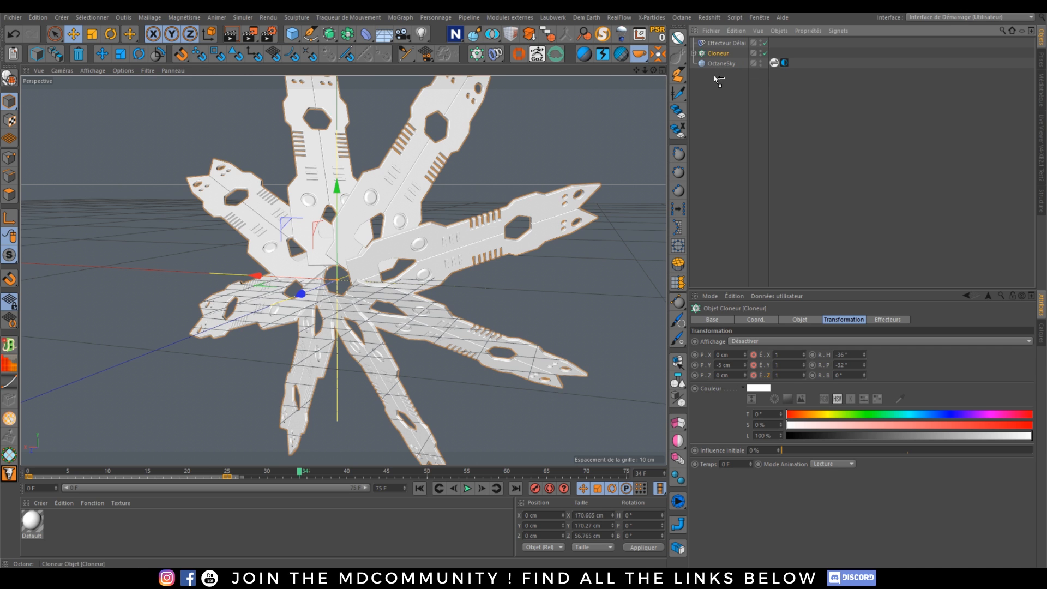
ctrl+drag(714, 78, 715, 76)
drag(300, 288, 274, 299)
Rotate the copied Cloner to a bank of about -28.6° and scale it down to about 137 cm across.
key(r)
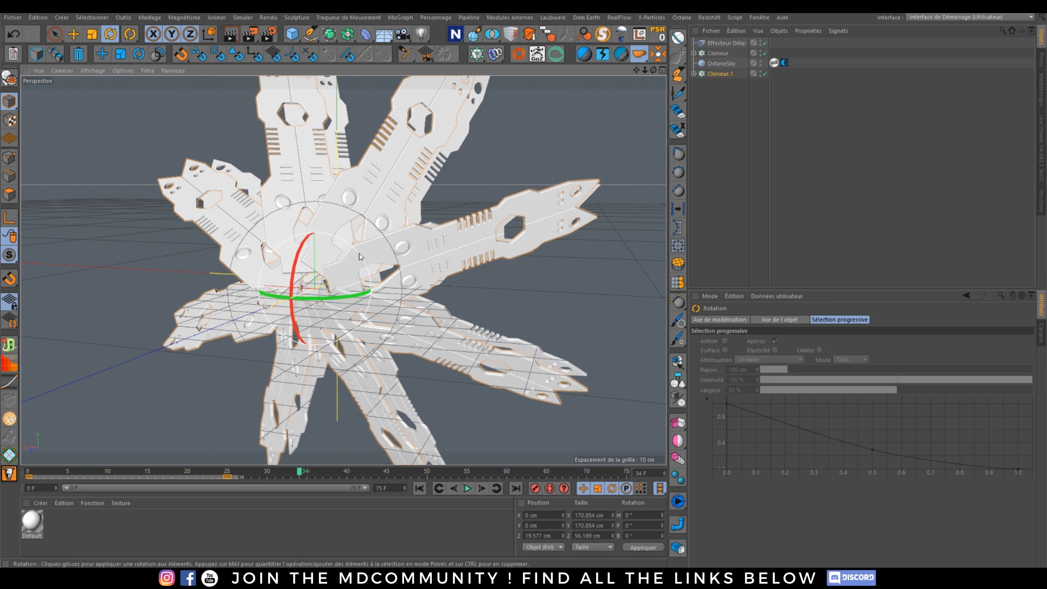
drag(364, 258, 375, 282)
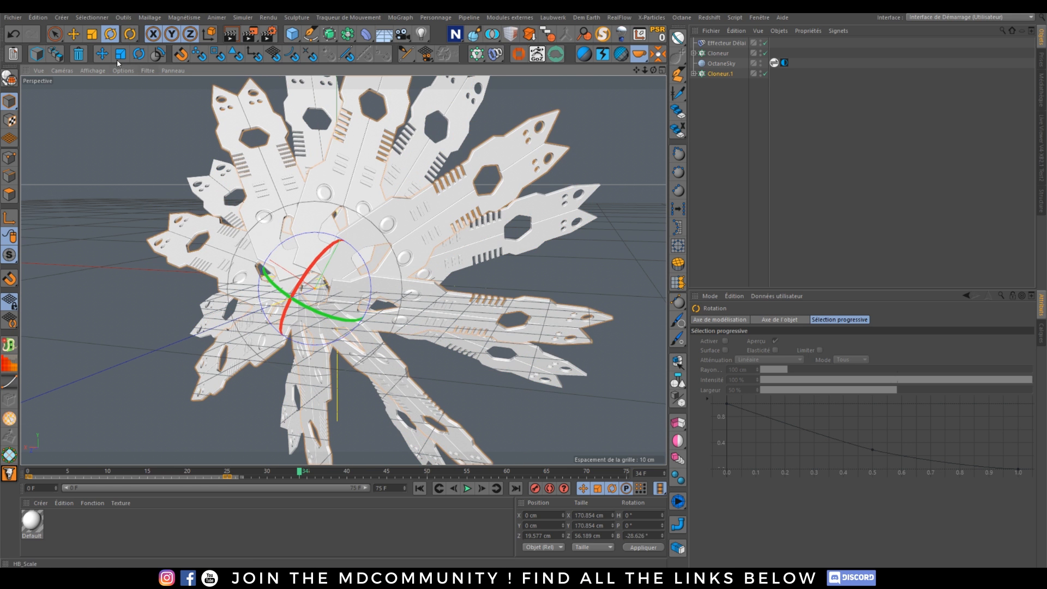
key(t)
Try rotating the copied Cloner's clones to H -7°, P -89° and B 7° in its transformation settings.
click(720, 74)
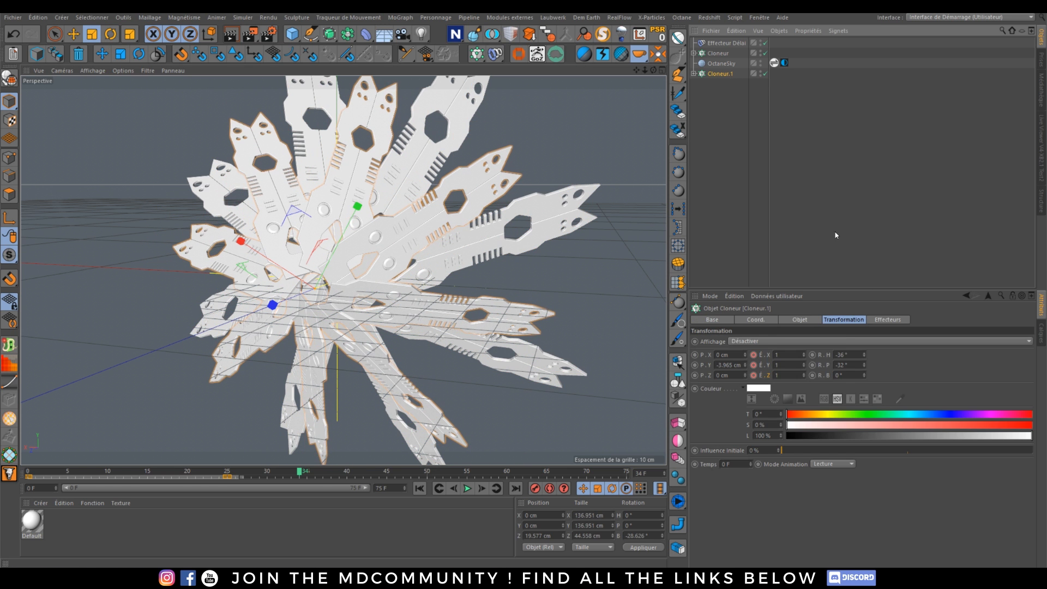
mouse_move(862, 364)
mouse_down()
mouse_move(862, 381)
mouse_move(863, 361)
mouse_up()
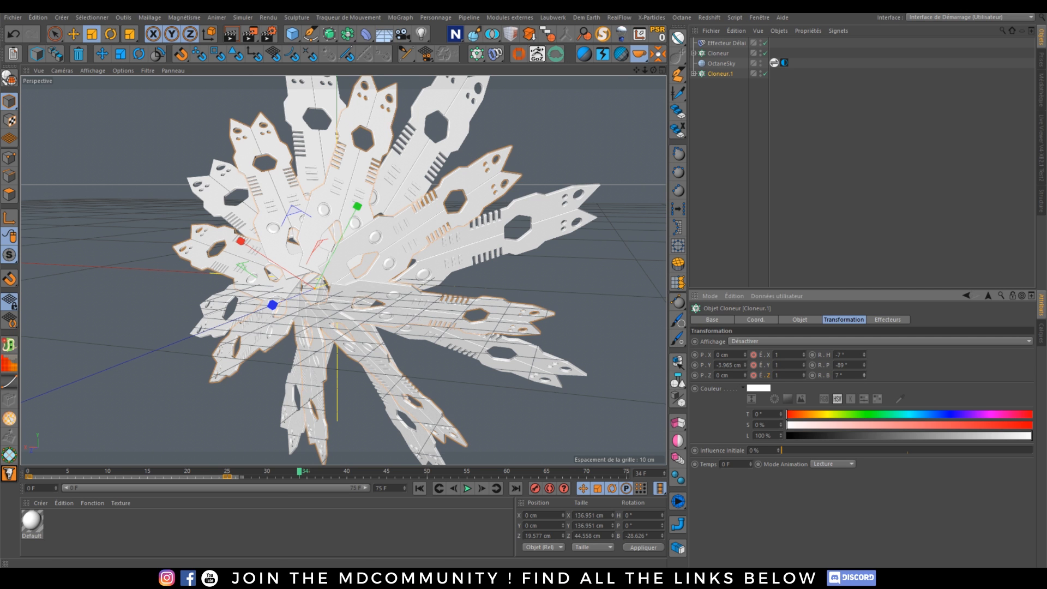
alt+drag(312, 271, 202, 126)
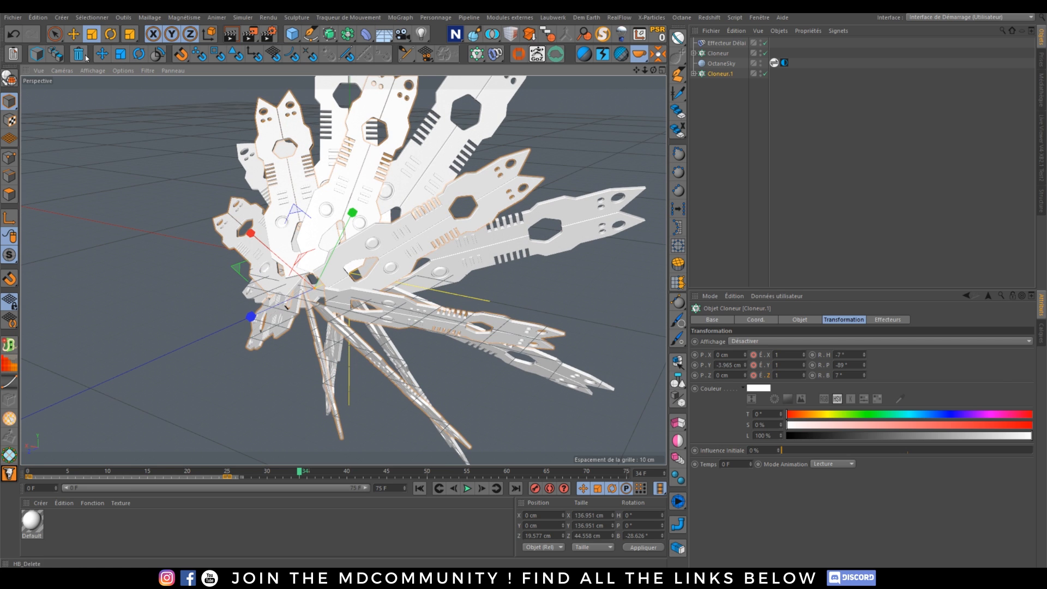
Remove the Delay effector from the copied Cloner's effector list.
key(e)
click(718, 74)
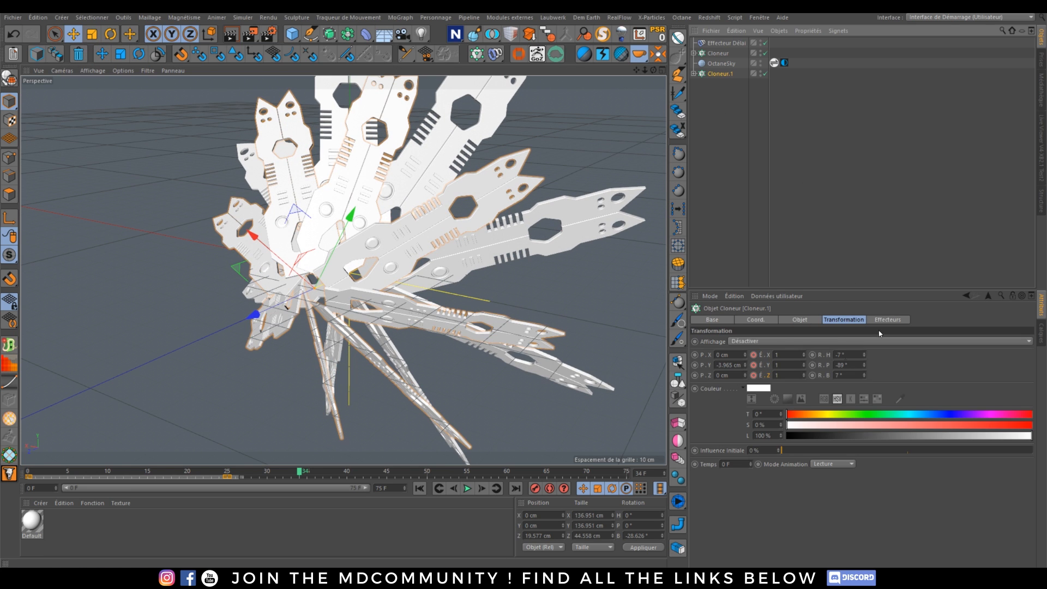
click(883, 320)
click(776, 341)
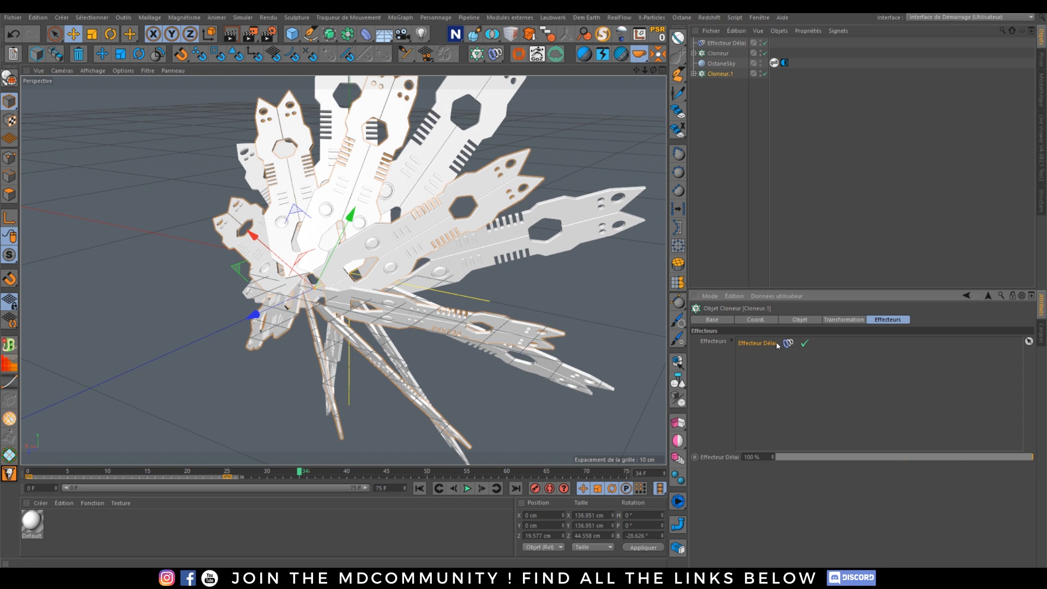
key(Delete)
Reset the copied Cloner's clone rotation H, P and B to 0°.
click(852, 318)
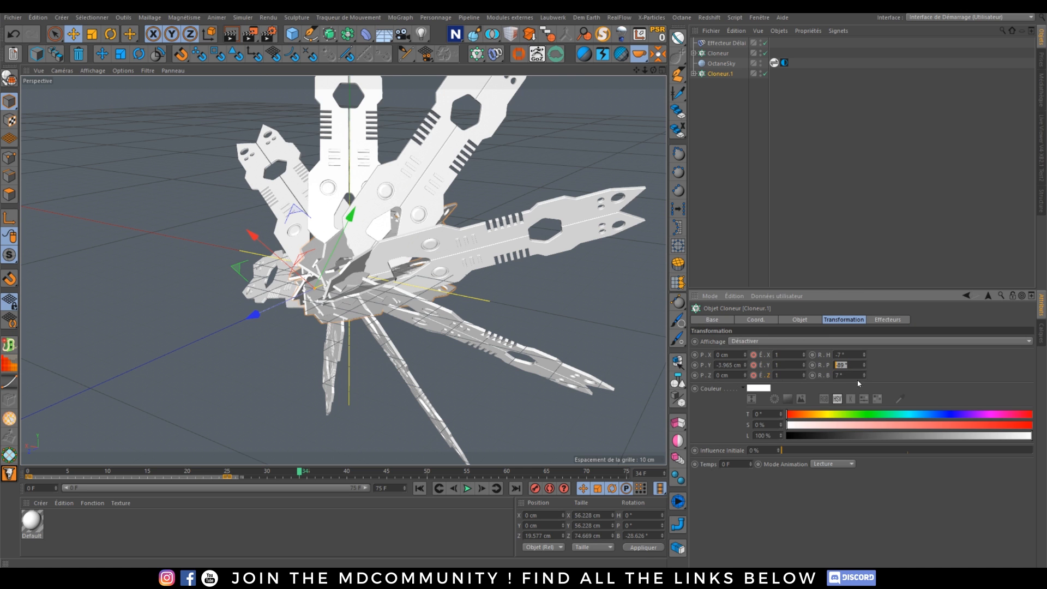
drag(848, 355, 781, 367)
drag(846, 375, 809, 376)
text(0)
key(Return)
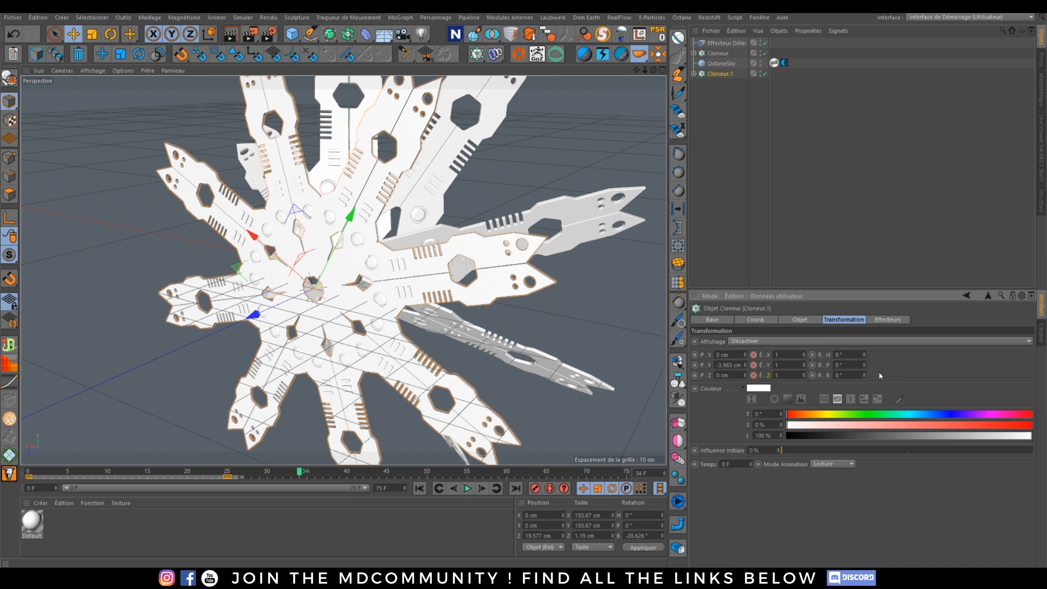
Move the copied Cloner to about 28.4 cm in Z and set its clones' rotation to H -21° and P -20°.
drag(271, 309, 269, 309)
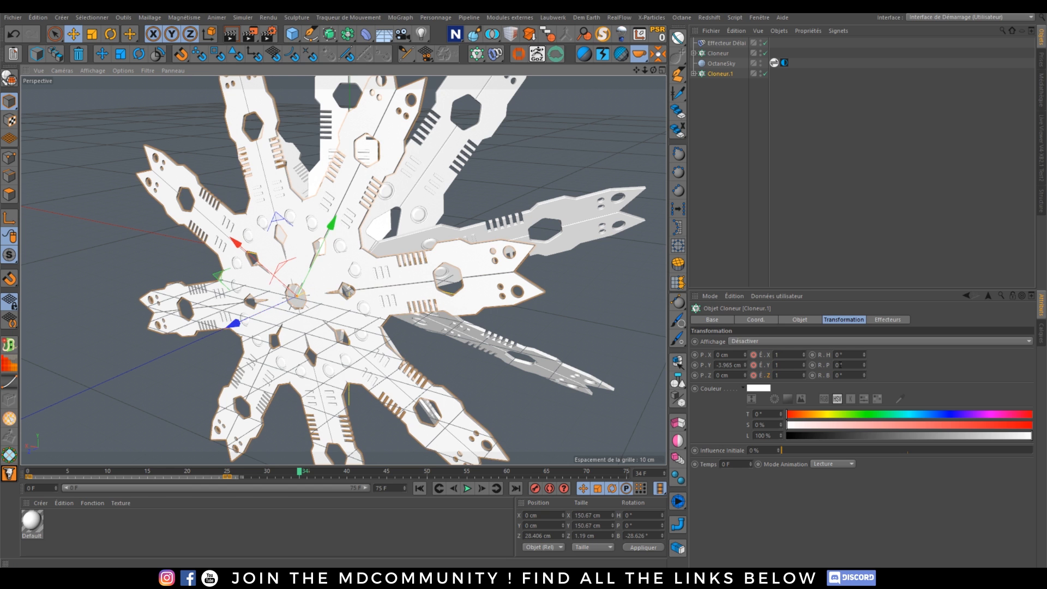
drag(864, 366, 865, 351)
alt+drag(306, 244, 362, 208)
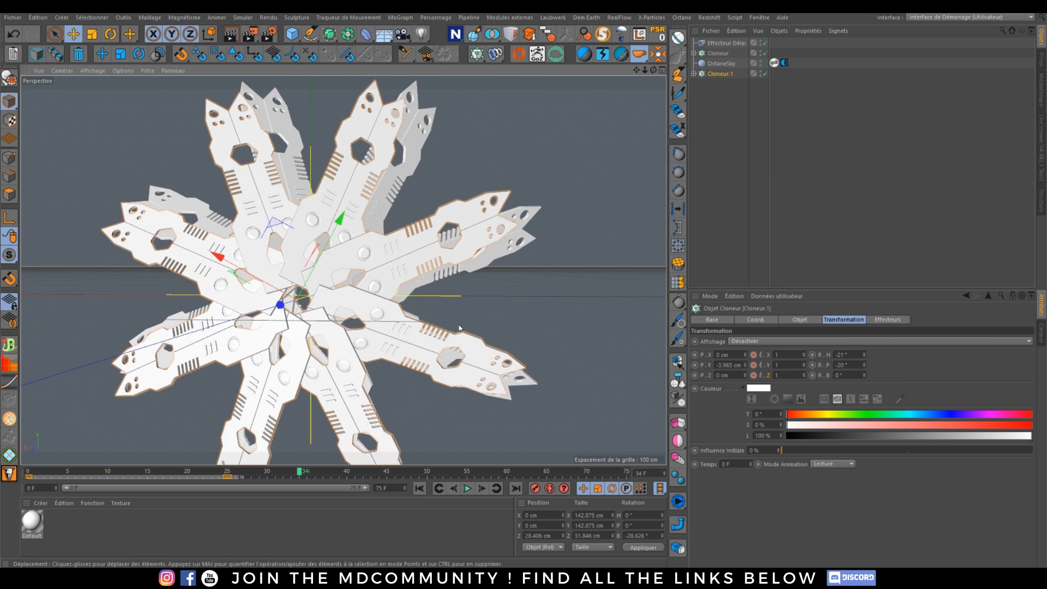
Move the copied Cloner back along its Z axis to about 25.3 cm.
alt+drag(321, 305, 460, 313)
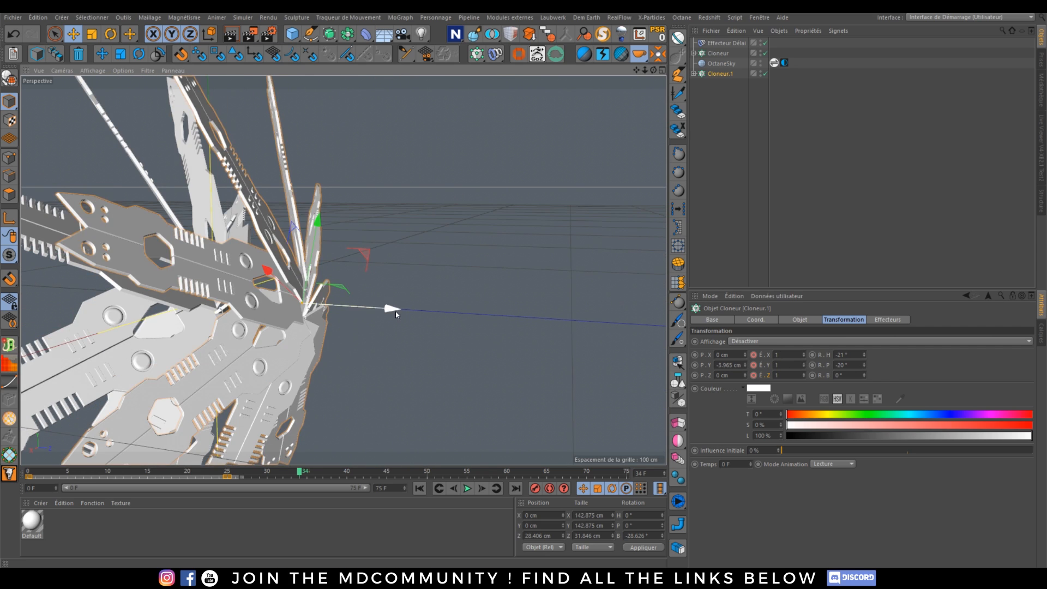
drag(395, 311, 380, 308)
alt+drag(361, 349, 291, 407)
Play and scrub the animation to check how the two layers of clones unfold together.
click(419, 488)
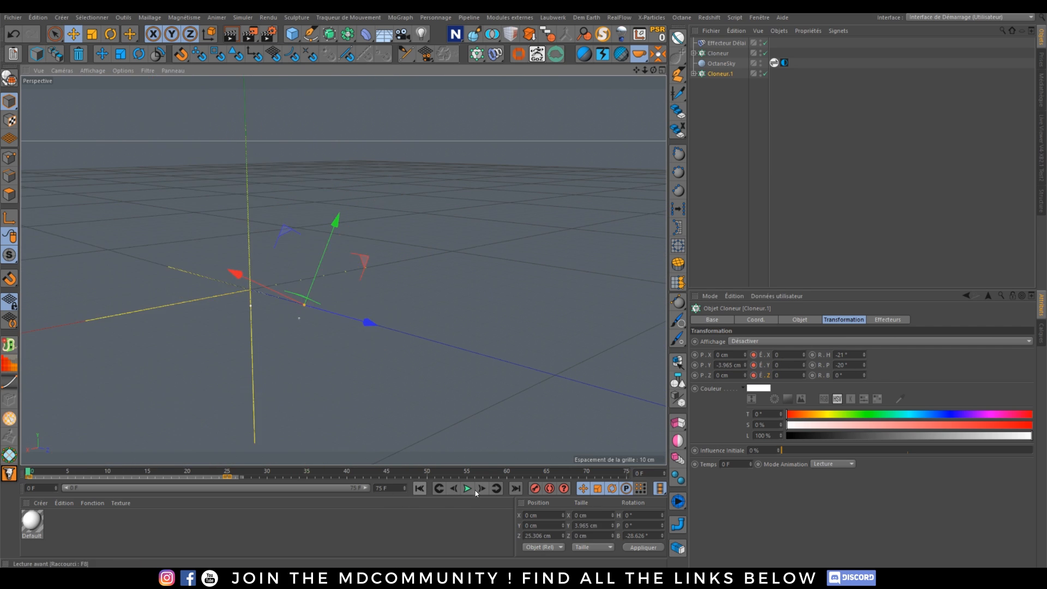
click(467, 487)
click(467, 488)
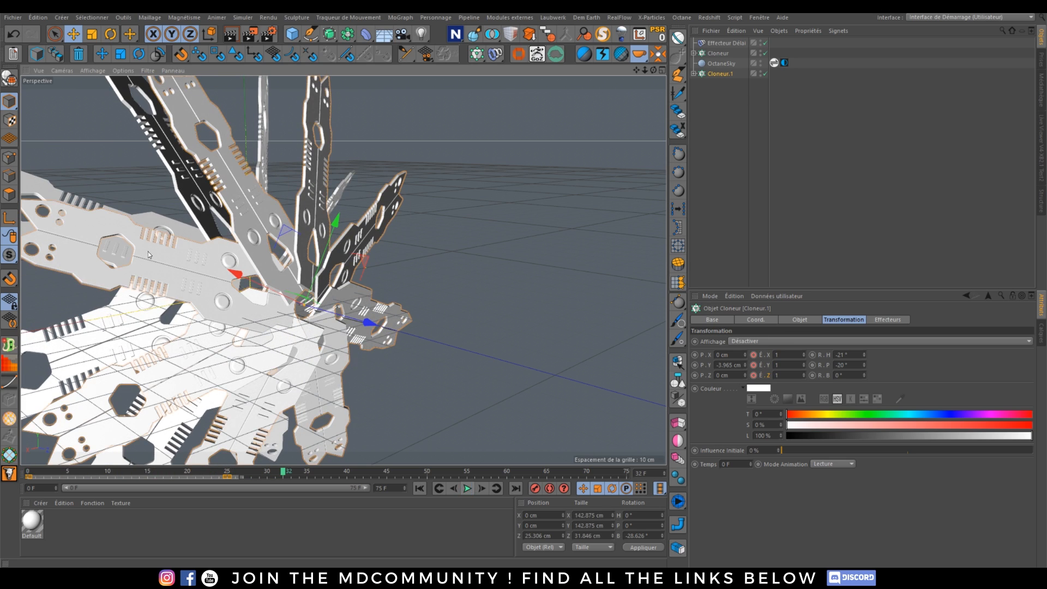
drag(229, 471, 170, 471)
scroll(339, 275, up, 8)
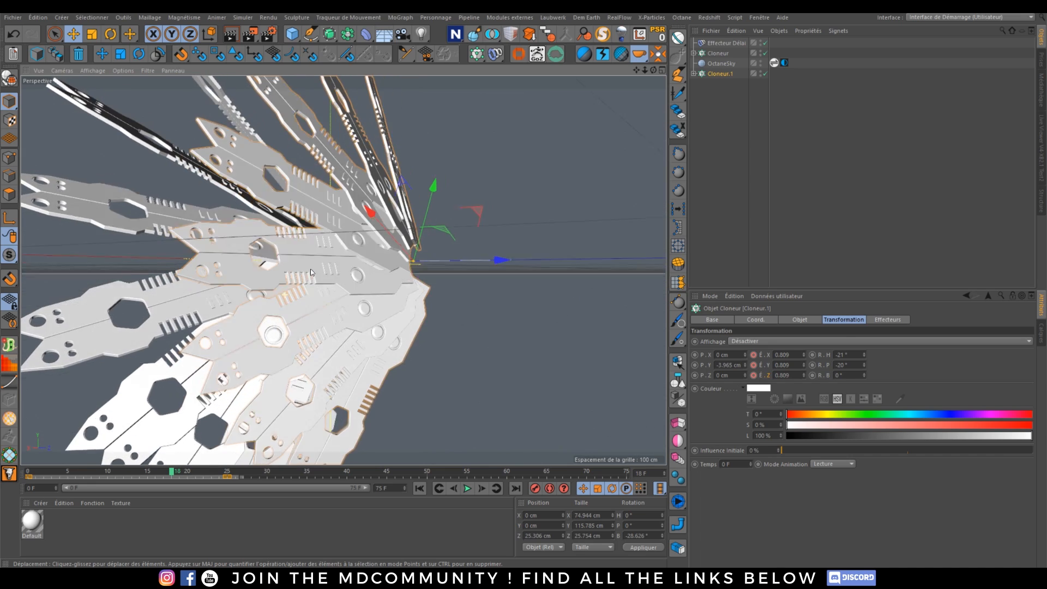
alt+drag(312, 245, 283, 266)
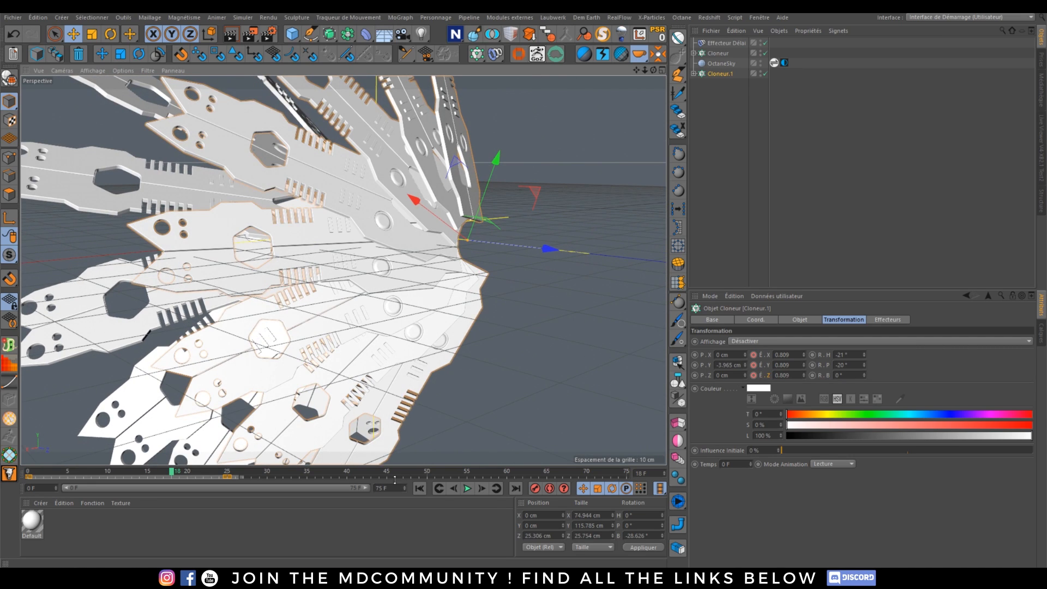
click(466, 488)
click(466, 488)
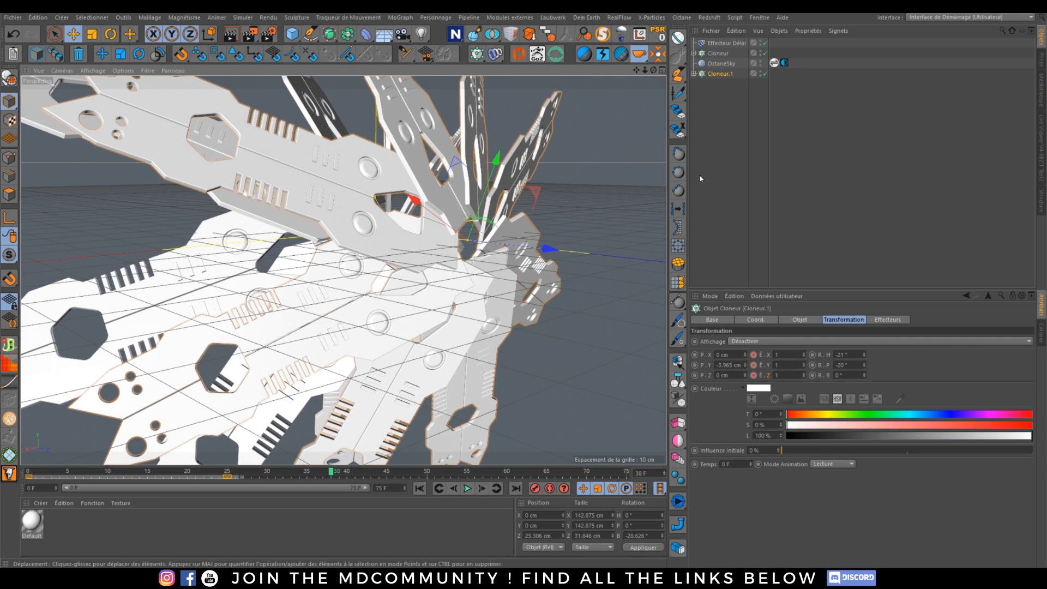
Show the Octane Live Viewer and inspect the rendered clone layers from several angles.
click(1041, 151)
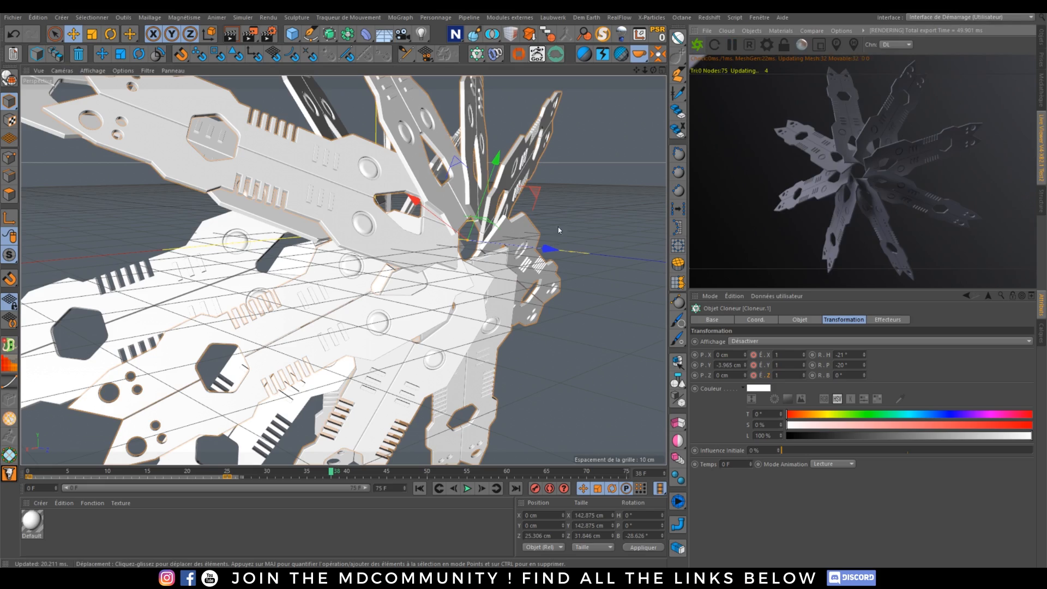
alt+drag(409, 259, 399, 228)
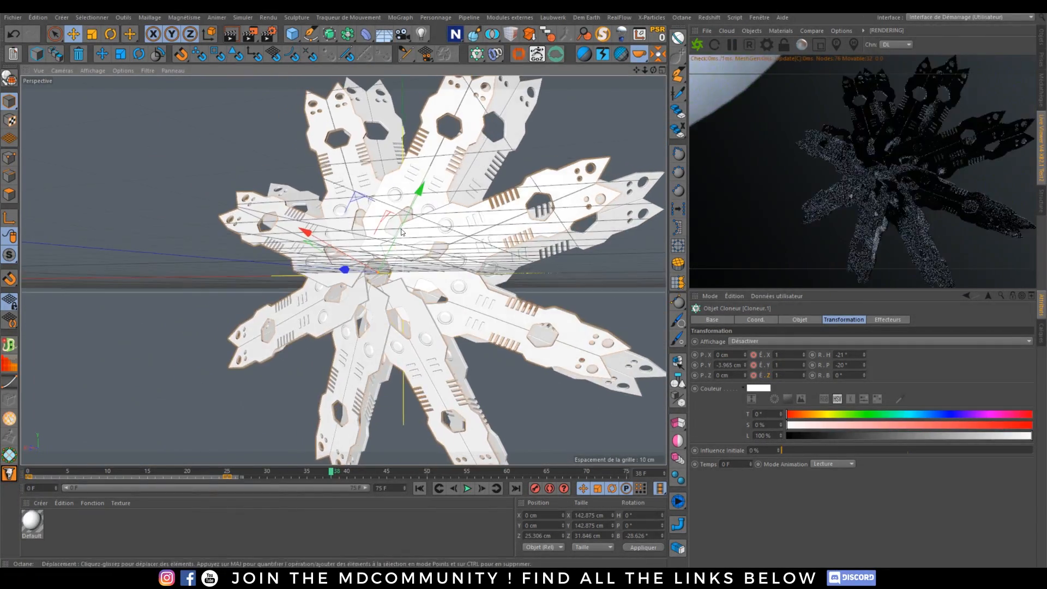
alt+right_drag(484, 233, 512, 155)
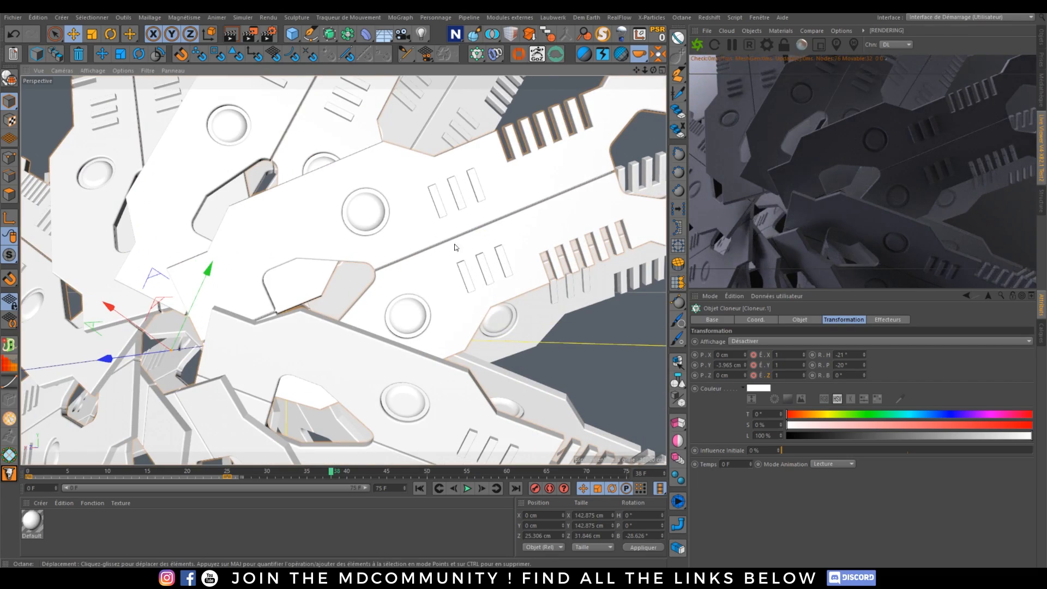
alt+drag(245, 260, 163, 183)
alt+right_drag(251, 187, 339, 245)
alt+middle_drag(339, 245, 455, 255)
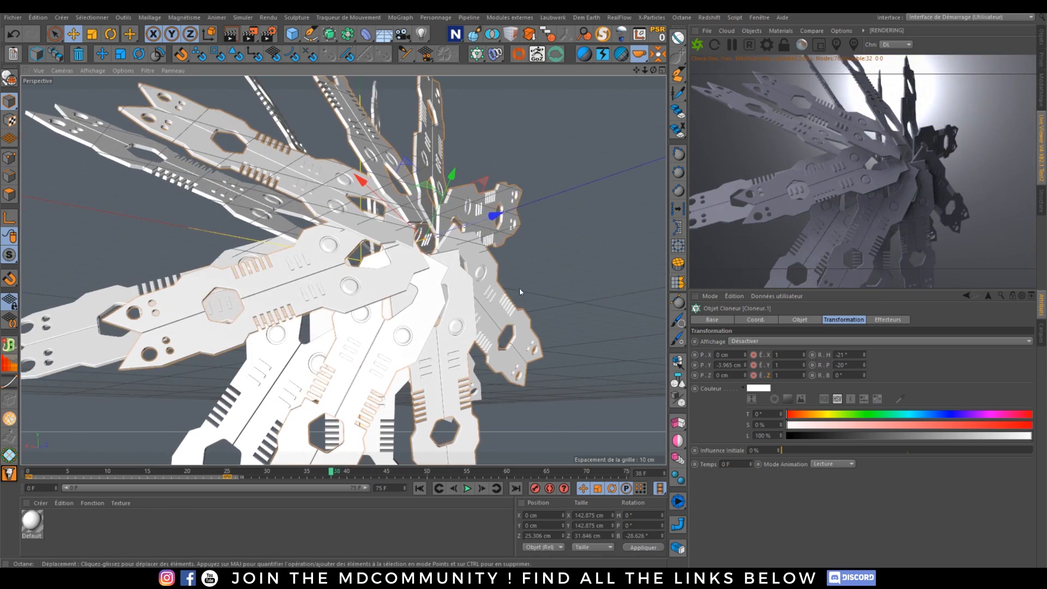
Replay the animation from frame 0 while the Octane Live Viewer renders, and stop it.
click(439, 488)
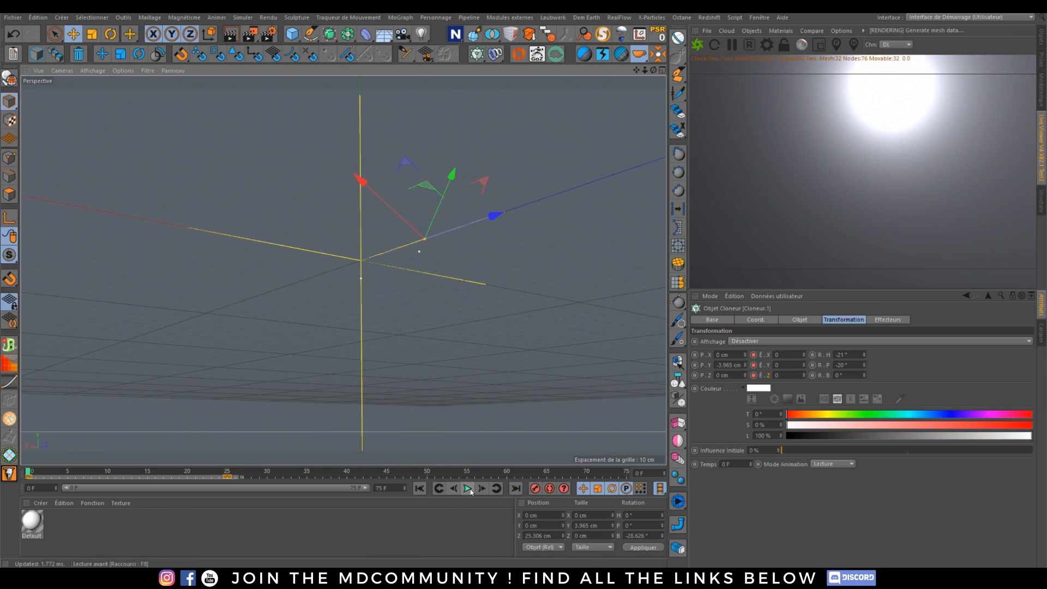
click(467, 488)
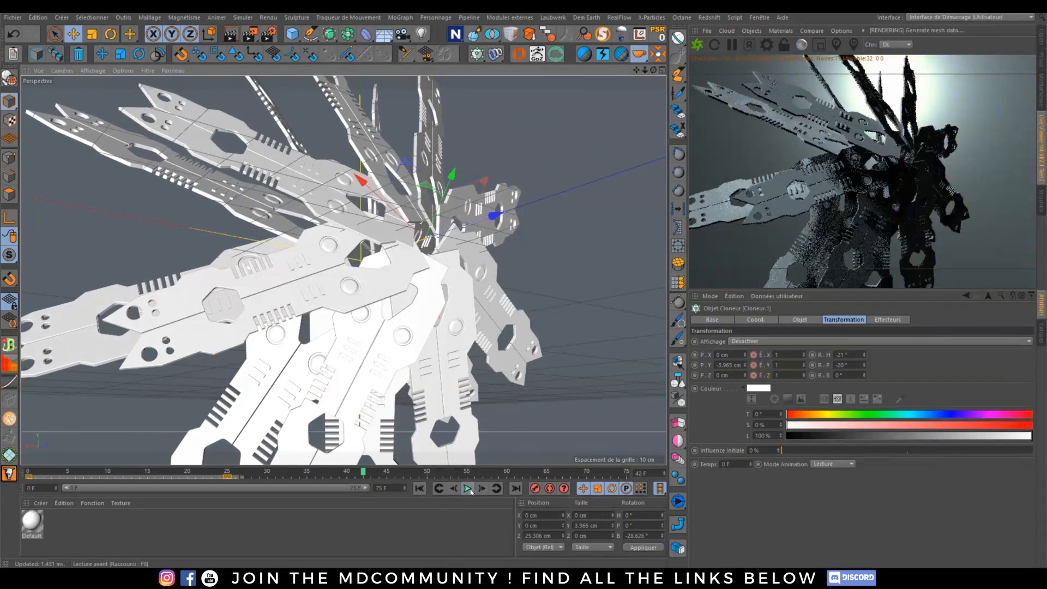
click(468, 488)
Review the Octane path tracing kernel settings and close them.
click(766, 44)
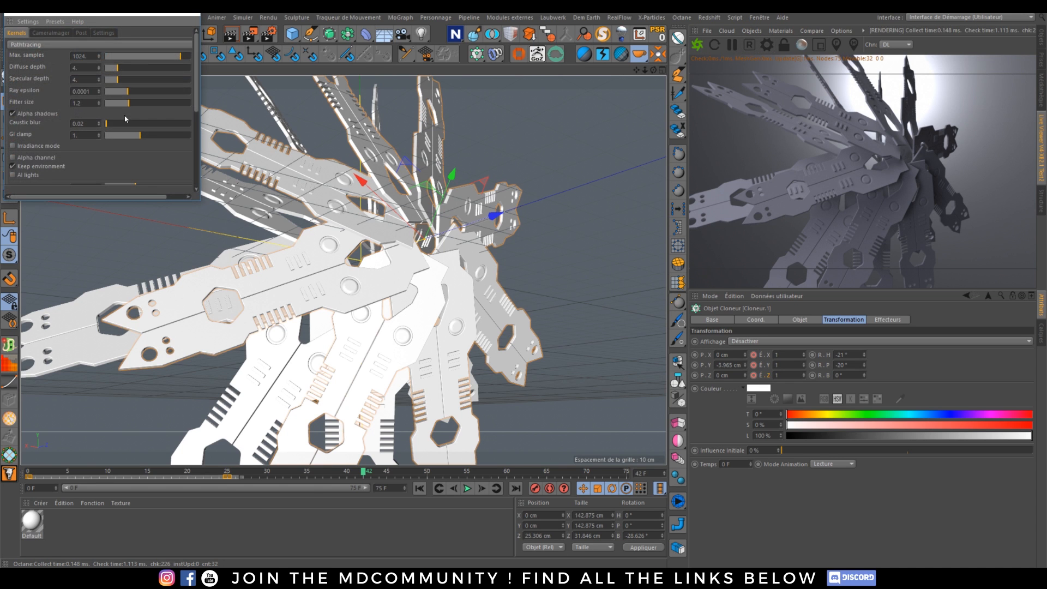
scroll(195, 120, down, 3)
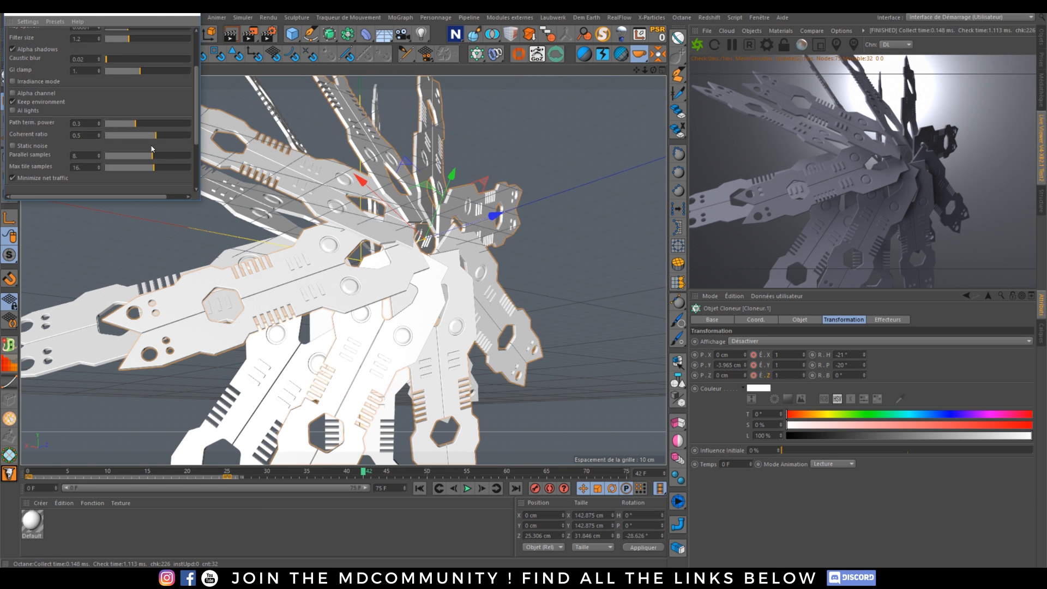
click(195, 15)
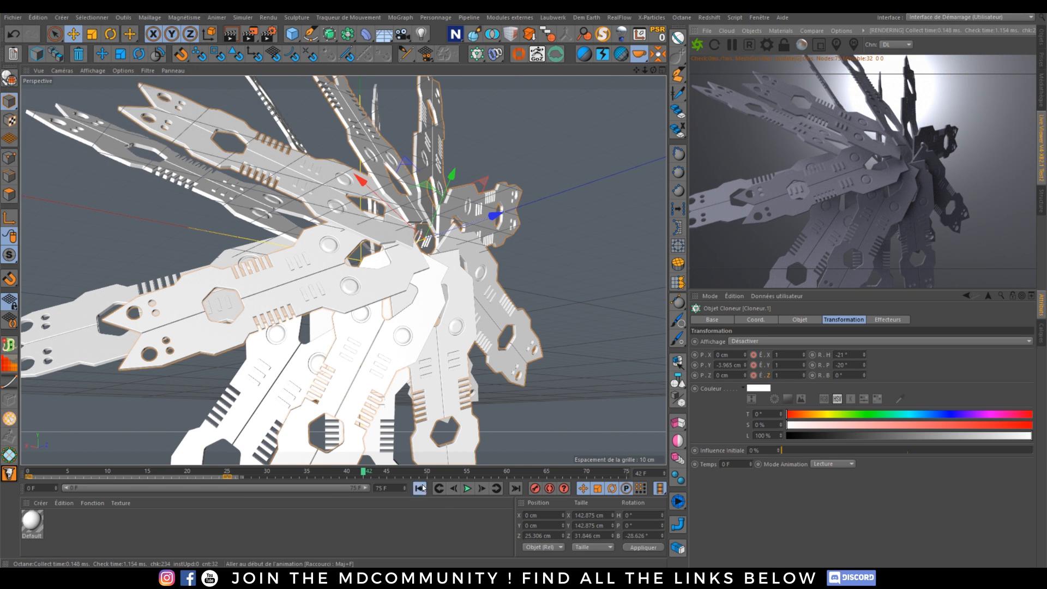
Play the animation from the start to frame 50 and examine the unfolded layers from the front in the live render.
click(419, 488)
click(467, 488)
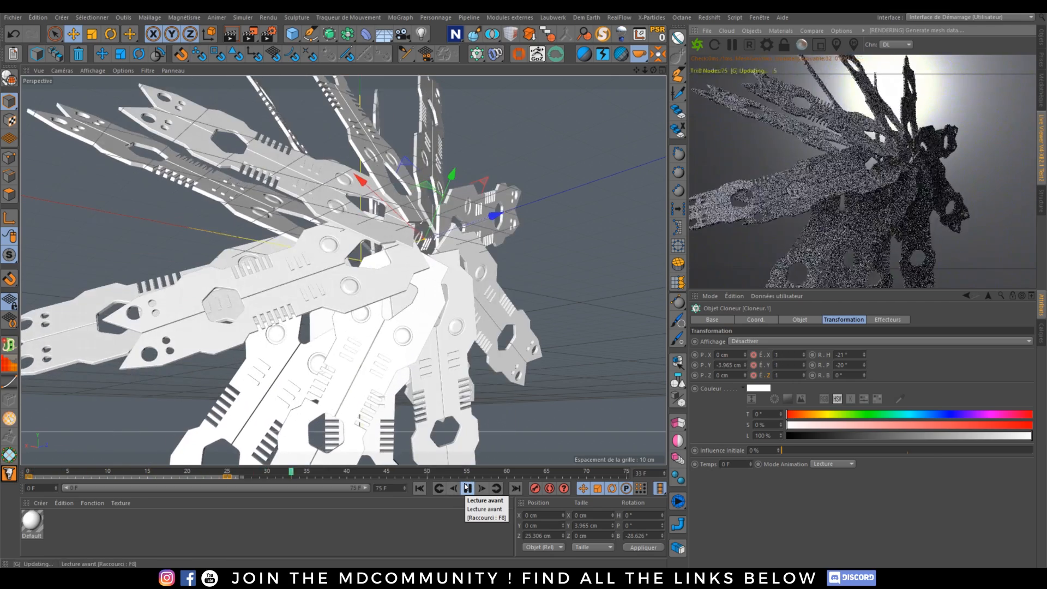
click(467, 488)
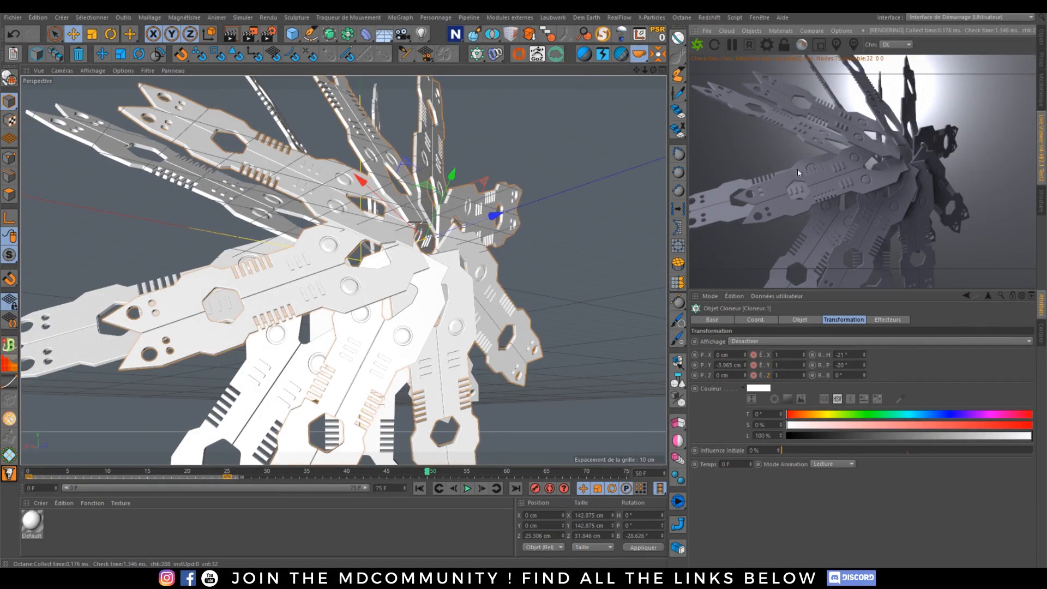
alt+drag(434, 278, 363, 276)
scroll(384, 289, down, 5)
scroll(354, 260, up, 5)
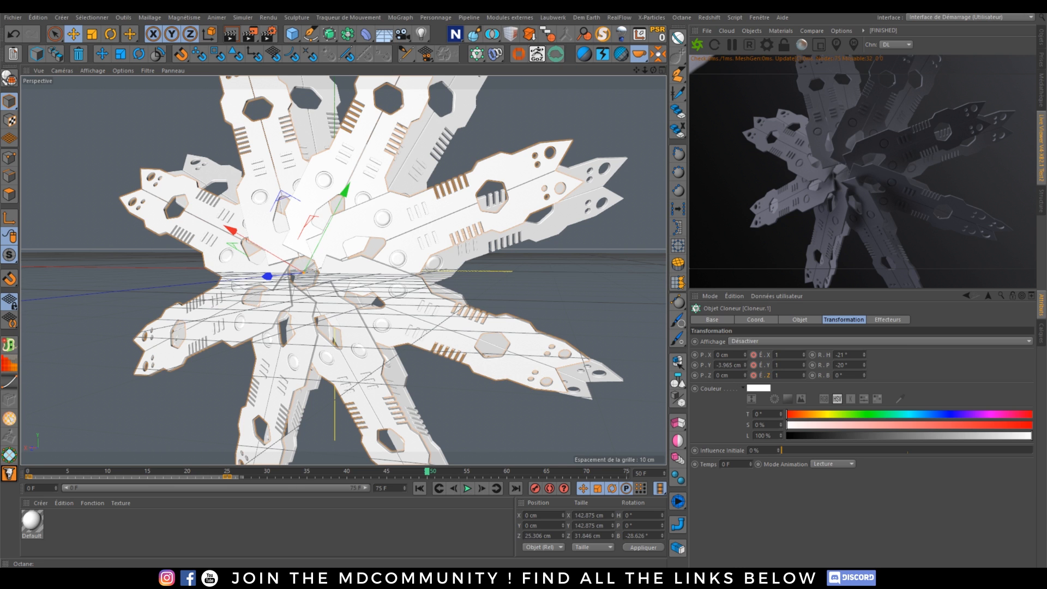
Pause the Octane Live Viewer render.
click(732, 44)
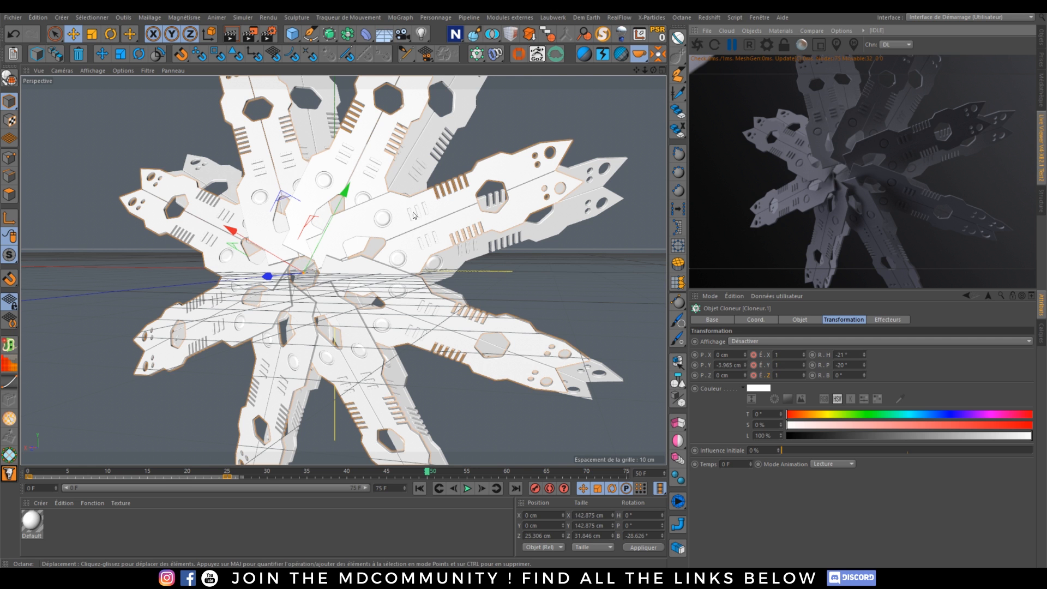
alt+drag(351, 255, 344, 230)
scroll(381, 148, down, 2)
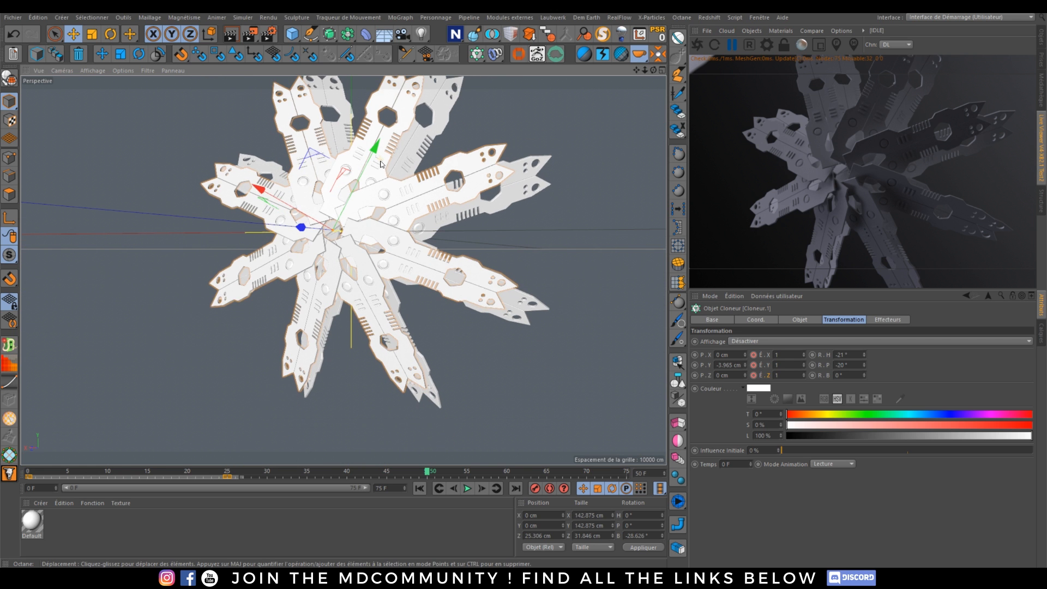
Examine the unfolded cloner layers in the perspective viewport up close, from an oblique angle and from further away.
drag(635, 70, 629, 99)
scroll(347, 232, down, 2)
scroll(347, 231, up, 3)
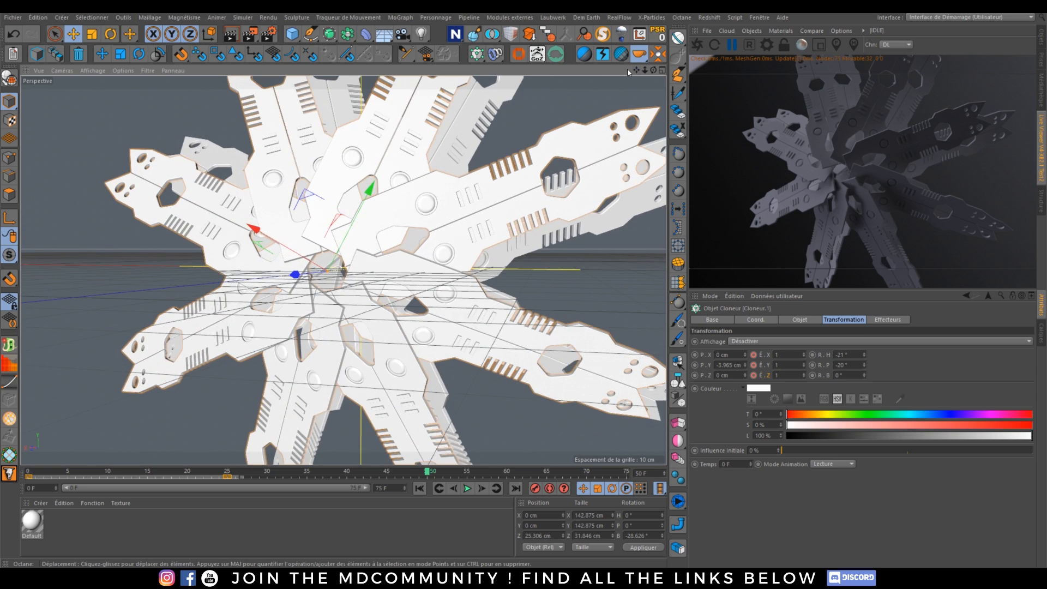
scroll(627, 112, up, 3)
drag(653, 70, 603, 106)
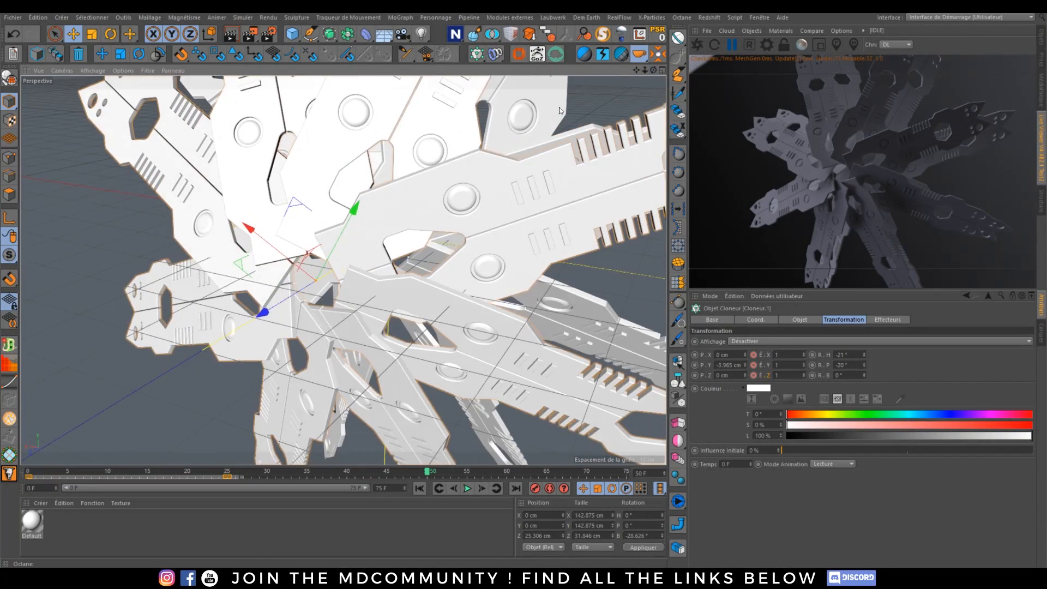
scroll(523, 186, down, 4)
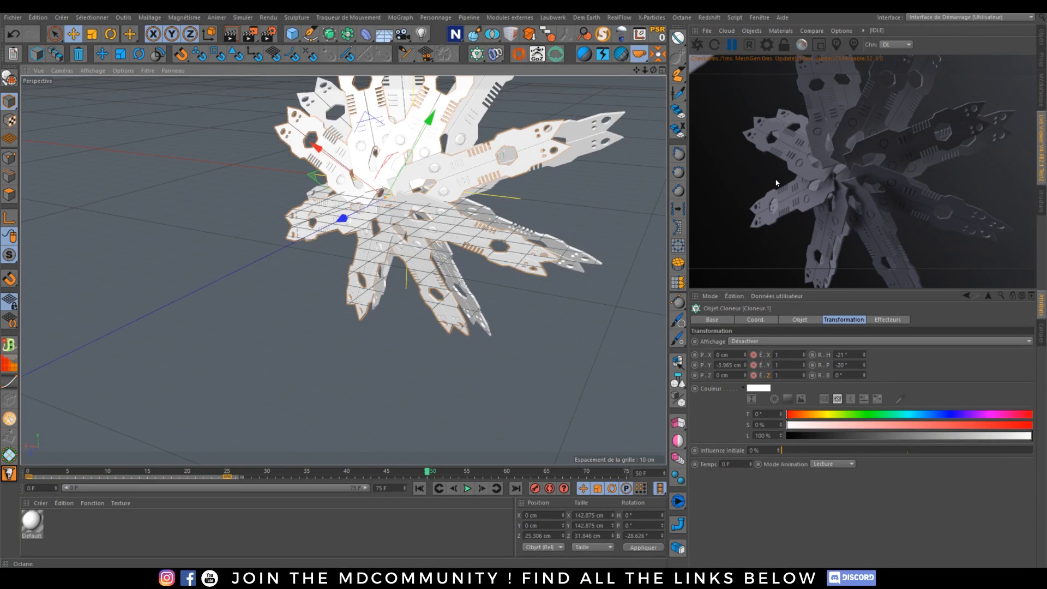
drag(635, 69, 603, 157)
drag(654, 70, 613, 120)
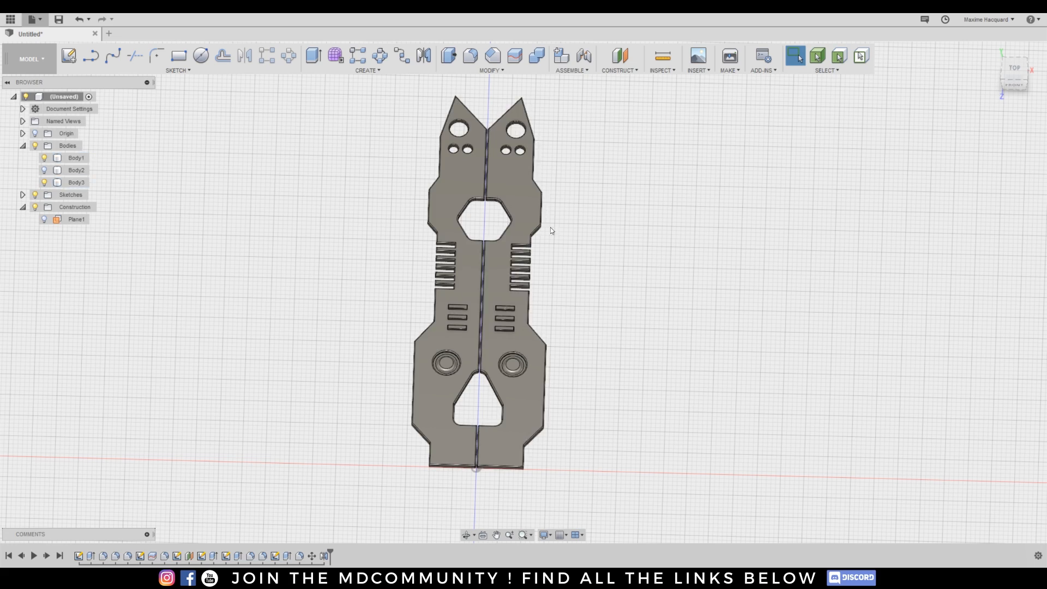
Switch to Fusion 360 and view the original panel model from an oblique corner angle.
click(1016, 59)
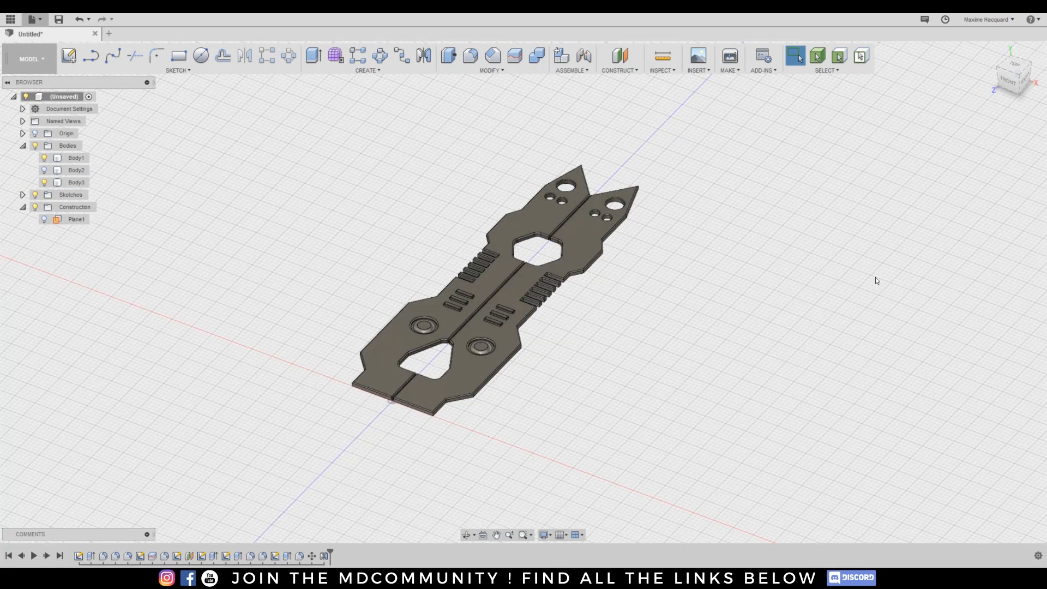
middle_drag(875, 277, 827, 278)
key(Escape)
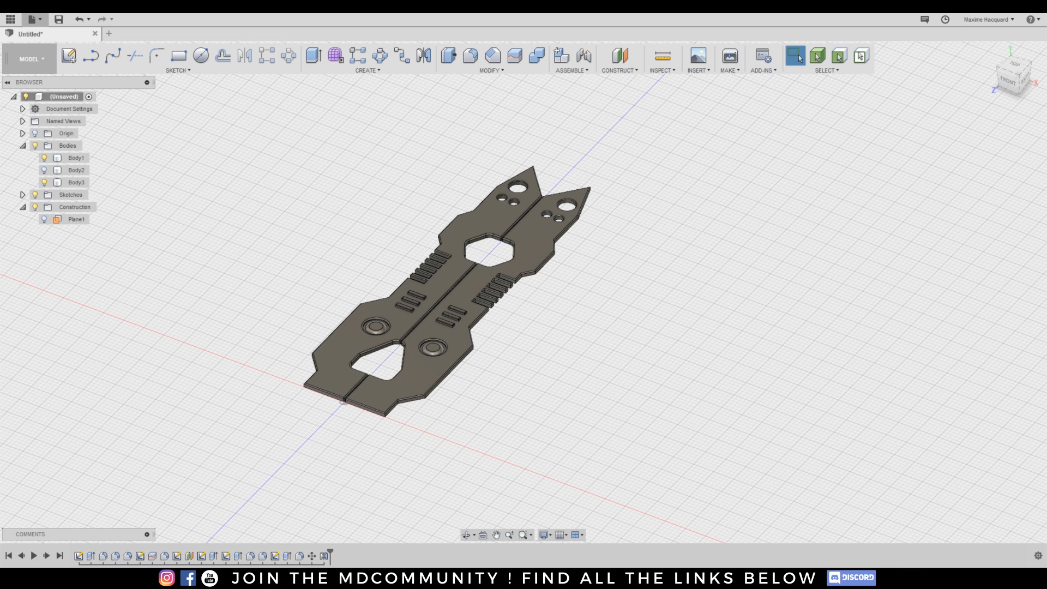
Switch to the Photos viewer and browse back and forth through the abstract renders a1.png to a4.png.
key(alt+Tab)
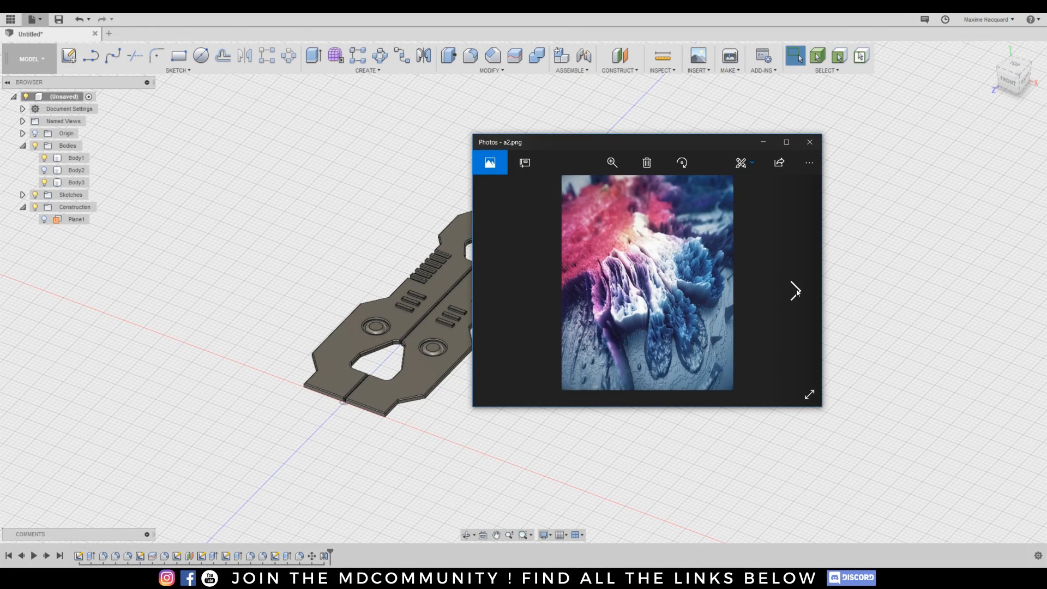
click(498, 292)
click(498, 292)
click(499, 292)
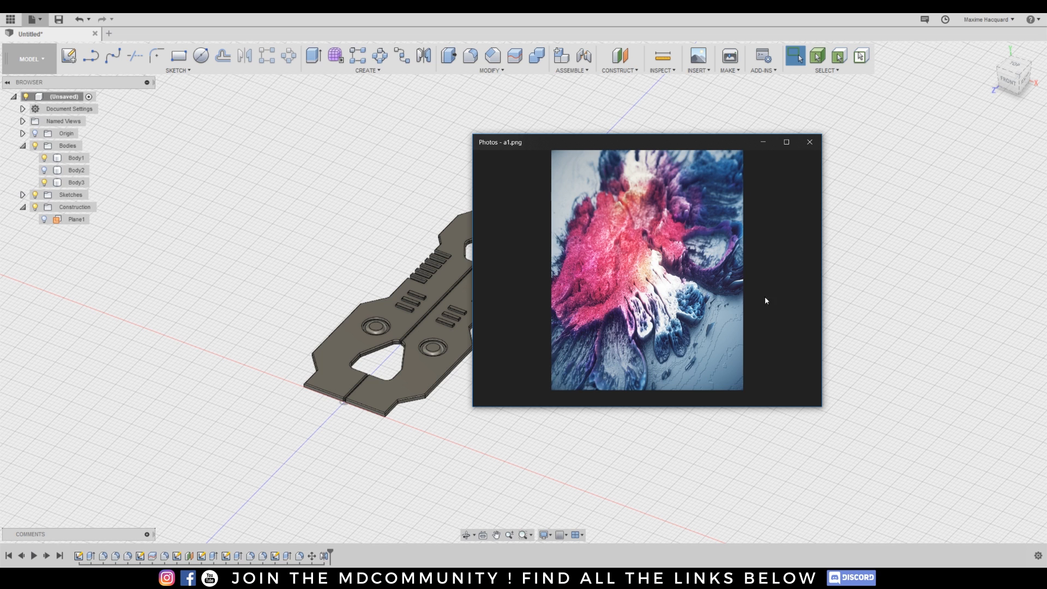
click(800, 280)
click(801, 281)
click(802, 280)
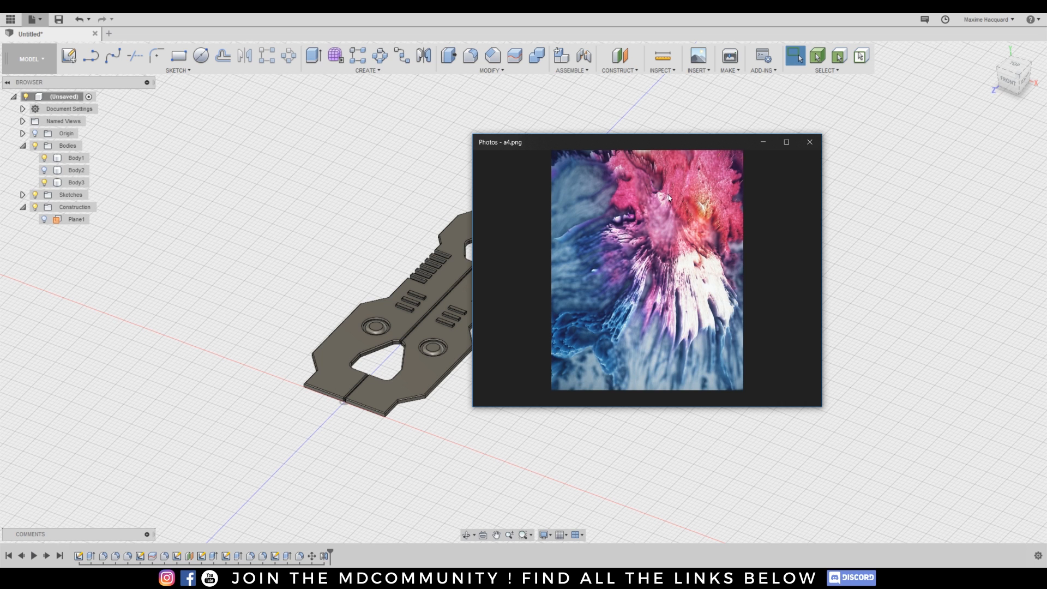
click(498, 276)
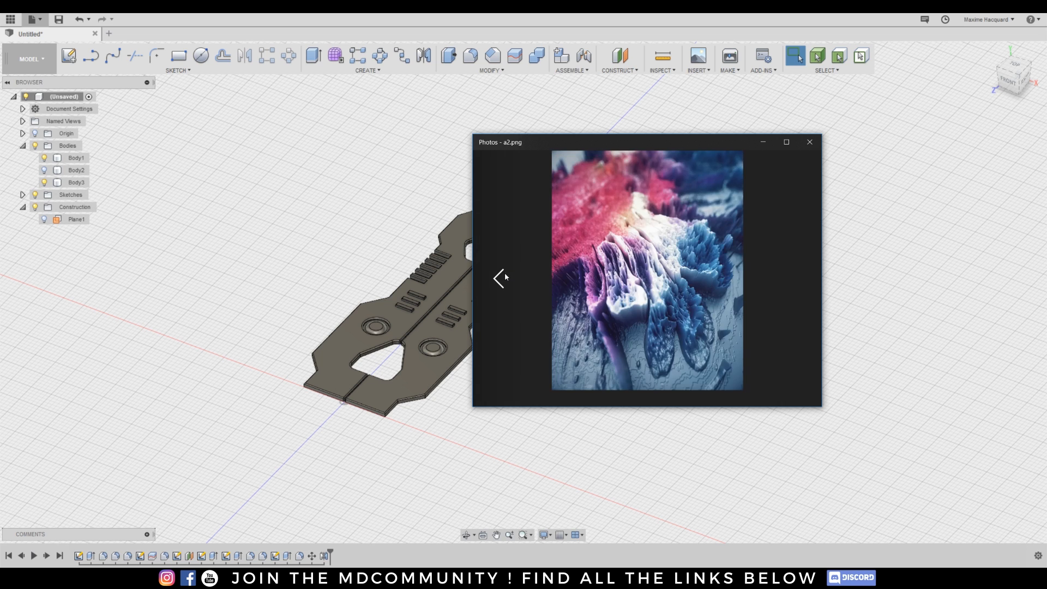
click(498, 276)
click(498, 276)
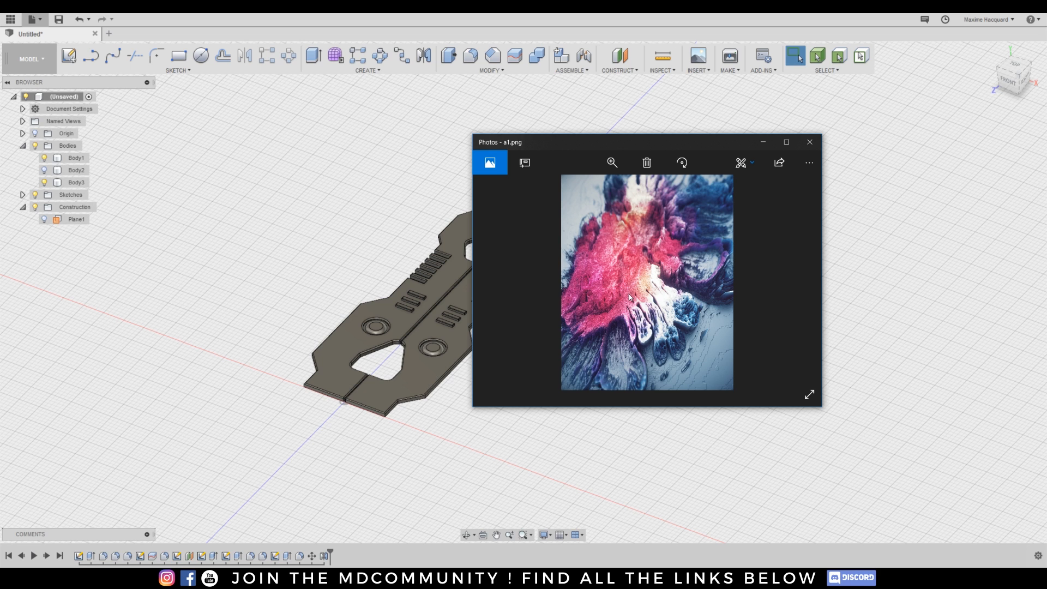
click(807, 295)
click(803, 295)
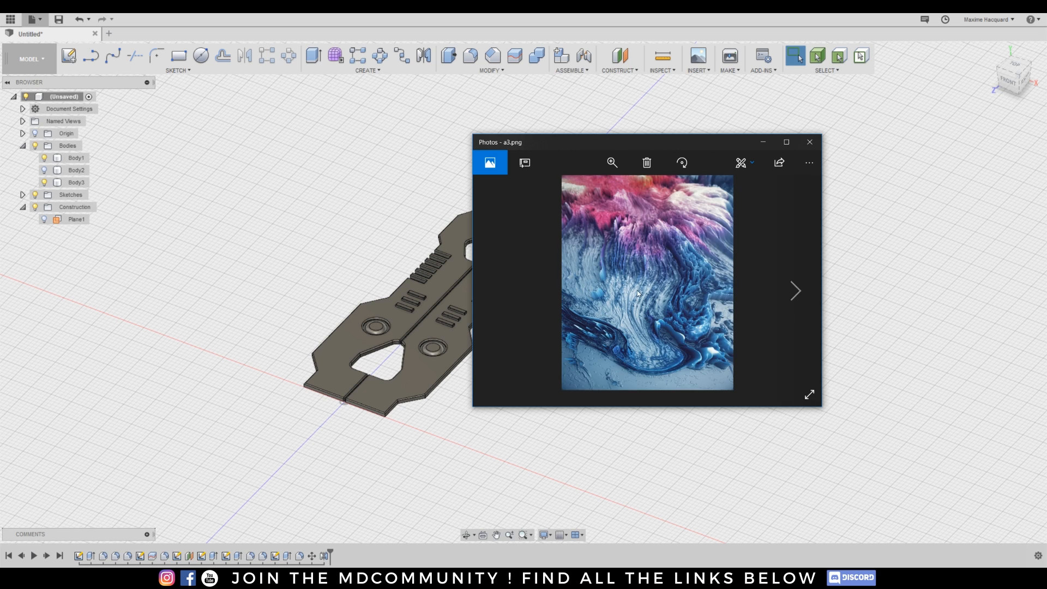
Enlarge the Photos window to examine a3.png and a4.png at full size, and leave the enlarged view.
click(785, 143)
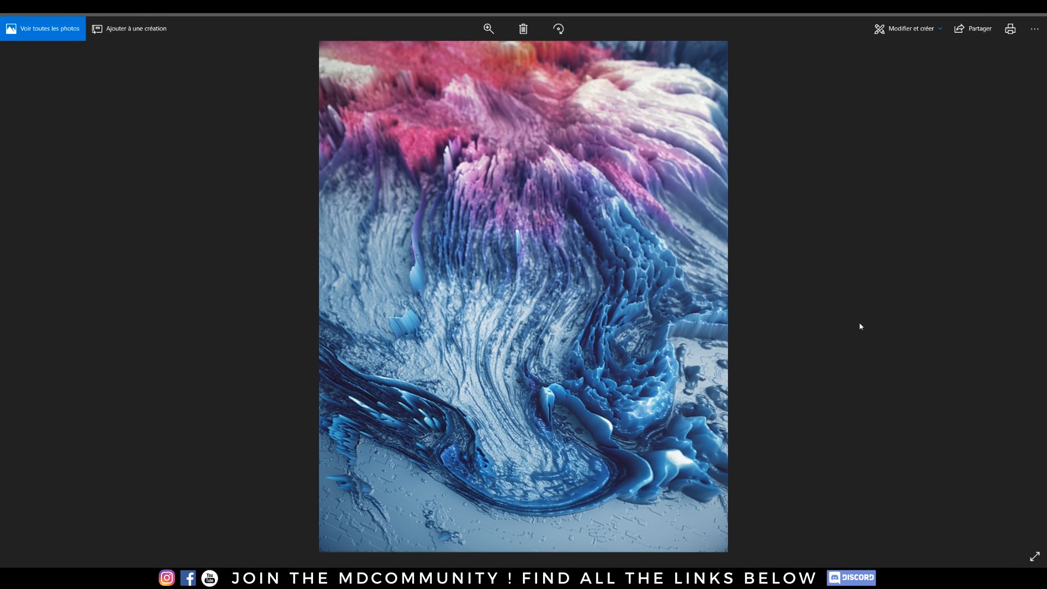
click(1016, 309)
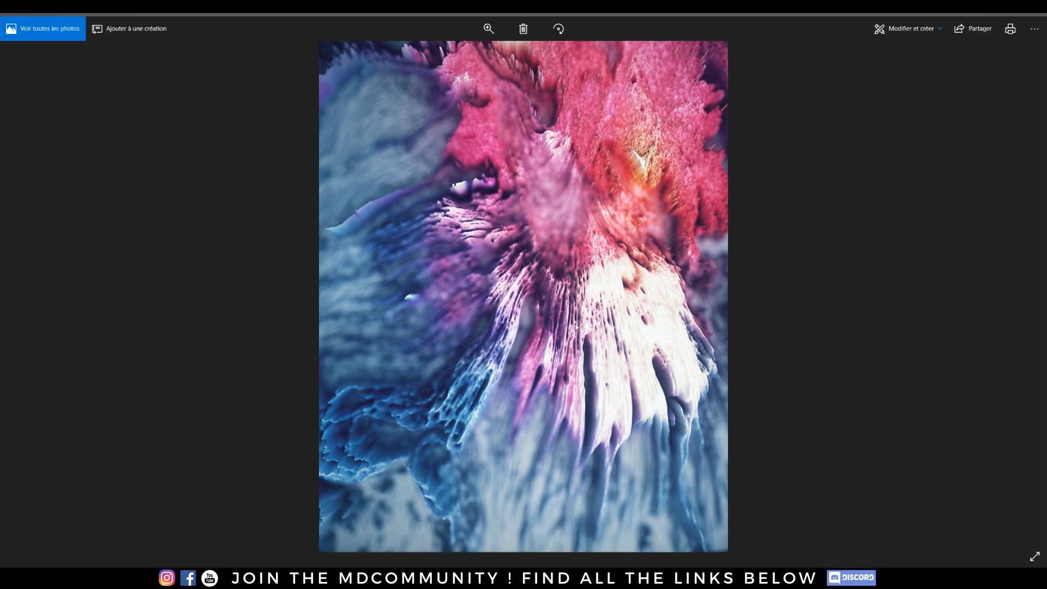
click(1034, 8)
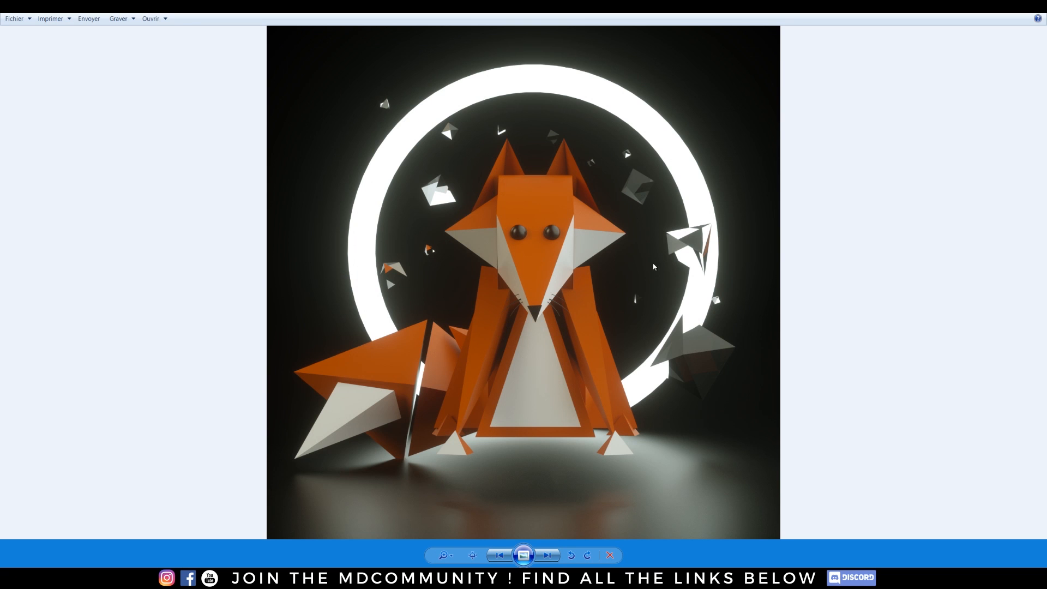
Examine the fox render "rendu renard" in a narrower, repositioned window, and close it together with the picture behind it.
drag(511, 11, 529, 46)
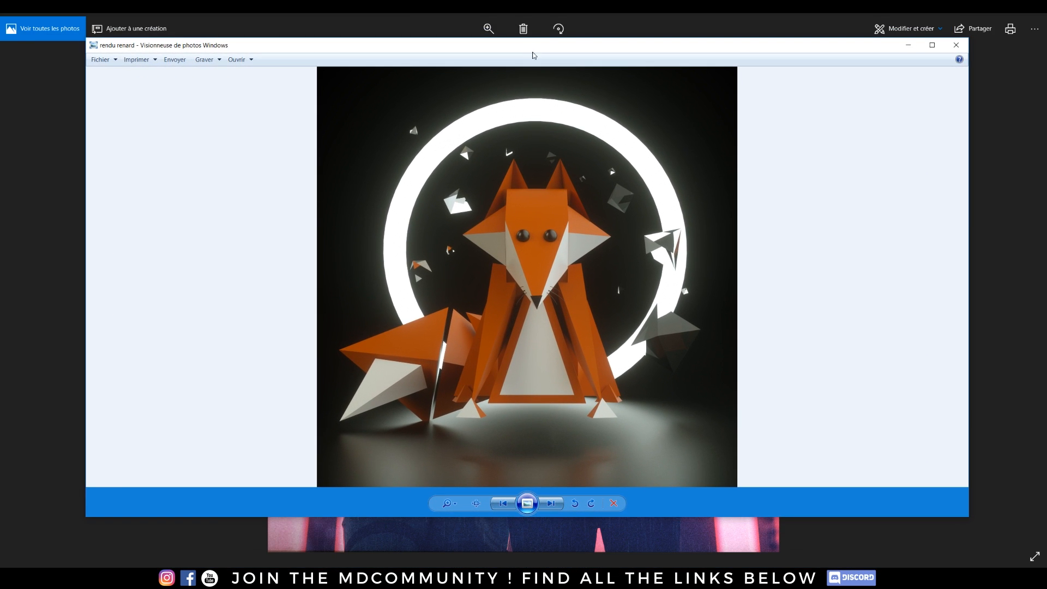
drag(972, 228, 617, 193)
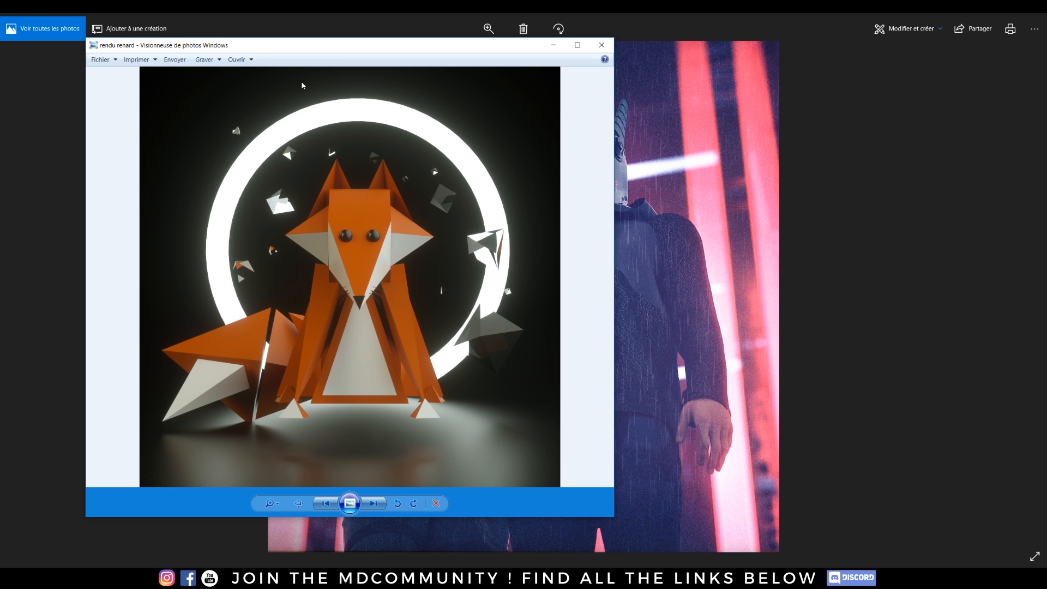
drag(303, 48, 439, 41)
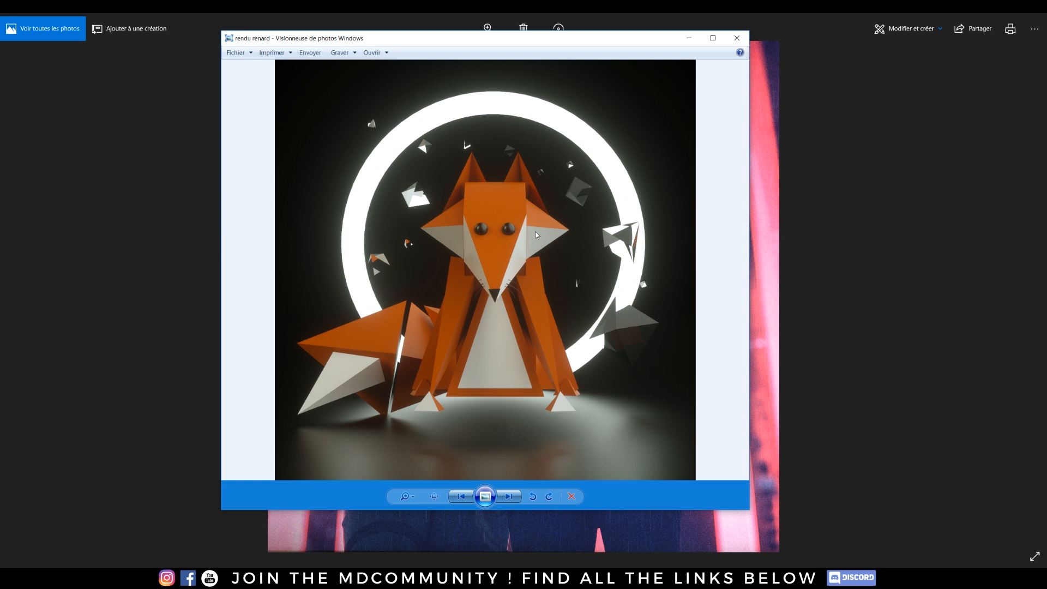
click(736, 38)
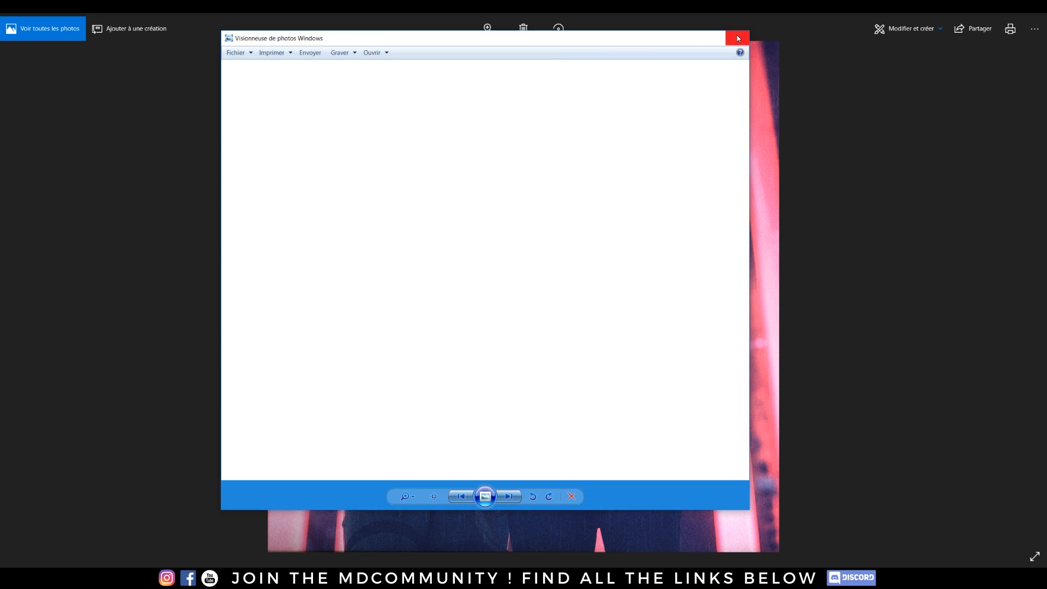
click(1034, 21)
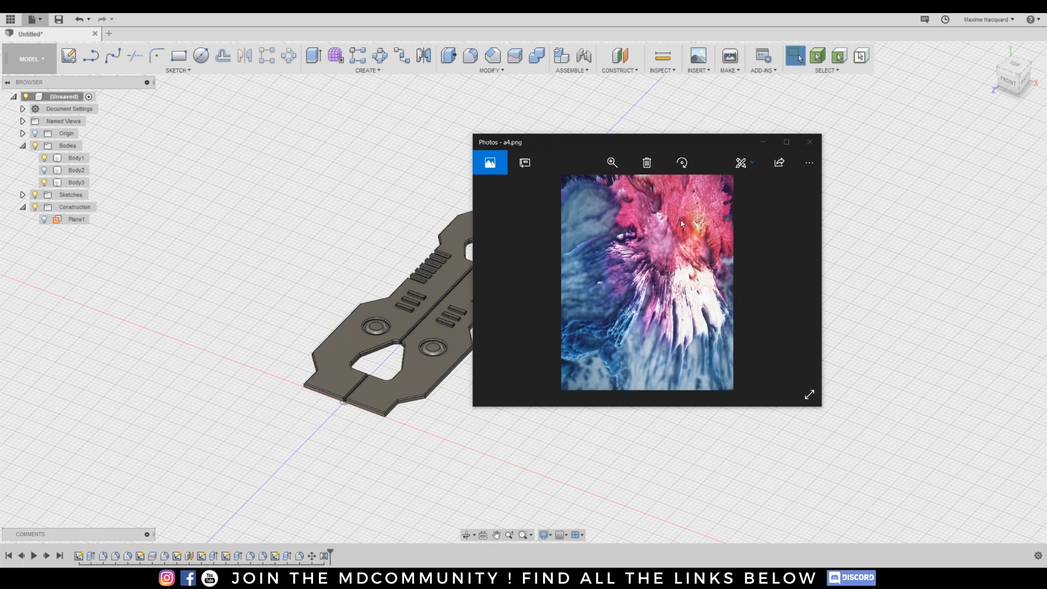
Close the a4.png picture and view the panel model in Fusion 360 from a steeper angle.
click(811, 143)
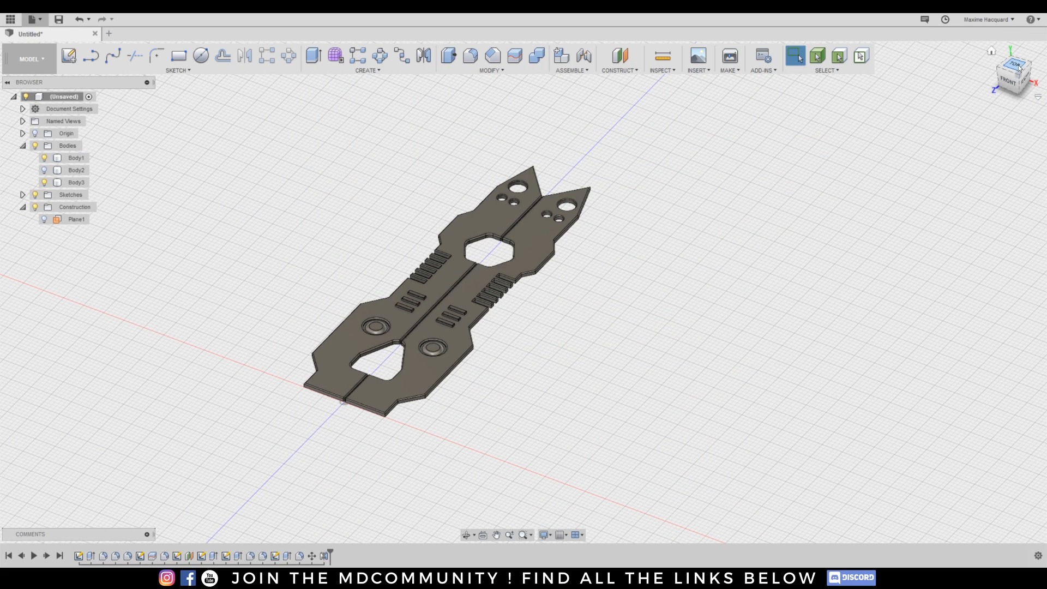
drag(1014, 66, 1029, 74)
middle_drag(737, 221, 754, 221)
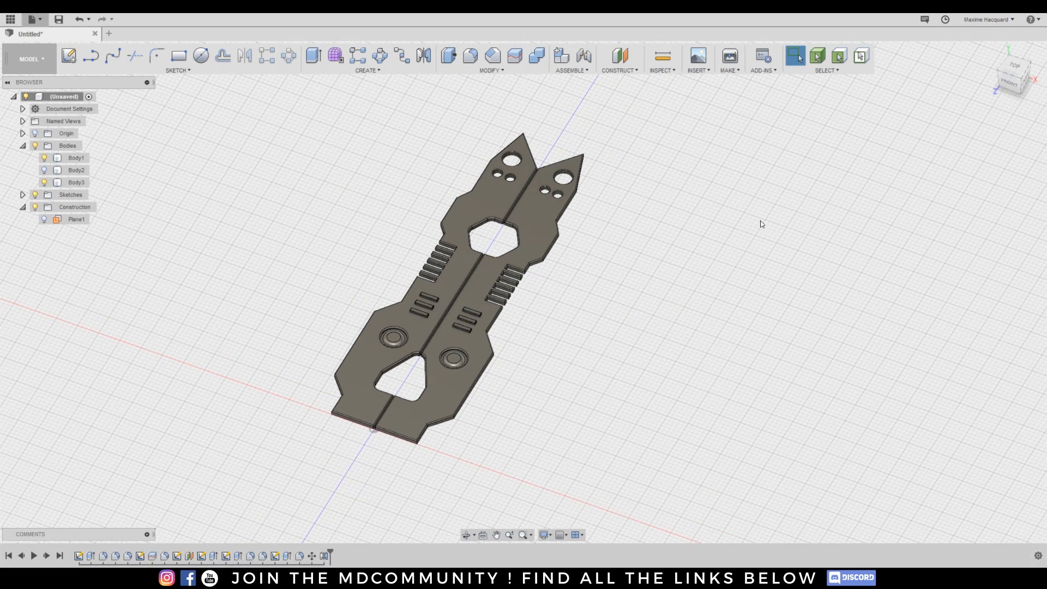